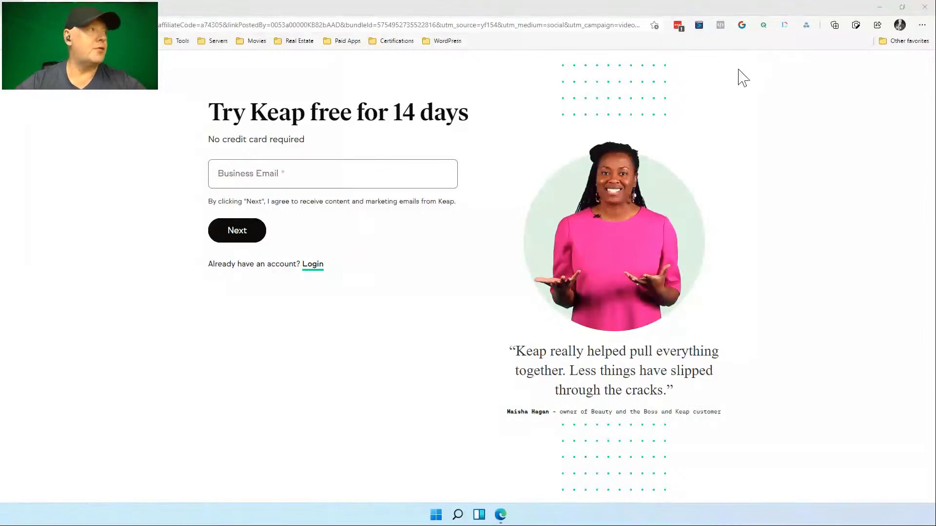
Start the Keap 14-day free trial using the work email address.
left_click(366, 174)
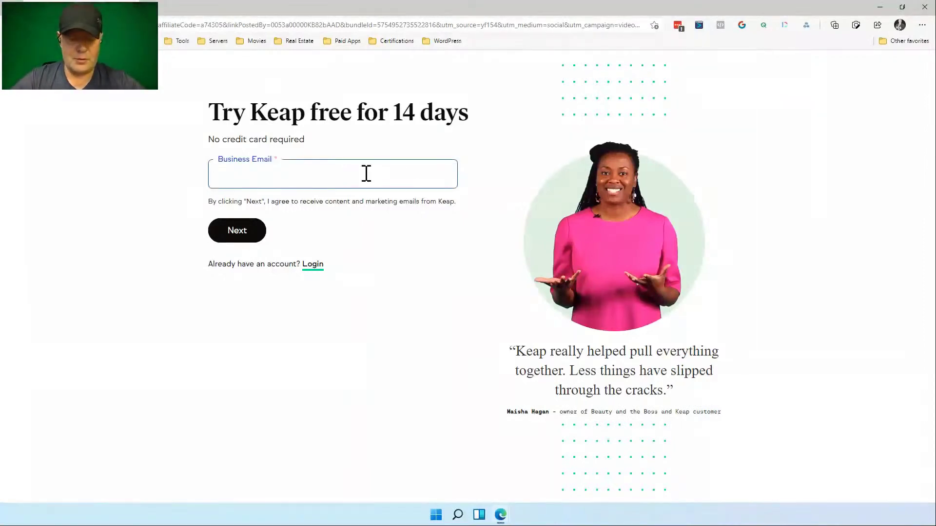
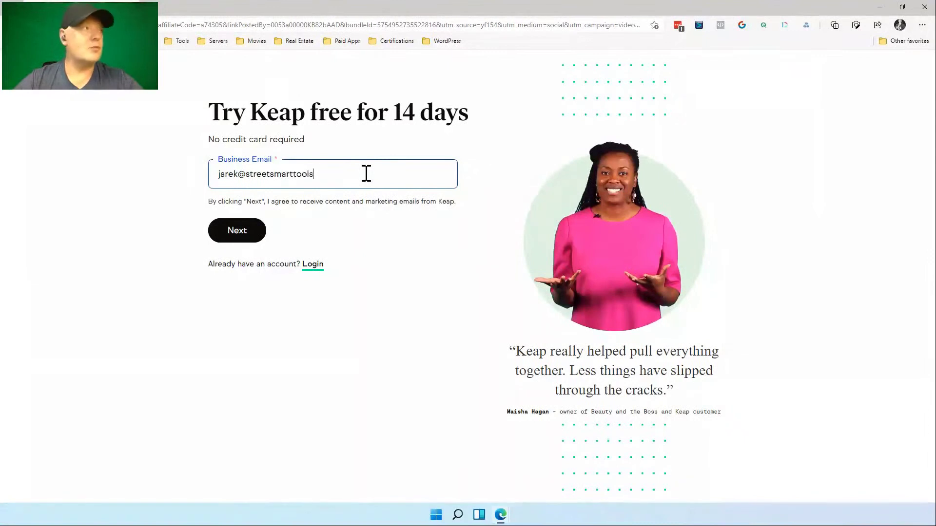
left_click(248, 235)
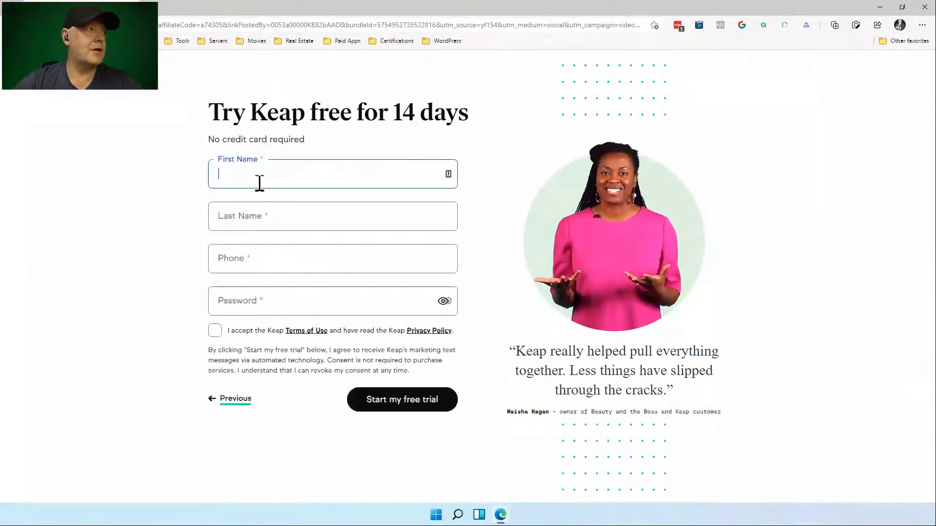
Enter the owner's first name, last name and phone number.
type("Jarek")
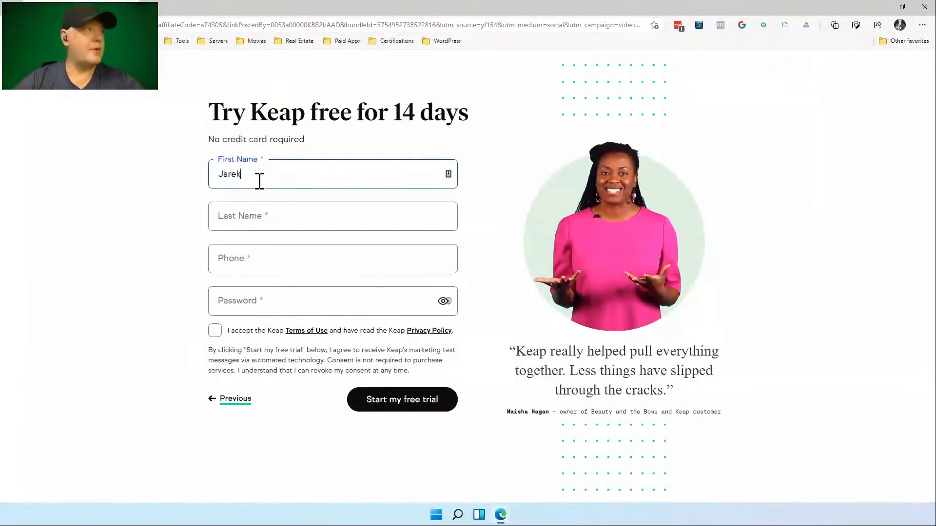
key("Tab")
type("Buchol")
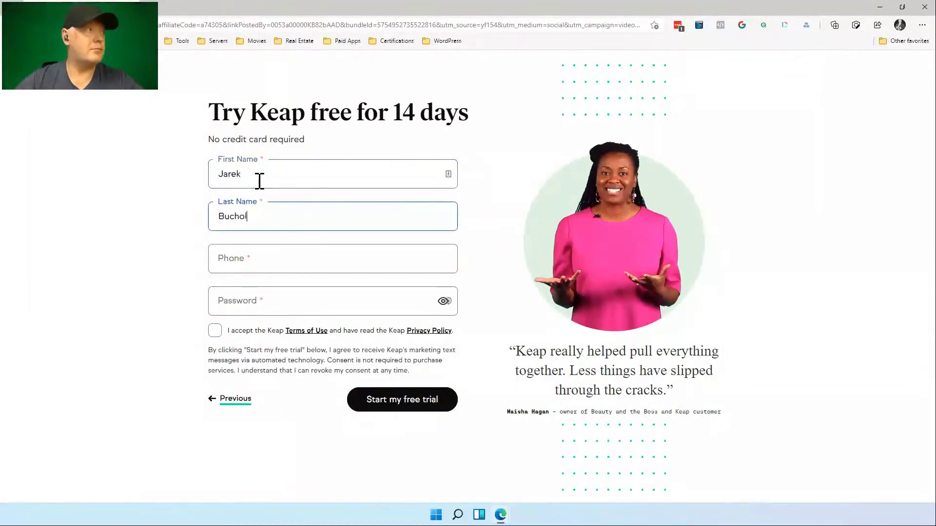
type("c")
key("Tab")
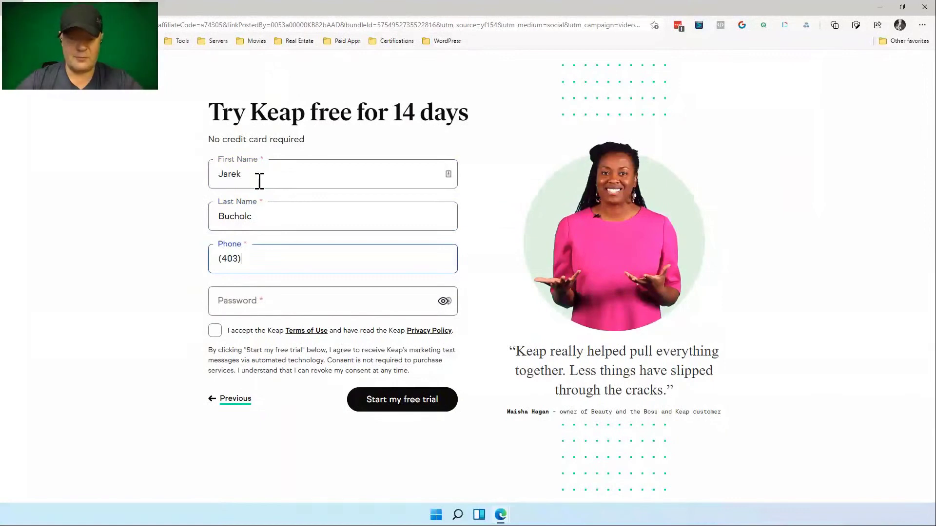
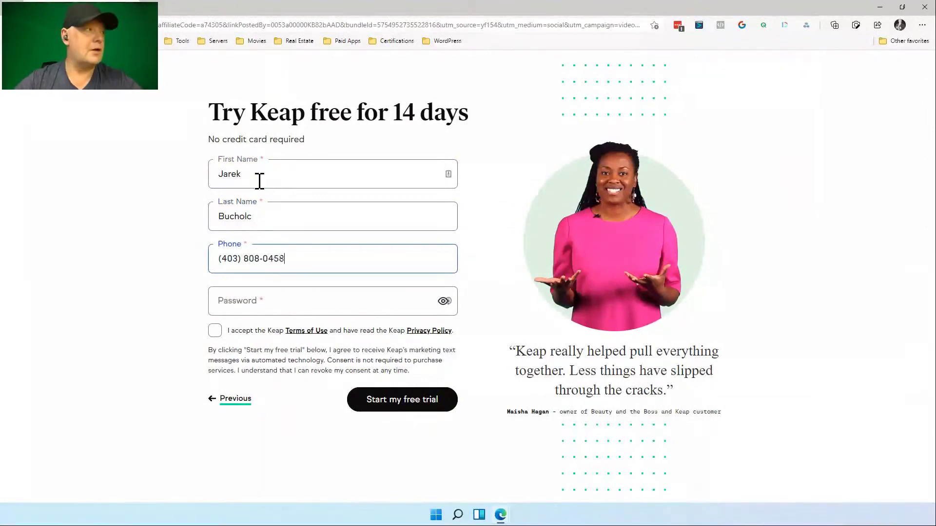
key("Tab")
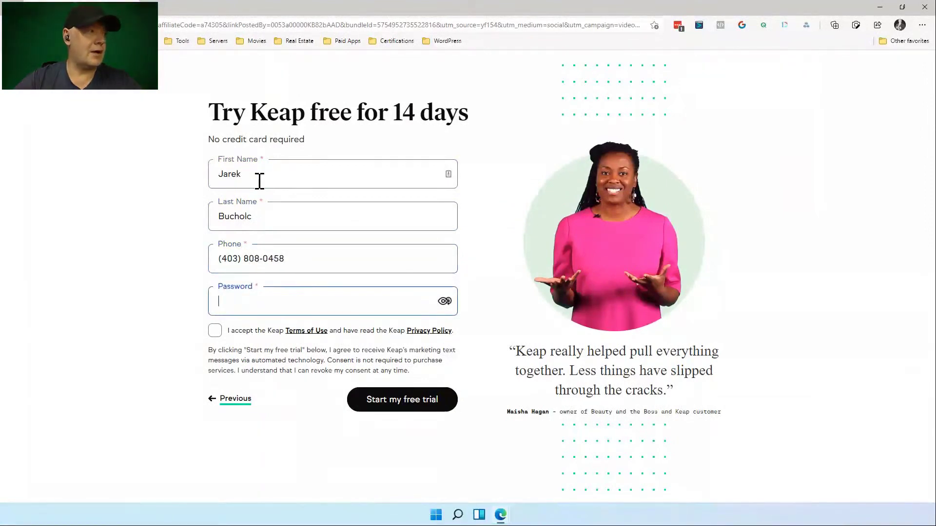
Accept the terms, set the account password, and start the free trial.
left_click(215, 331)
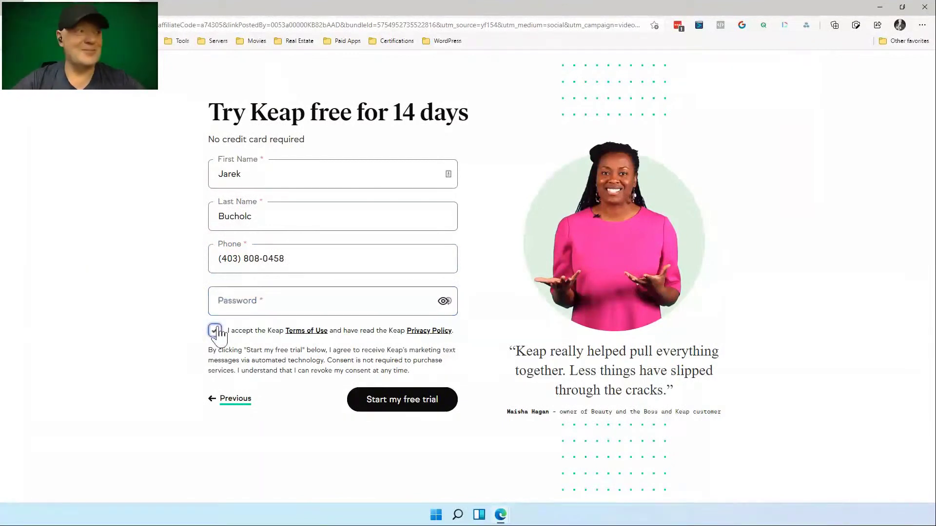
left_click(444, 302)
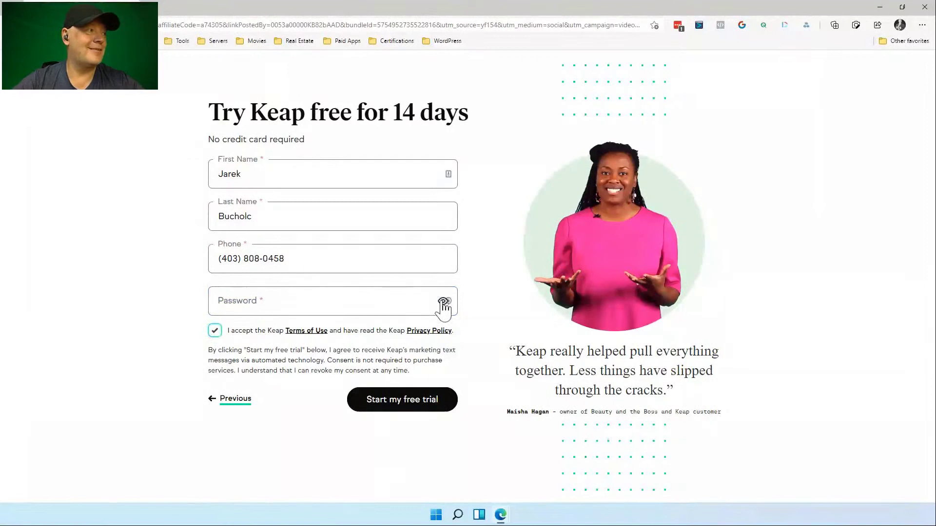
left_click(387, 302)
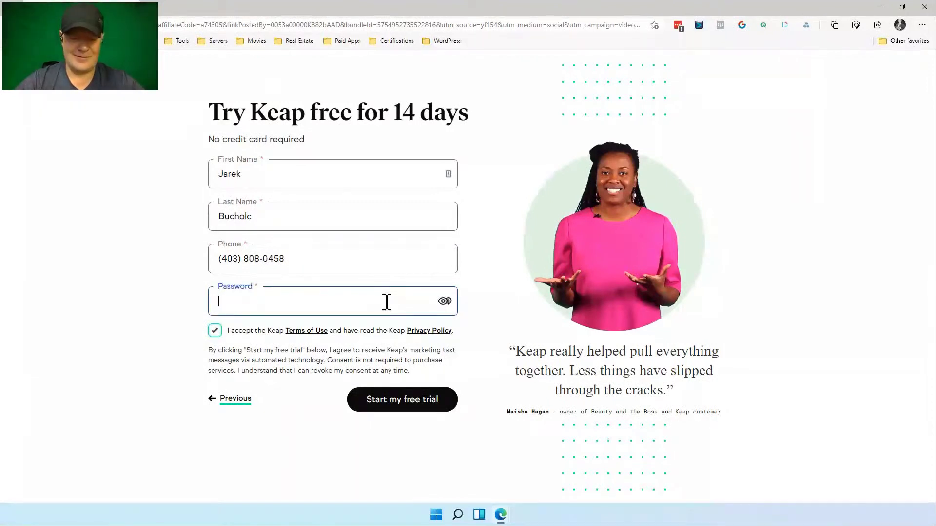
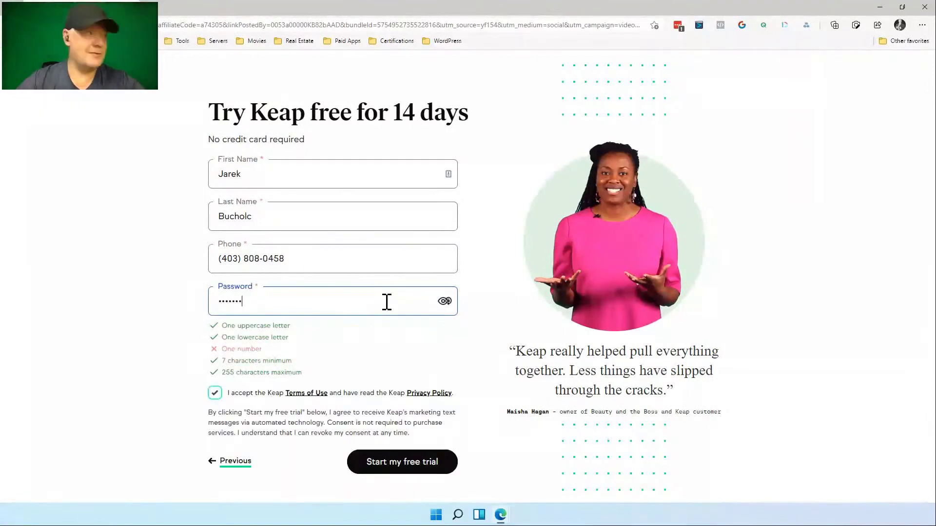
key("BackSpace")
key("BackSpace")
key("BackSpace")
key("BackSpace")
key("BackSpace")
key("BackSpace")
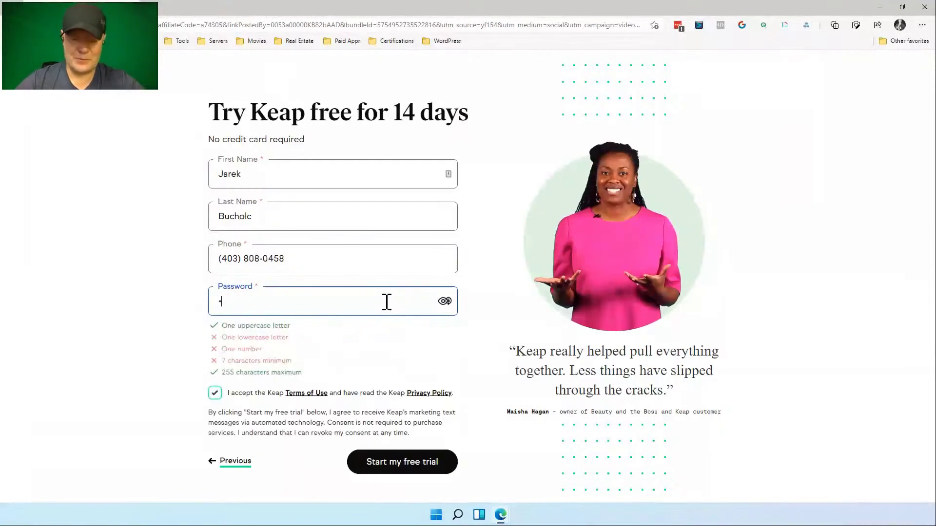
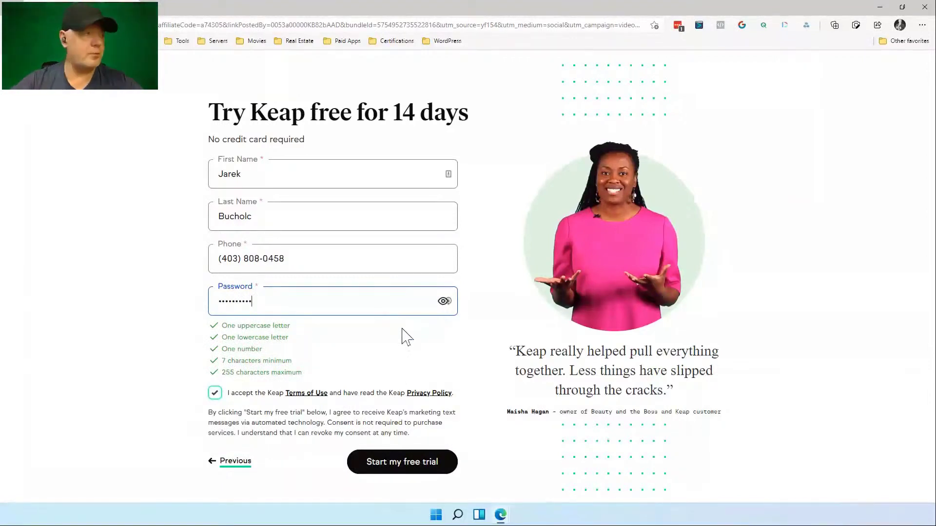
left_click(401, 464)
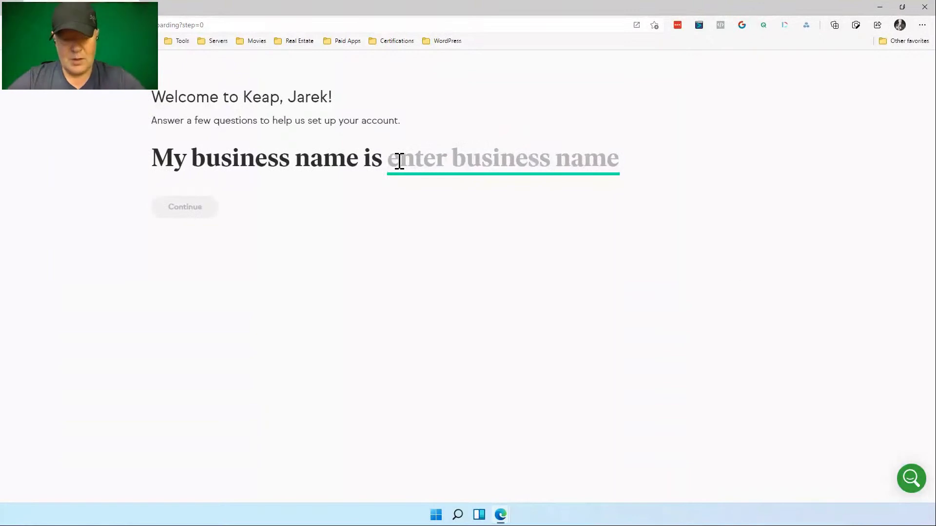
Enter 'Street Smart Tools Demo' as the business name and continue.
type("Street")
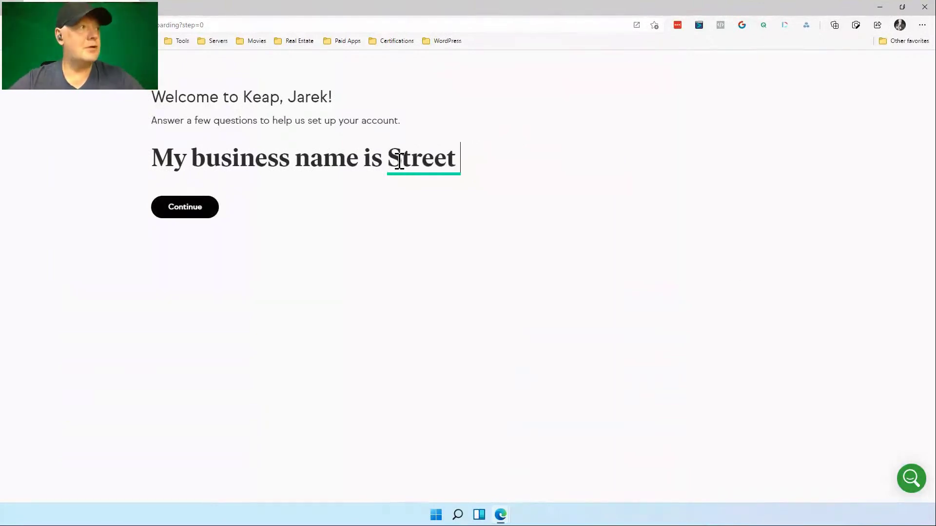
type(" Smart Too")
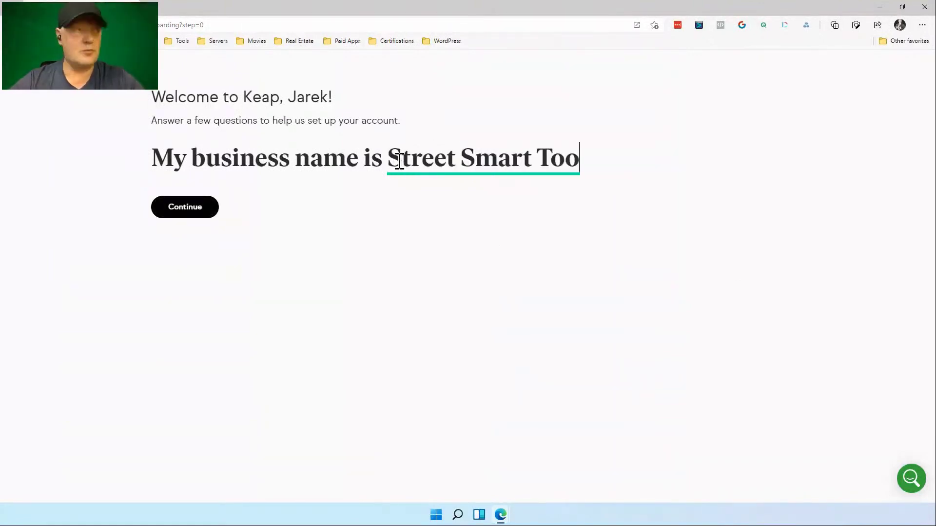
type("ls De")
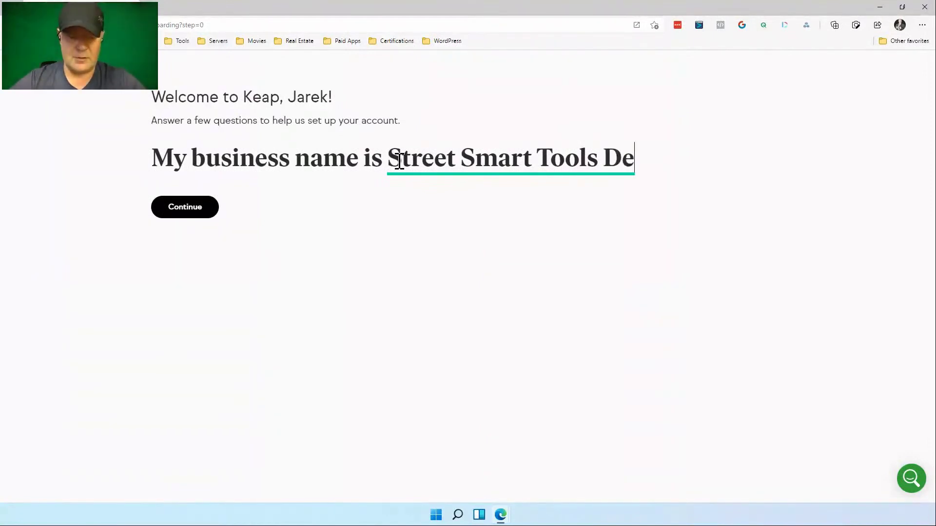
type("mo")
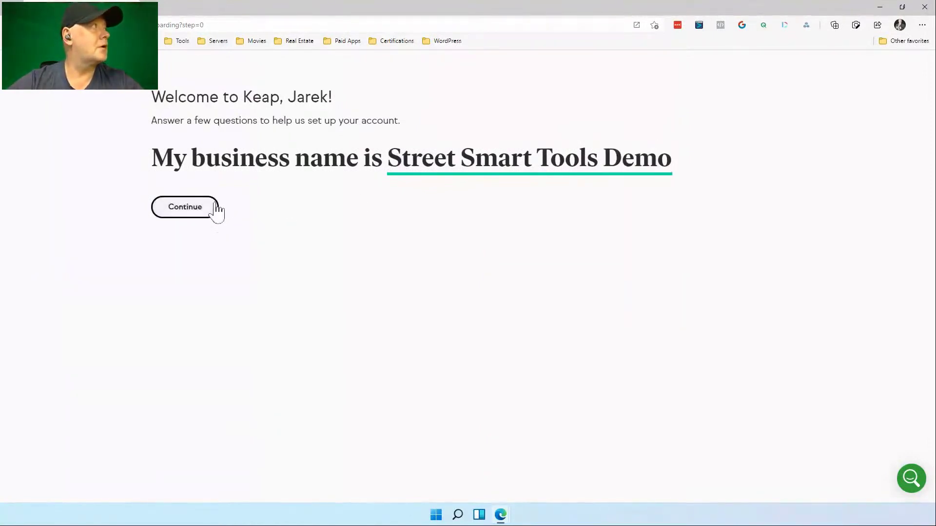
left_click(212, 215)
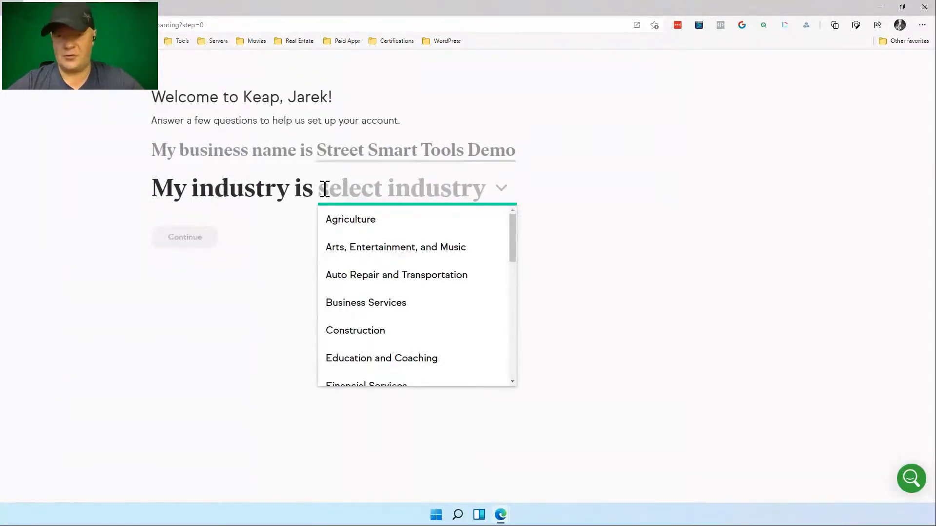
Choose Real Estate as industry and both individuals and businesses (B2C and B2B) as customers.
type("real")
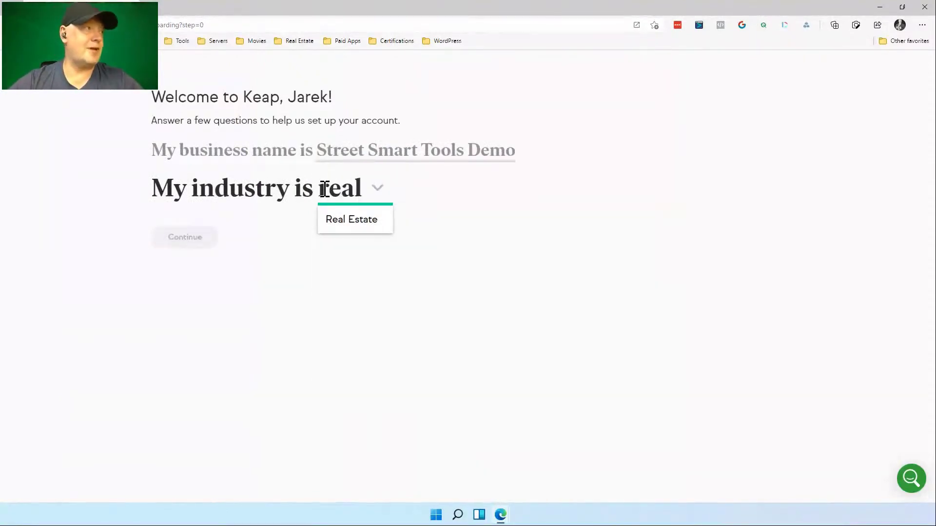
left_click(337, 222)
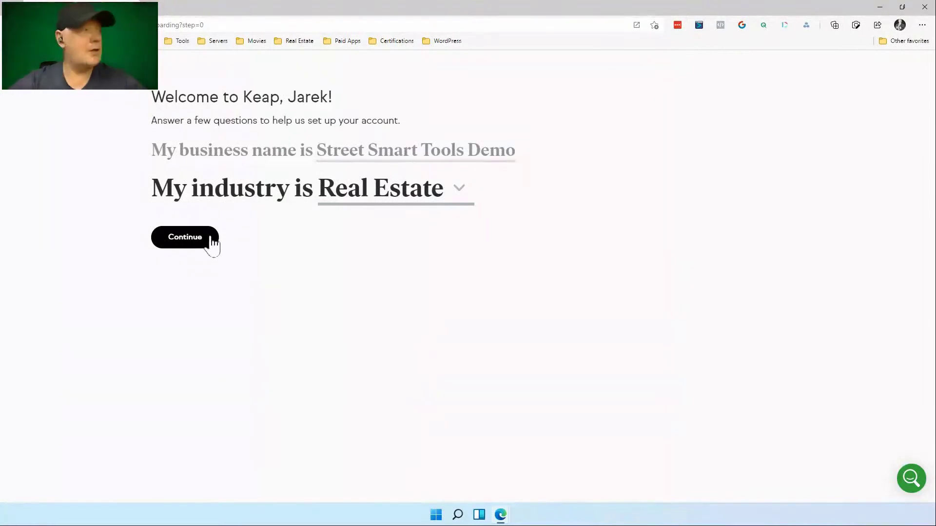
left_click(198, 243)
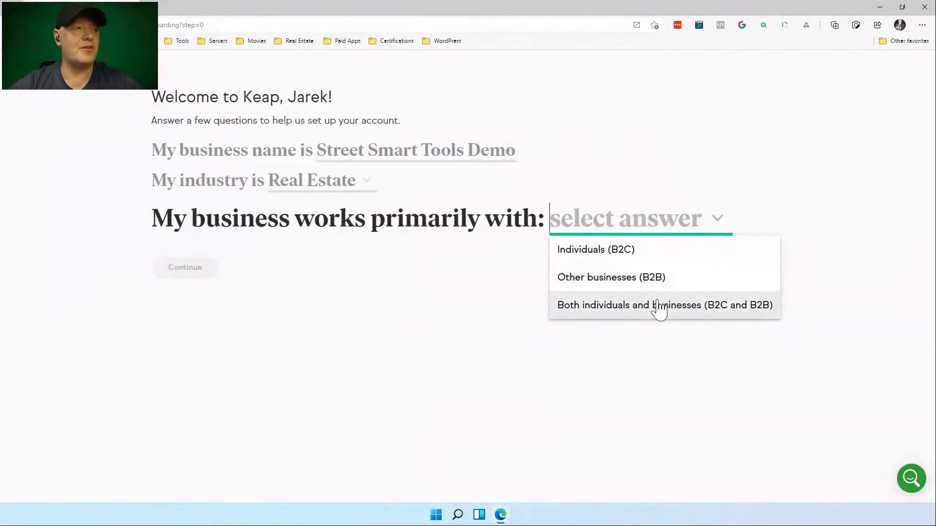
left_click(659, 307)
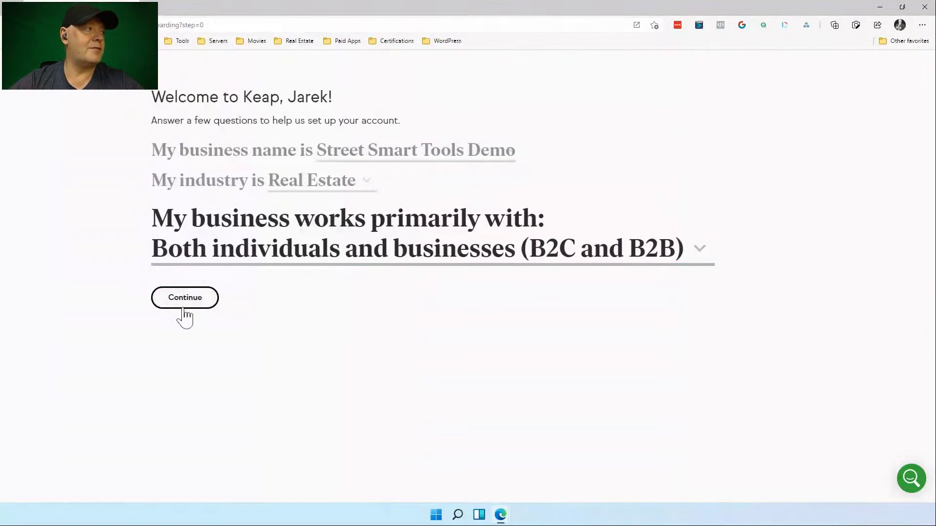
left_click(185, 308)
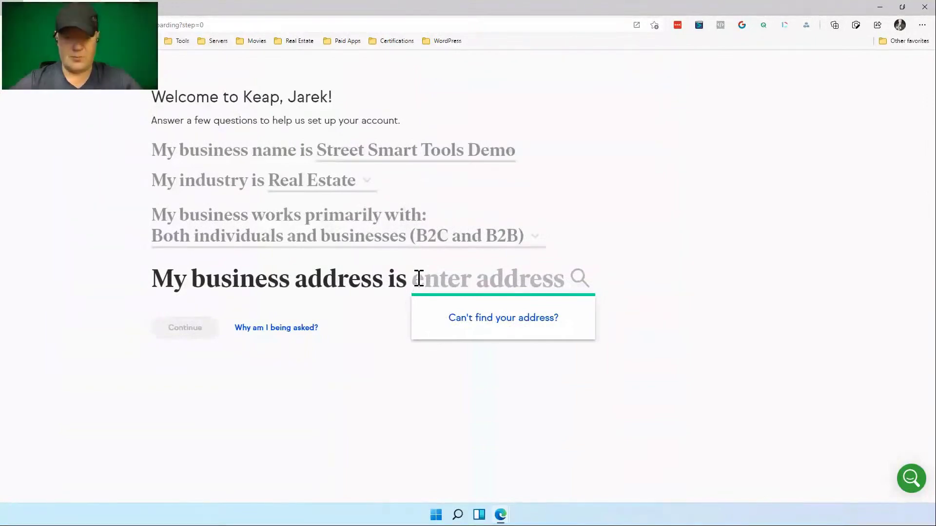
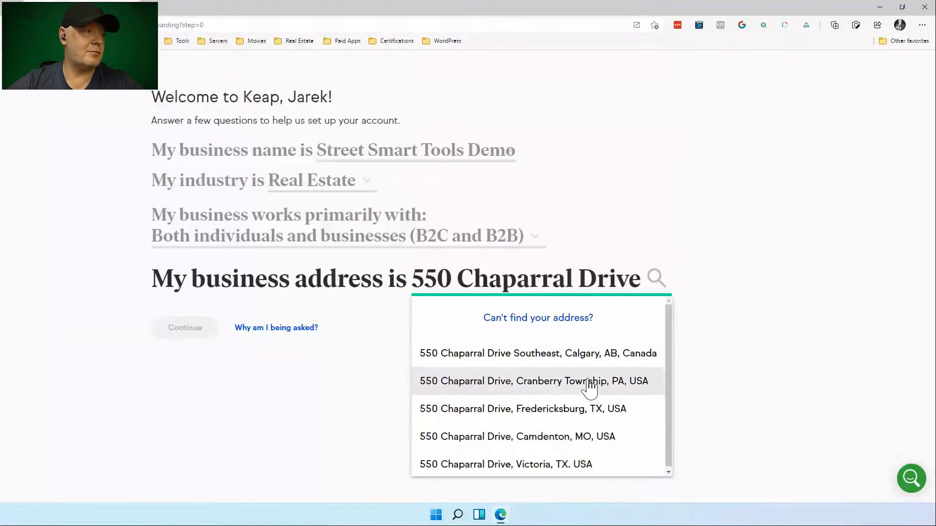
Enter the business street address, selecting the matching Calgary suggestion.
left_click(613, 355)
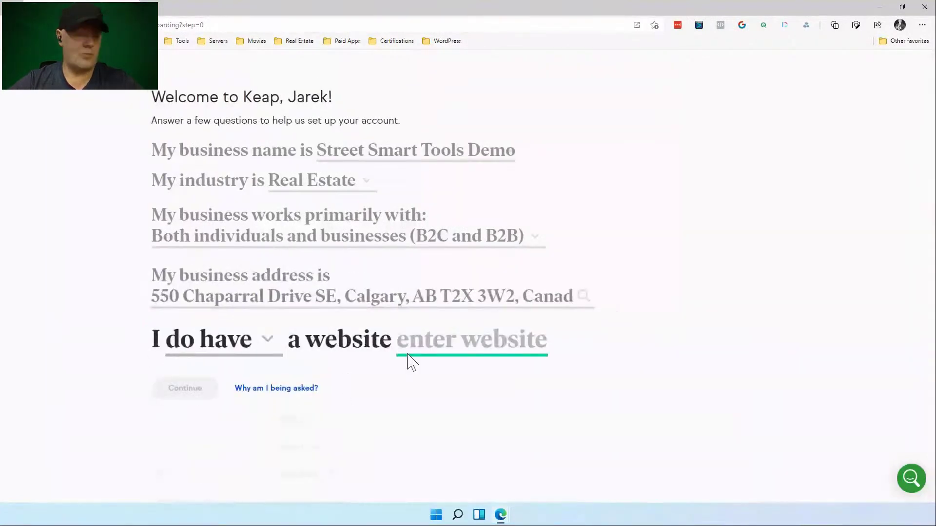
Add the website streetsmarttools.com and submit the business details.
type("st")
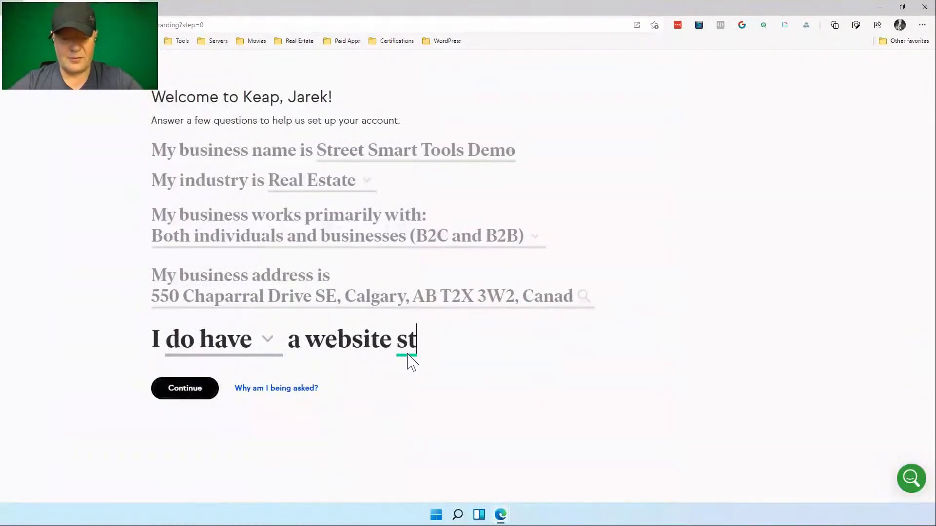
type("reetsmarttools.com")
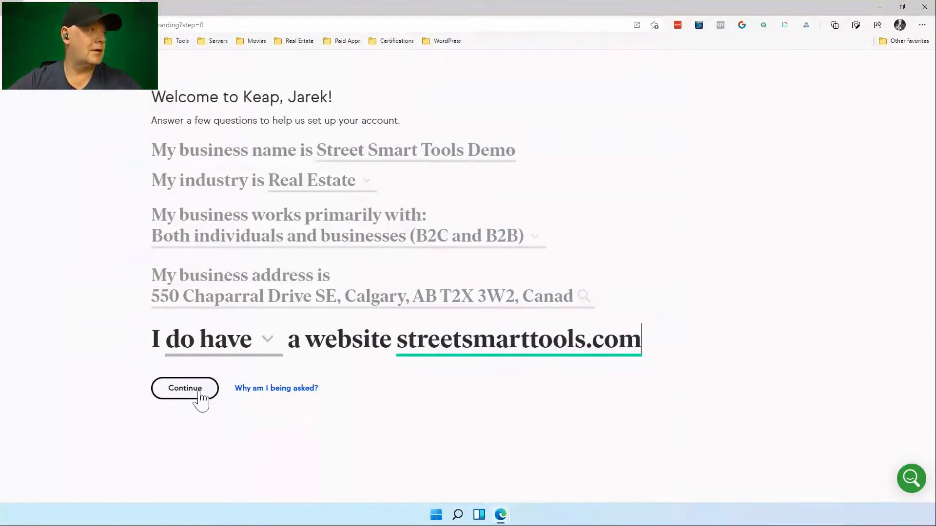
left_click(266, 341)
left_click(361, 380)
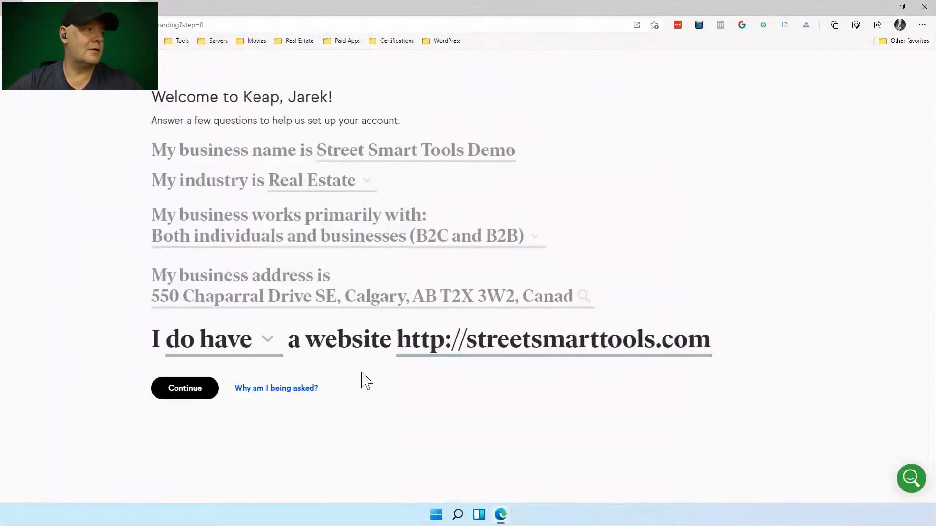
left_click(203, 393)
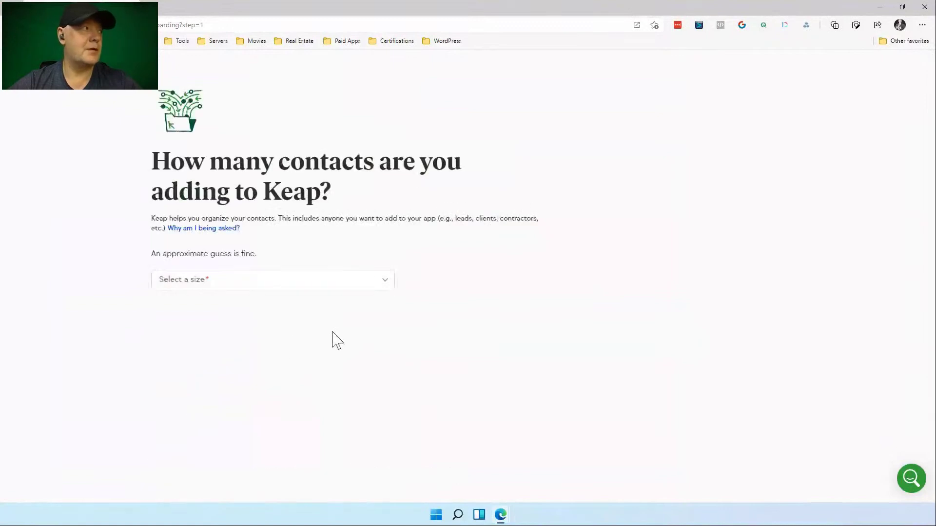
Answer '251 to 500 contacts' for how many contacts will be added.
left_click(337, 287)
scroll(353, 343, "down", 1)
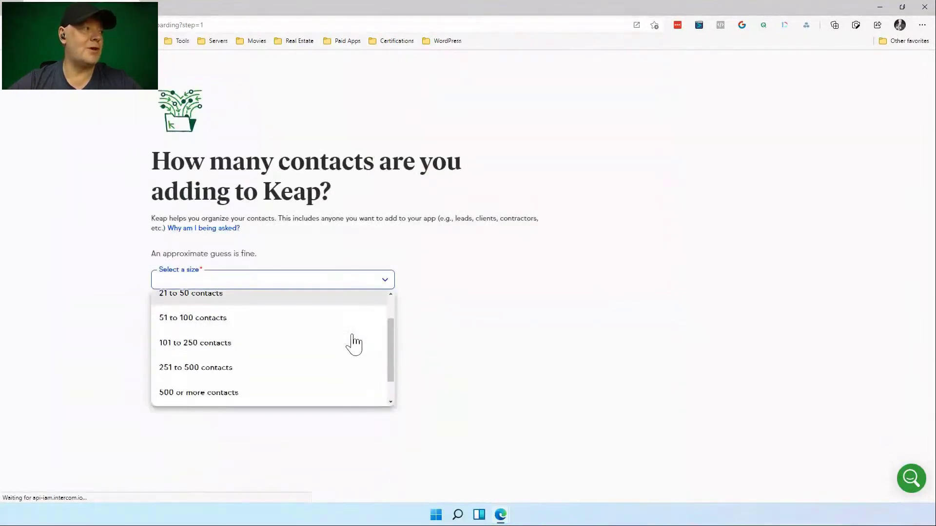
left_click(250, 374)
left_click(200, 357)
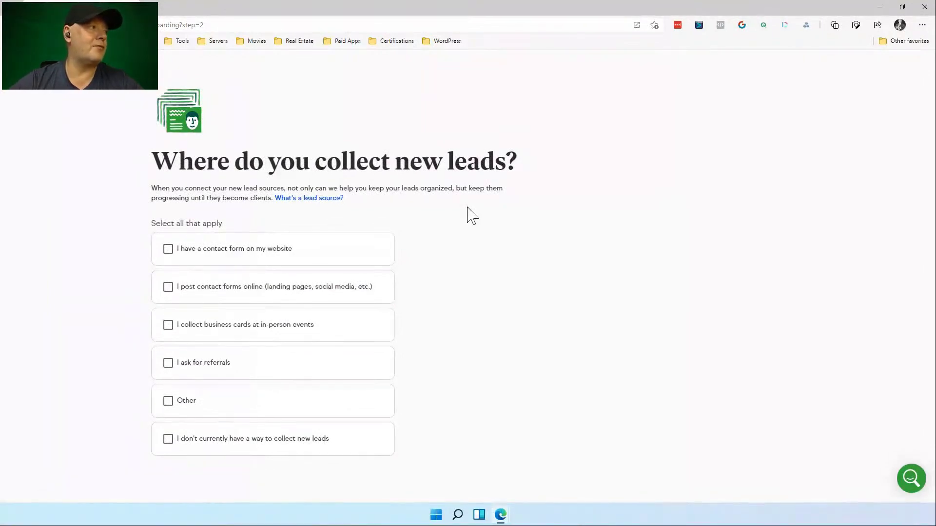
Mark the website contact form and other lead sources, then move on to appointment booking.
left_click(170, 253)
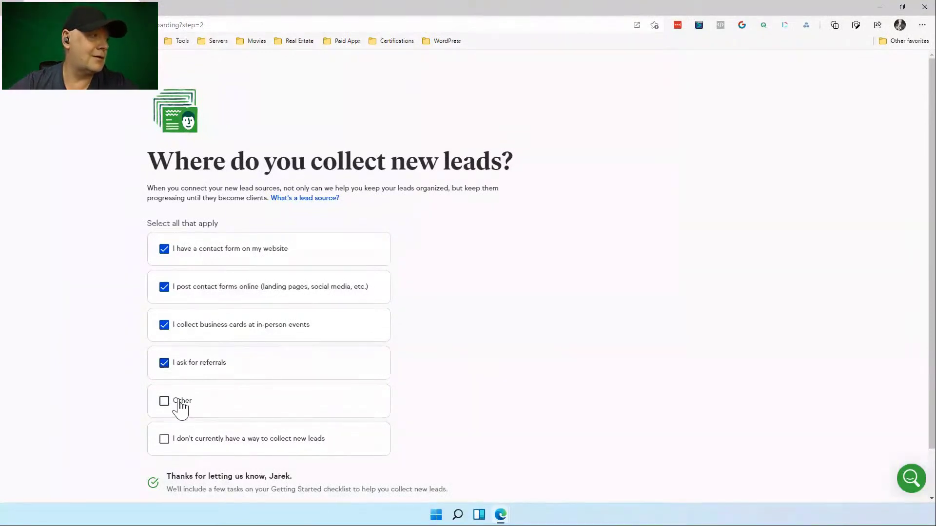
scroll(355, 383, "down", 1)
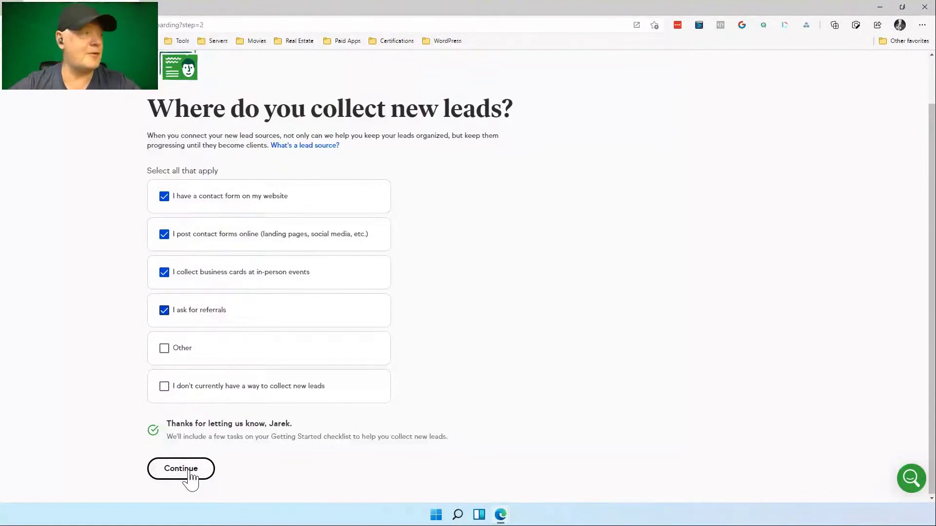
left_click(189, 471)
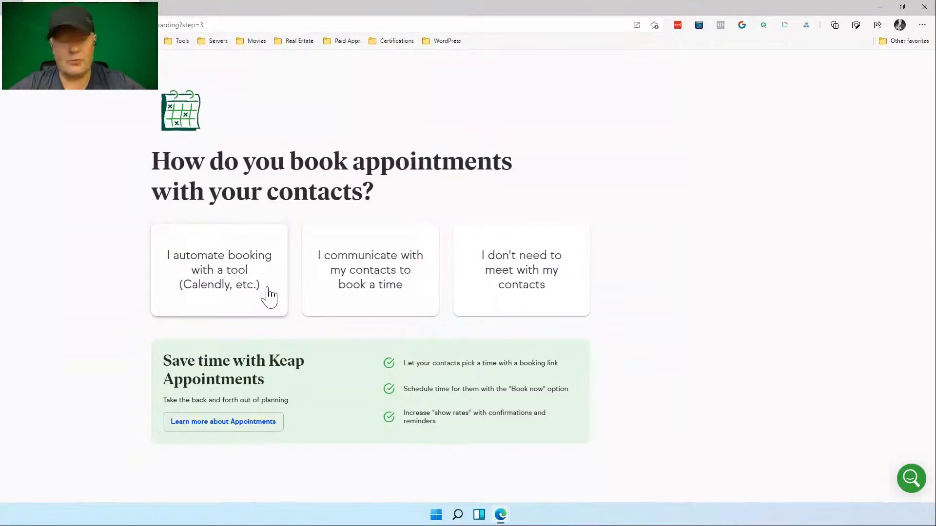
Choose 'I communicate with my contacts to book a time' and review the calendar options.
left_click(359, 271)
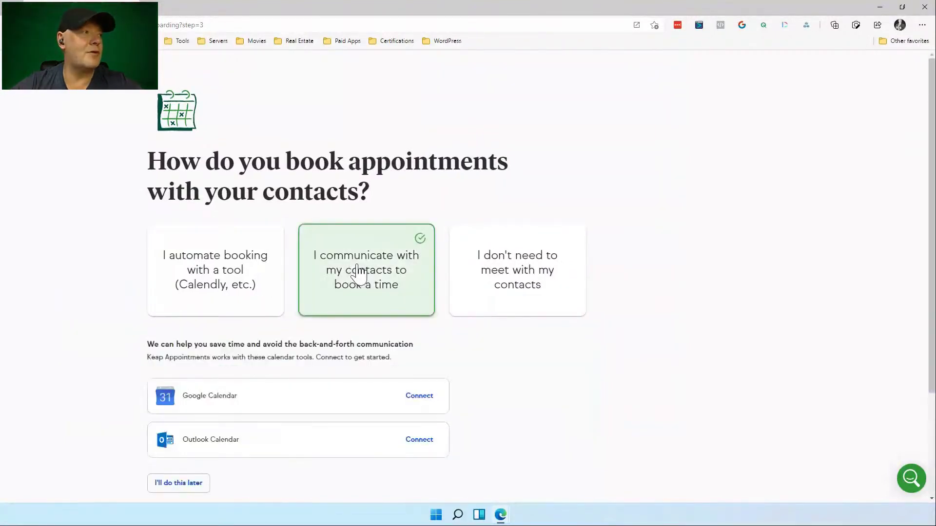
scroll(359, 271, "down", 2)
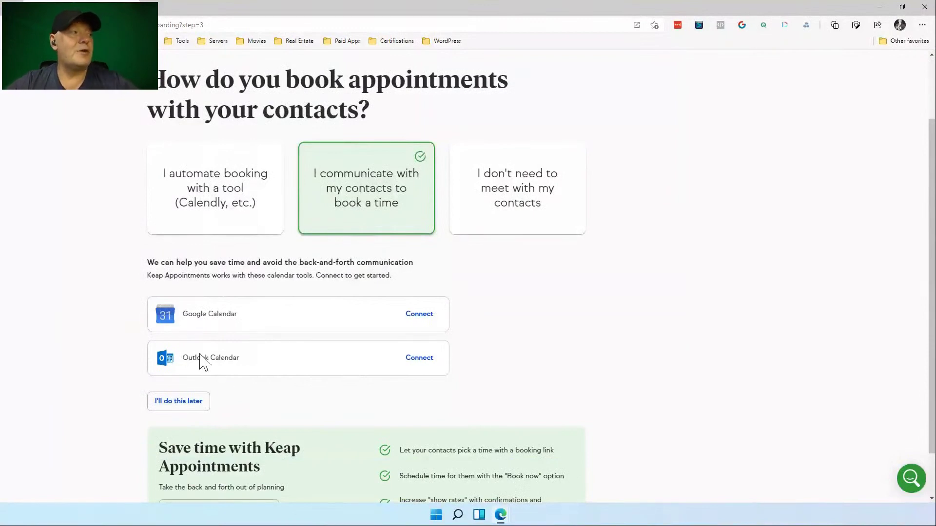
scroll(257, 339, "down", 1)
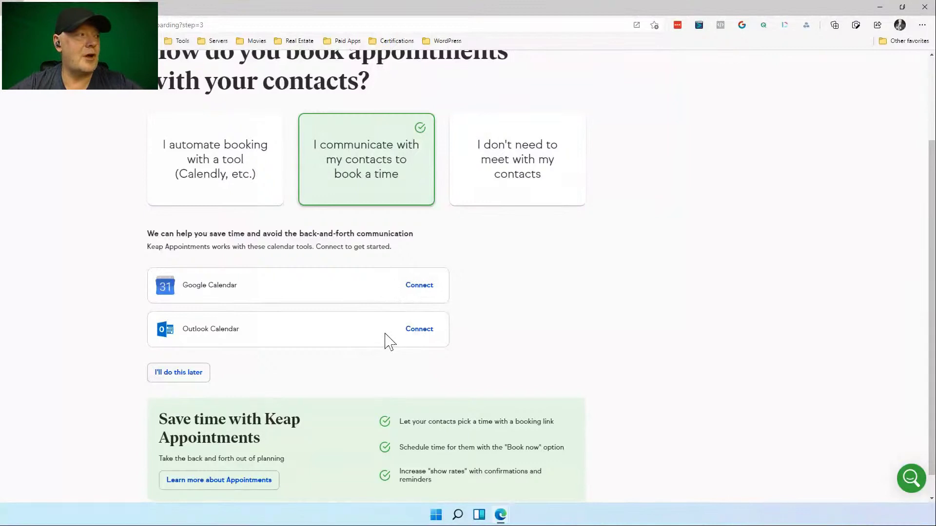
scroll(395, 340, "down", 1)
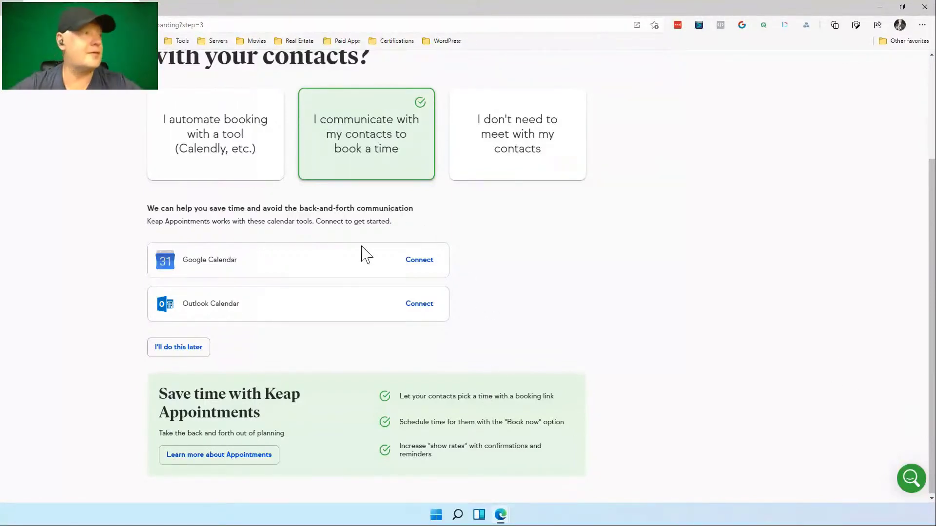
Connect a Google account's calendar, granting Keap access on the consent page.
left_click(419, 263)
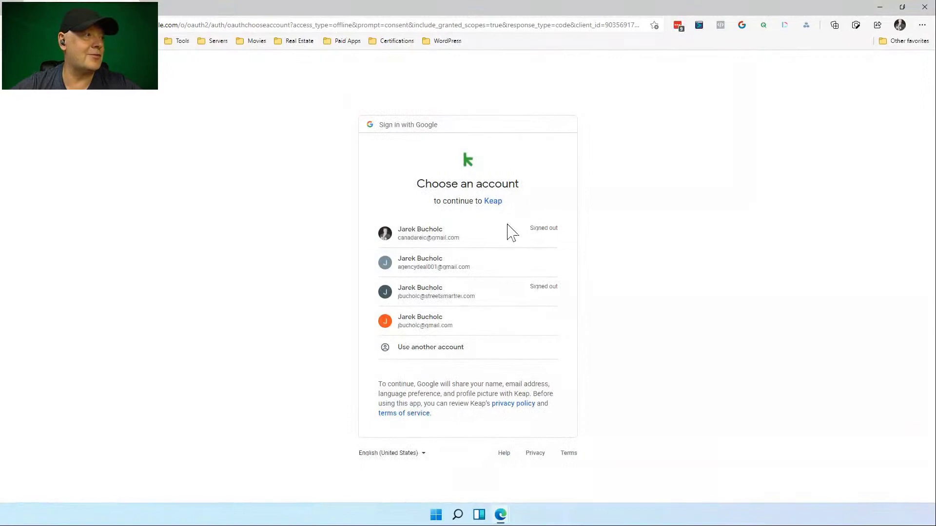
left_click(431, 324)
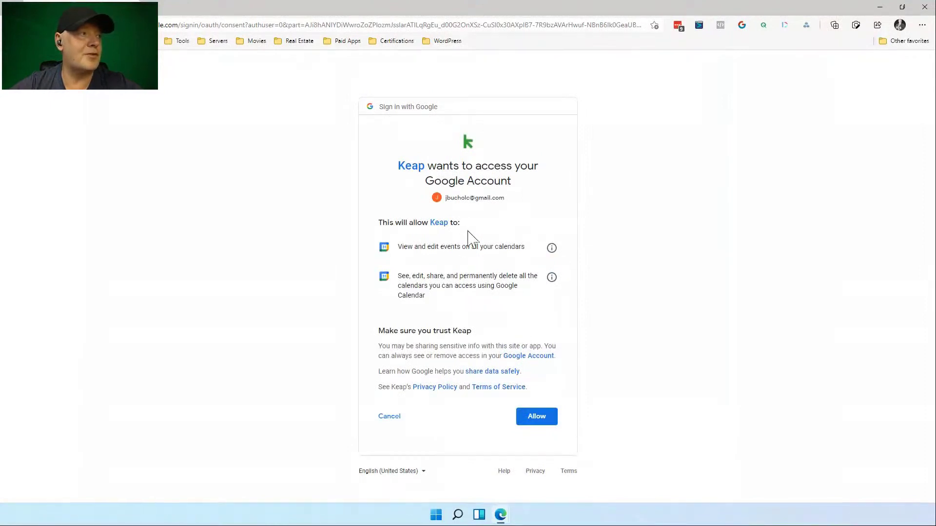
left_click(545, 417)
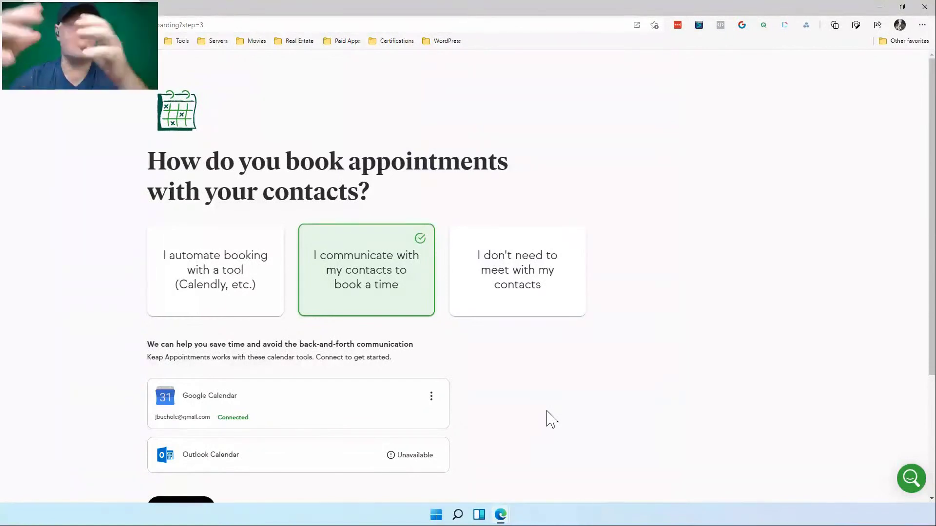
Continue past the booking question to the workflow automation question.
scroll(610, 439, "down", 1)
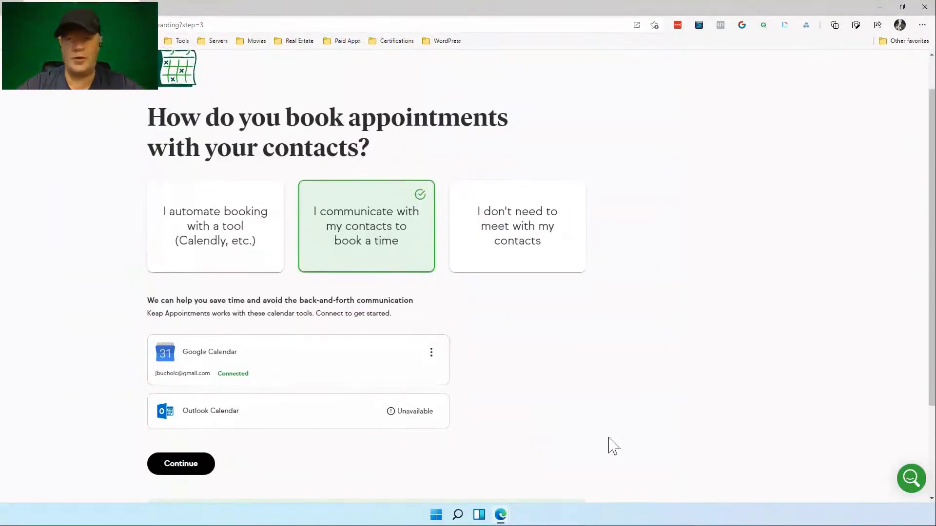
scroll(613, 446, "down", 2)
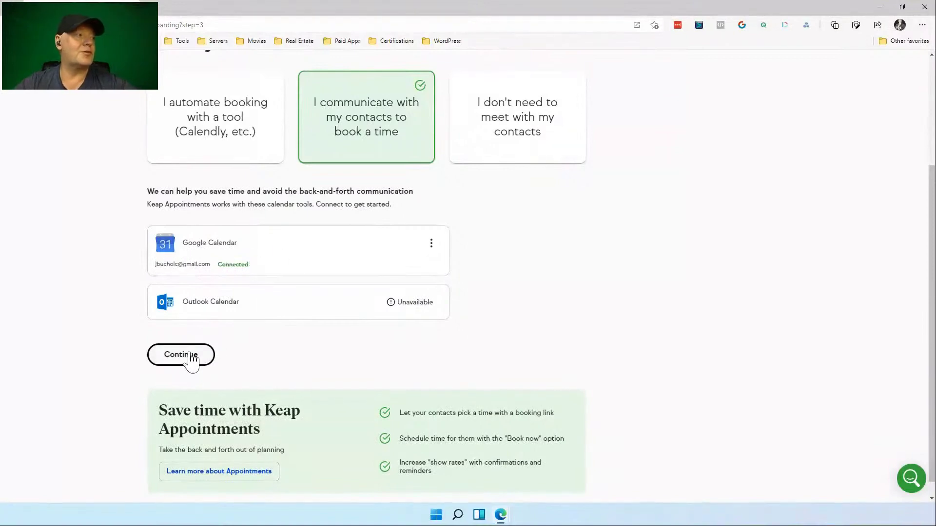
scroll(296, 336, "down", 1)
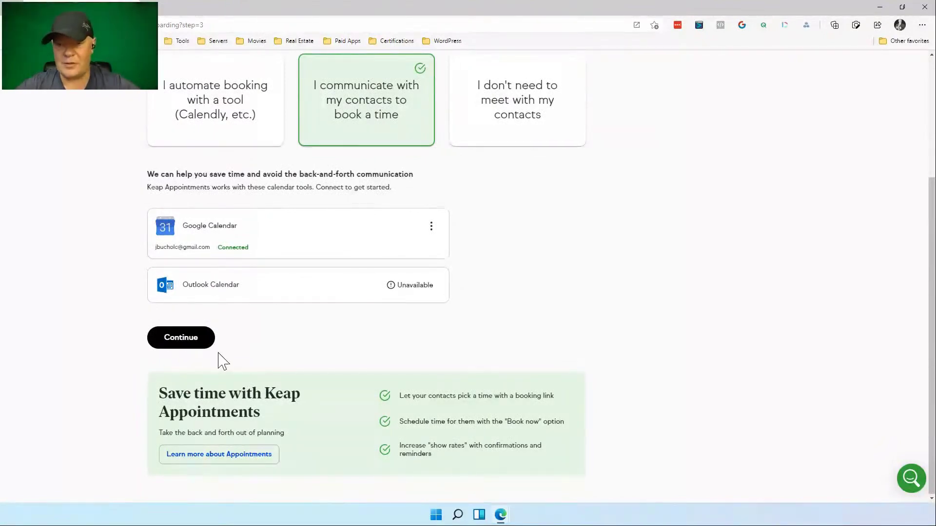
left_click(171, 342)
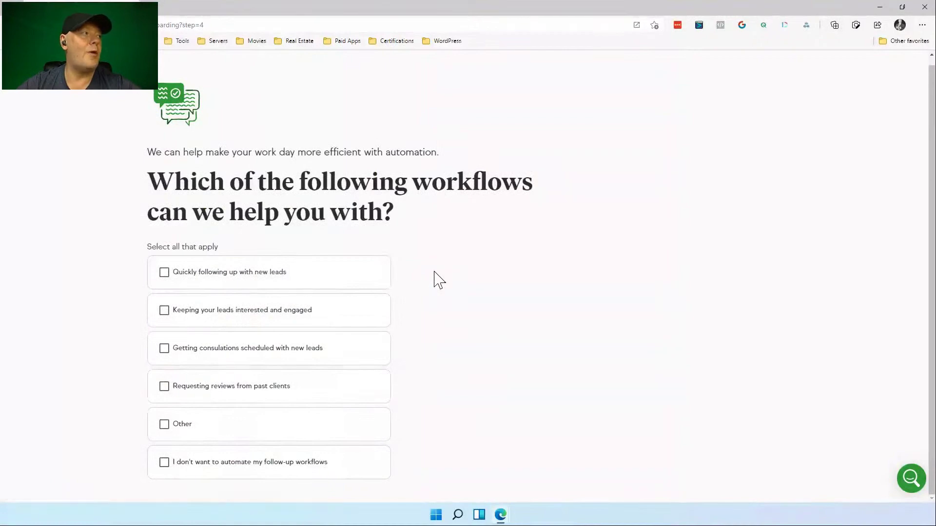
Select the four listed workflows: following up leads, keeping them engaged, scheduling consultations, requesting reviews.
left_click(214, 277)
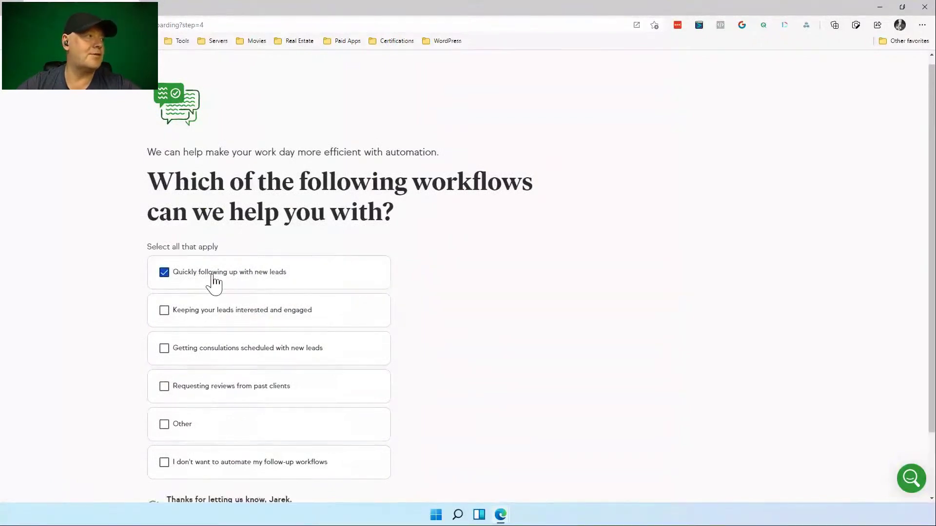
left_click(200, 320)
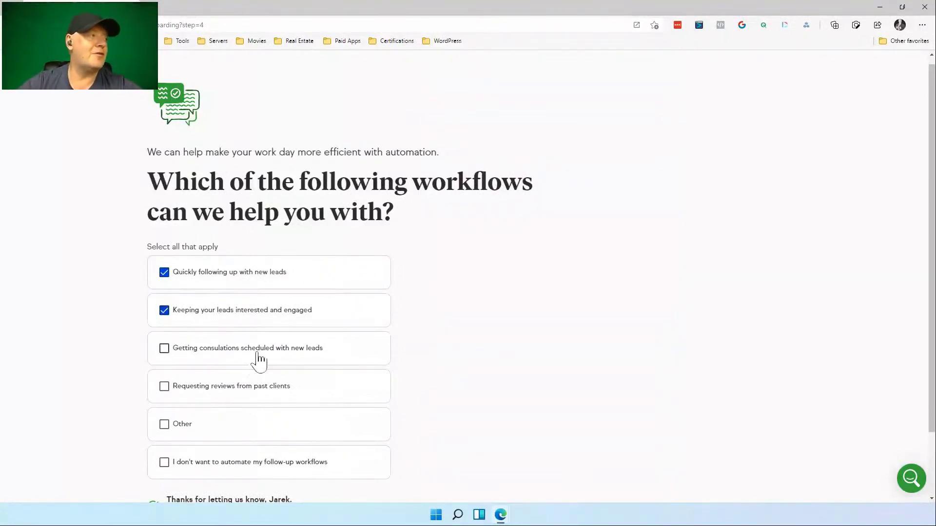
left_click(302, 351)
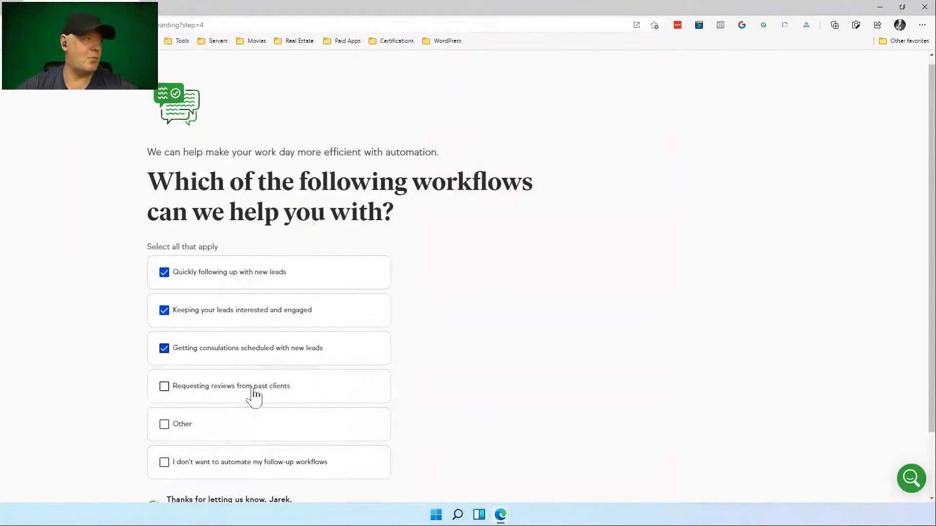
left_click(237, 390)
Add an Other workflow described as 'Engagement' and submit the workflow choices.
scroll(237, 394, "down", 2)
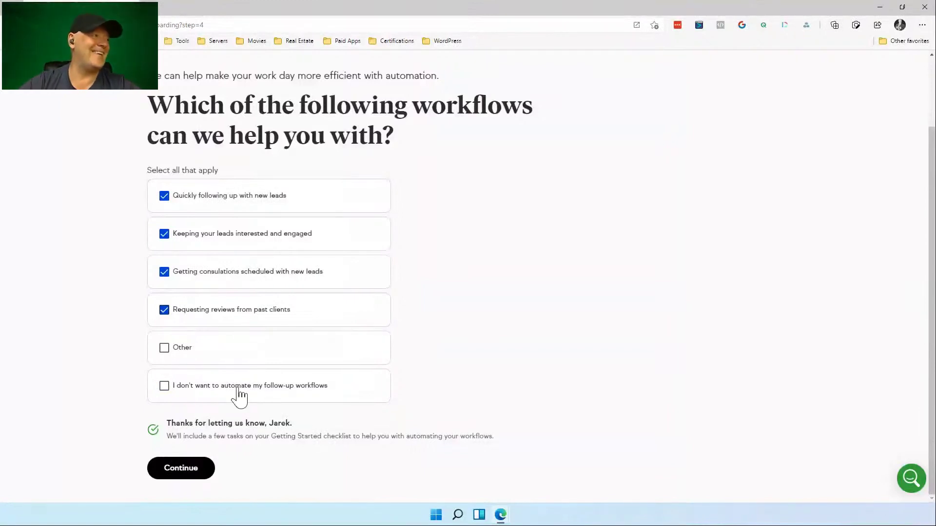
left_click(165, 348)
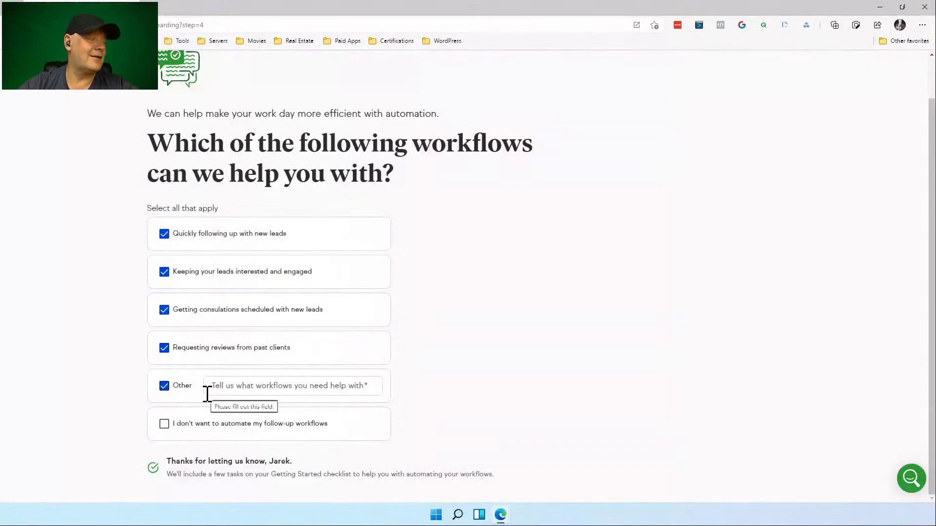
left_click(220, 385)
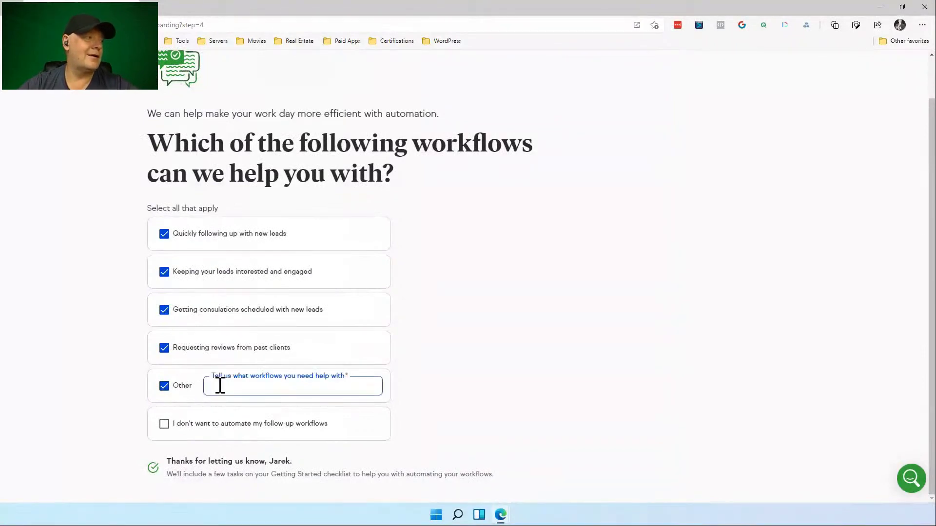
type("Enga")
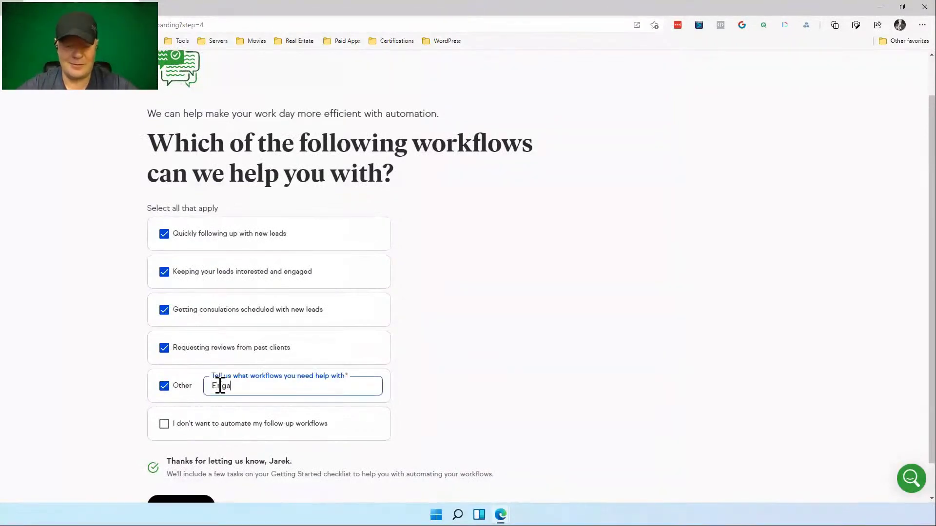
type("gement")
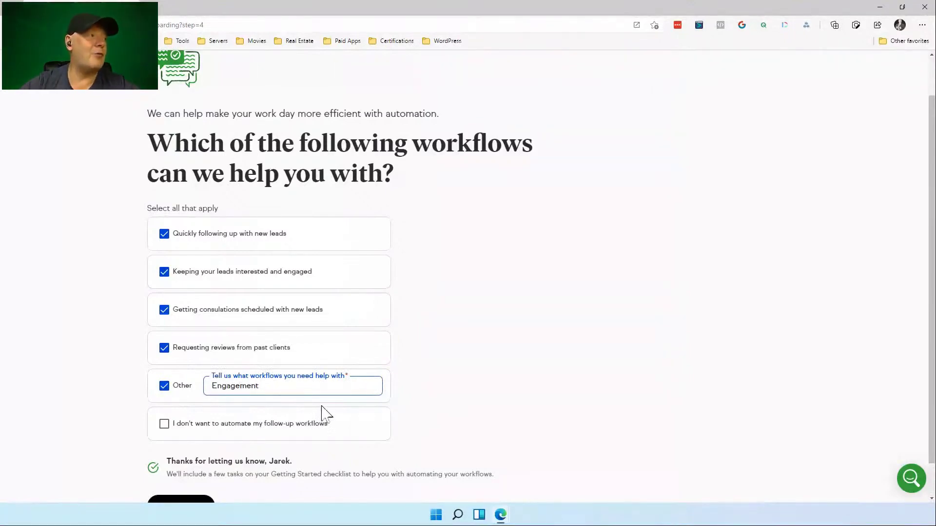
scroll(482, 327, "down", 1)
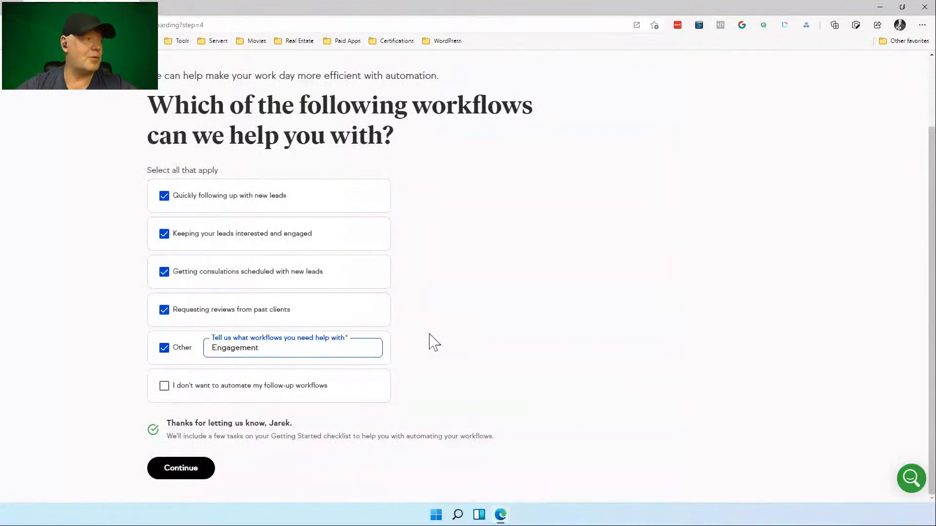
left_click(185, 468)
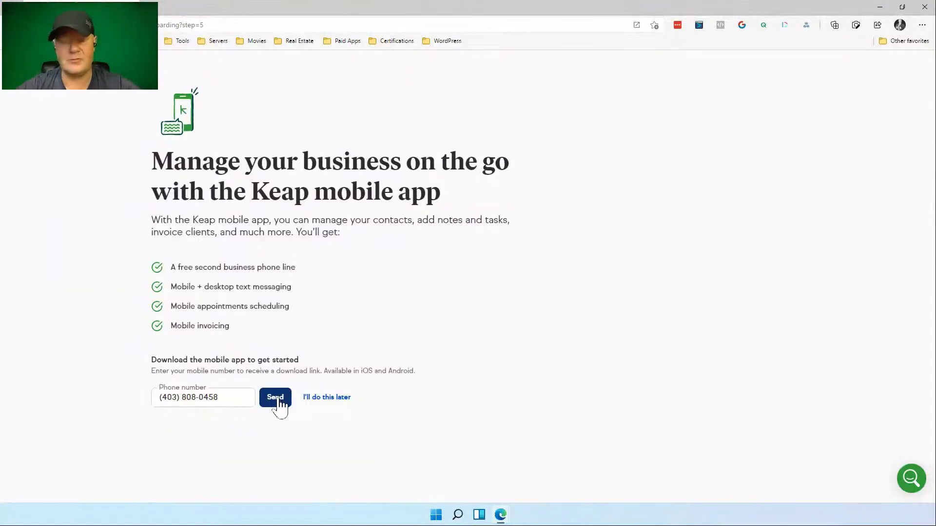
Send the Keap mobile app download link to the entered phone number.
left_click(279, 400)
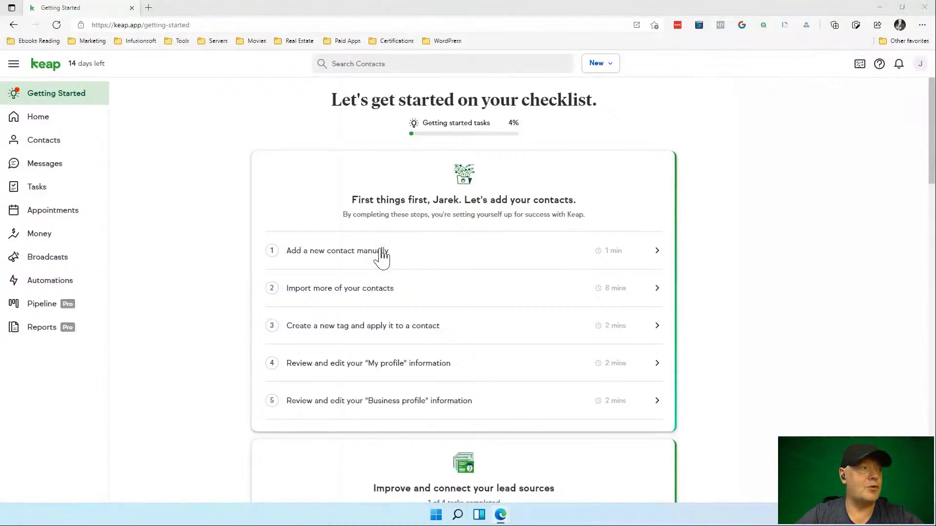
Skim the Getting Started checklist tasks, then go to the Home dashboard.
scroll(710, 200, "down", 2)
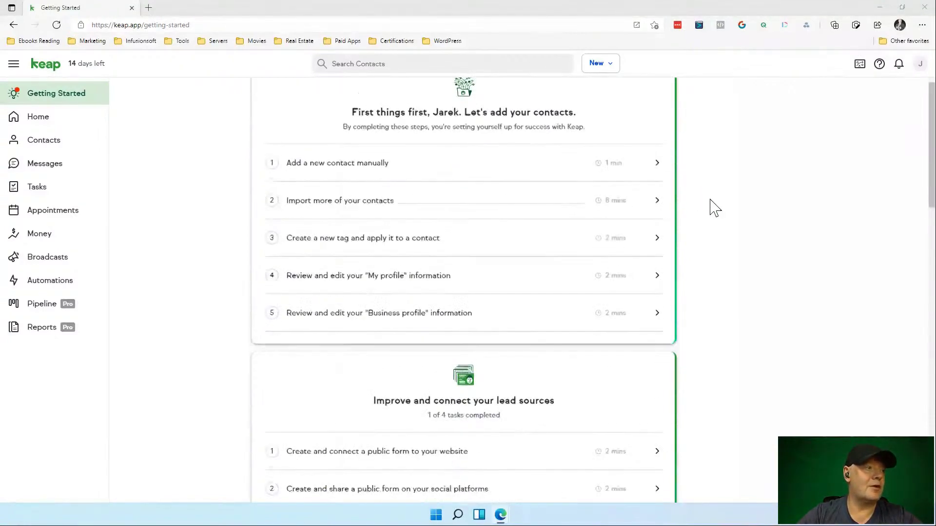
scroll(710, 201, "down", 3)
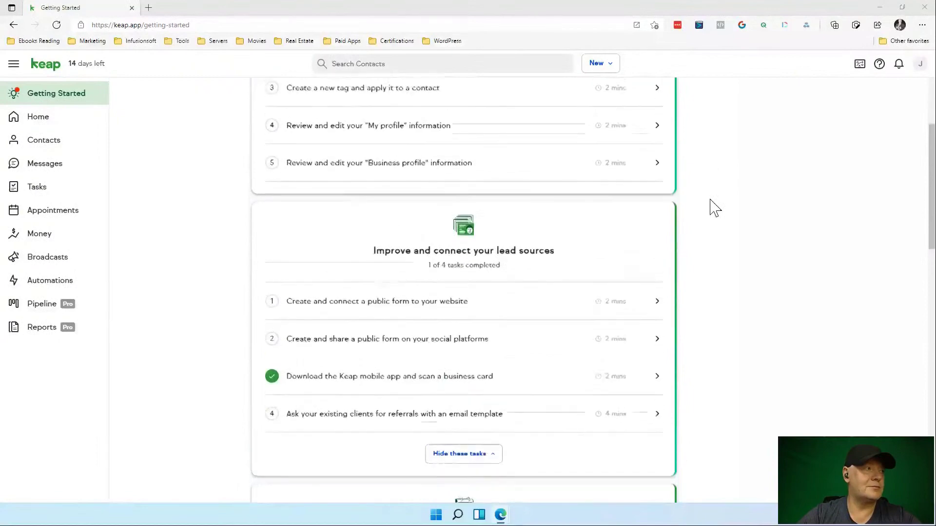
scroll(714, 207, "up", 5)
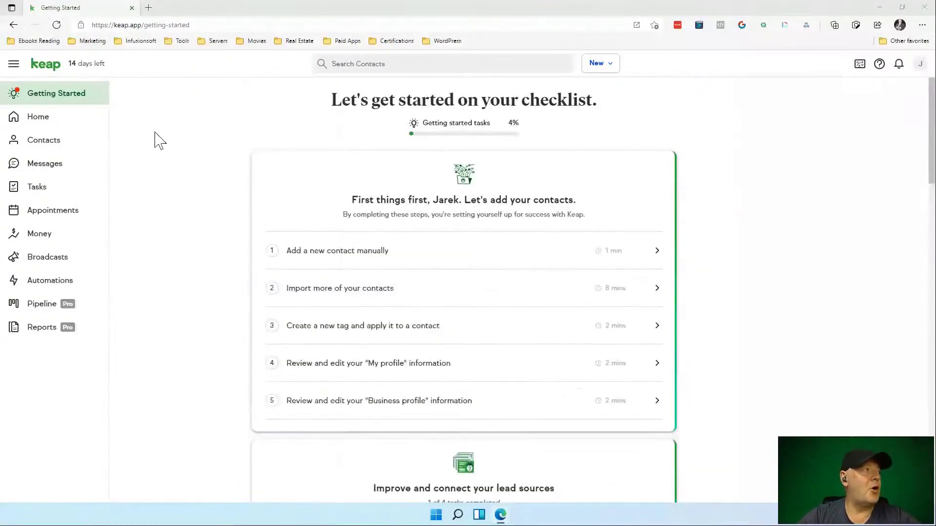
left_click(49, 119)
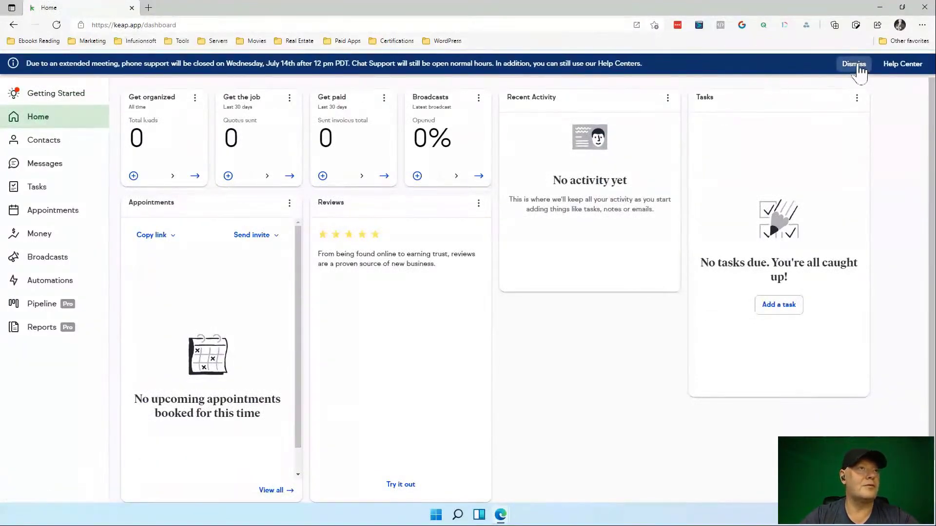
Dismiss the blue phone-support closure announcement on the Home dashboard.
left_click(854, 63)
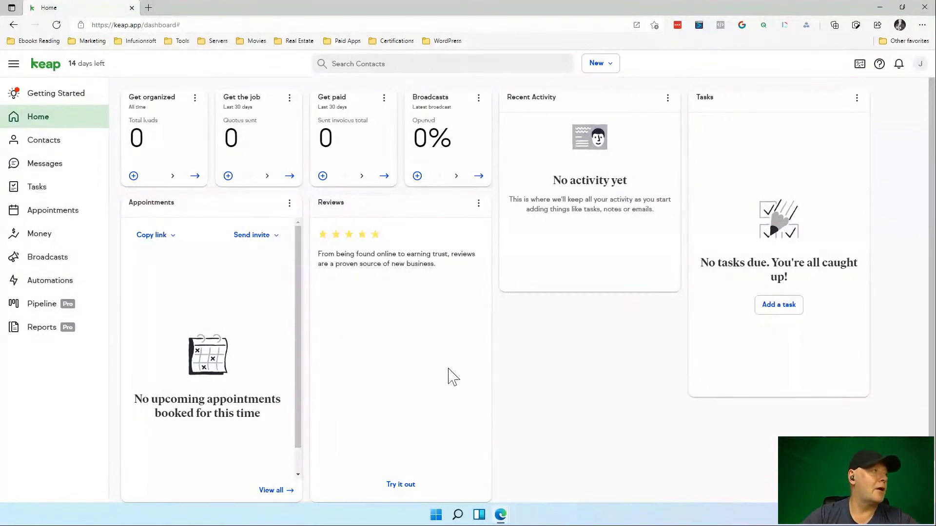
Pass through the Contacts list, then open the Messages texting-from-desktop introduction.
left_click(44, 140)
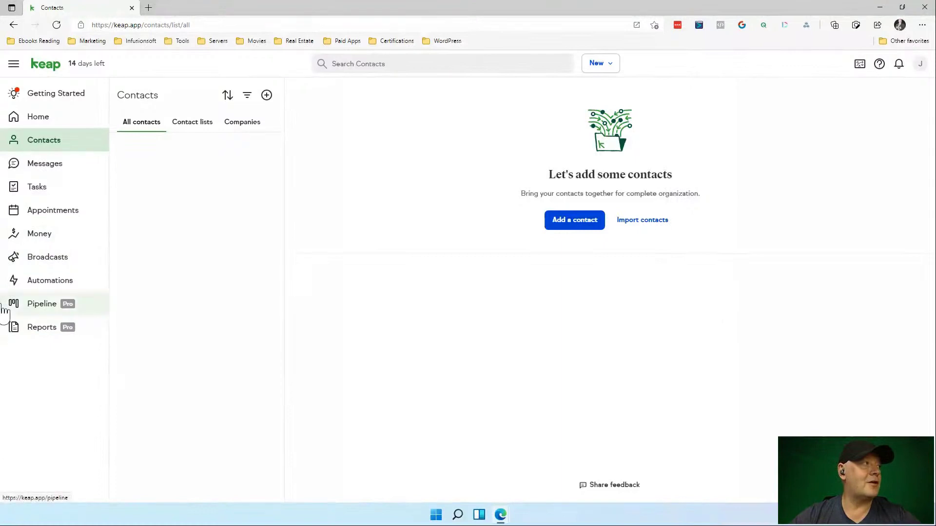
left_click(56, 169)
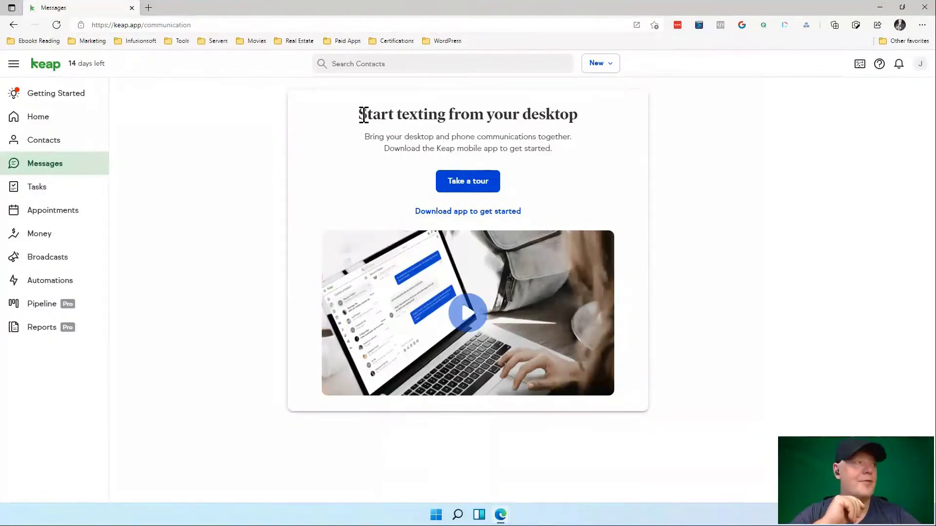
Open the empty Tasks to-do page from the sidebar.
left_click(43, 192)
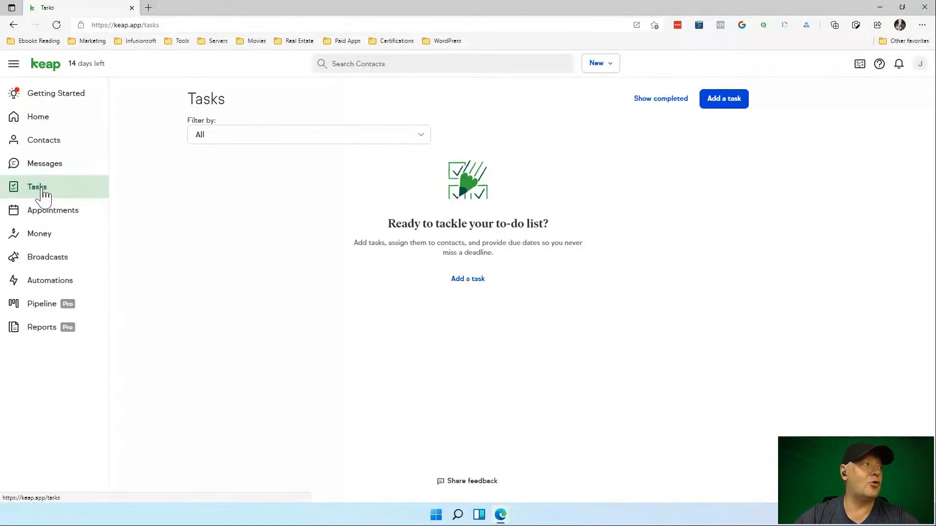
View the Appointments introduction, then open the Money Invoices page.
left_click(55, 217)
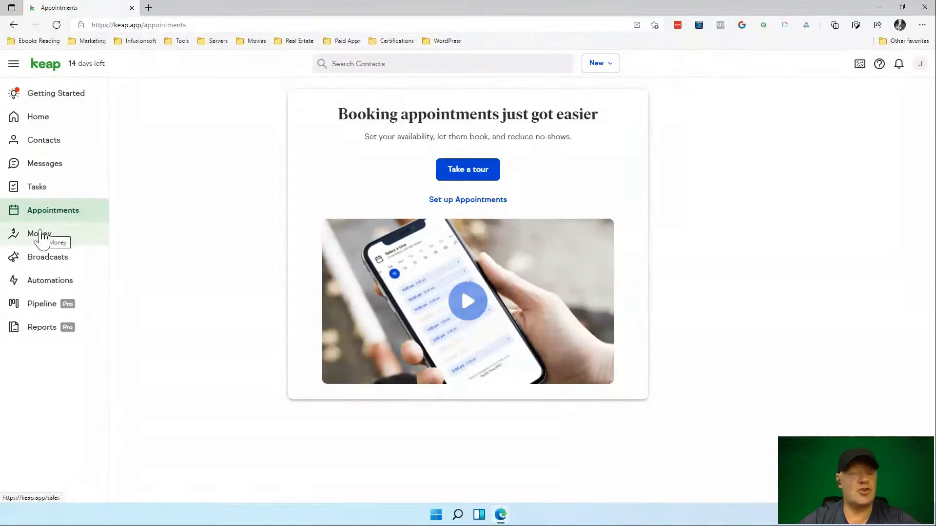
left_click(42, 234)
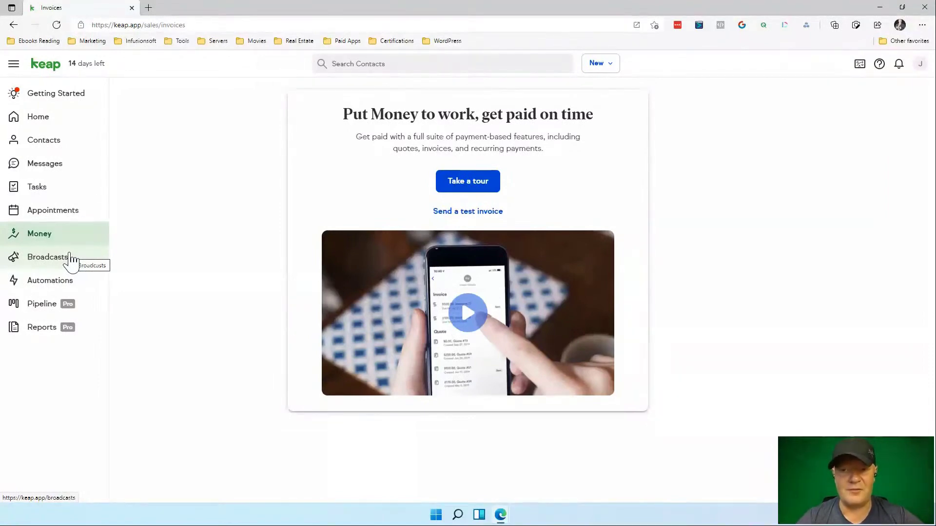
Open the Broadcasts page for targeted marketing emails.
left_click(72, 258)
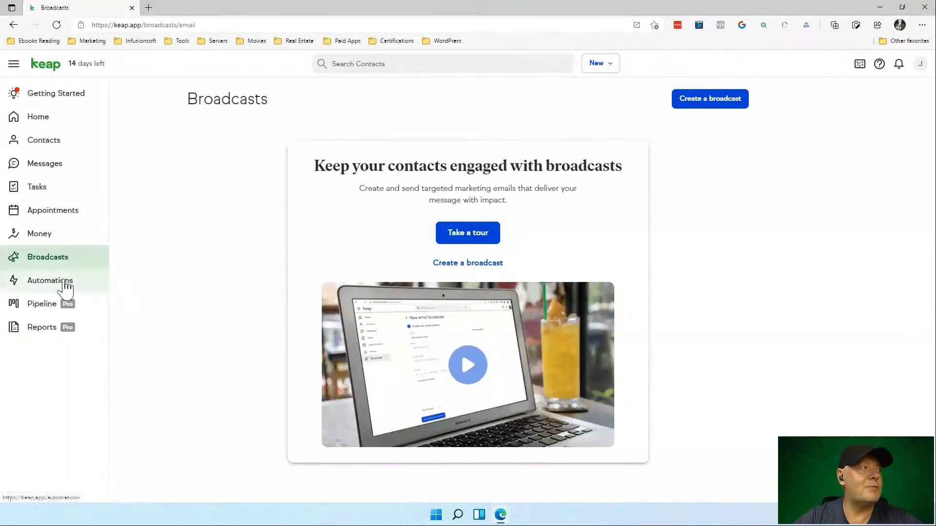
Open Automations showing the active Appointment reminders and eight templates.
left_click(65, 285)
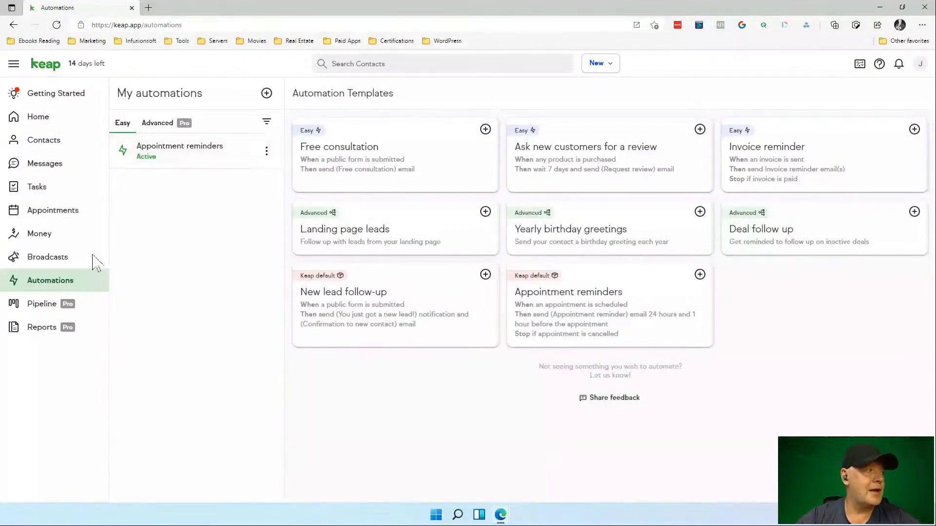
Open the Pipeline introduction for tracking sales opportunities.
left_click(42, 308)
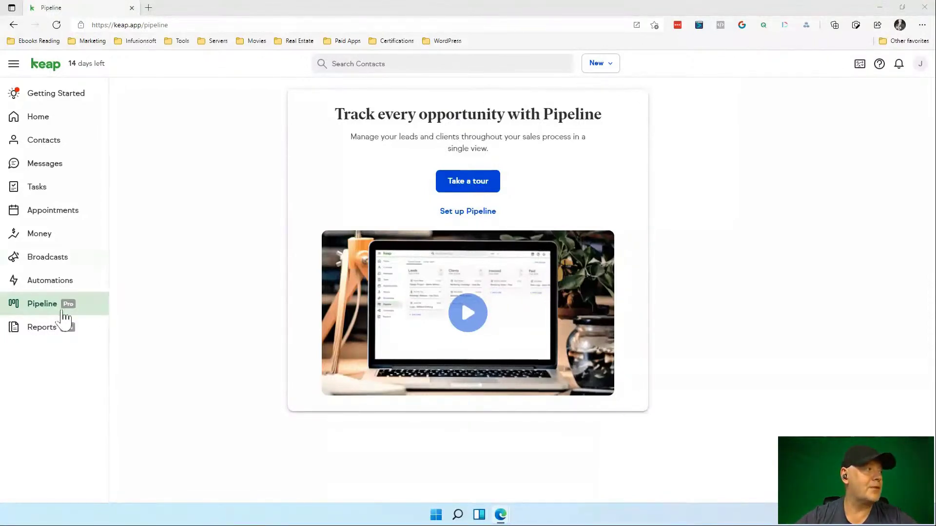
Look over the Reports page, then return to the Getting Started checklist at 4%.
left_click(44, 332)
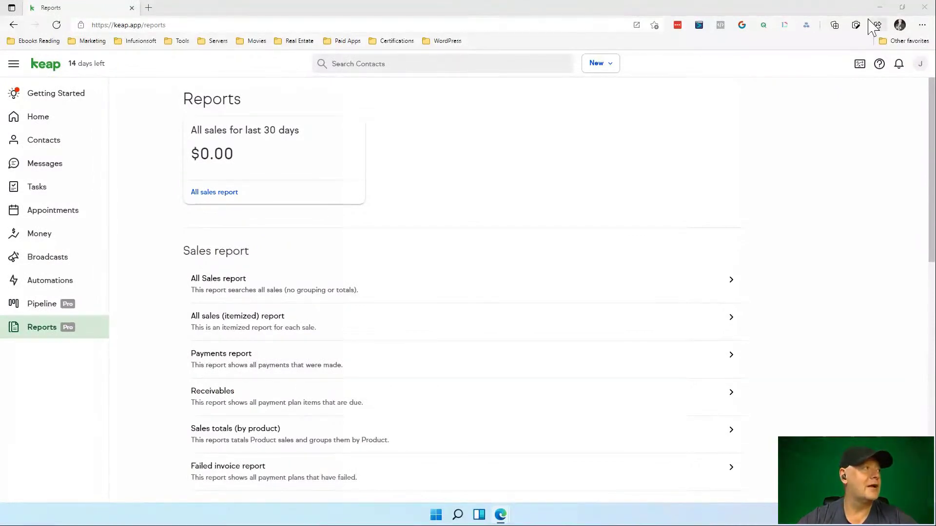
left_click(69, 100)
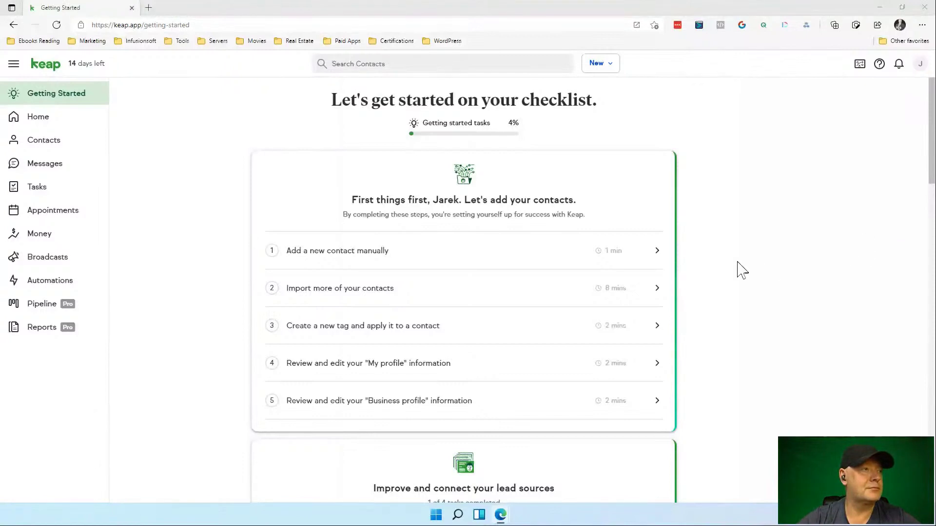
Open a new contact form and enter the contact's first name, last name and work email.
left_click(653, 257)
left_click(653, 257)
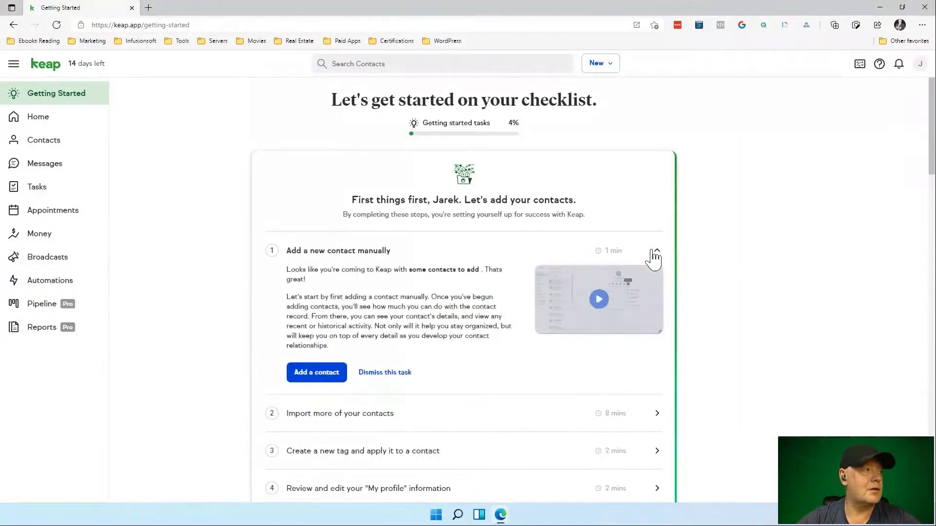
left_click(312, 373)
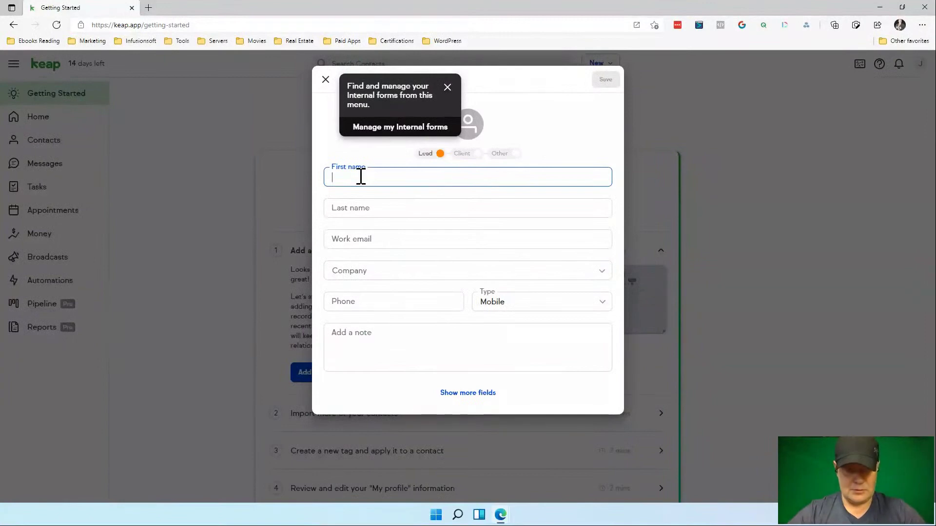
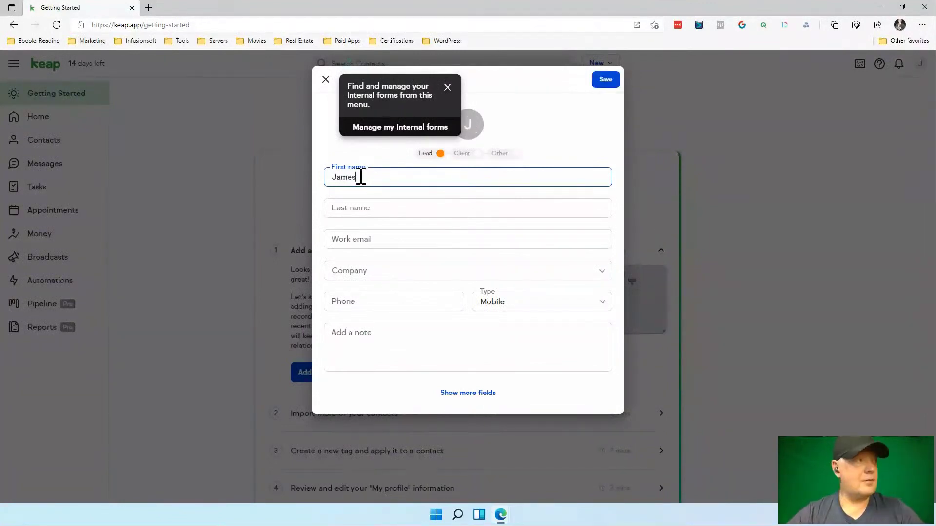
key("Tab")
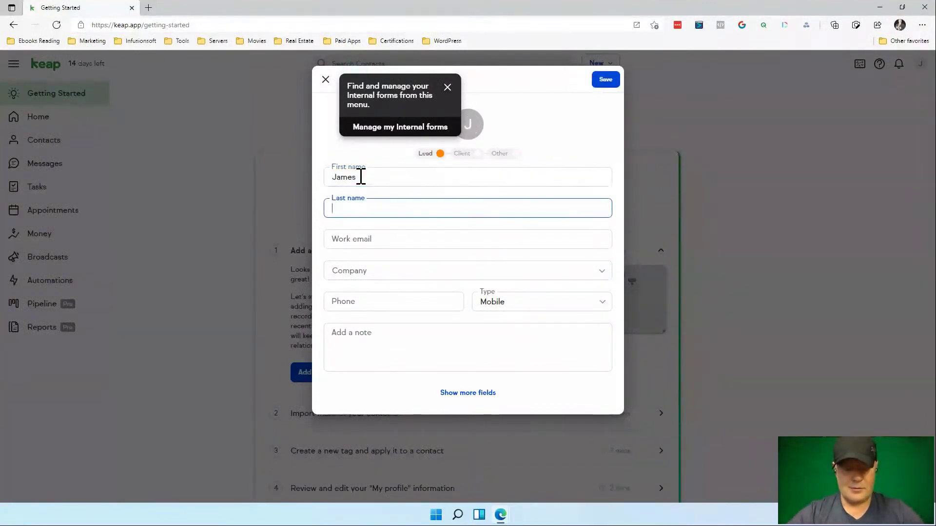
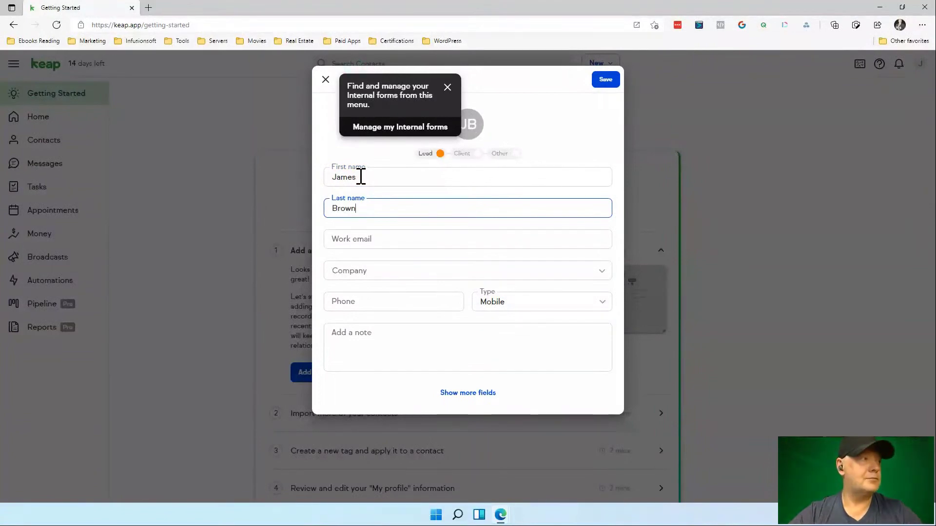
key("Tab")
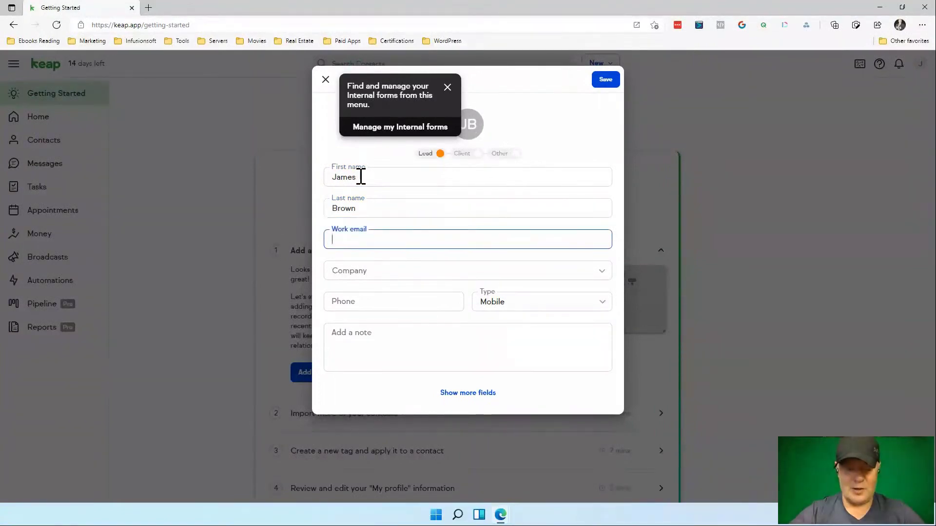
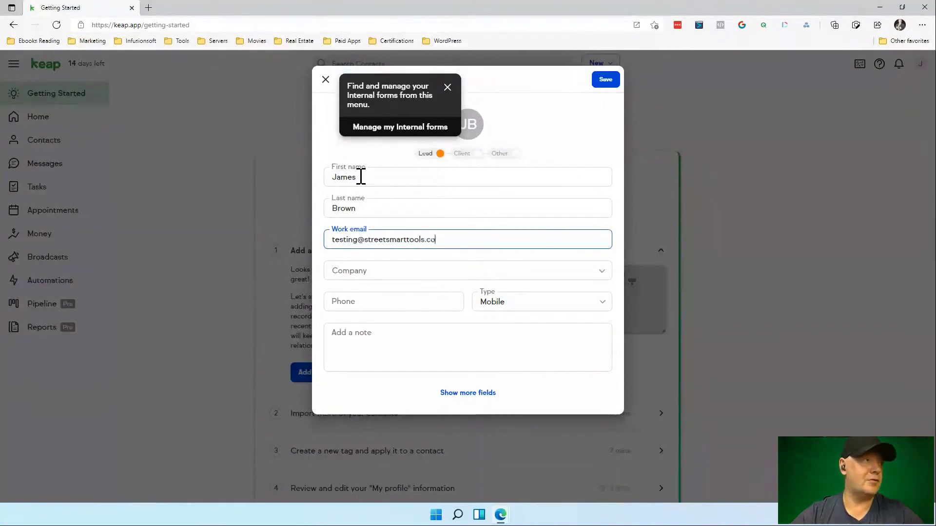
Search for 'Brown Company' in the Company field, then reopen the company options.
key("Tab")
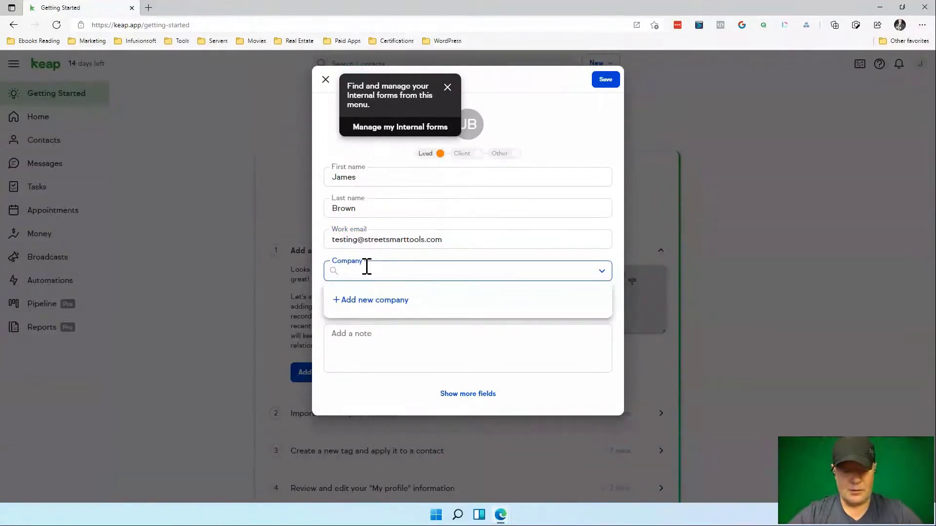
type("S")
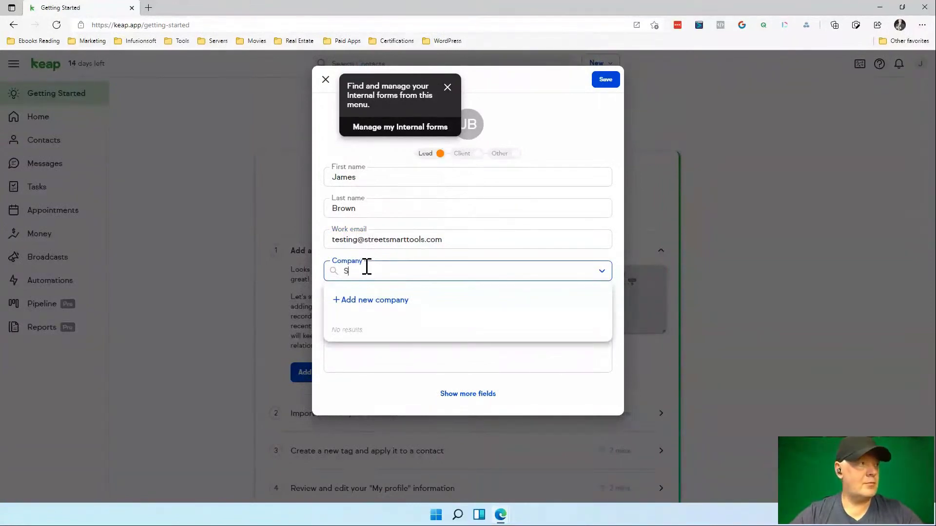
key("BackSpace")
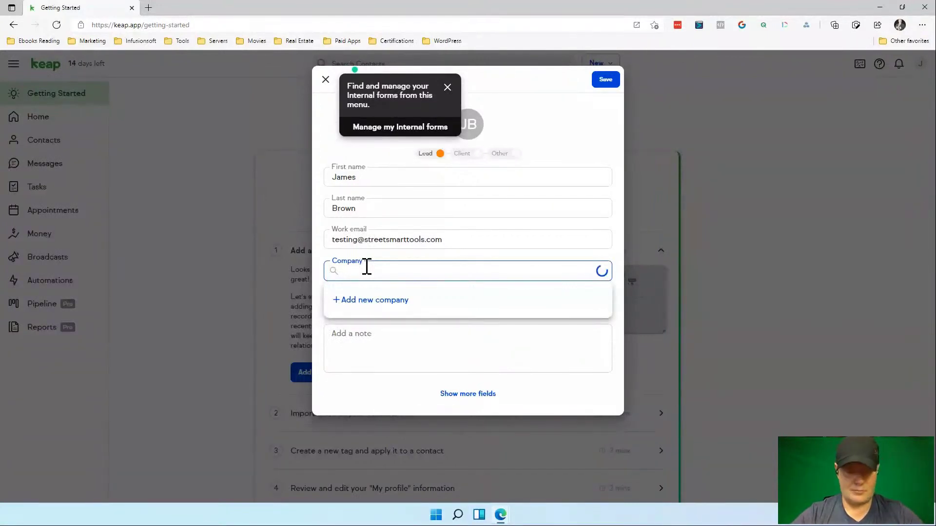
type("Brown Company")
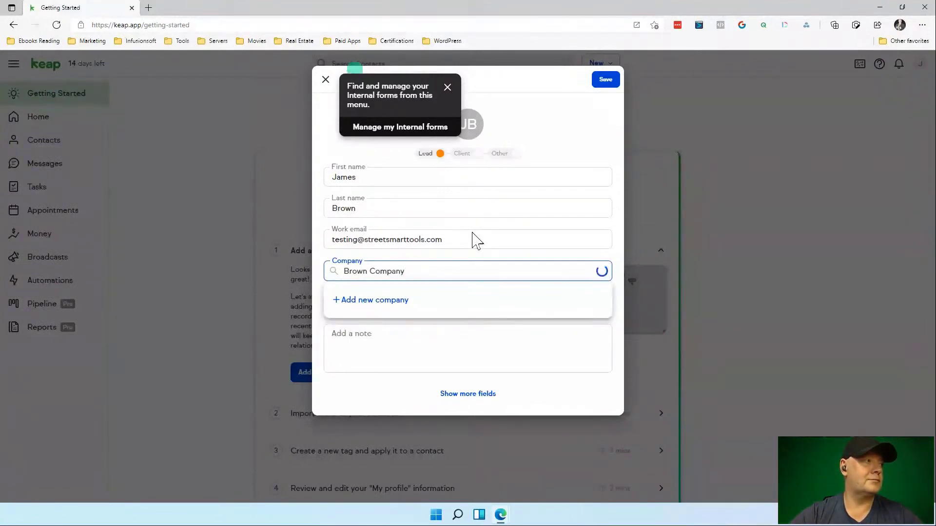
left_click(478, 327)
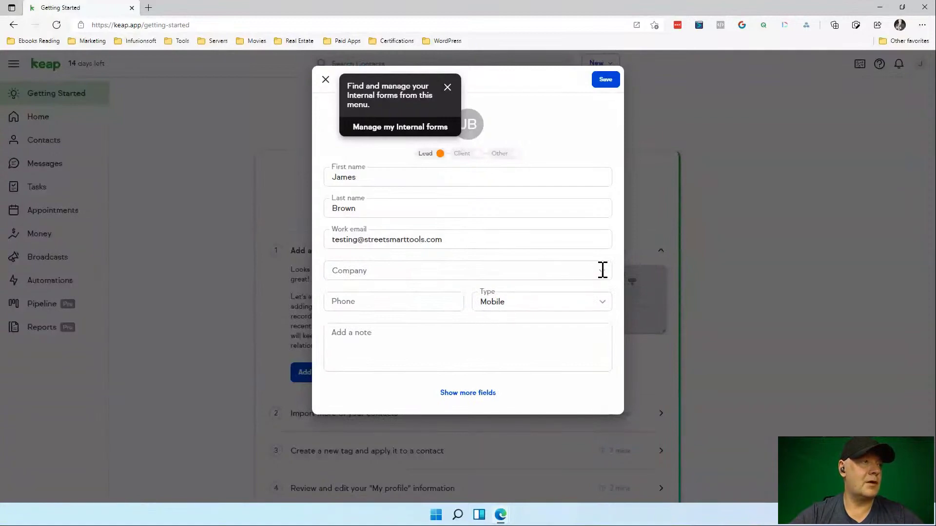
left_click(602, 271)
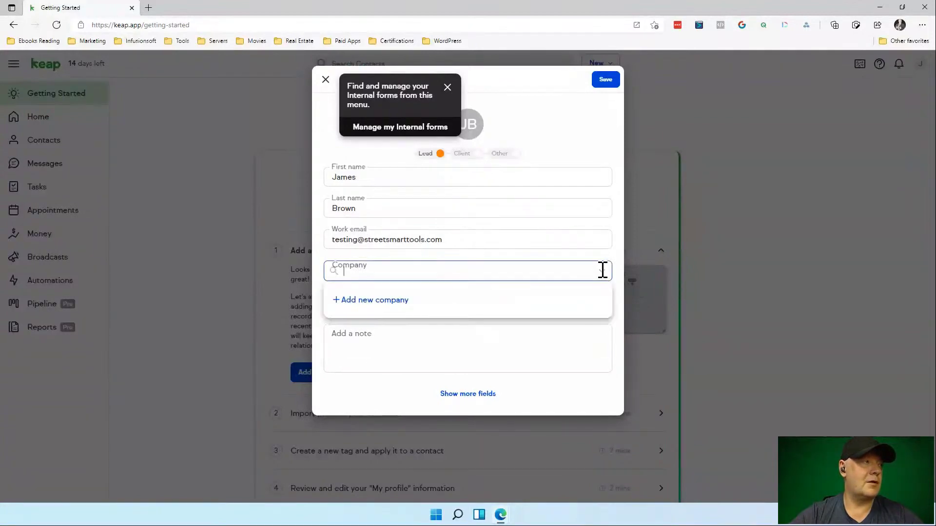
Create the new company 'Brown Company' and attach it to the contact.
left_click(393, 306)
left_click(372, 115)
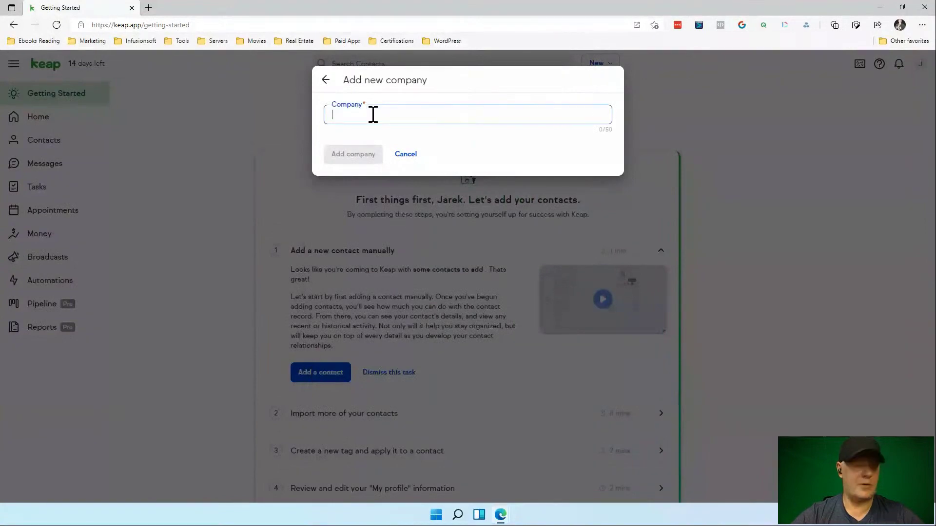
type("Brown")
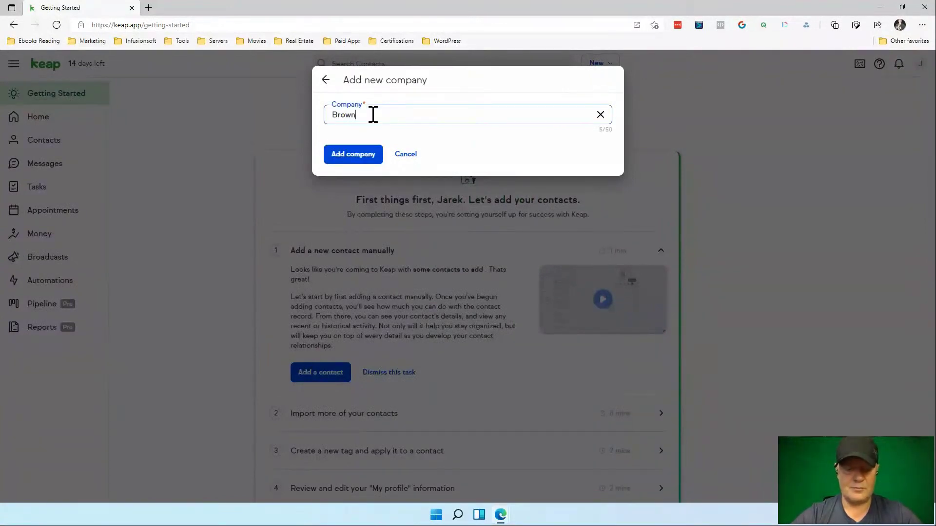
type(" Company")
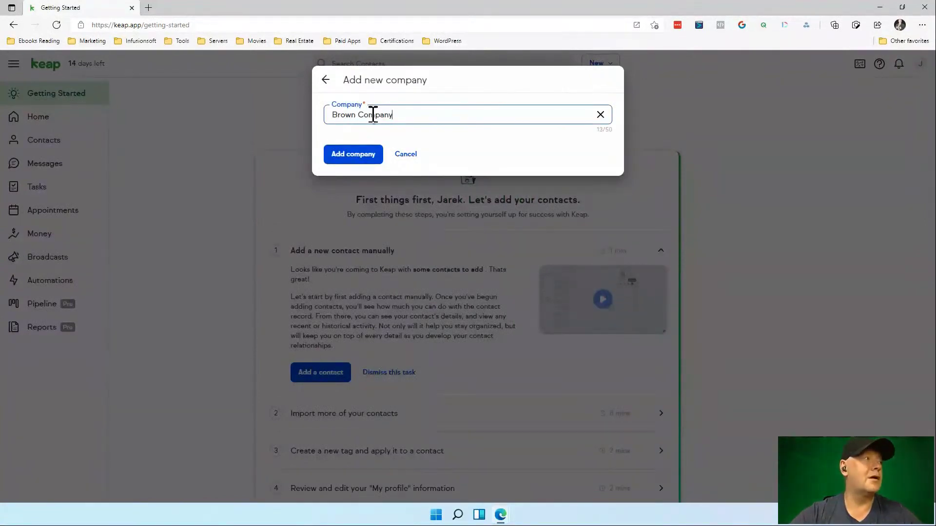
left_click(361, 155)
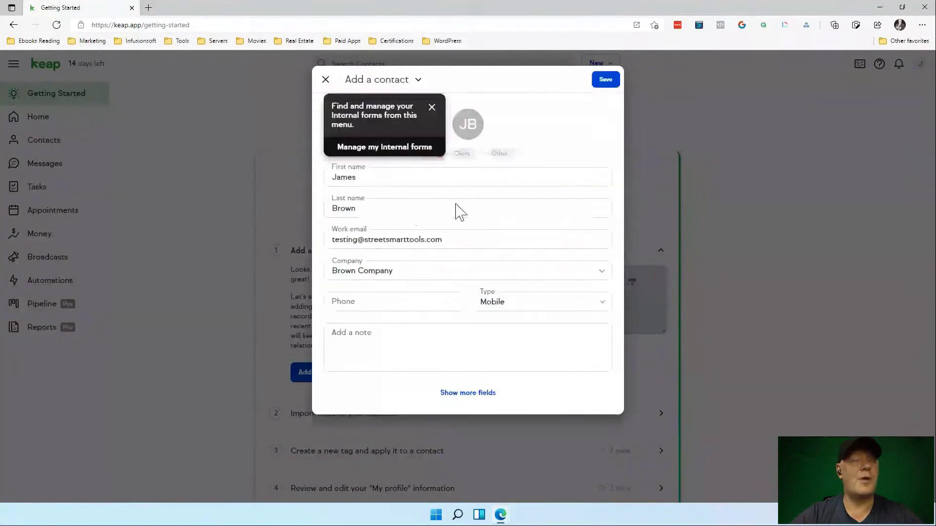
Add the contact's Mobile phone number and the note 'This is my first Investor lender from my manual contacts'.
left_click(382, 300)
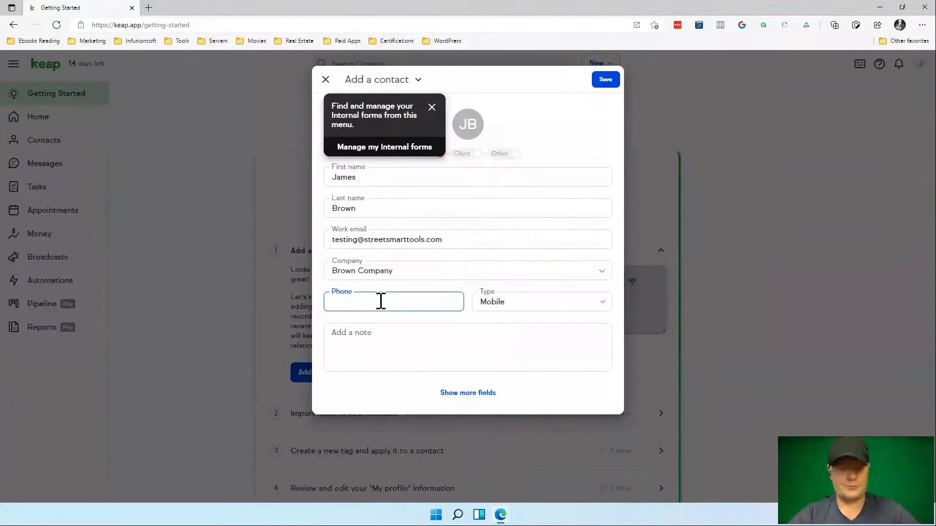
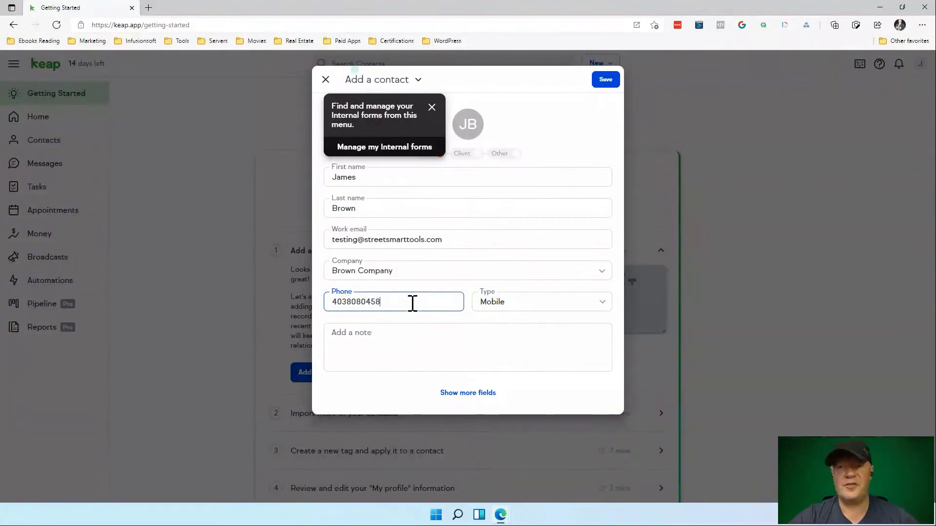
left_click(531, 306)
left_click(526, 380)
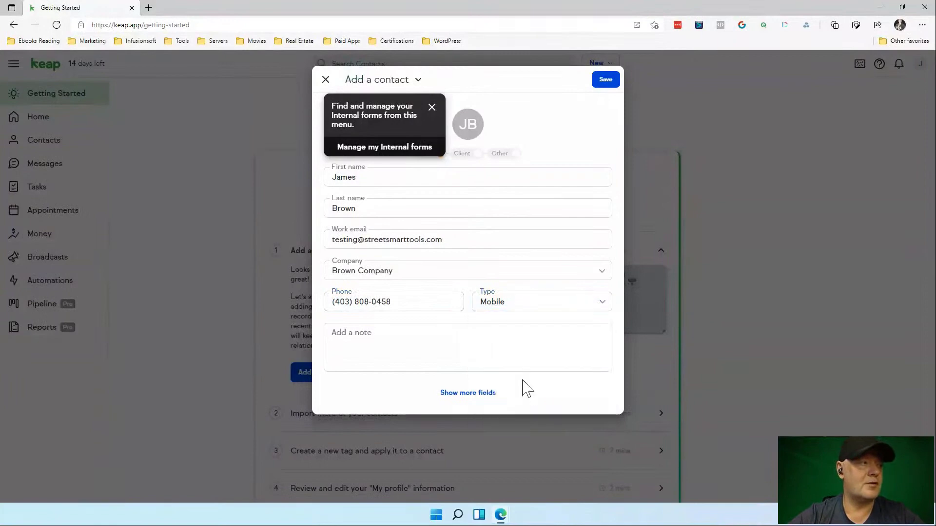
left_click(349, 345)
type("T")
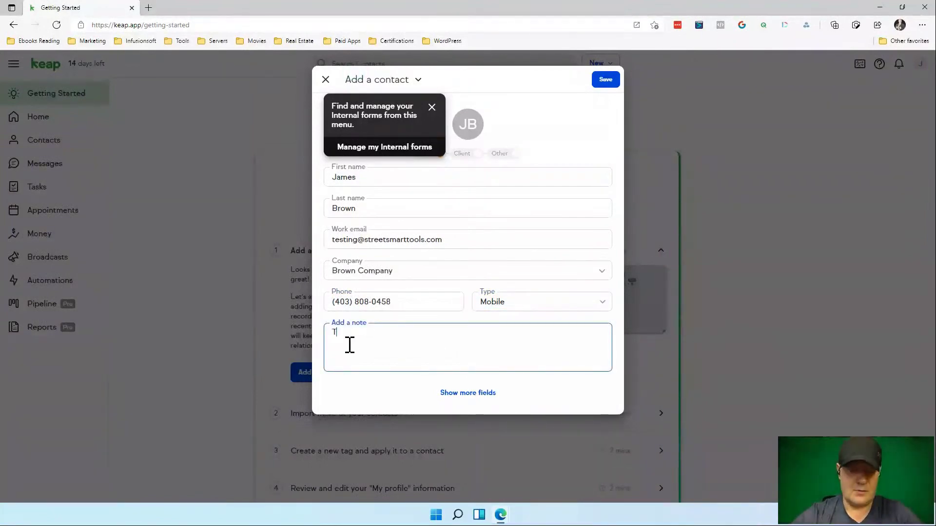
type("his is ")
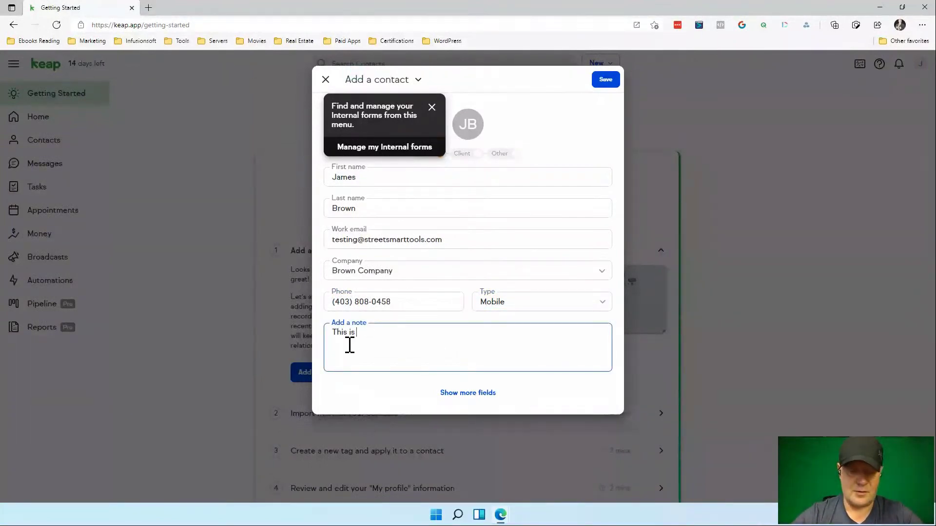
type("my first")
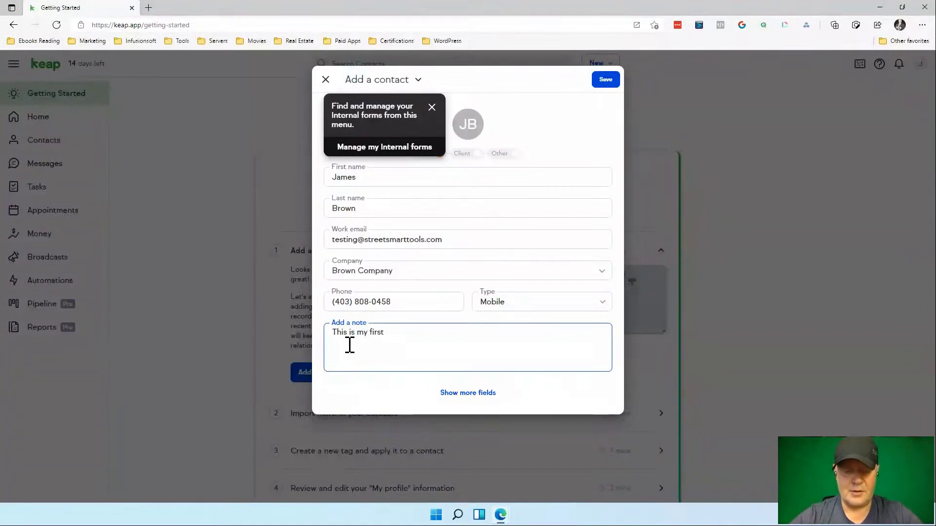
type(" Investo")
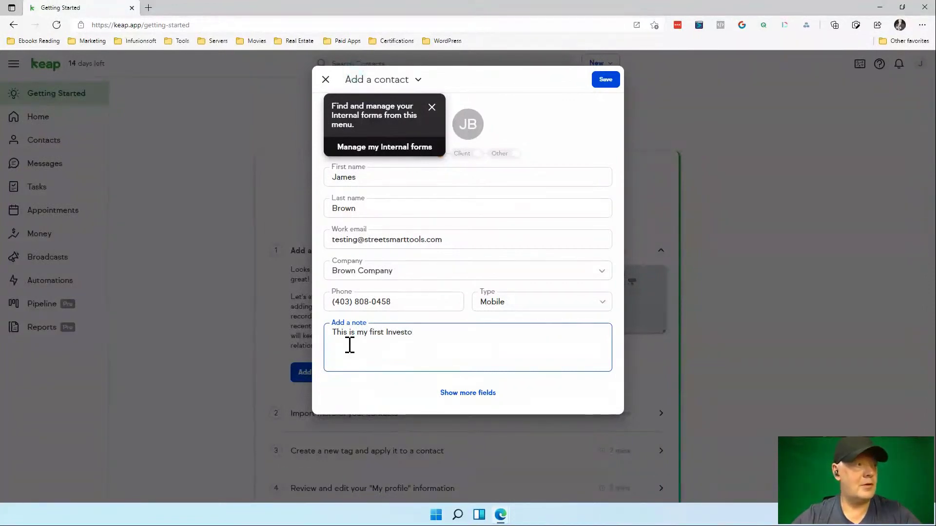
type("r lender from")
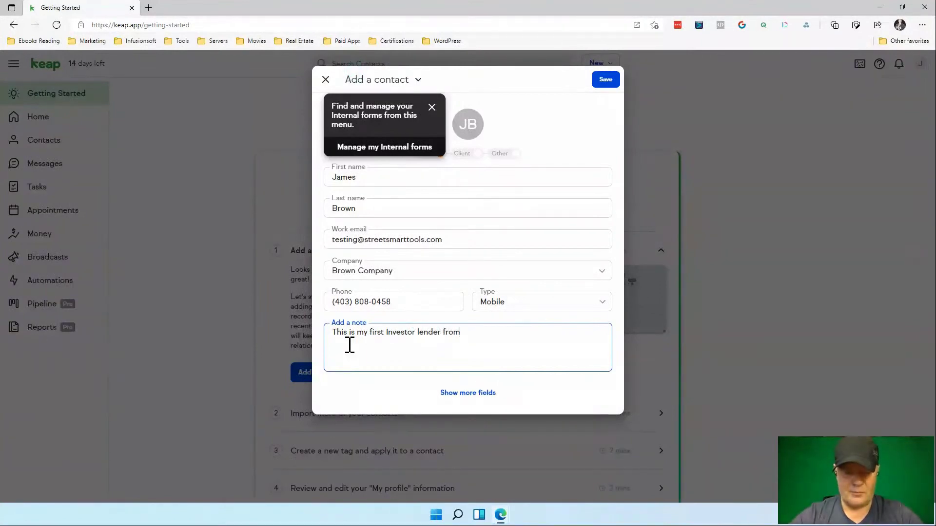
type(" my manual")
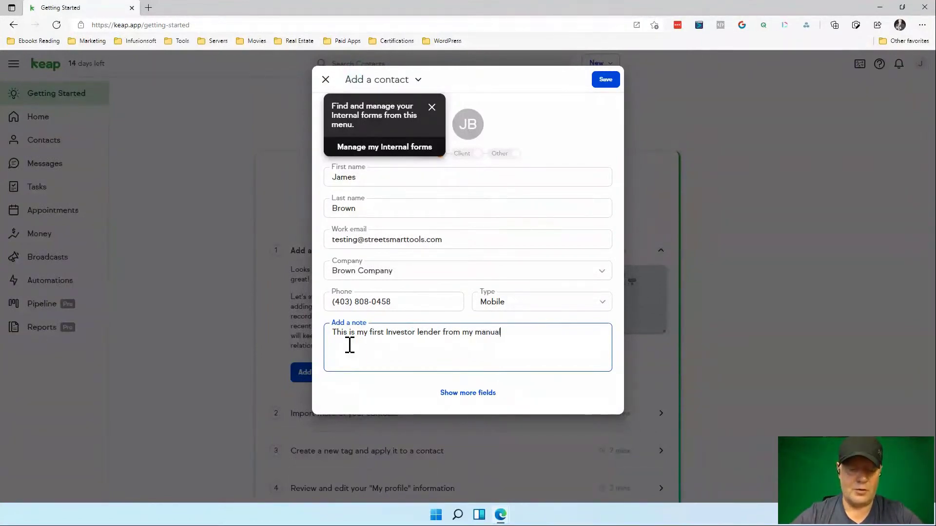
type(" con")
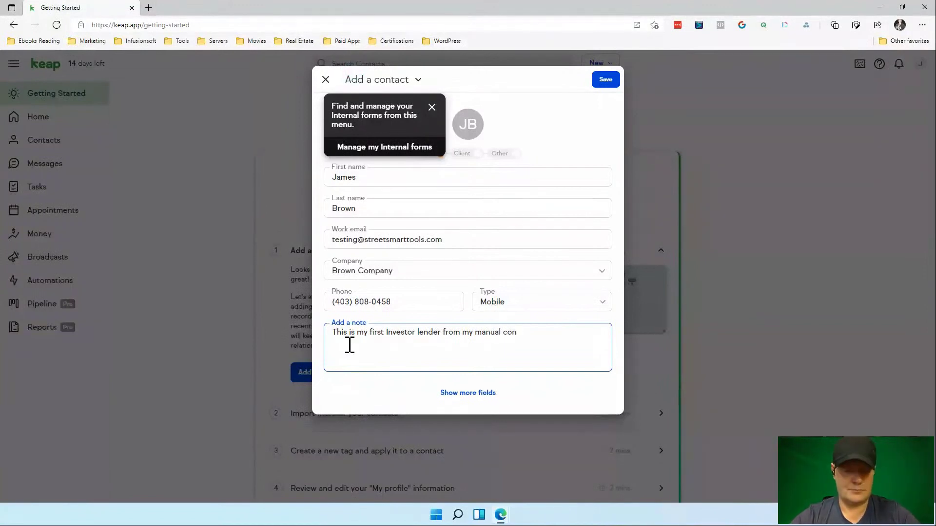
type("tacts")
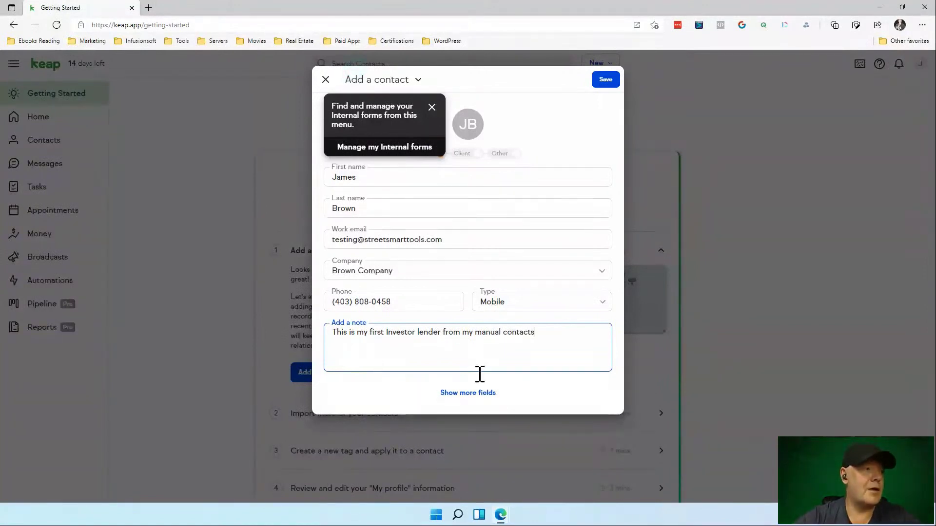
Show all contact fields, set job title to Sole and assign the contact to the account owner.
left_click(480, 398)
triple_click(480, 399)
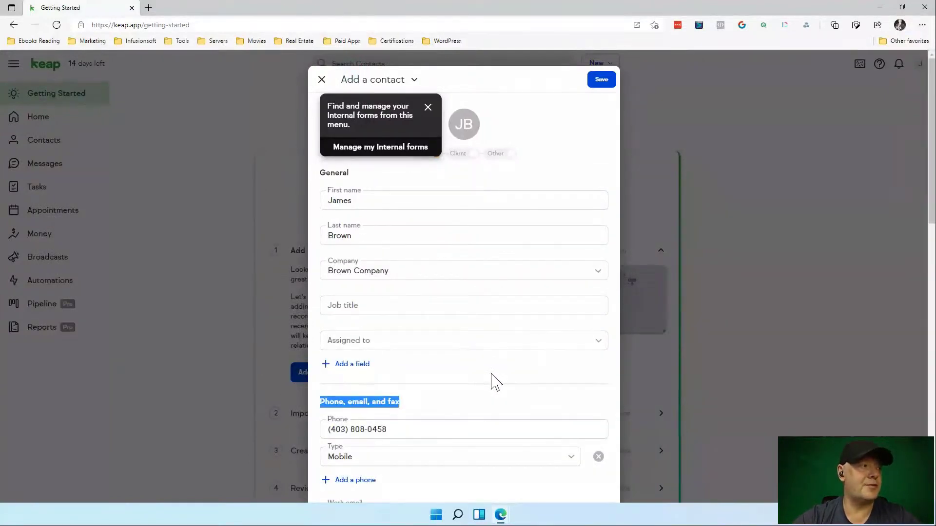
scroll(495, 383, "down", 1)
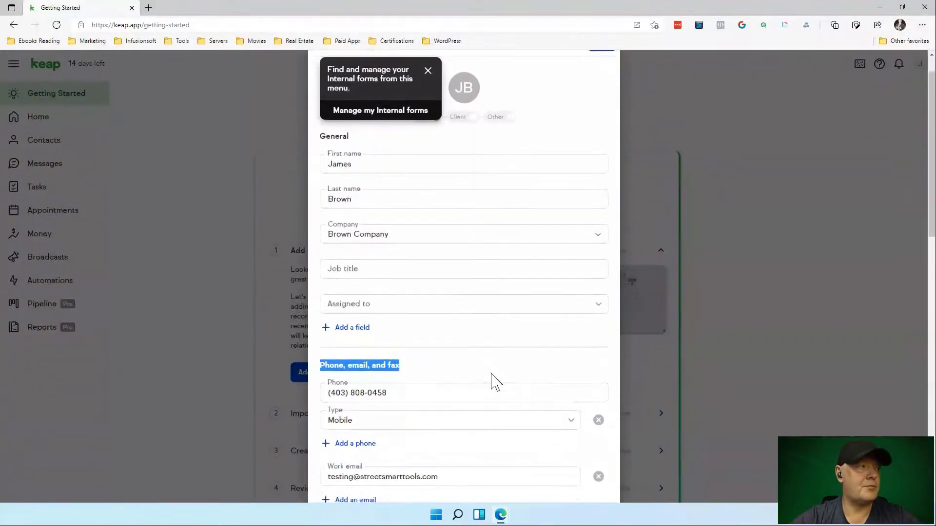
left_click(348, 267)
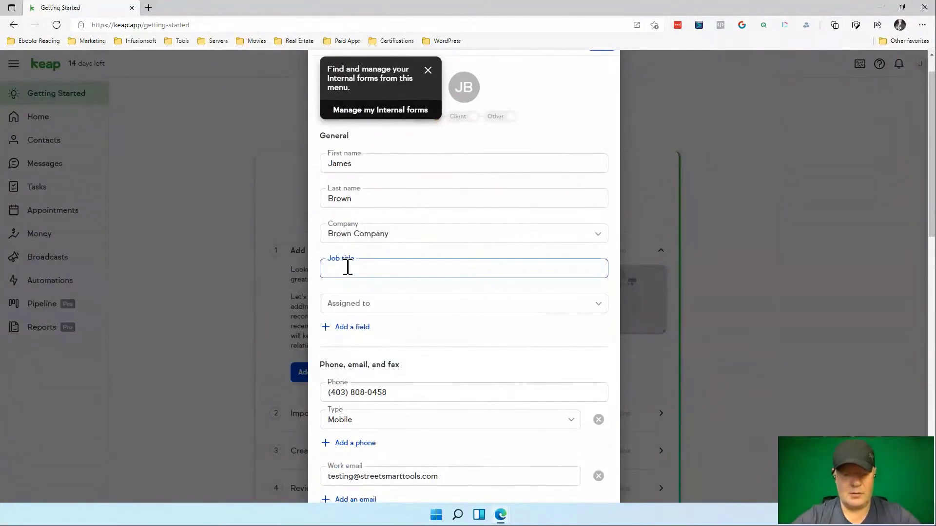
left_click(399, 307)
left_click(389, 330)
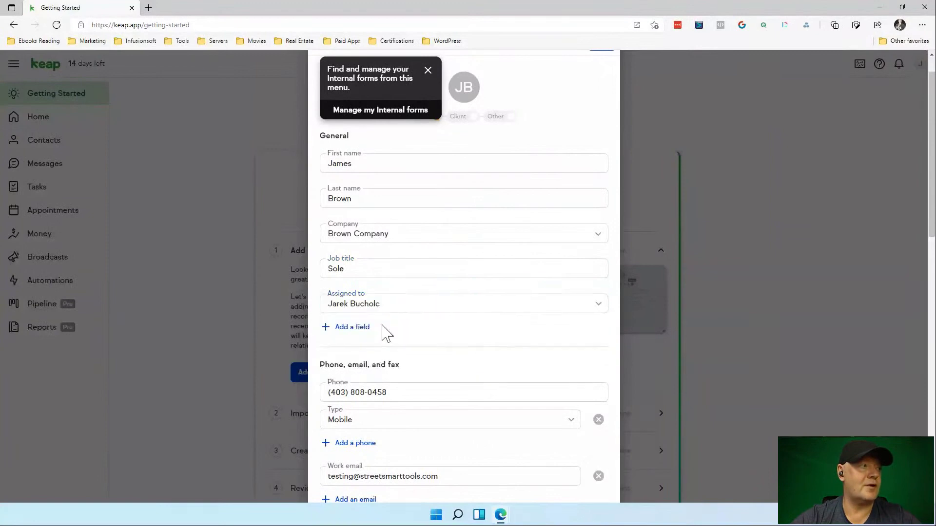
Review the rest of the contact form and save the new lead.
scroll(435, 333, "down", 2)
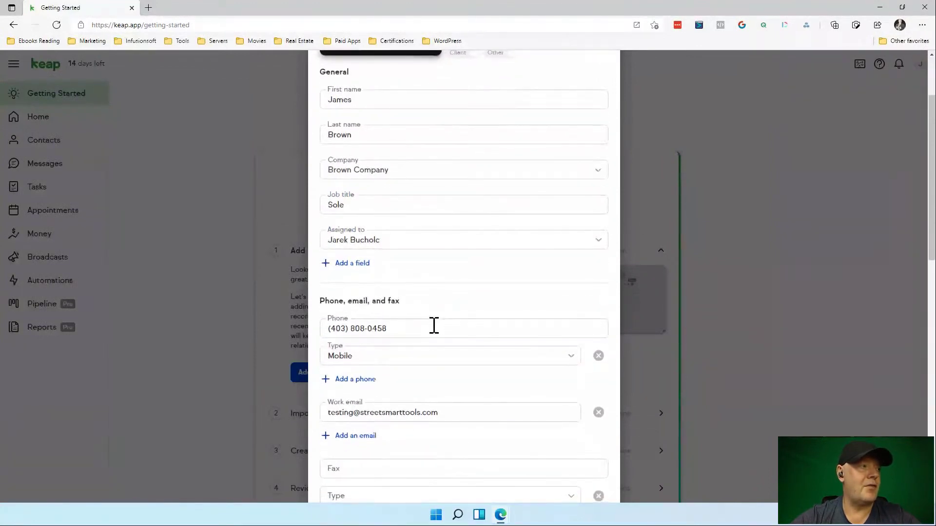
scroll(435, 333, "down", 2)
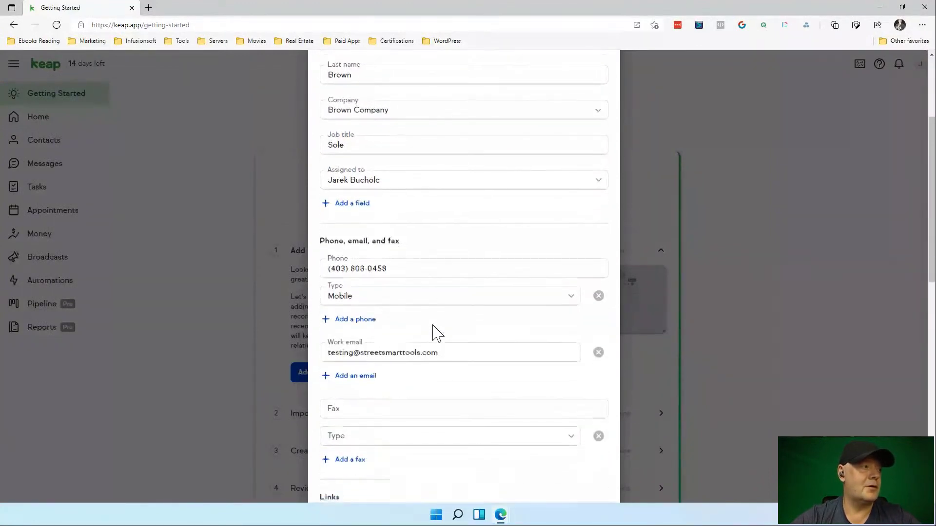
scroll(434, 329, "down", 3)
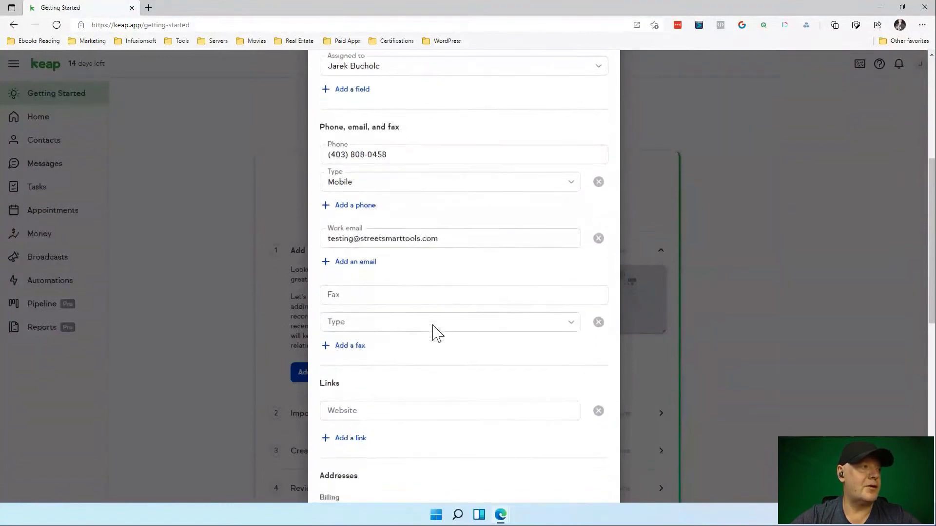
scroll(436, 333, "down", 4)
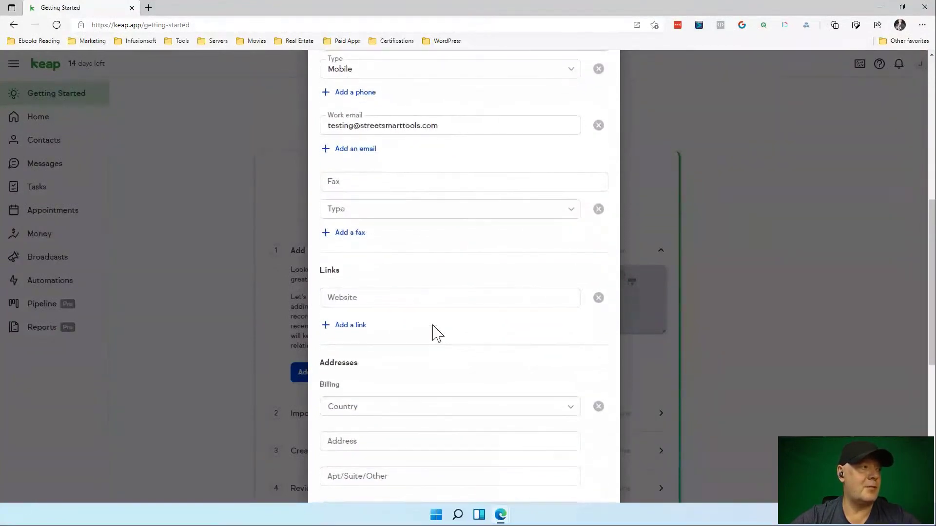
scroll(436, 333, "down", 5)
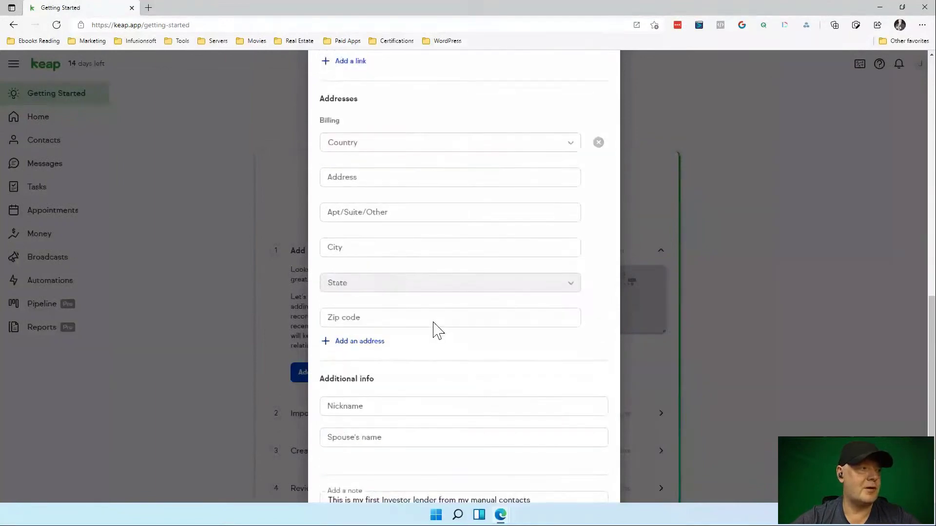
scroll(436, 327, "down", 2)
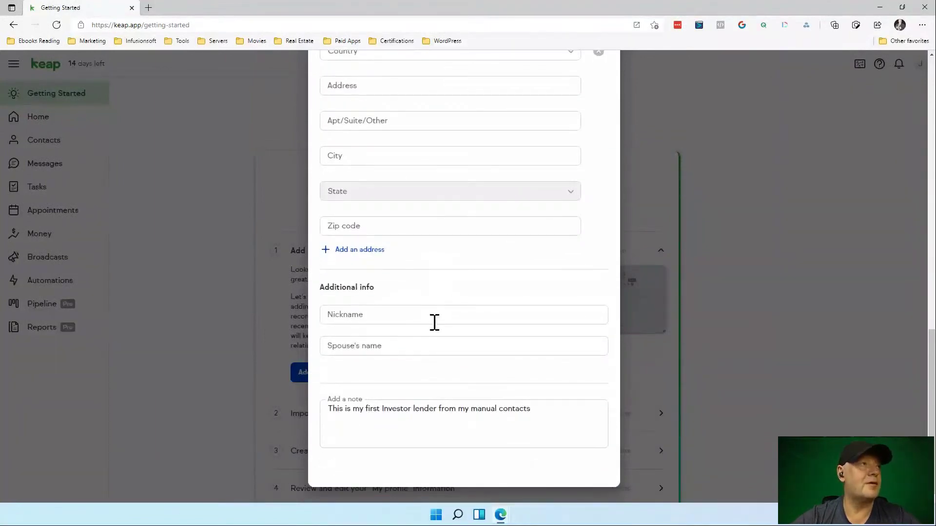
scroll(434, 322, "up", 12)
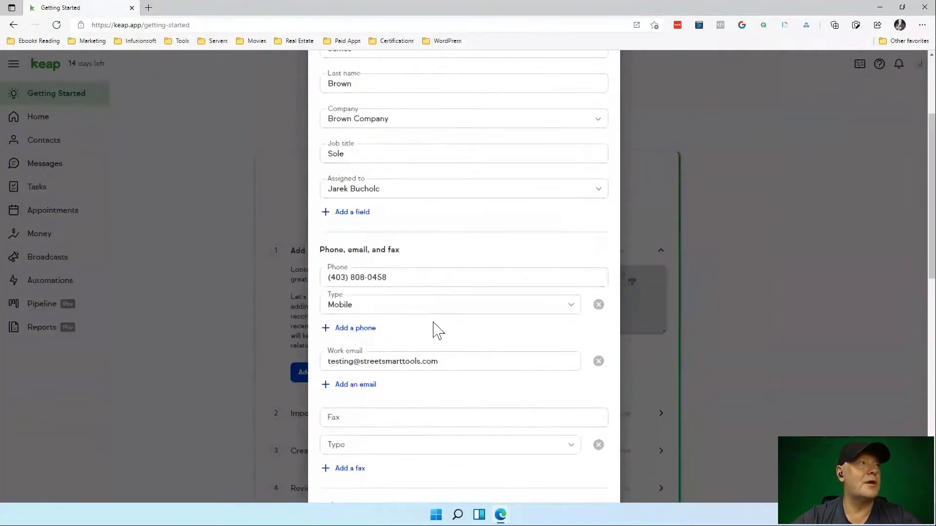
scroll(435, 324, "up", 3)
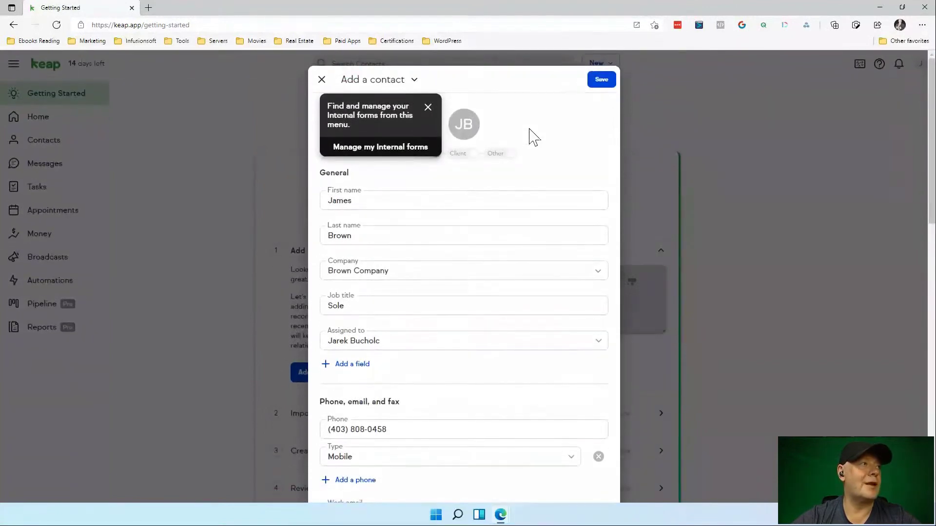
left_click(603, 83)
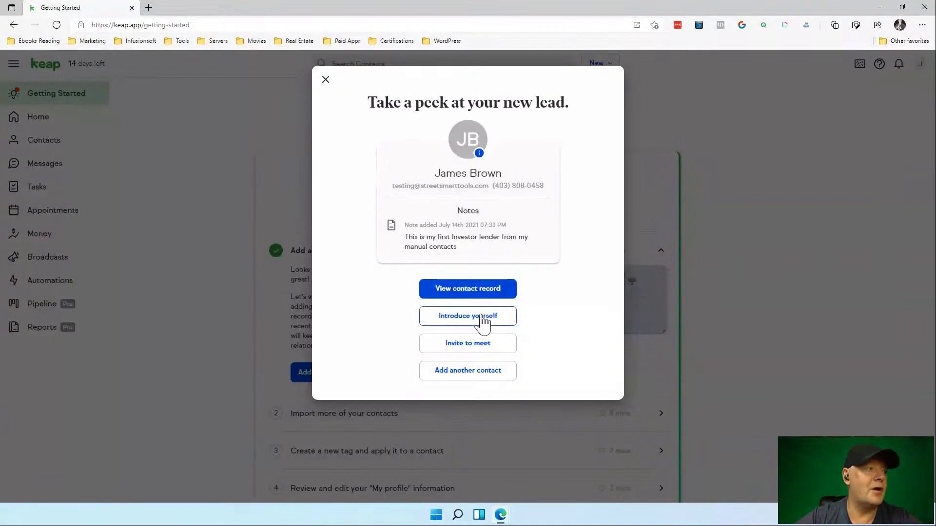
Draft an introduction email to the lead with signature on, browse templates, then delete the draft.
left_click(483, 316)
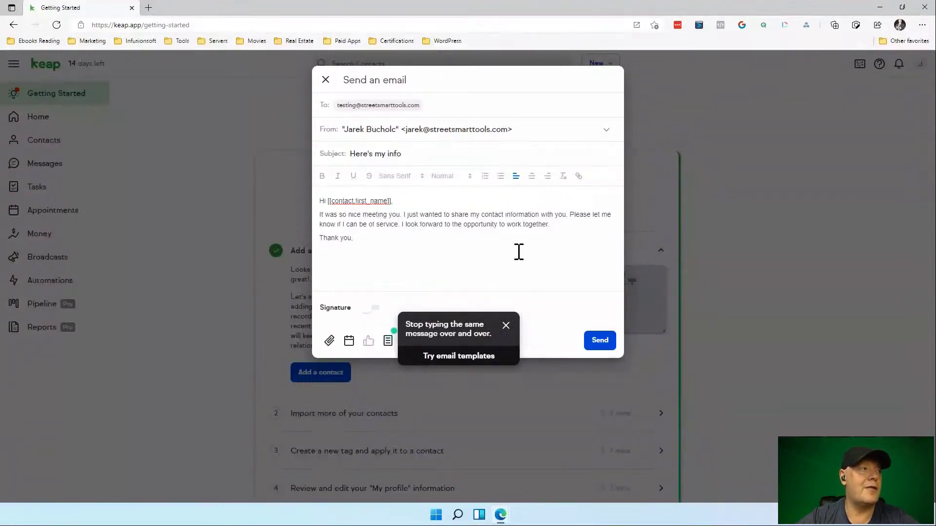
left_click(506, 325)
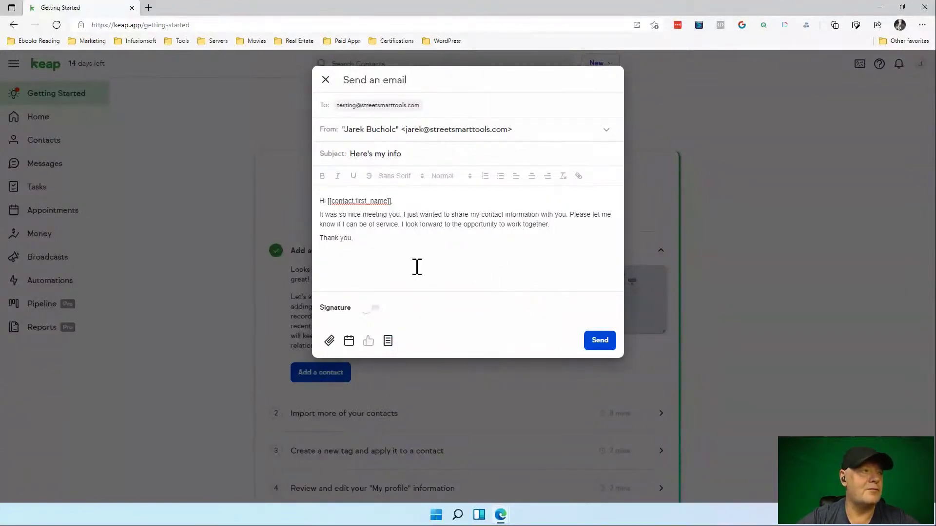
left_click(373, 308)
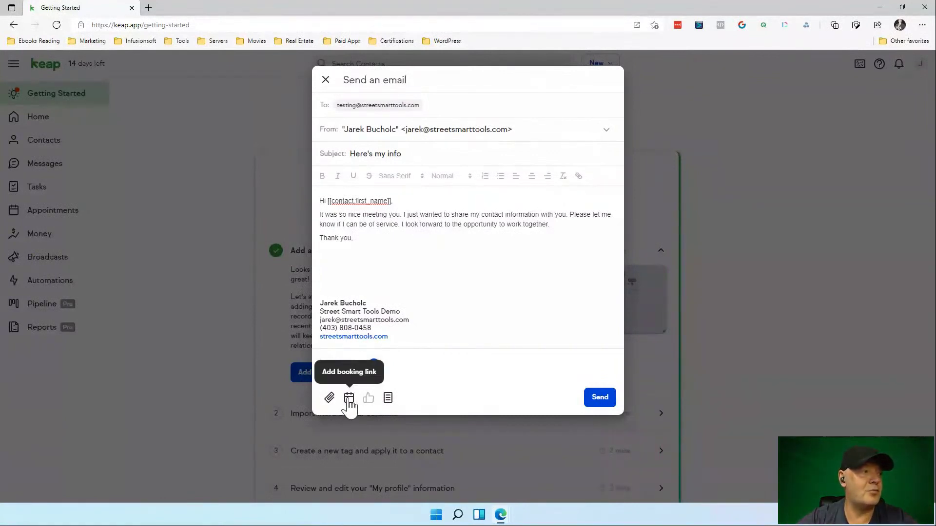
left_click(388, 398)
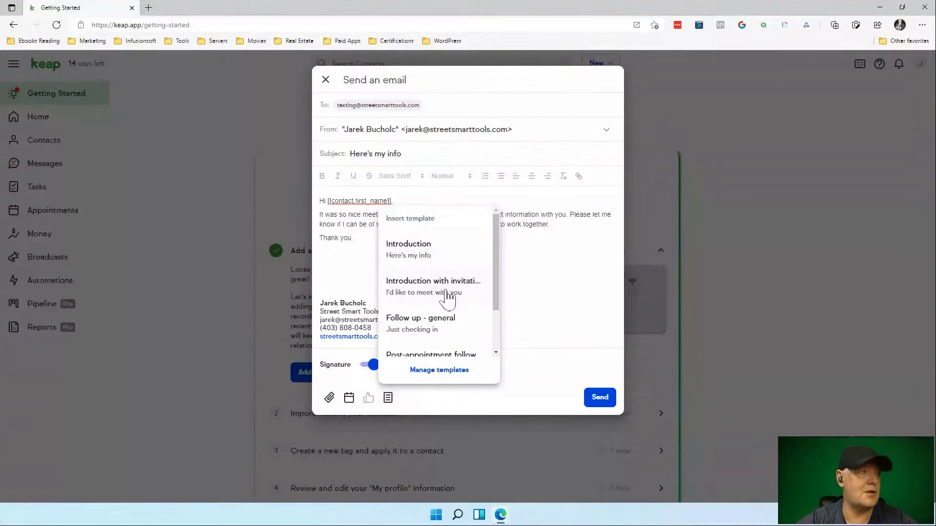
scroll(447, 292, "down", 3)
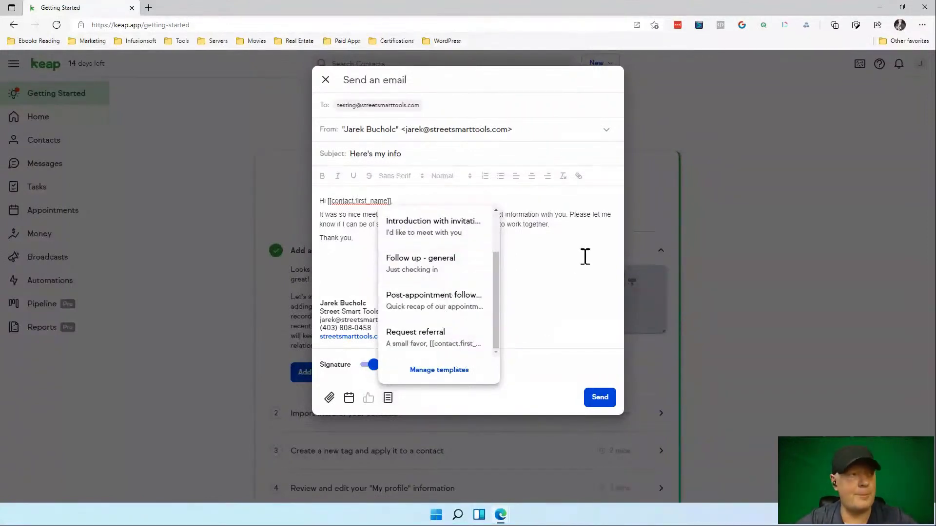
left_click(560, 387)
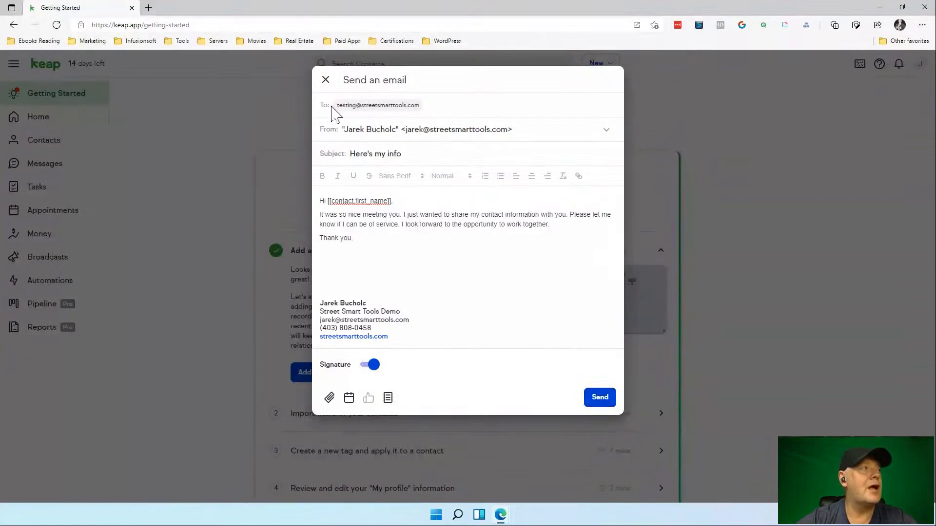
left_click(326, 81)
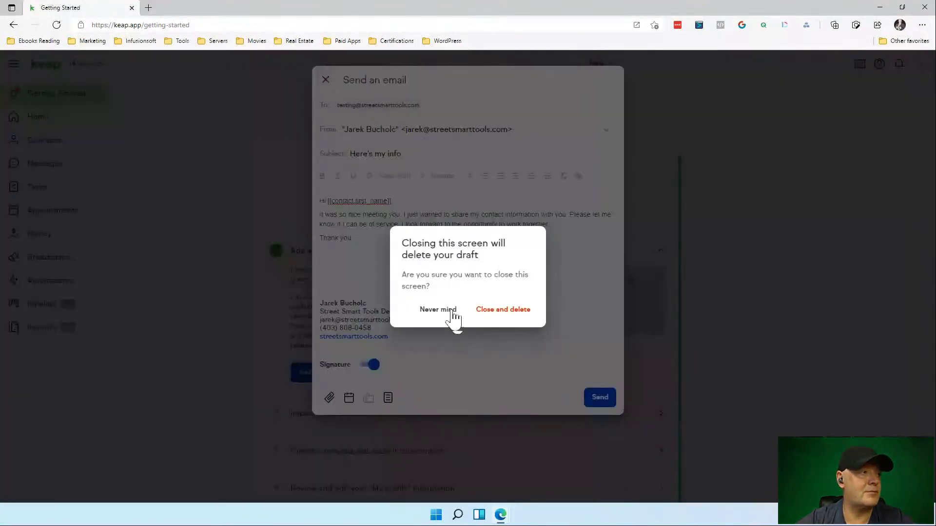
left_click(497, 308)
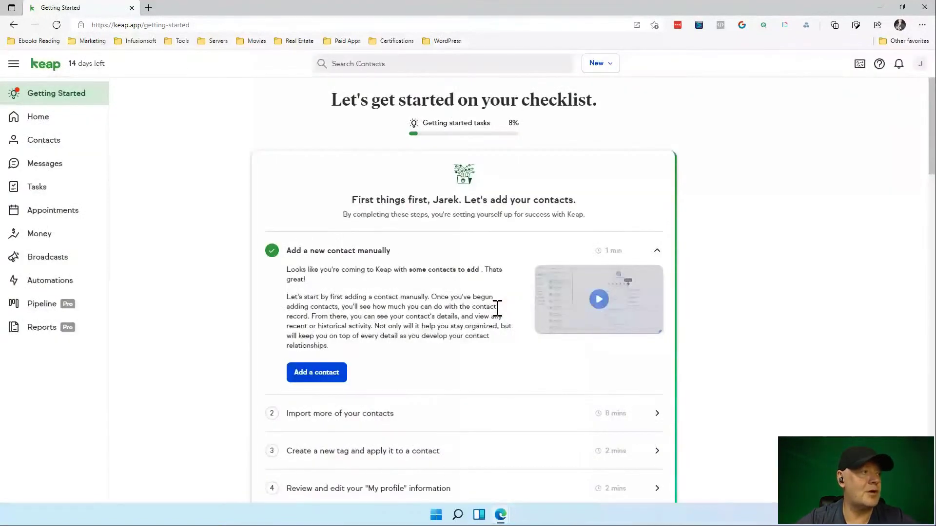
Expand 'Import more of your contacts' and open the Import your contacts source list.
scroll(419, 387, "down", 2)
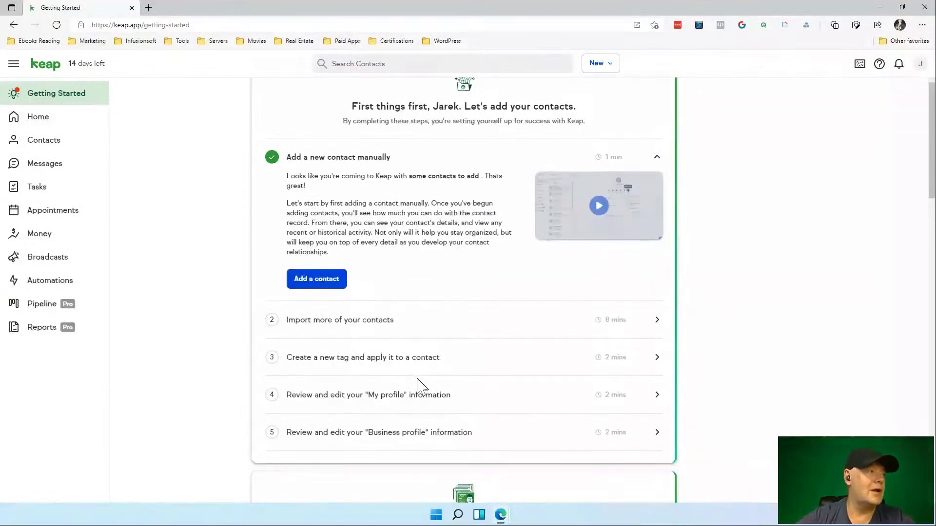
left_click(383, 322)
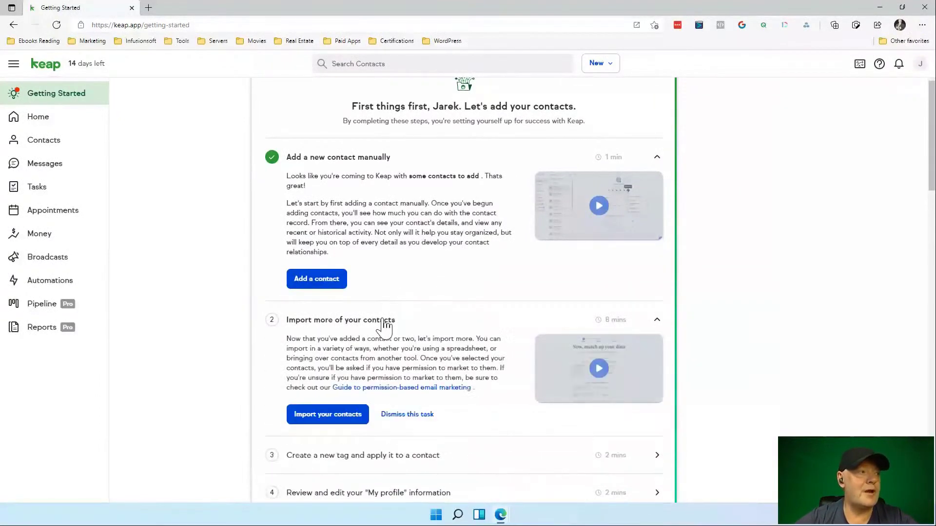
scroll(428, 313, "down", 2)
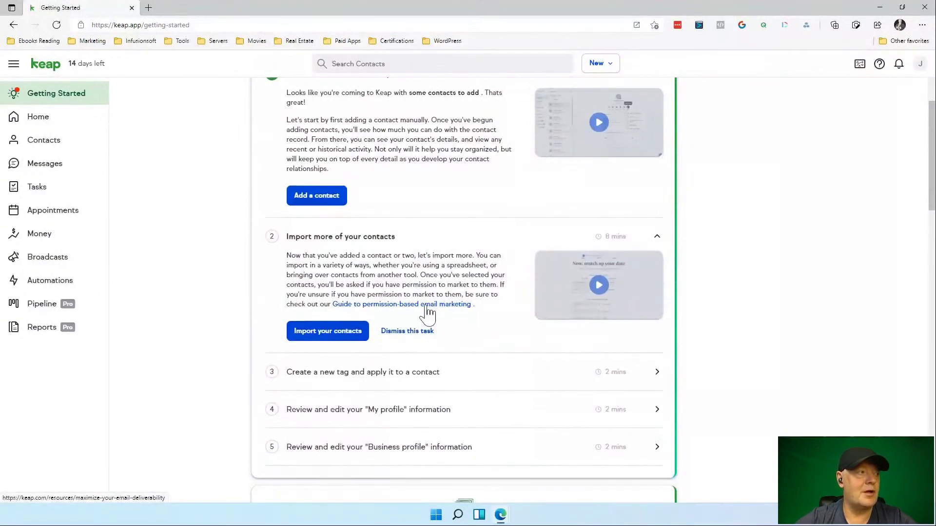
left_click(338, 333)
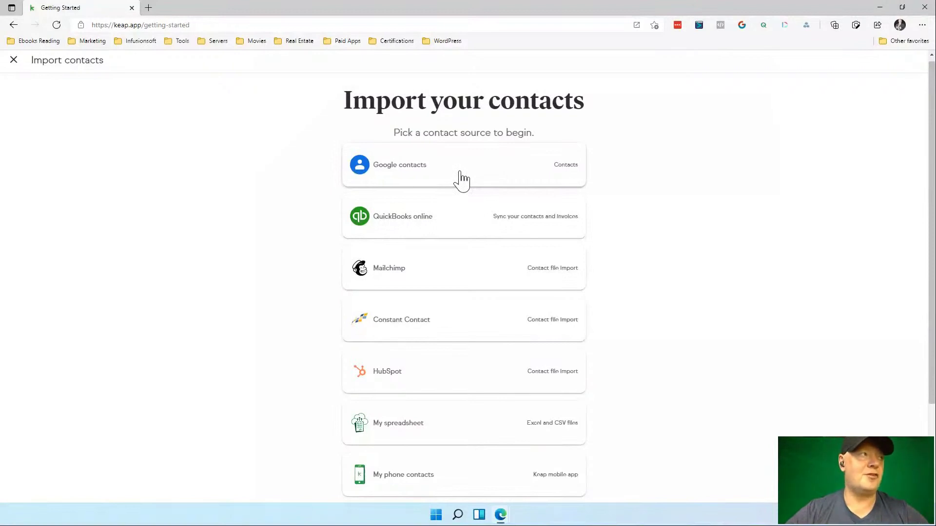
Choose Google contacts, then back out of the Google sign-in to the checklist.
left_click(568, 168)
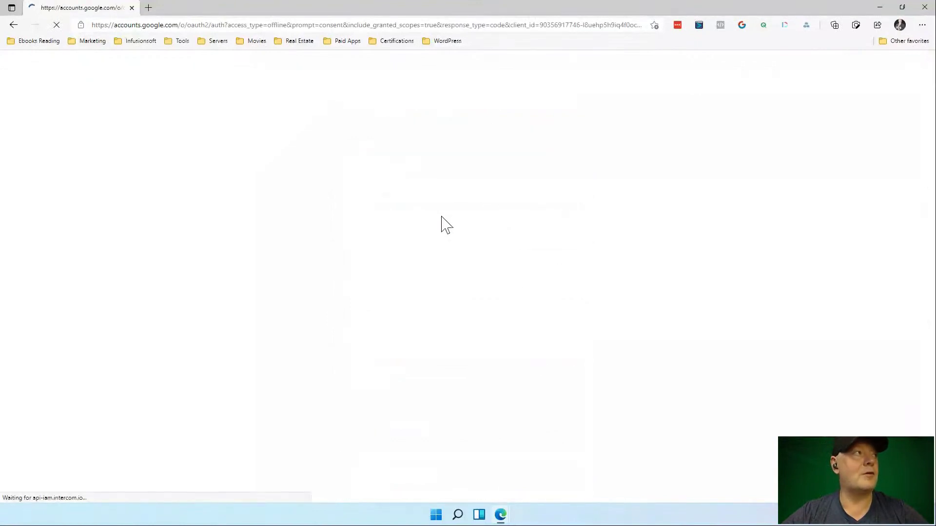
left_click(13, 27)
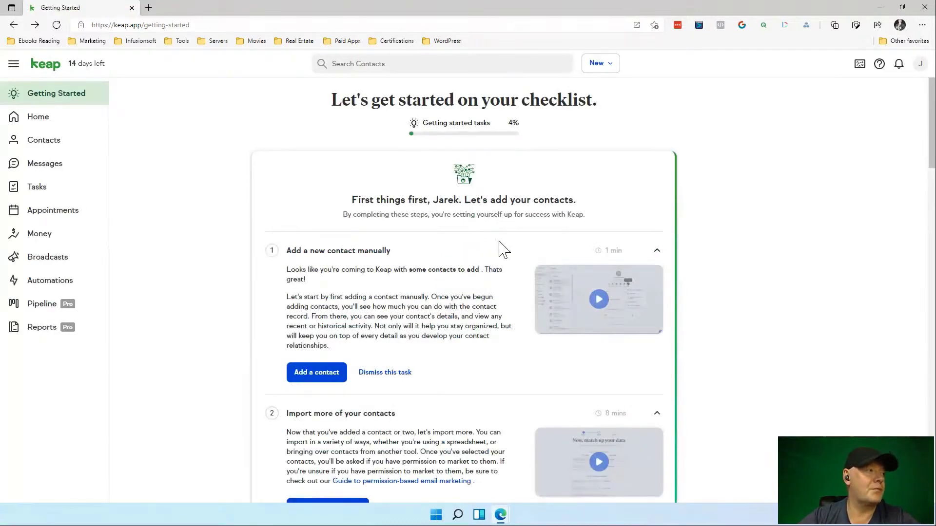
Reopen the import sources, browse them down to Scan business cards, and close the page.
scroll(408, 355, "down", 2)
left_click(405, 291)
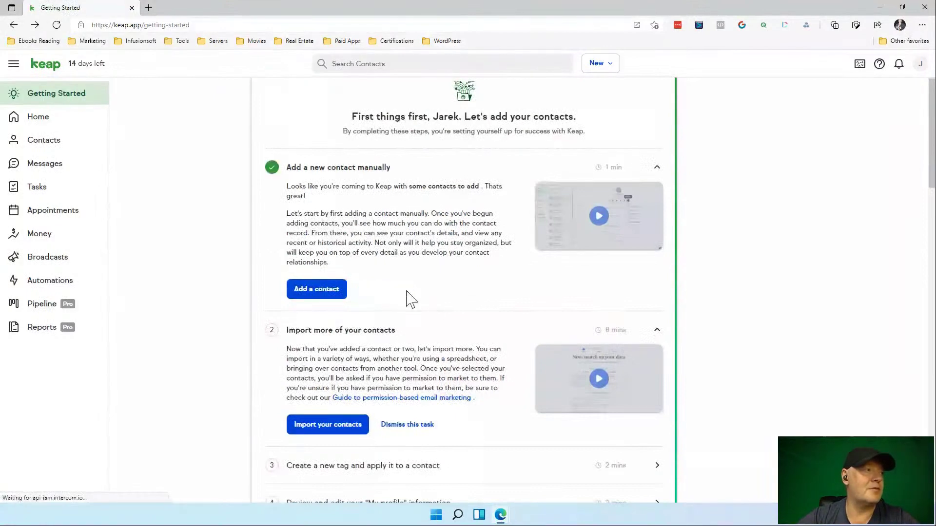
left_click(349, 427)
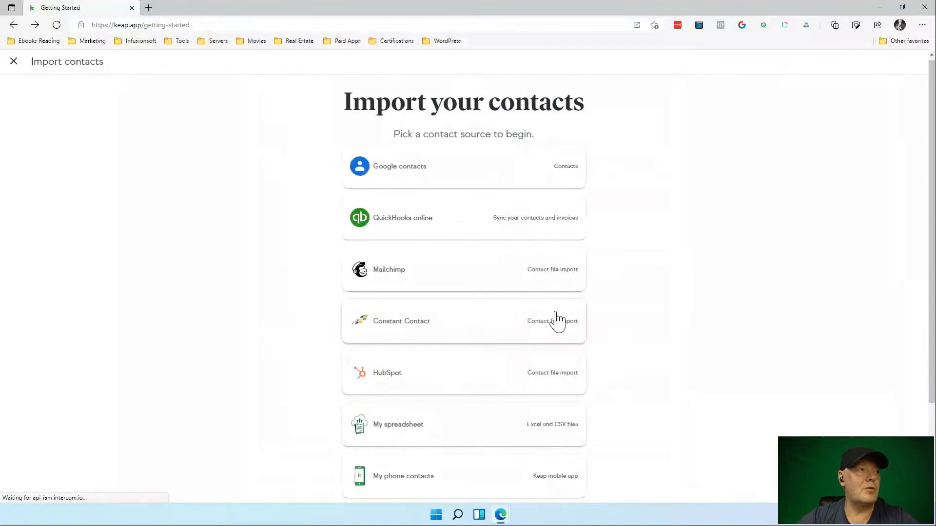
scroll(557, 321, "down", 2)
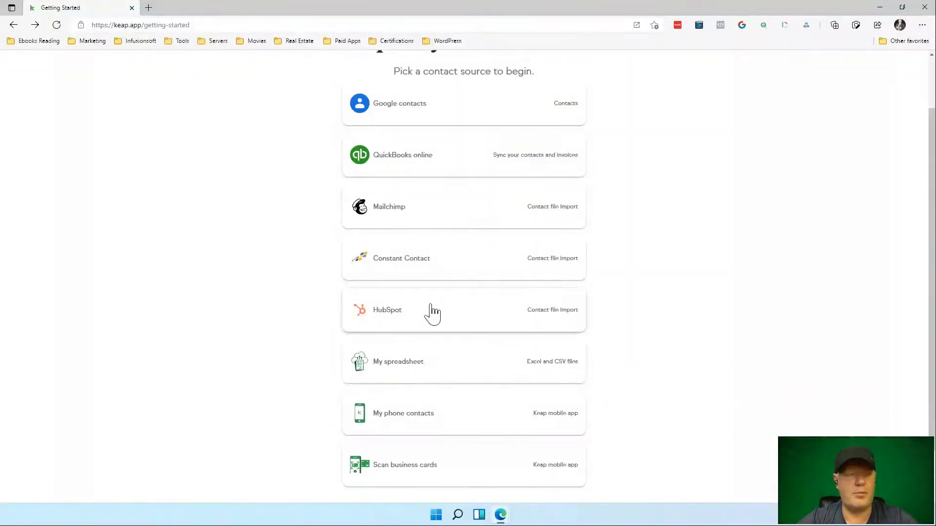
scroll(433, 312, "down", 1)
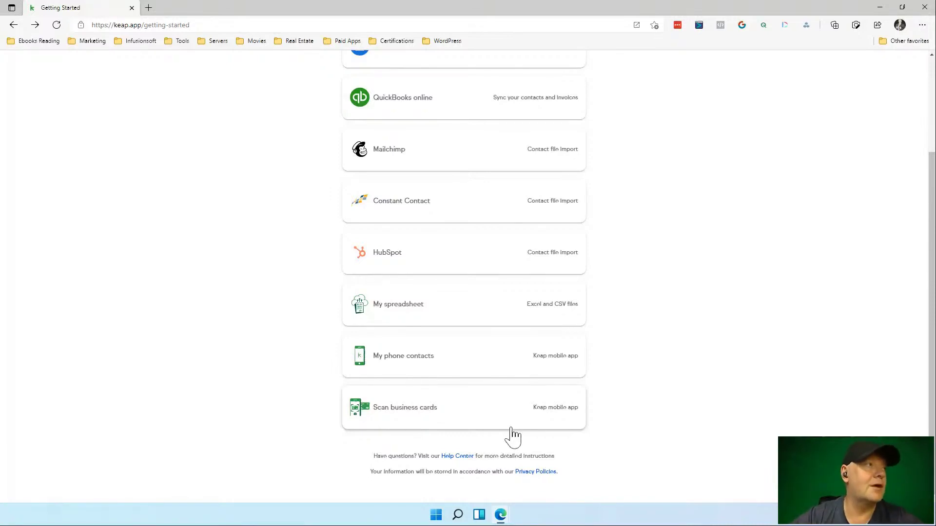
scroll(632, 299, "up", 3)
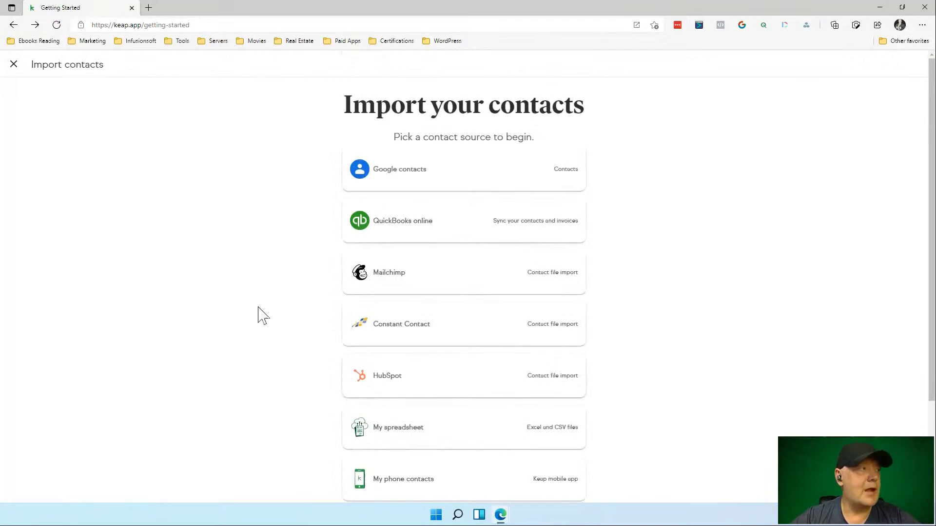
left_click(14, 64)
Expand checklist task 3, 'Create a new tag and apply it to a contact', and read its explanation.
scroll(303, 282, "down", 3)
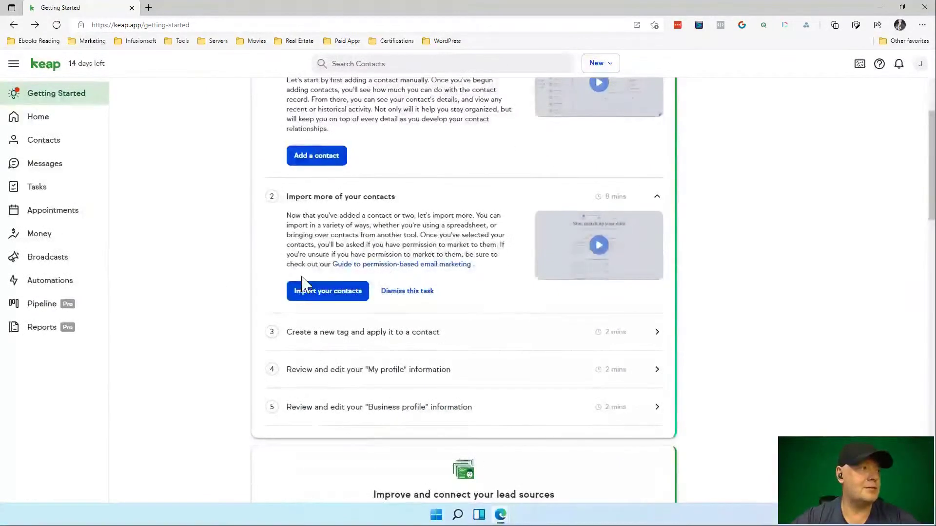
left_click(387, 334)
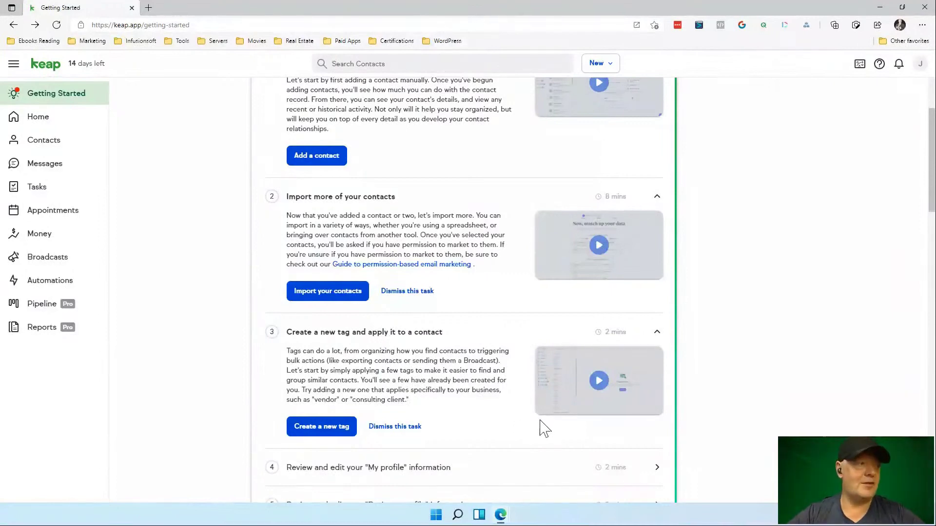
scroll(542, 429, "down", 1)
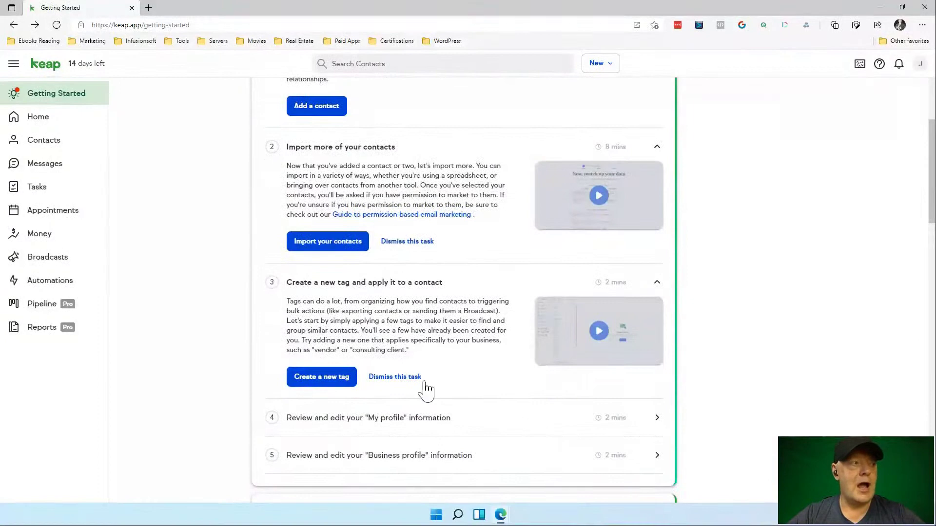
Create Prospect Tags tag 'Investor Start Reaching Out' described 'Start reaching out to investors prospects by using this tag.'.
left_click(344, 379)
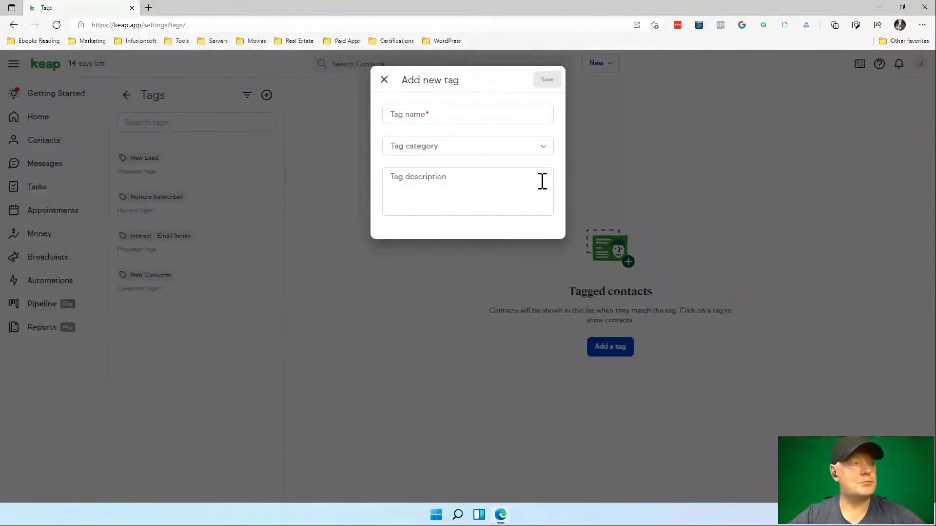
left_click(544, 146)
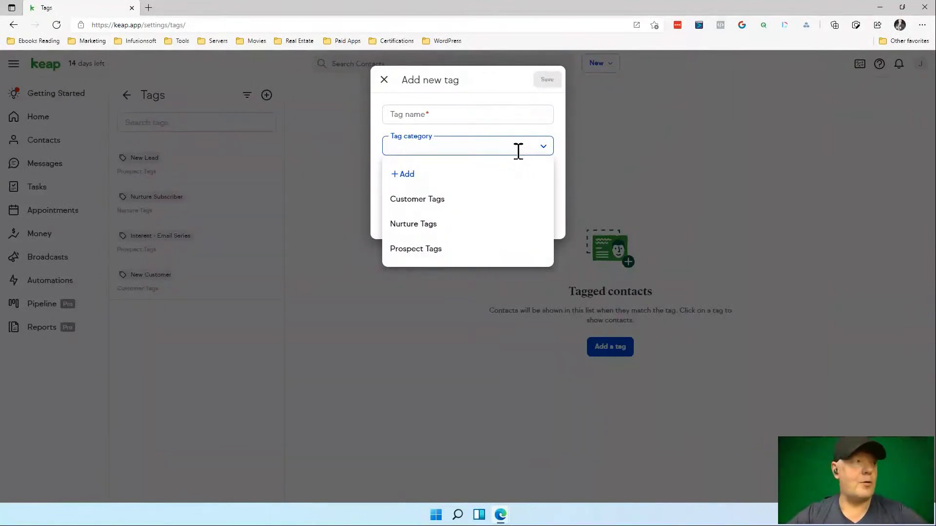
left_click(424, 251)
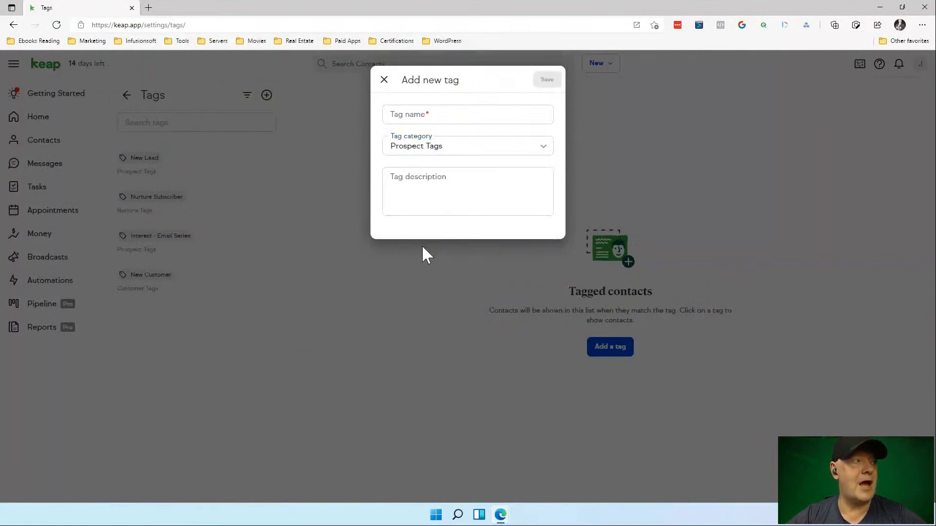
left_click(403, 115)
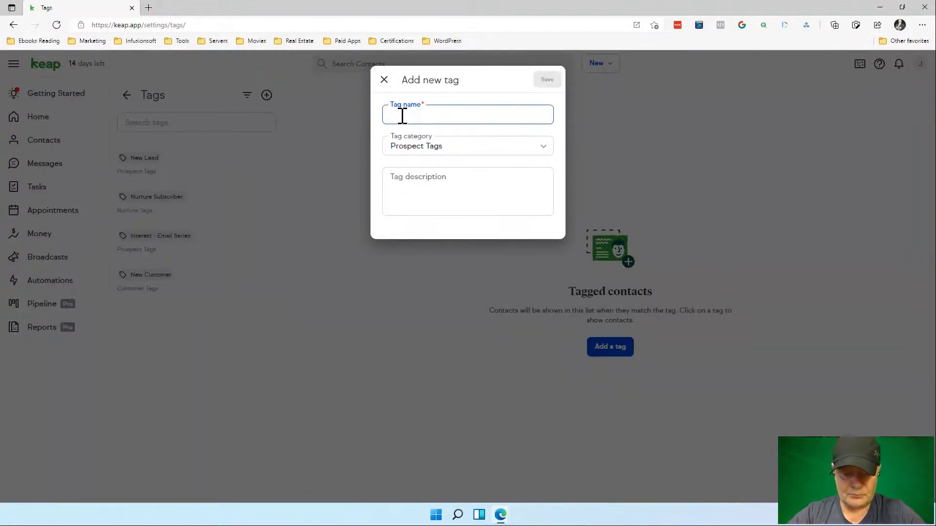
type("Start ")
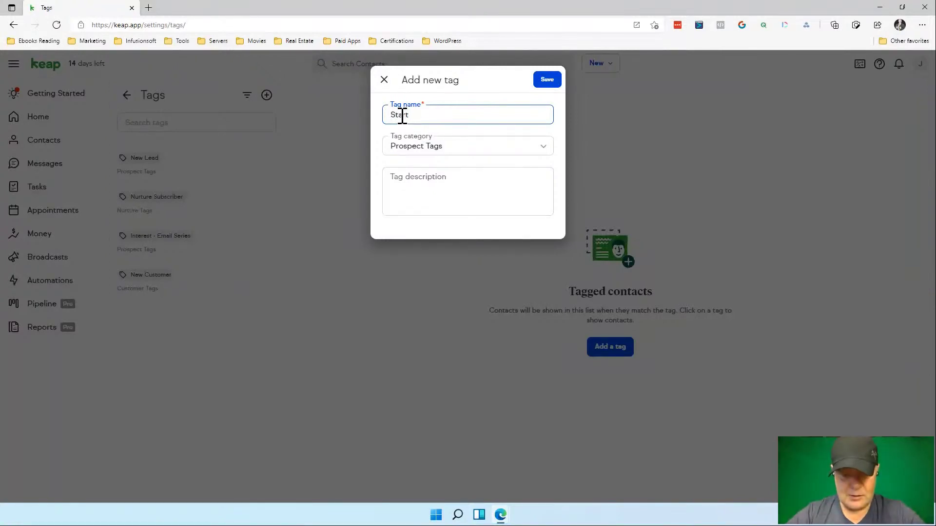
type("Reachi")
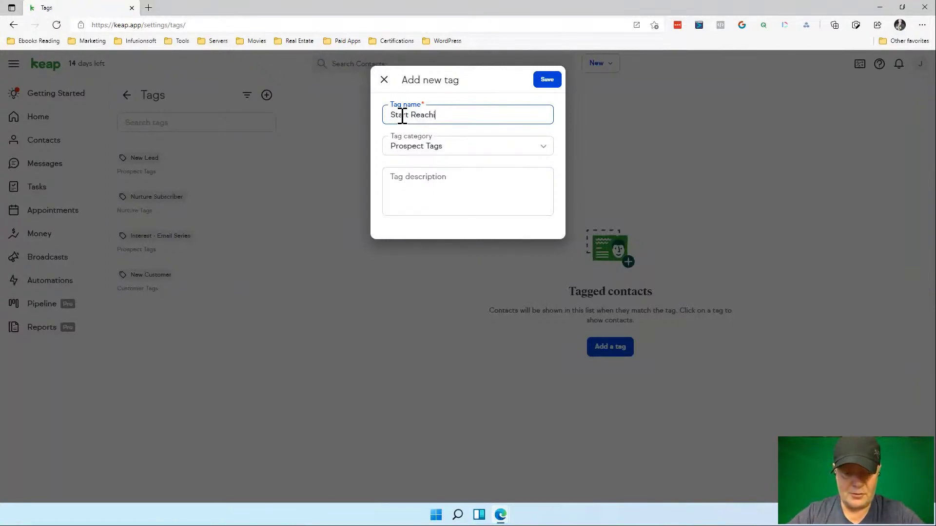
type("ng Out")
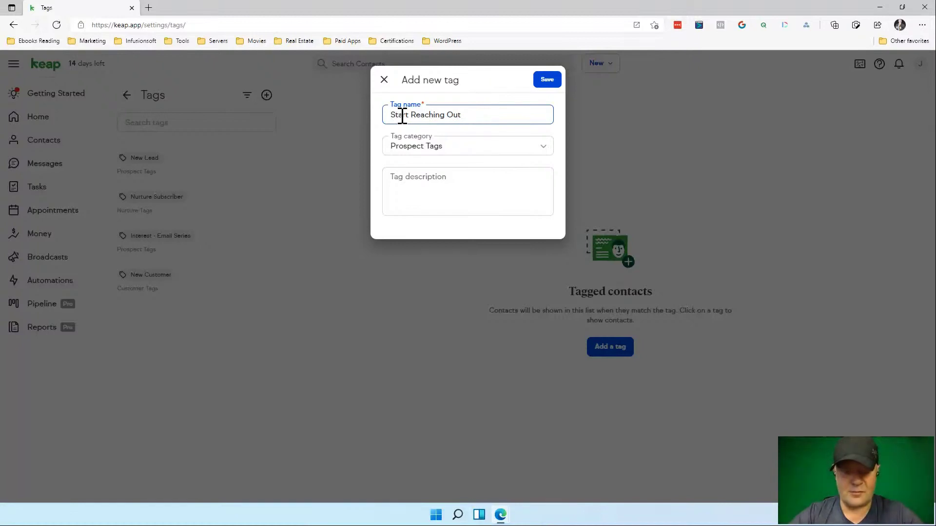
key("Home")
type("Inv")
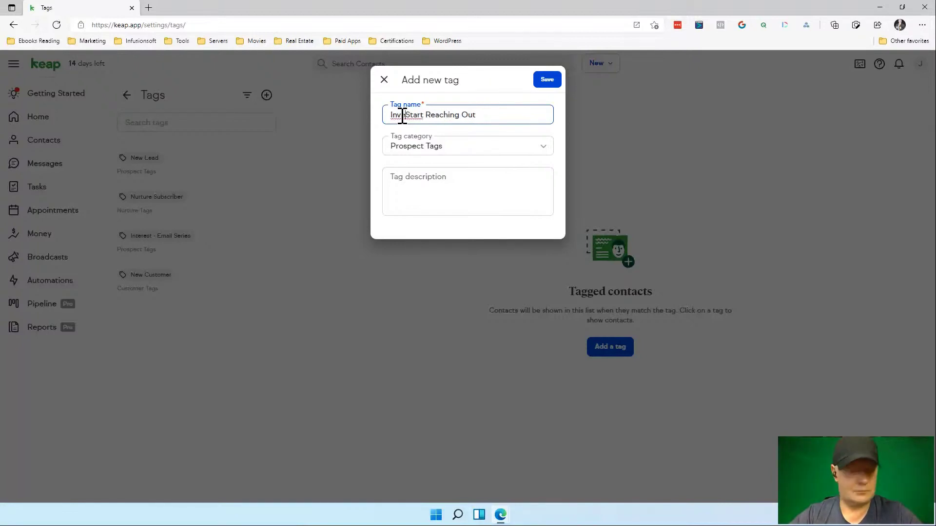
type("estor")
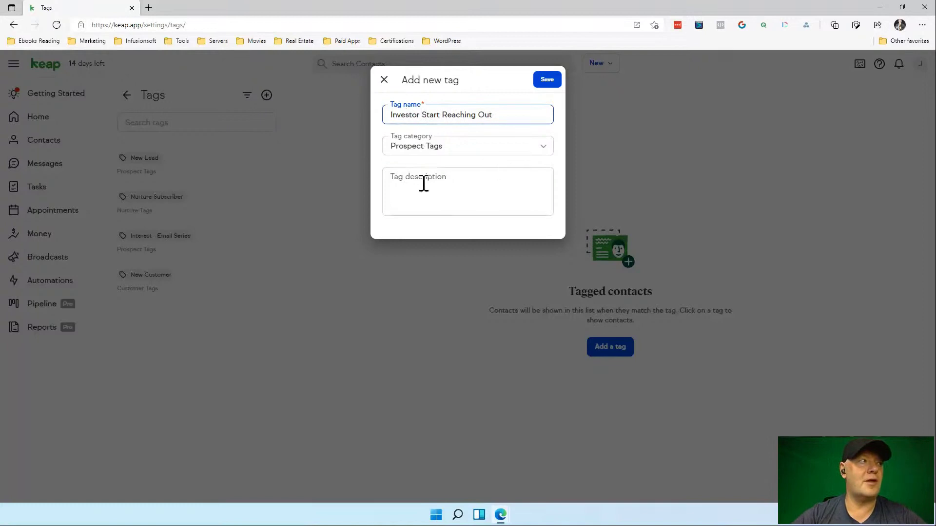
left_click(460, 188)
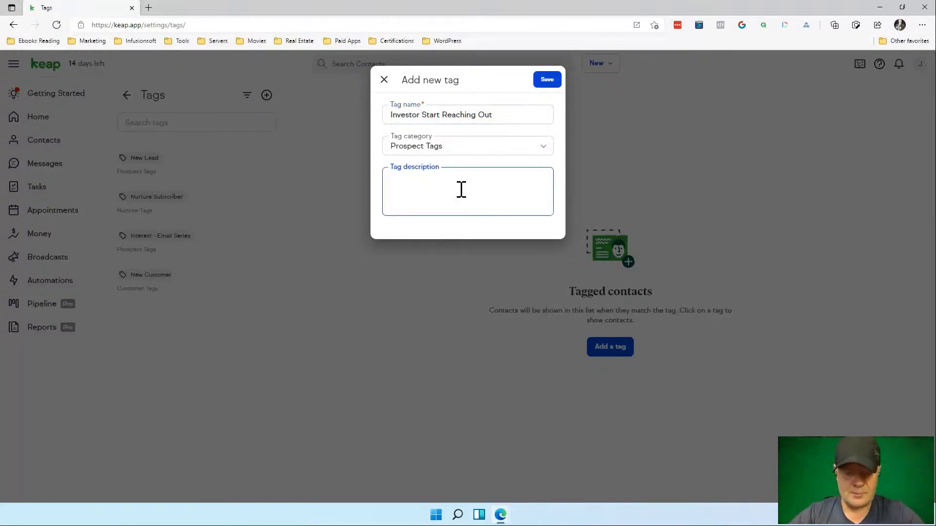
type("Sta")
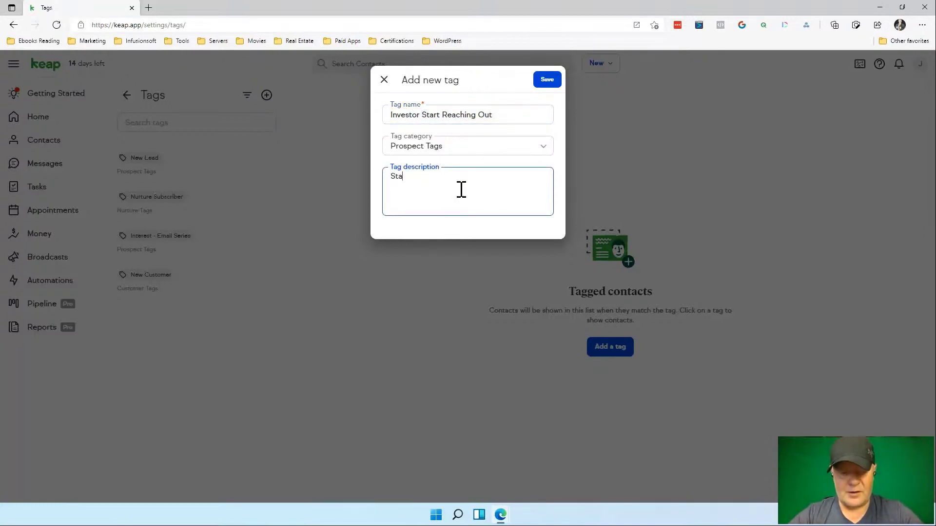
type("rt reachi")
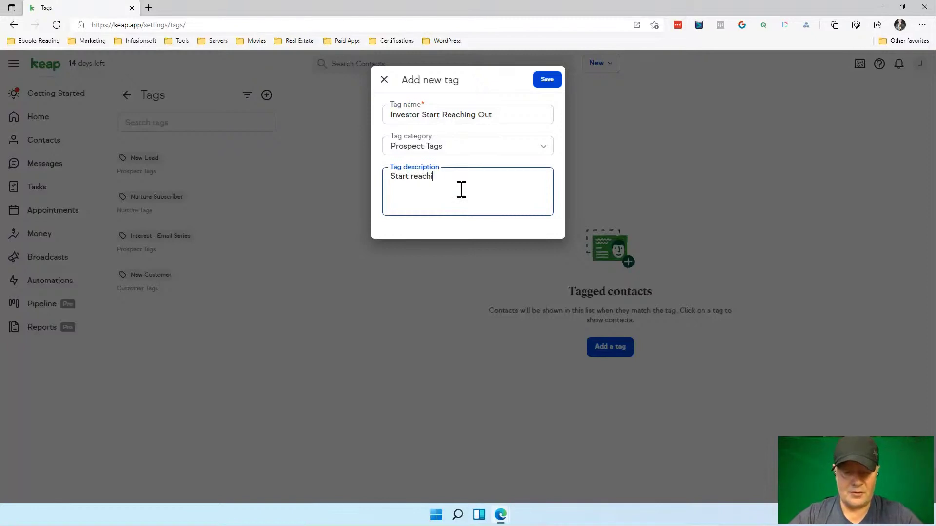
type("ng out to")
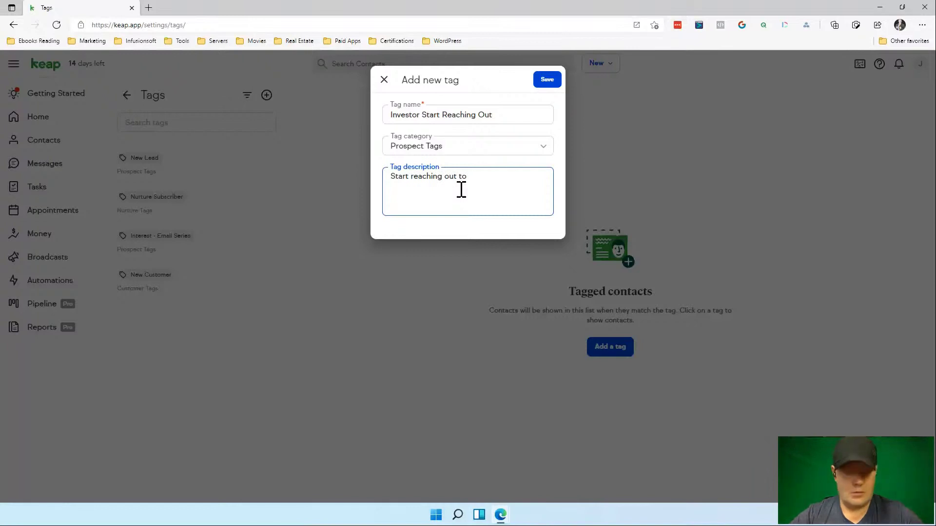
type(" investors ")
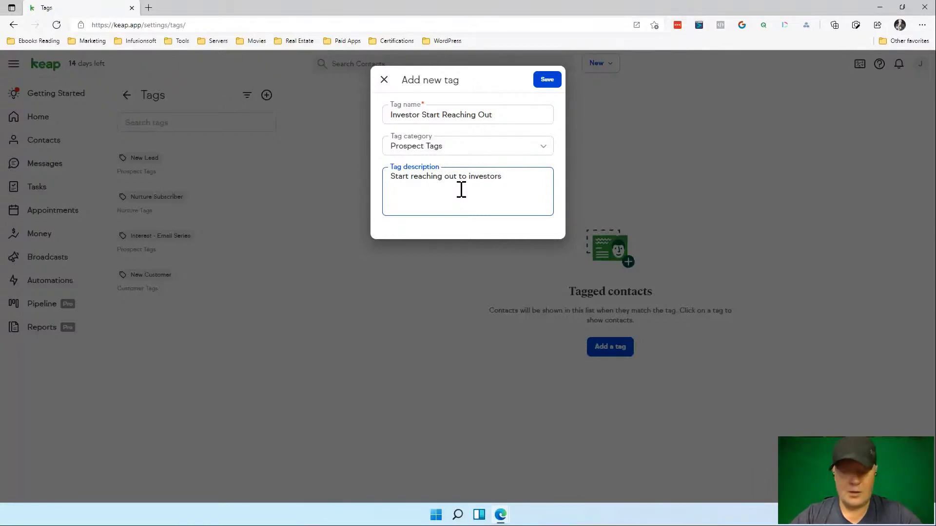
type("prospect")
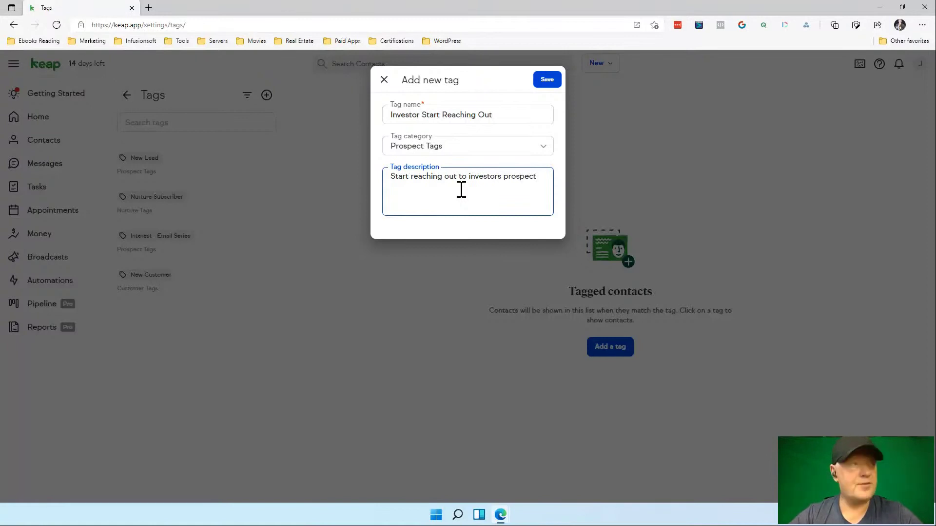
type("s by")
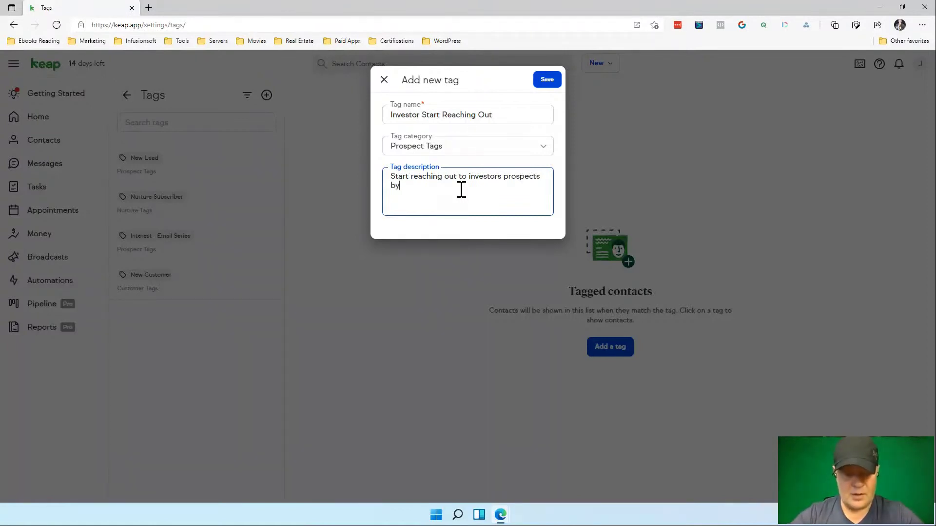
type(" using this")
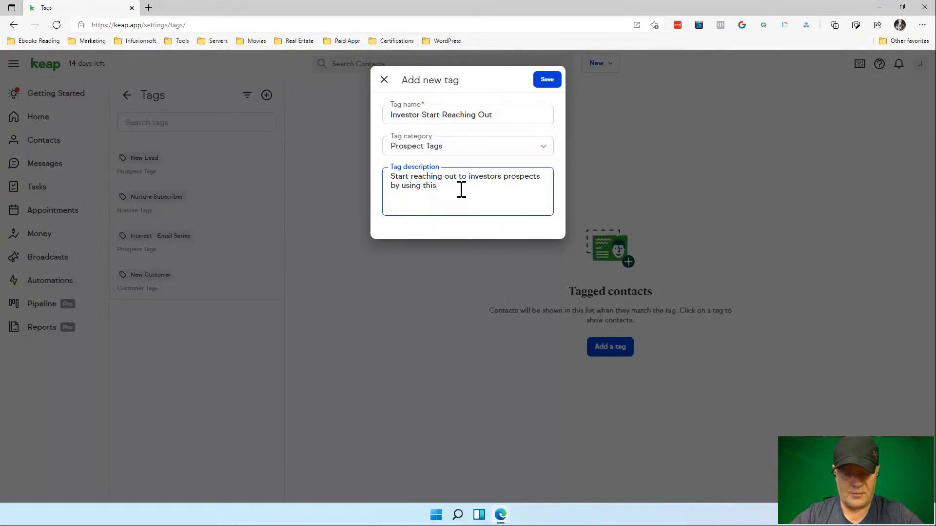
type(" tag.")
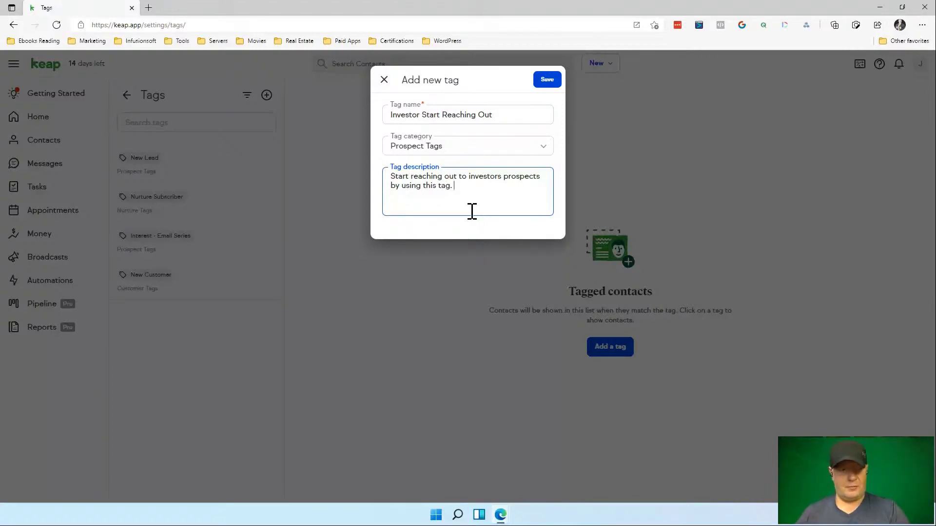
Save the 'Investor Start Reaching Out' tag and apply it to the existing contact.
left_click(550, 83)
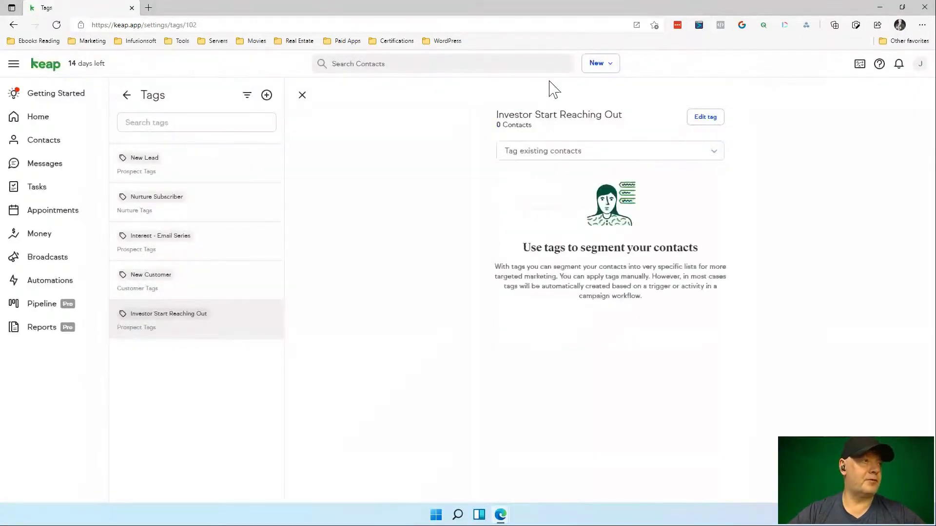
left_click(718, 151)
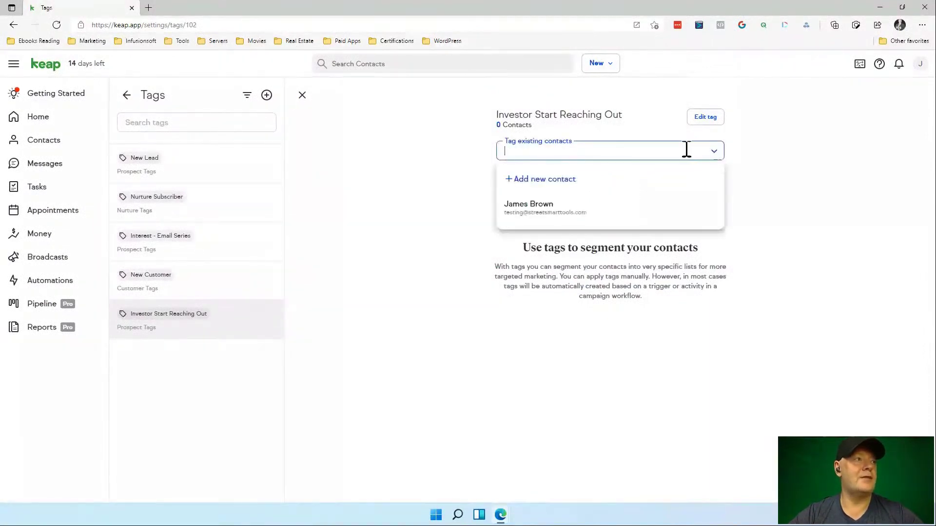
left_click(553, 215)
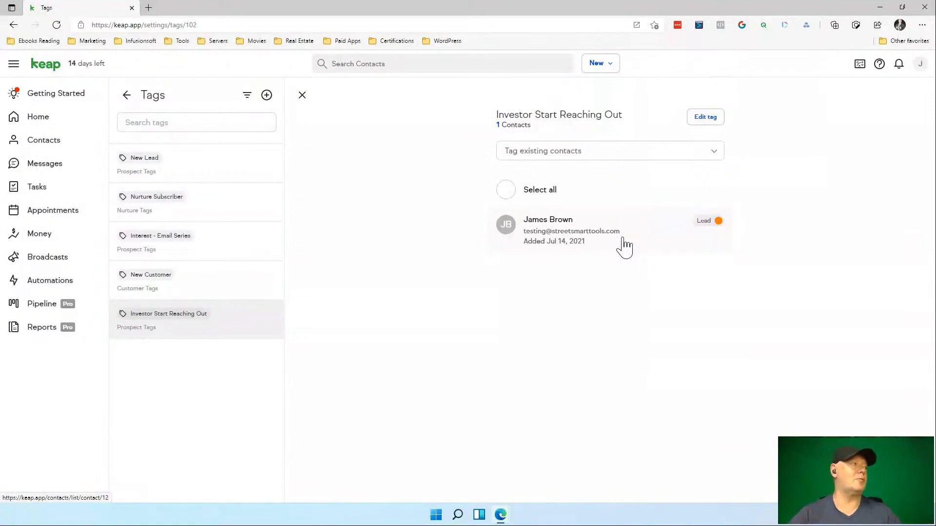
left_click(64, 102)
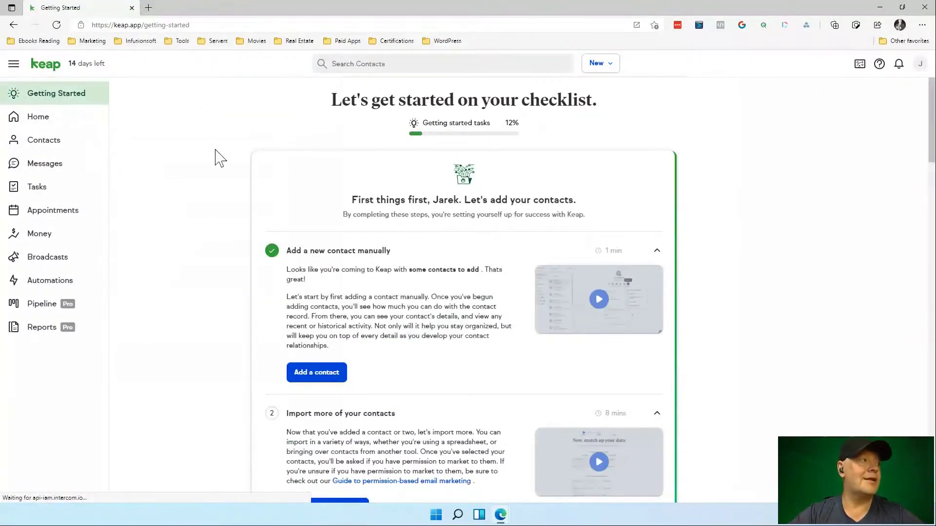
Expand checklist task 4, 'Review and edit your My profile information'.
scroll(294, 235, "down", 2)
scroll(294, 235, "down", 6)
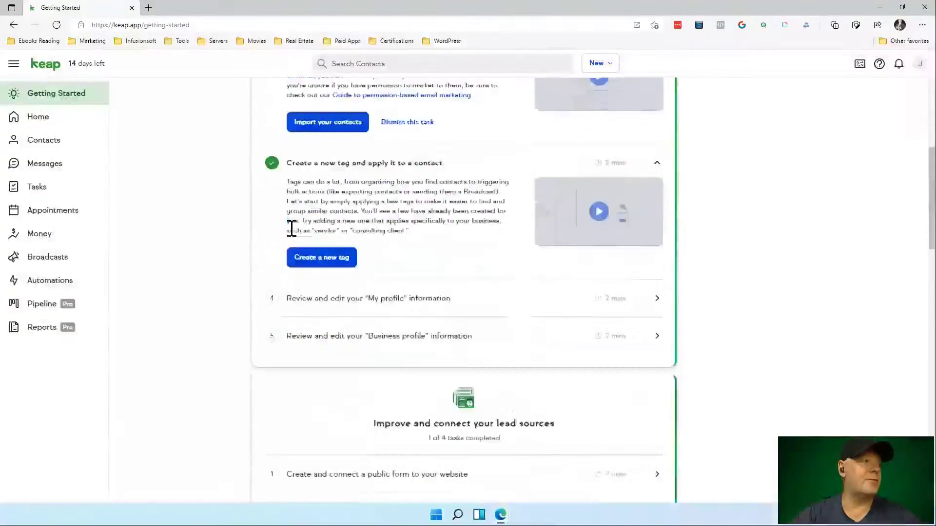
left_click(414, 304)
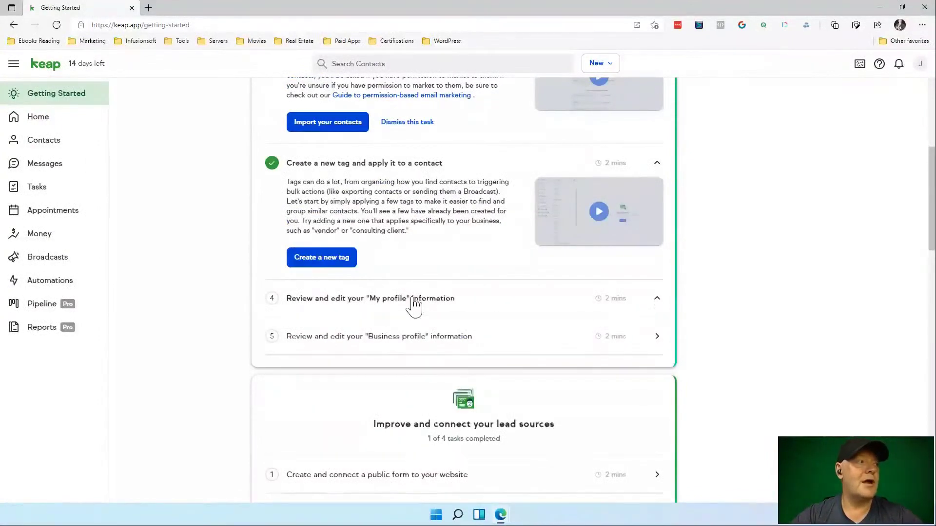
Review the My profile form, with company Street Smart Tools Demo and its website.
left_click(336, 378)
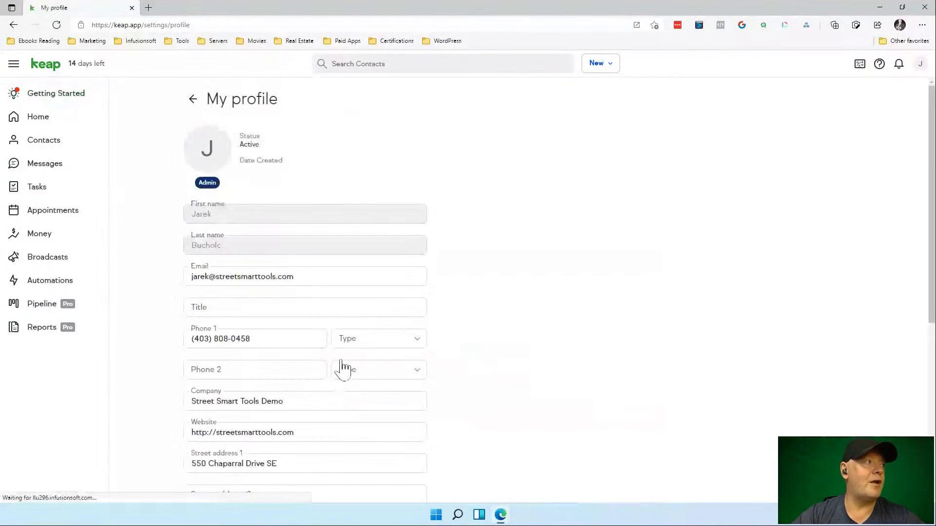
scroll(473, 211, "down", 3)
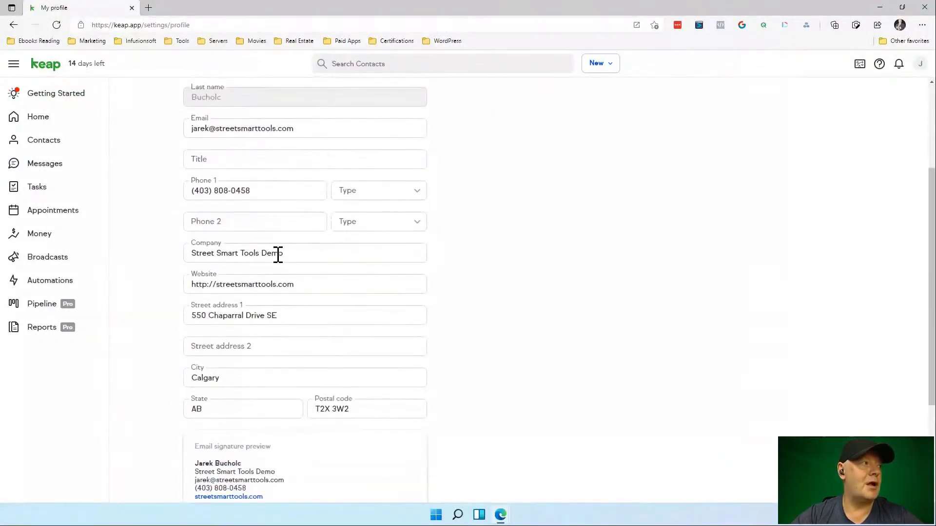
scroll(310, 309, "down", 2)
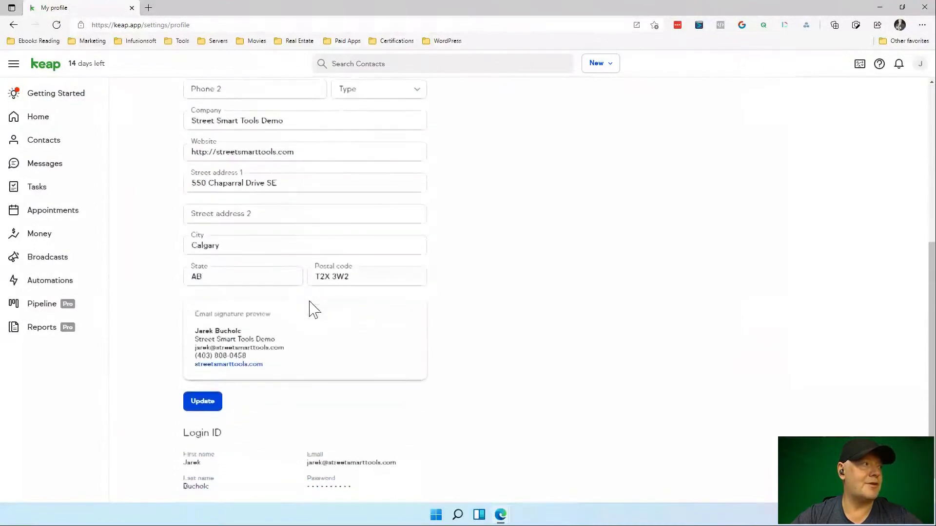
scroll(310, 309, "up", 5)
scroll(310, 309, "up", 1)
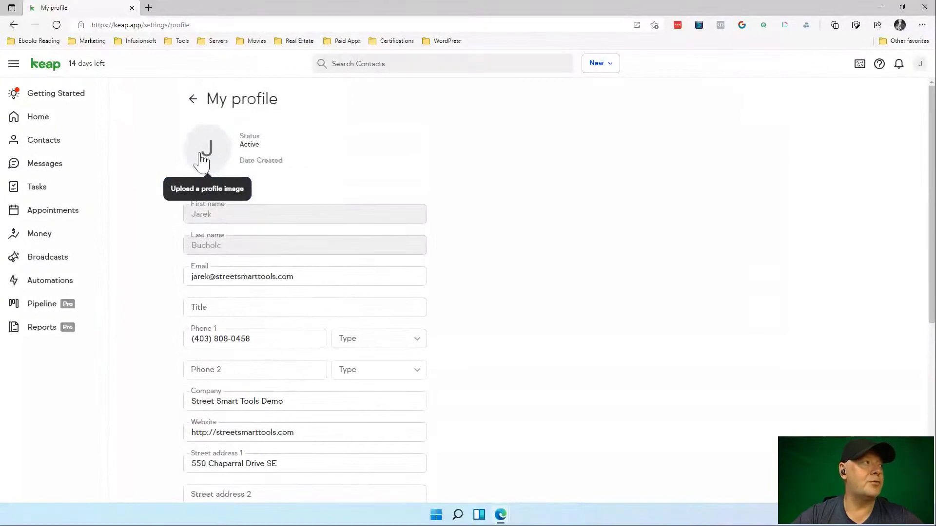
left_click_drag(219, 151, 331, 148)
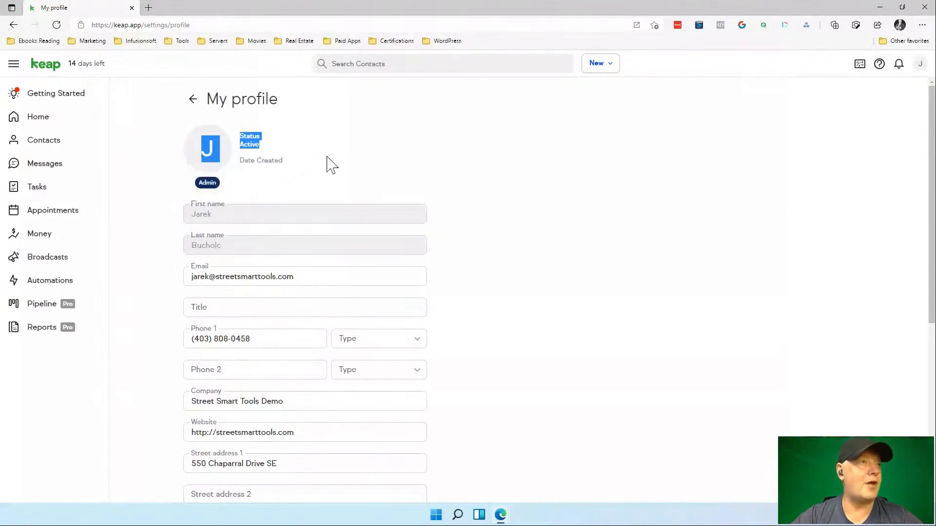
left_click(379, 146)
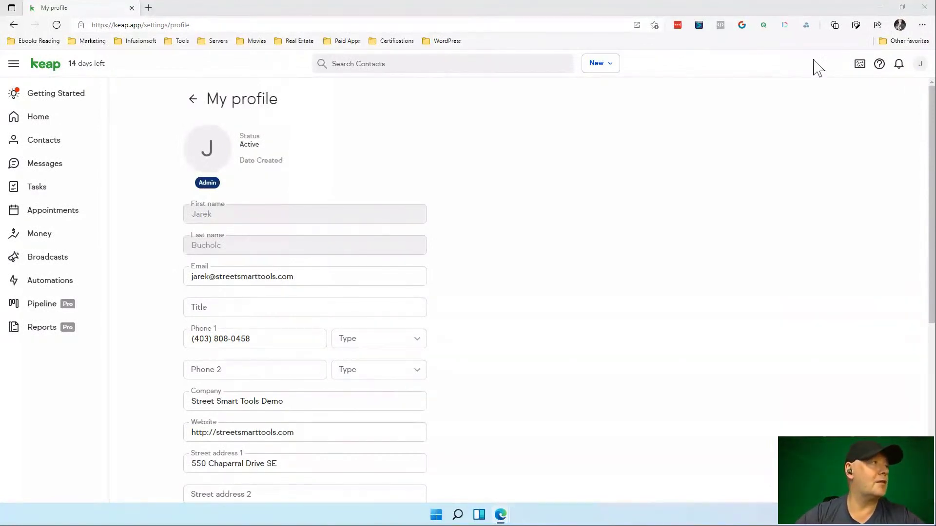
left_click(197, 104)
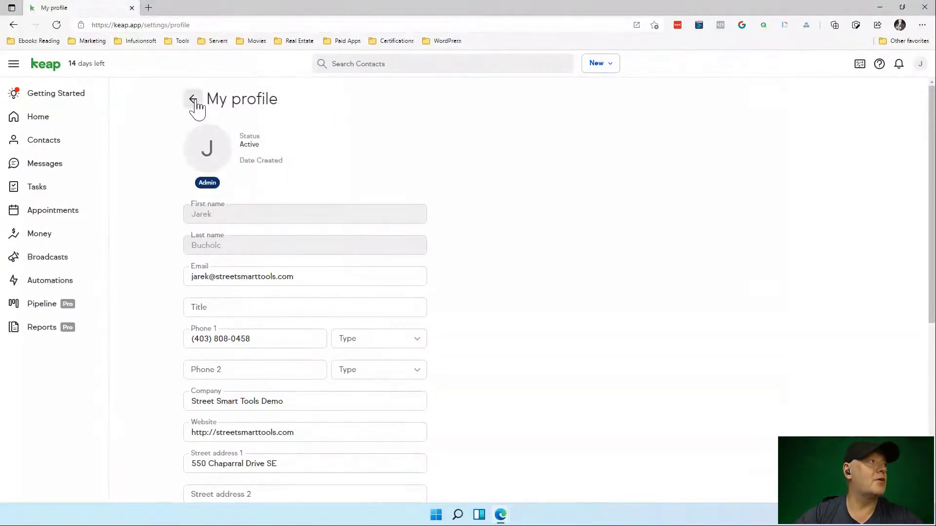
Back on Getting Started, expand the lead-sources task 'Create and connect a public form to your website'.
left_click(196, 103)
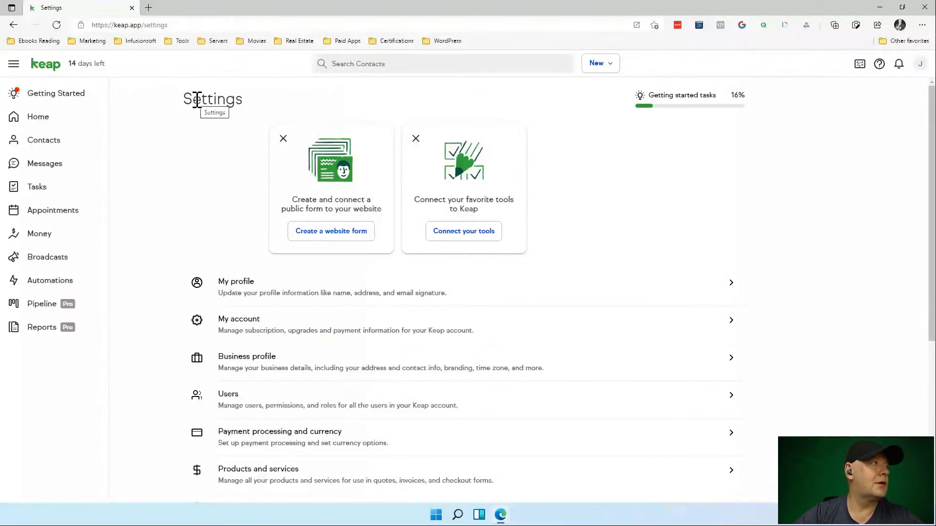
left_click(77, 96)
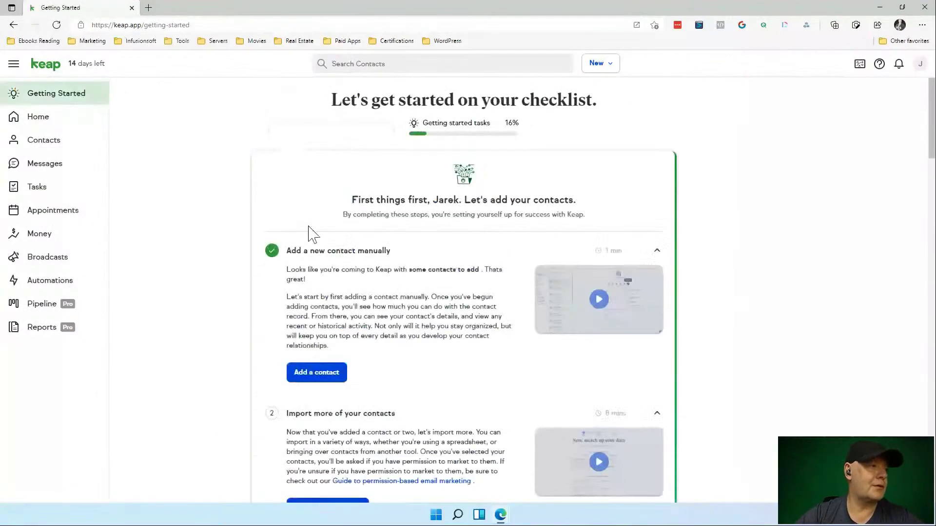
scroll(309, 232, "down", 4)
scroll(310, 226, "down", 4)
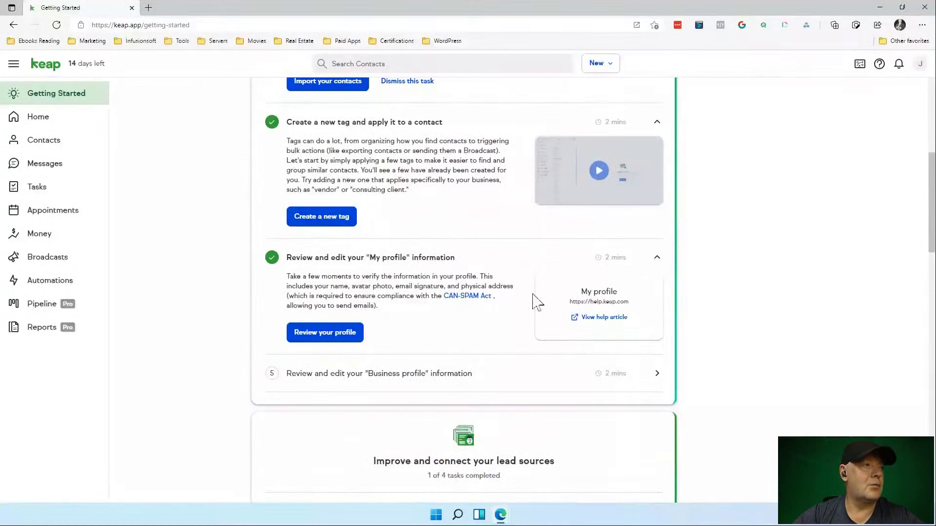
scroll(497, 335, "down", 2)
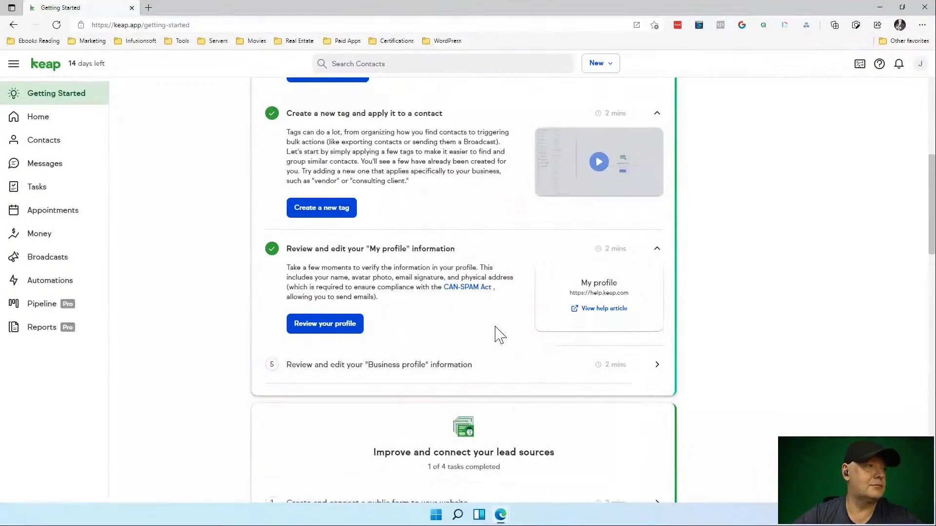
scroll(497, 334, "down", 3)
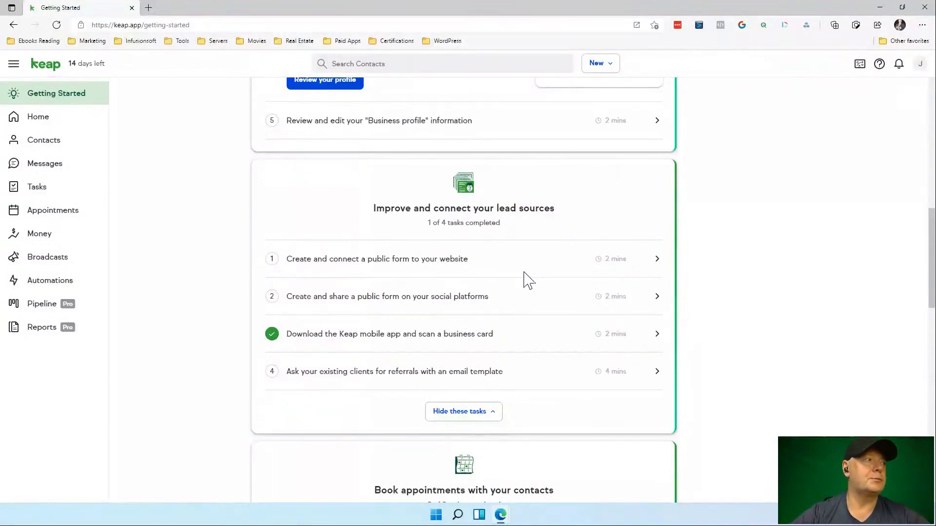
left_click(657, 259)
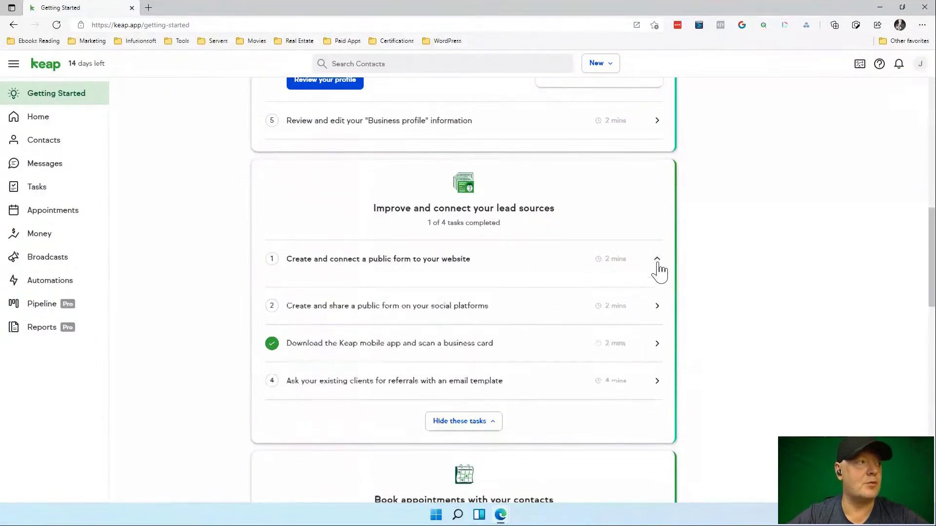
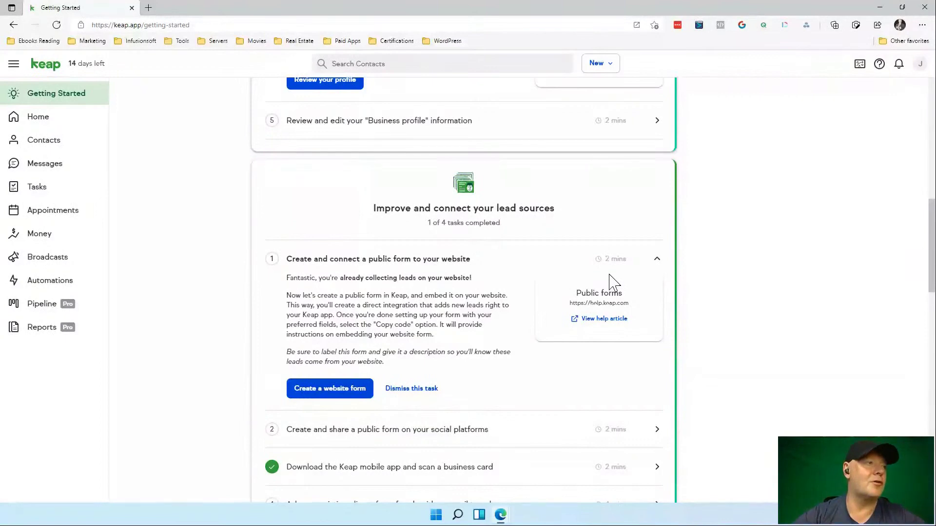
Create a new internal website form from the Intake form template.
left_click(330, 390)
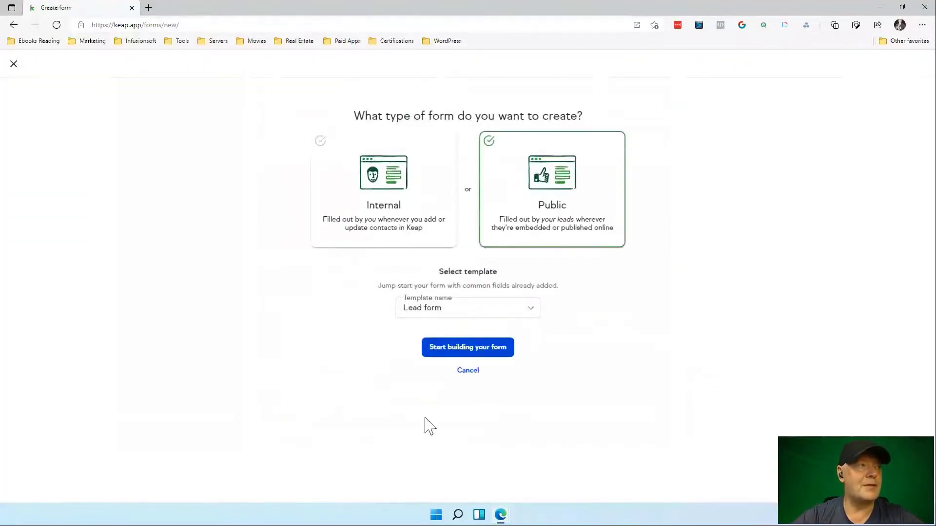
left_click(385, 185)
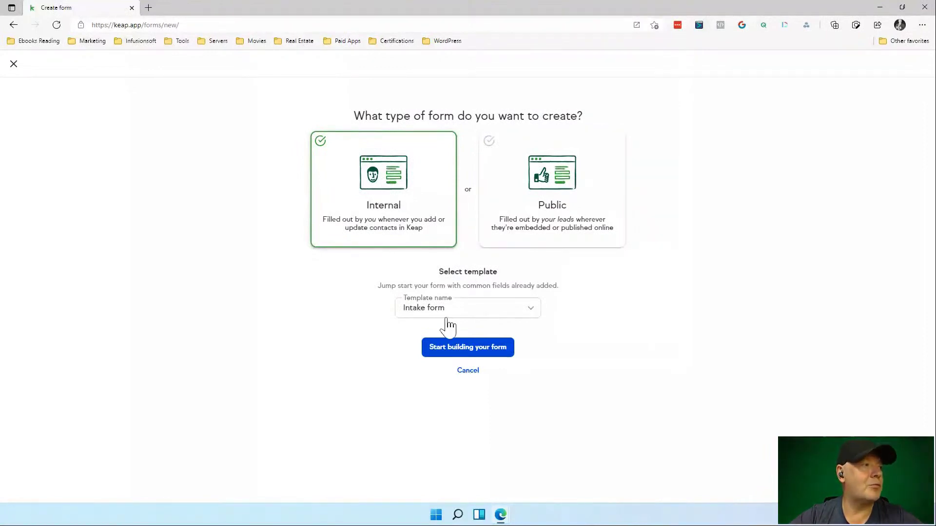
left_click(471, 312)
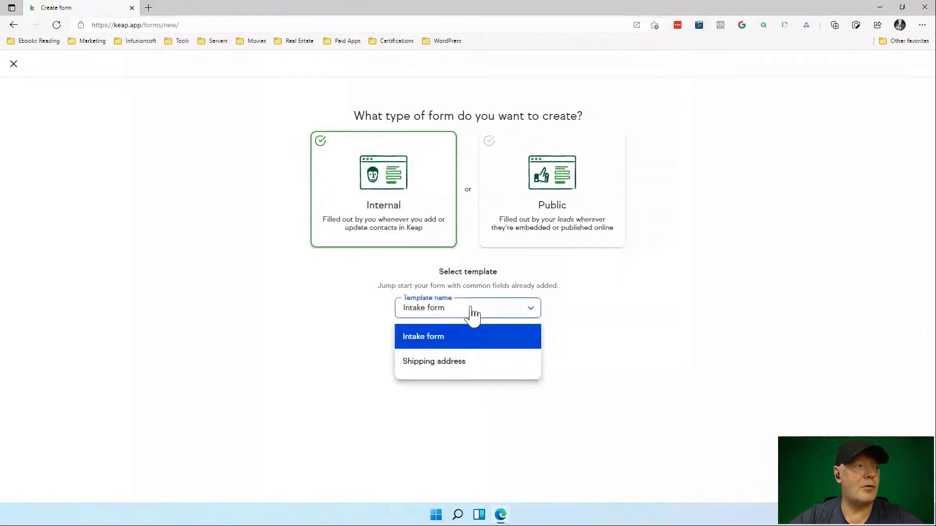
left_click(463, 345)
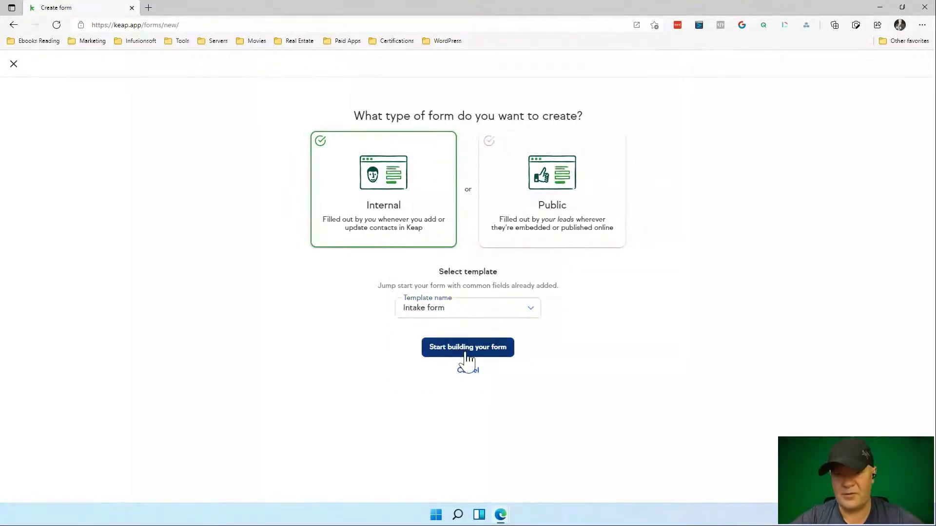
left_click(467, 350)
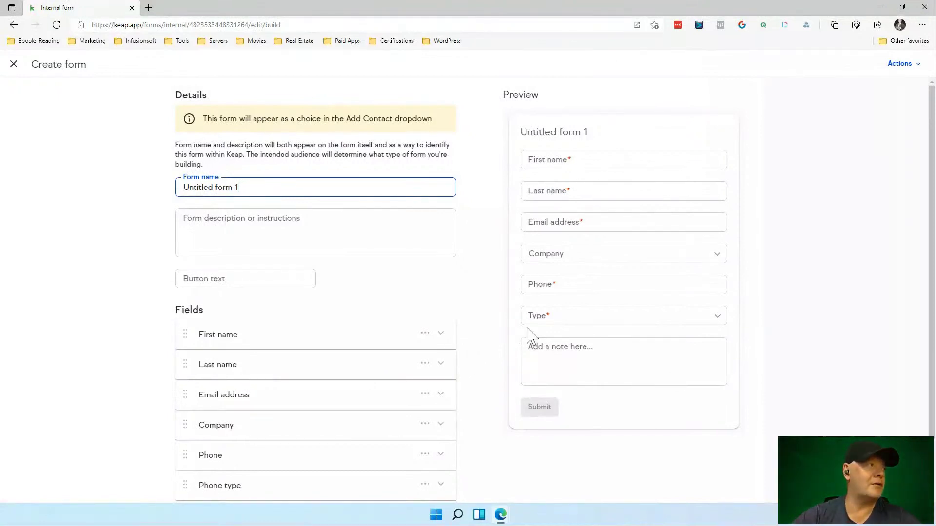
Rename the form 'Investors Internal Form', add a new-investor-information description, and set button text to Submit.
left_click_drag(249, 186, 144, 199)
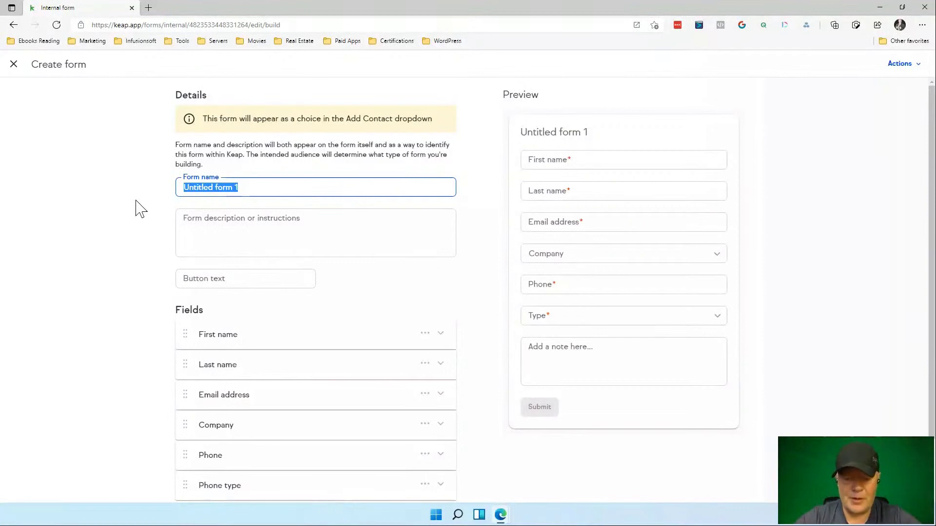
type("I")
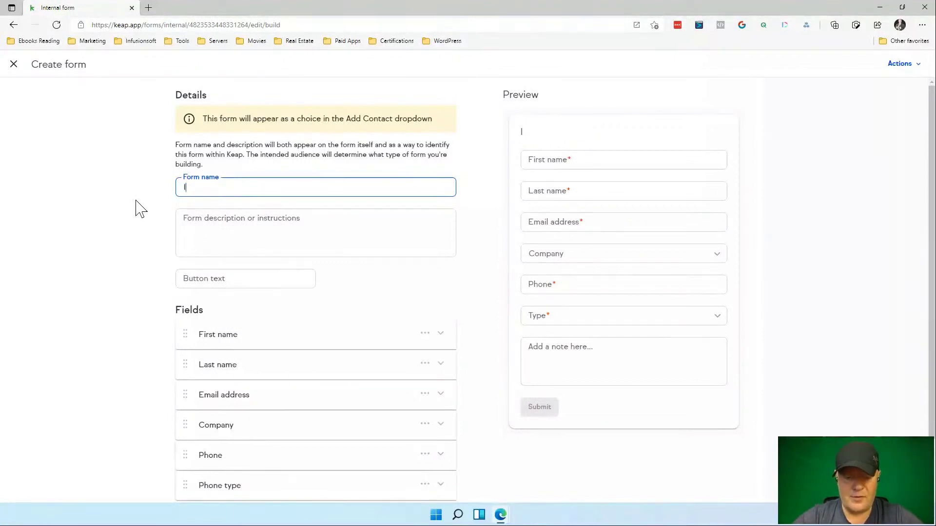
type("nvestors ")
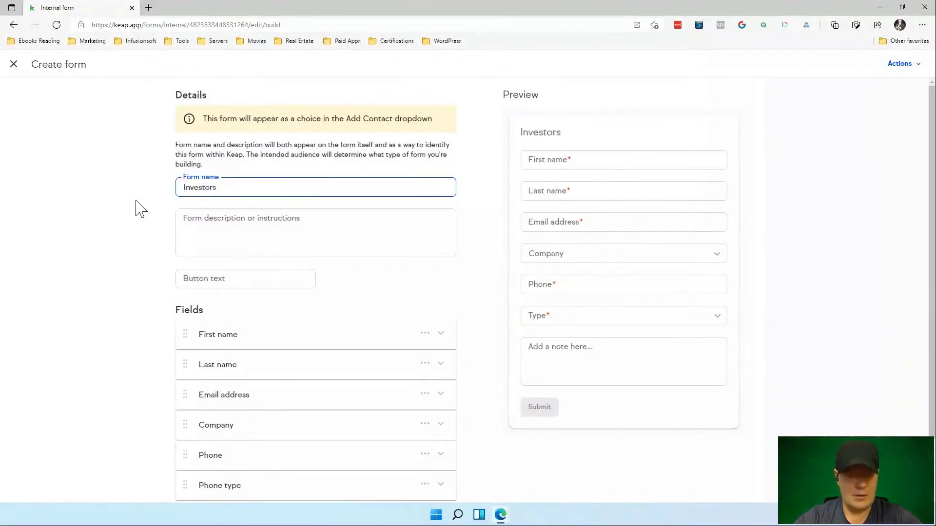
type("Inte")
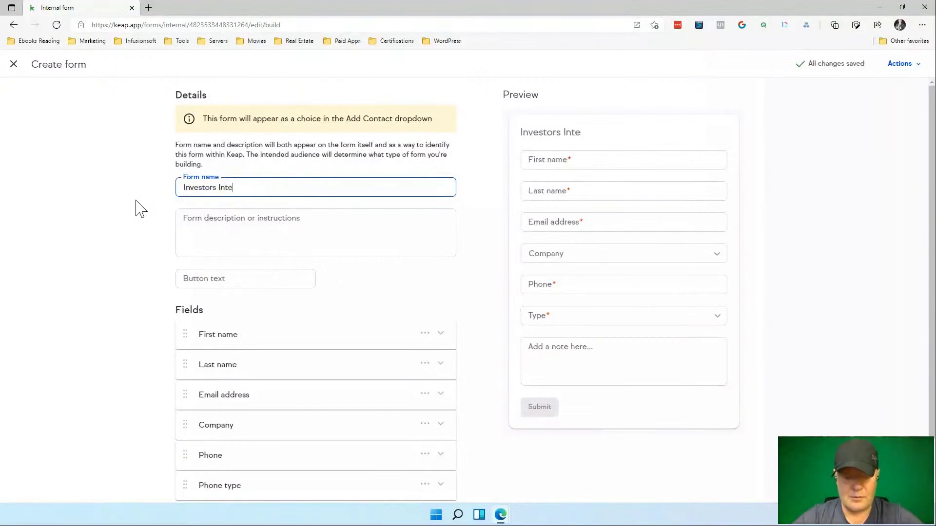
type("rnal Form")
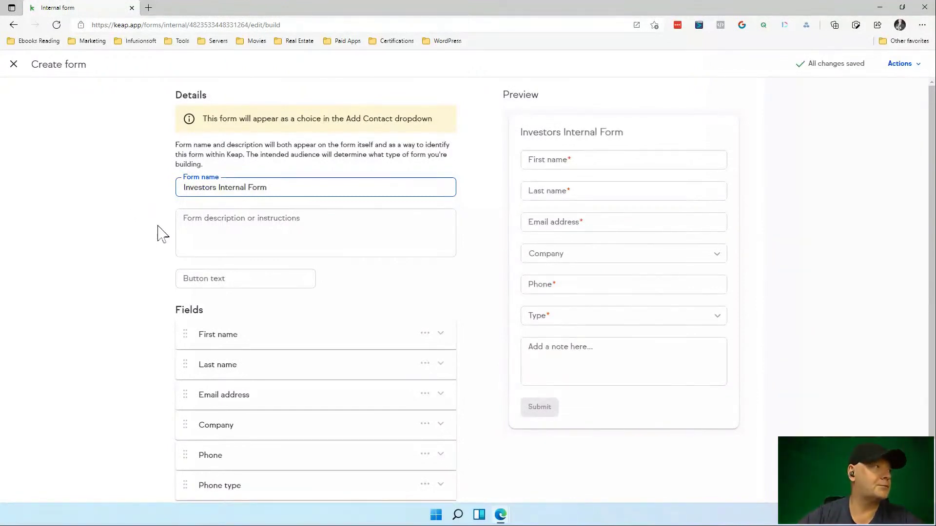
left_click(203, 228)
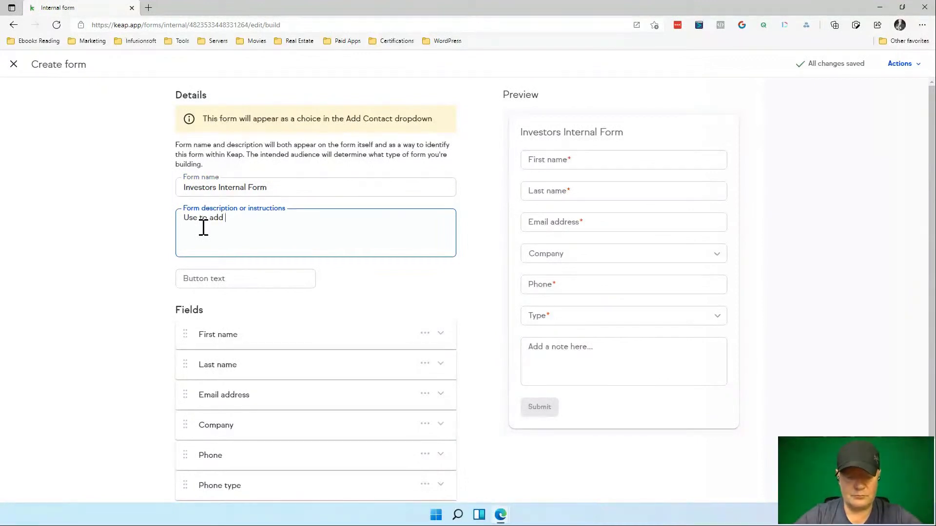
type("new invest")
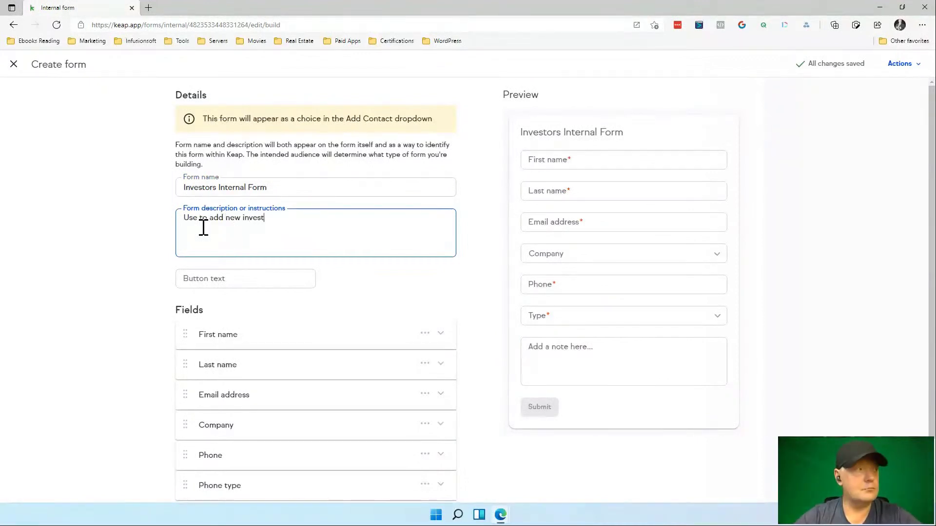
type("or")
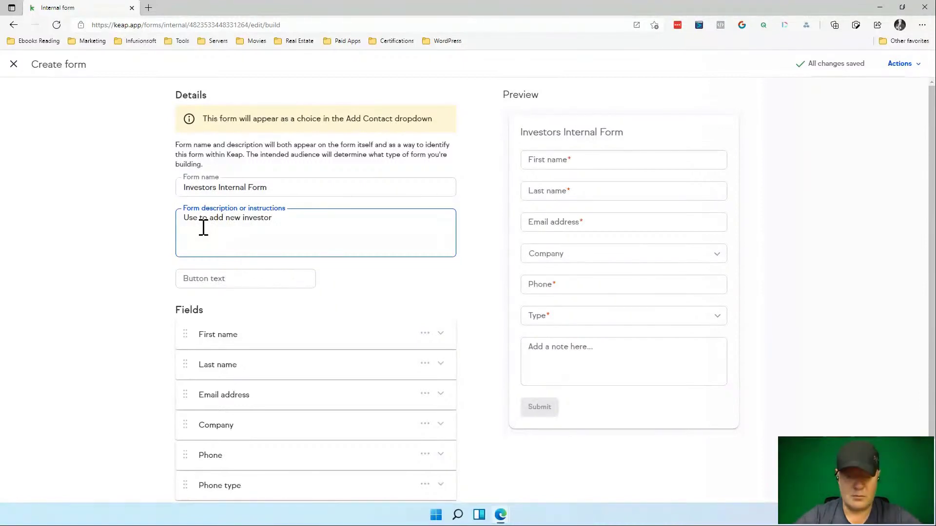
type(" infor")
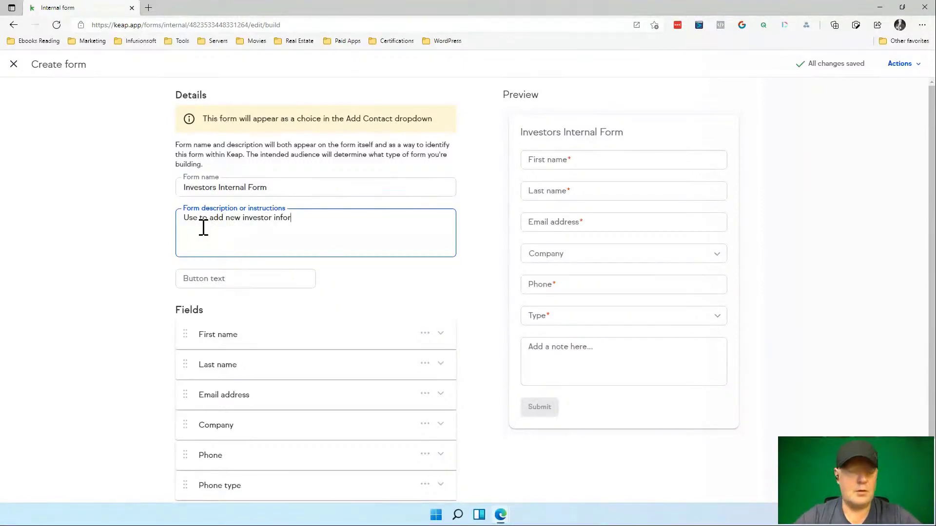
type("m")
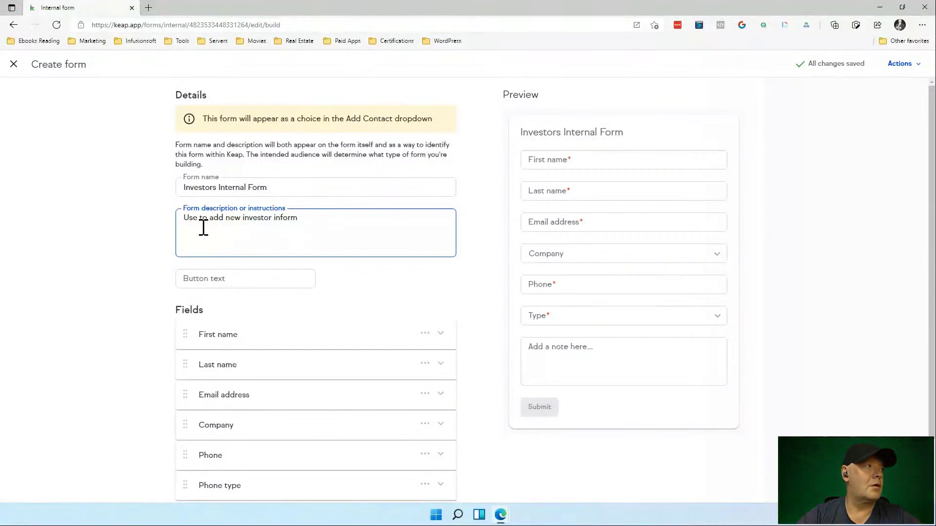
type("tioation.")
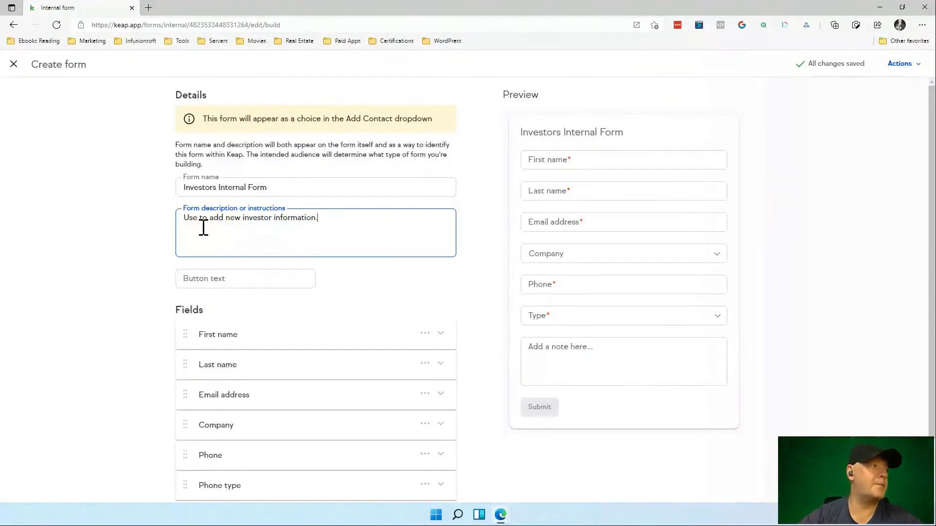
left_click(195, 280)
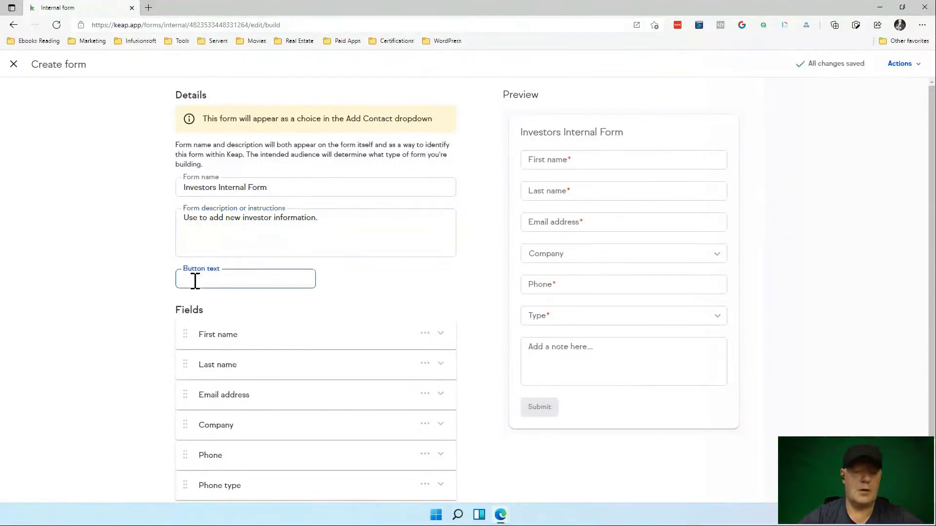
type("Sub")
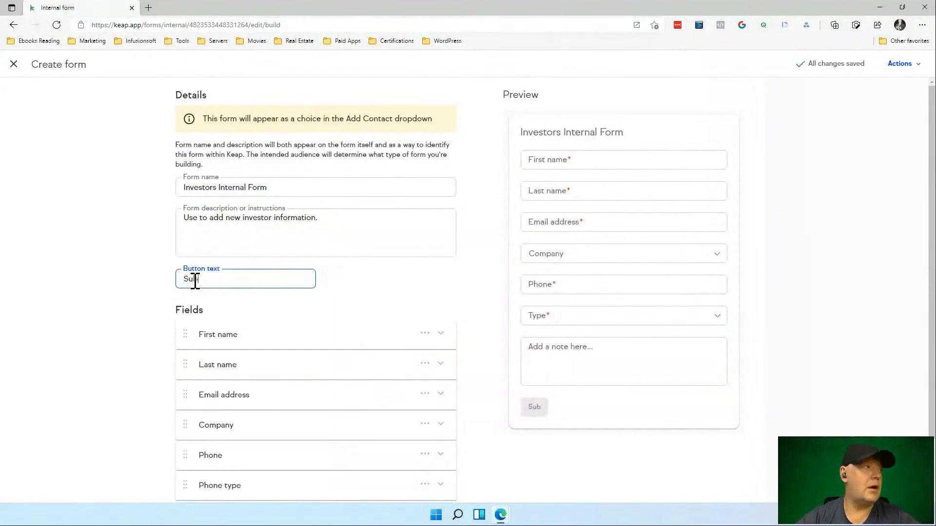
type("mit")
scroll(311, 307, "down", 2)
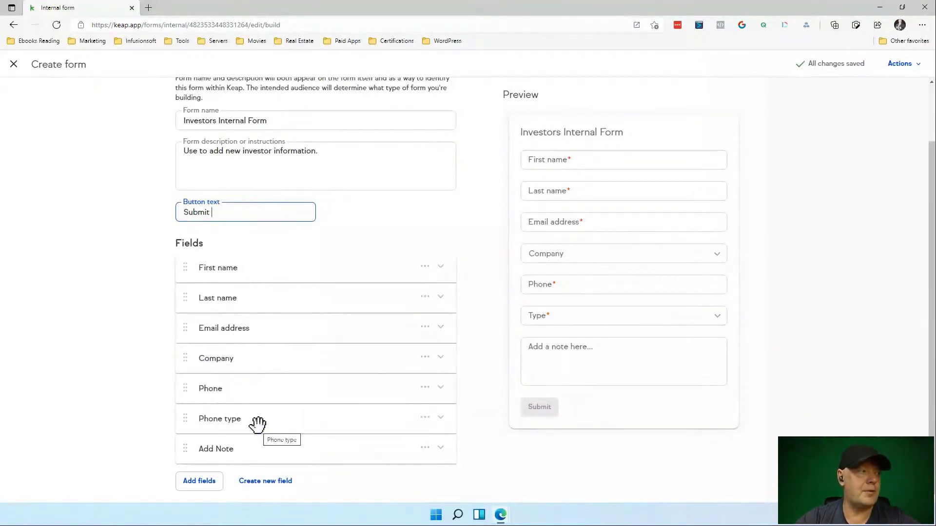
Check the preview's Phone type choices, then start creating a new custom contact field.
scroll(283, 440, "down", 1)
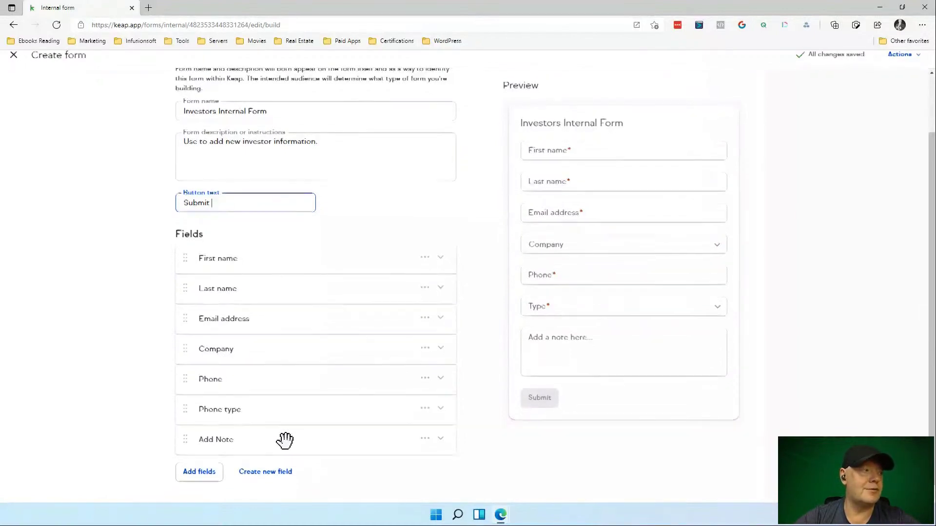
scroll(286, 443, "up", 1)
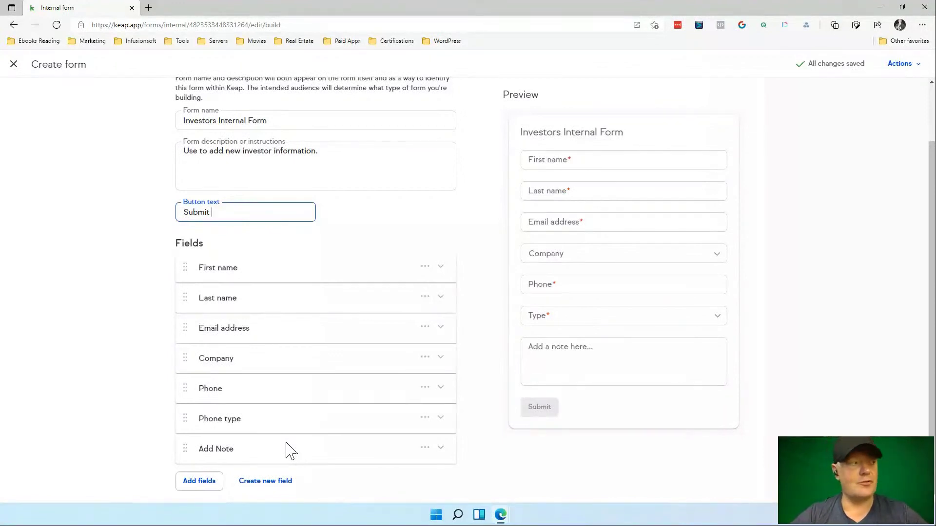
left_click(426, 419)
left_click(612, 323)
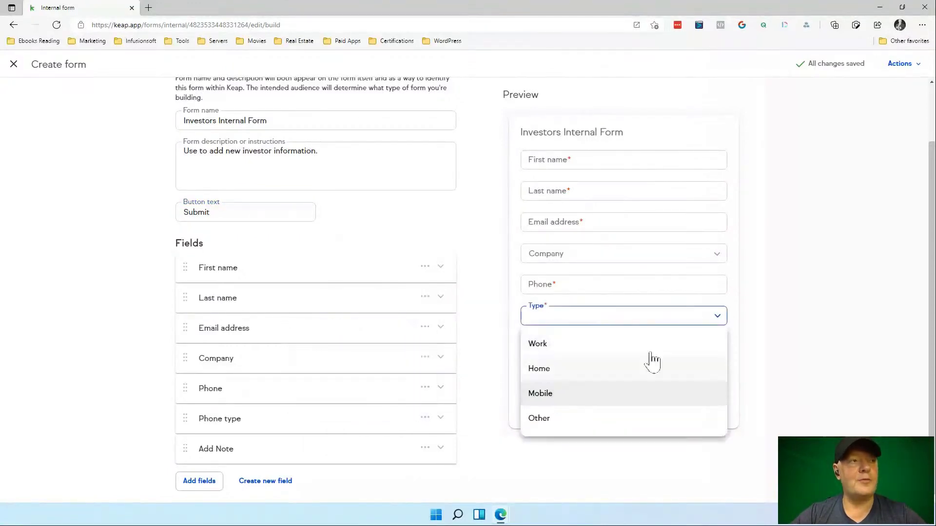
left_click(779, 355)
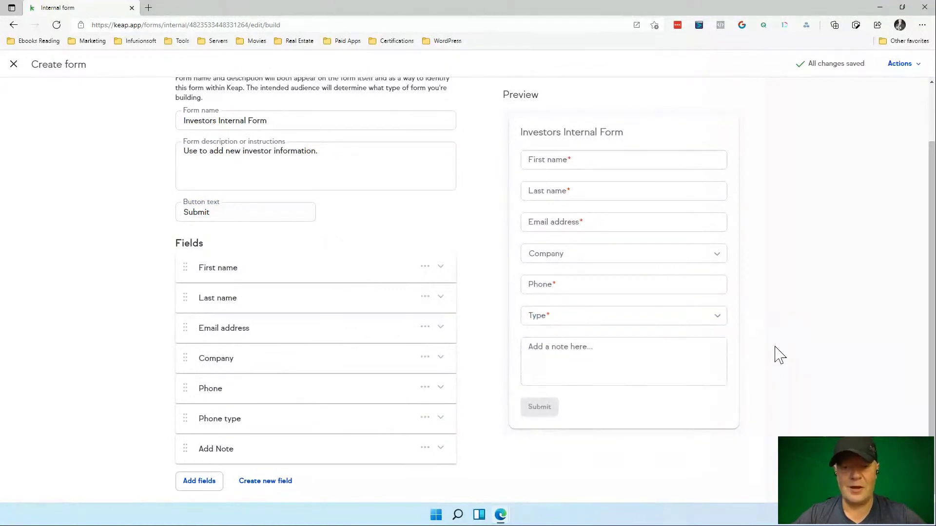
scroll(650, 385, "down", 1)
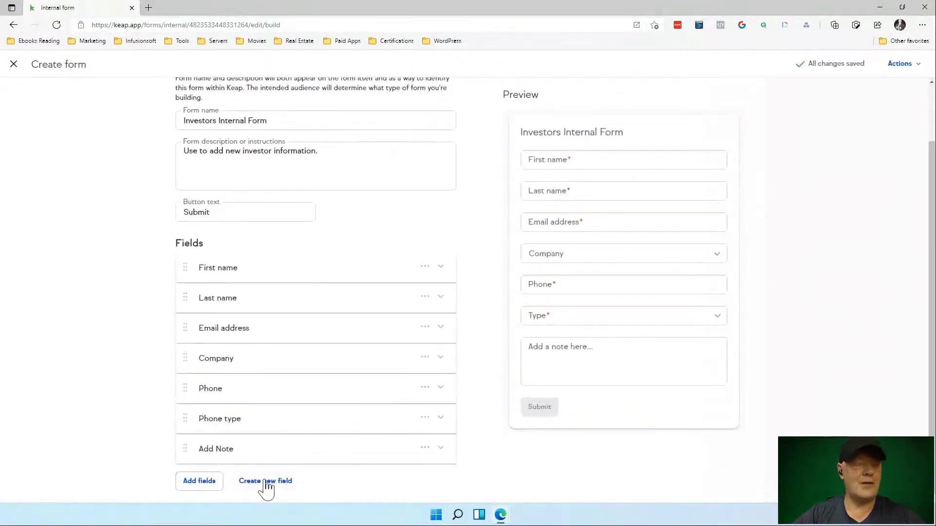
left_click(265, 481)
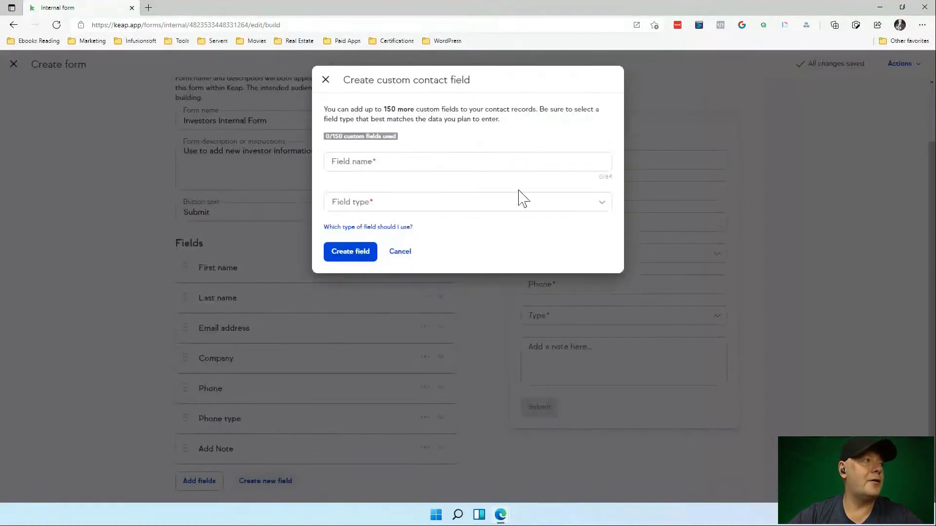
Browse the Field type list, briefly filtering by 'tag', and close it without choosing a type.
left_click(515, 203)
type("t")
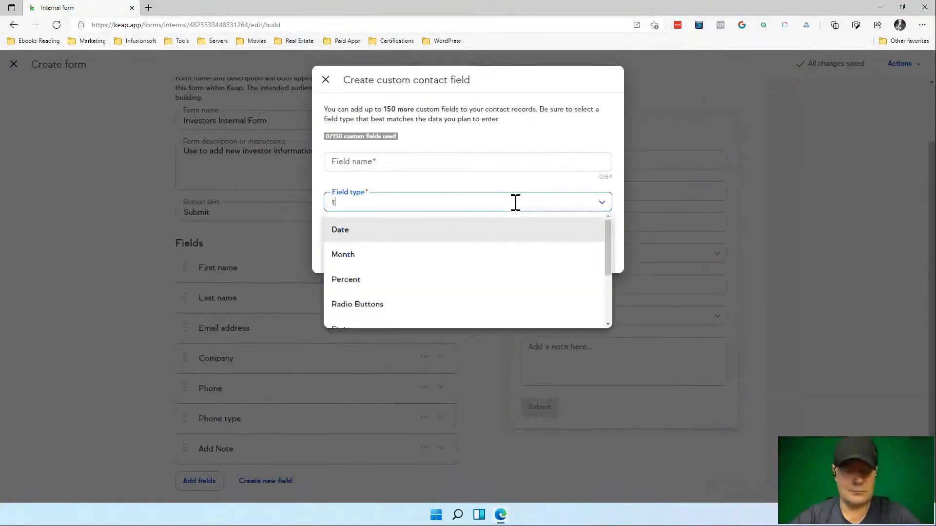
type("ag")
key("BackSpace")
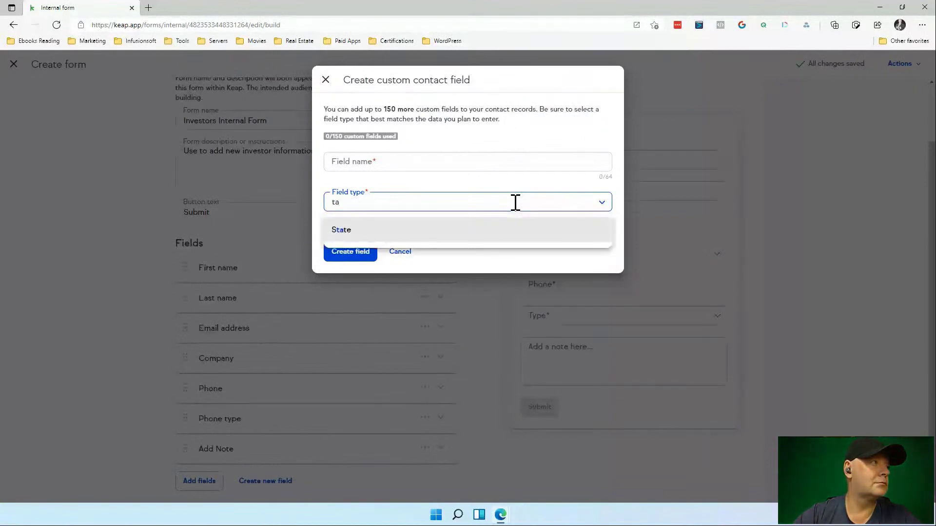
key("BackSpace")
key("BackSpace")
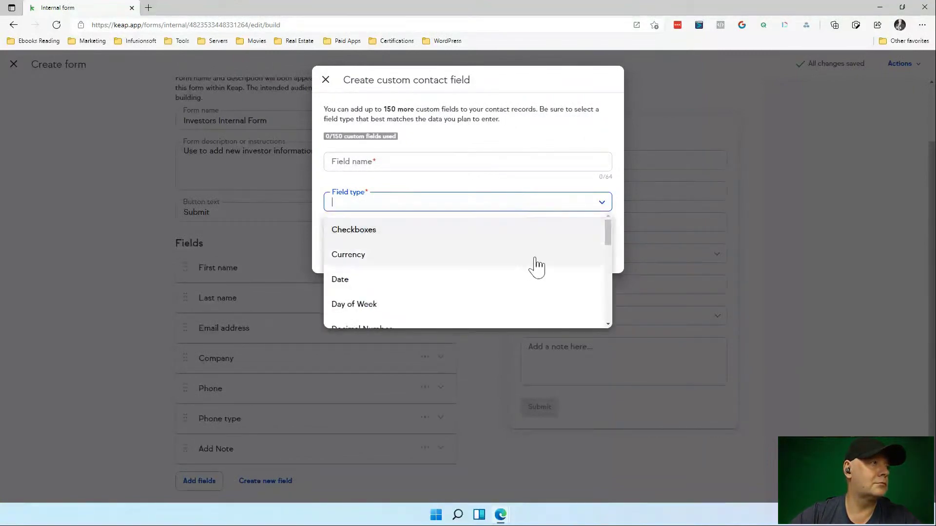
scroll(536, 267, "down", 1)
scroll(536, 267, "down", 6)
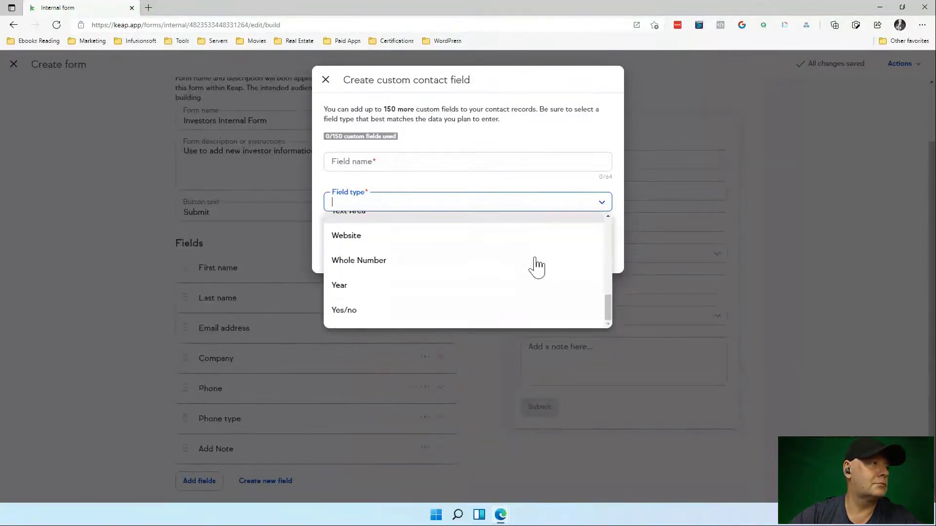
scroll(536, 267, "up", 3)
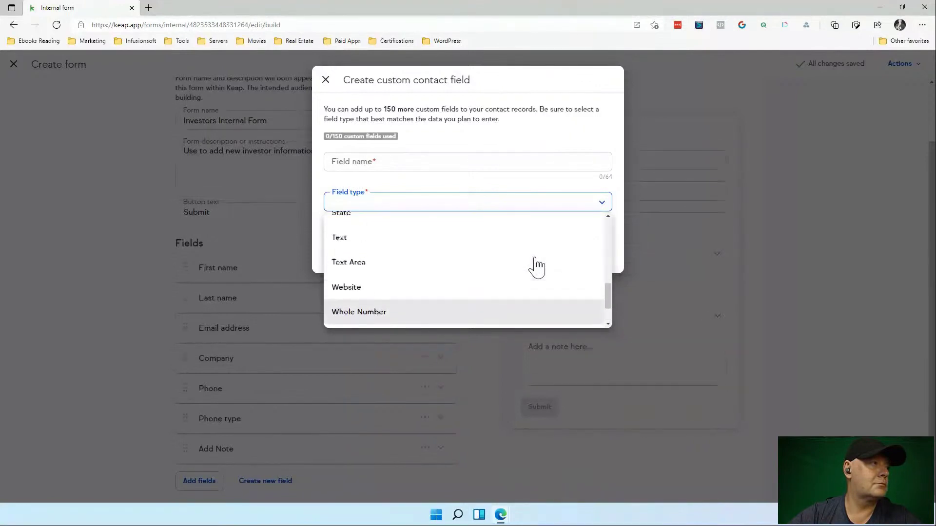
scroll(536, 267, "up", 5)
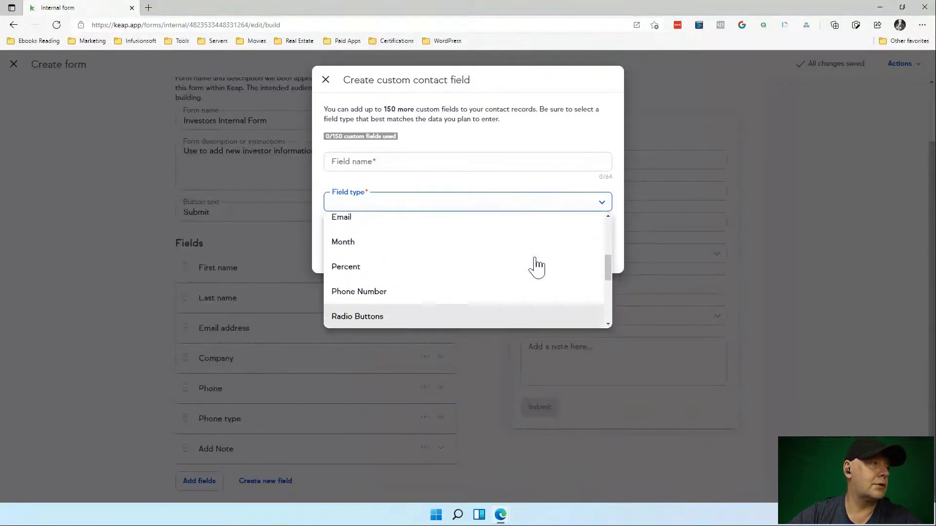
scroll(536, 267, "up", 4)
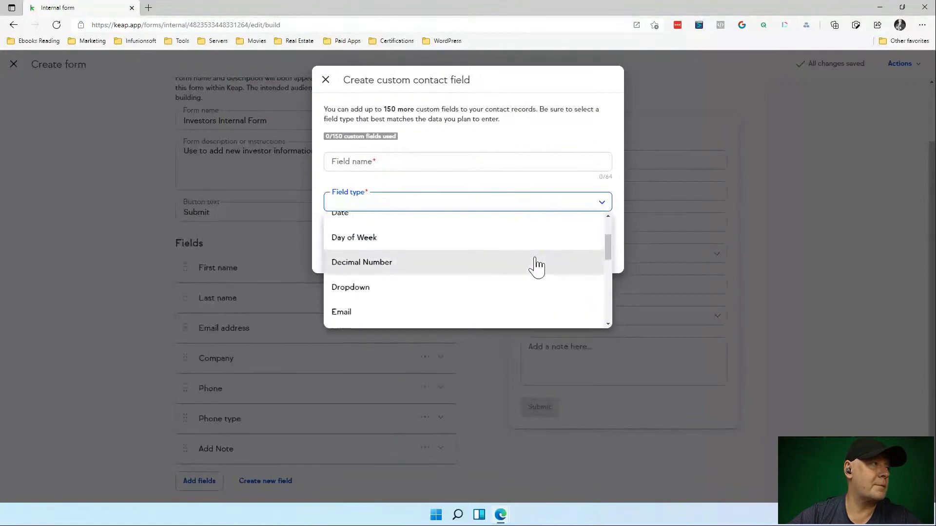
scroll(537, 267, "up", 2)
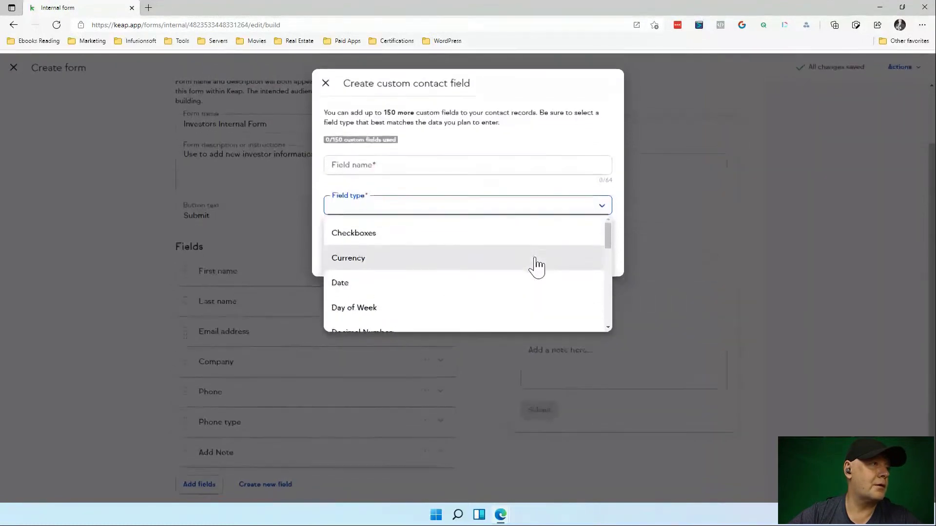
left_click_drag(609, 236, 607, 300)
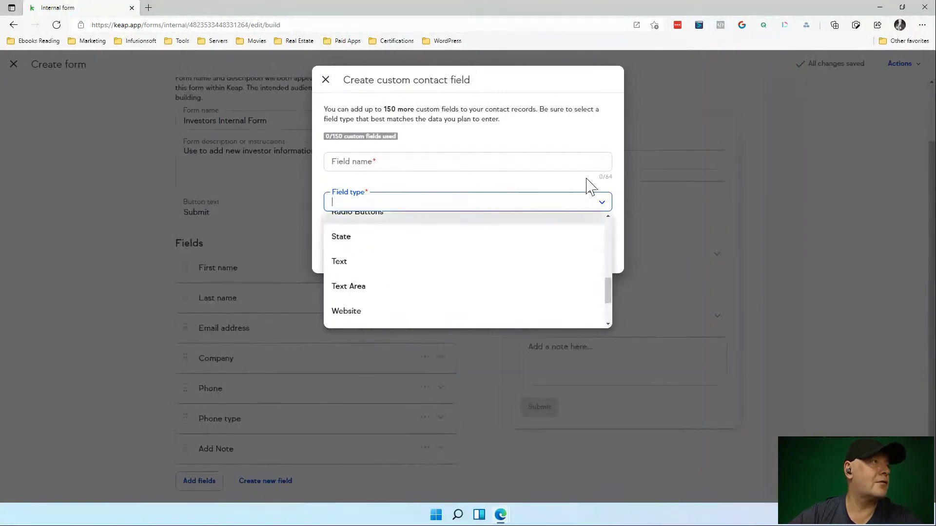
left_click(589, 185)
scroll(564, 299, "down", 1)
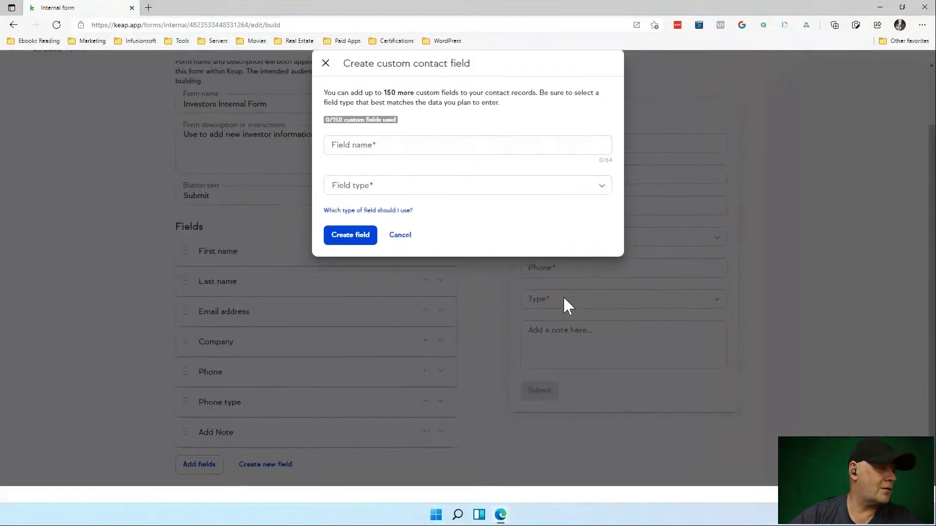
scroll(563, 296, "up", 1)
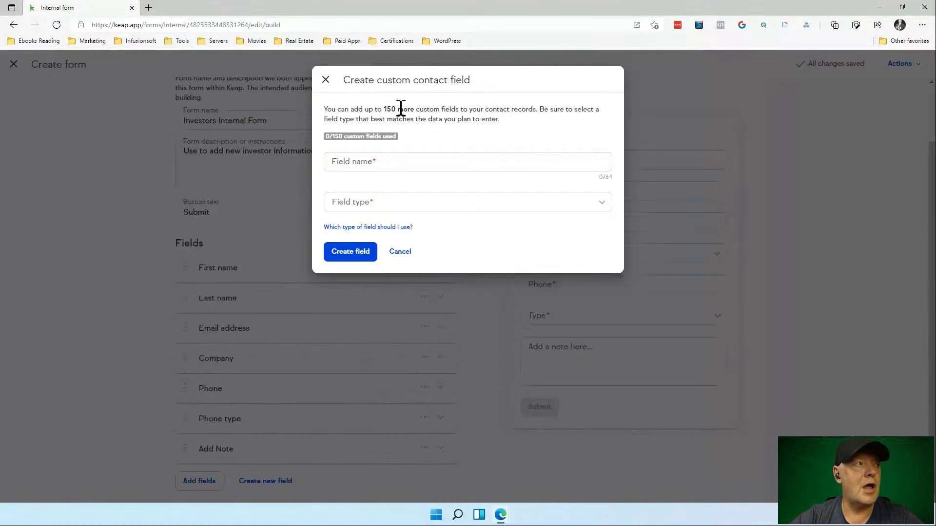
Close the Create custom contact field dialog without adding a field.
left_click(326, 81)
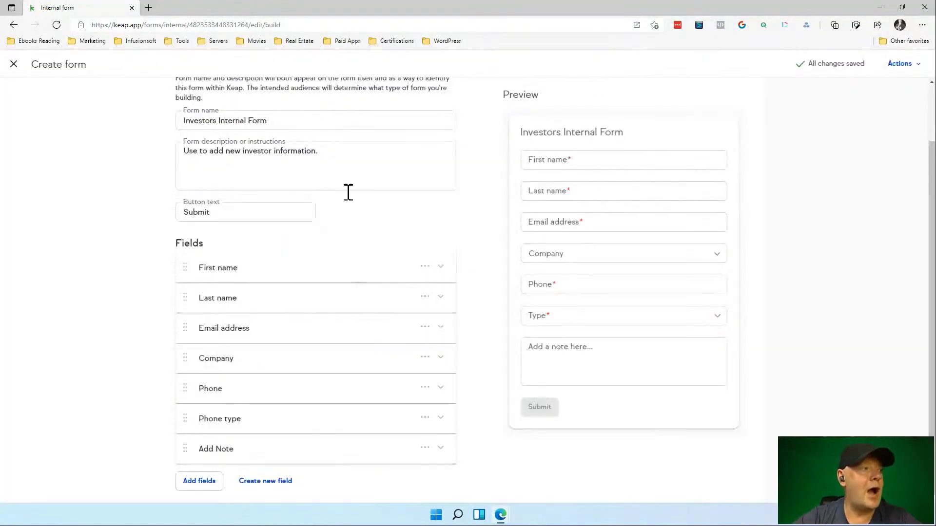
scroll(357, 278, "down", 1)
scroll(240, 411, "up", 1)
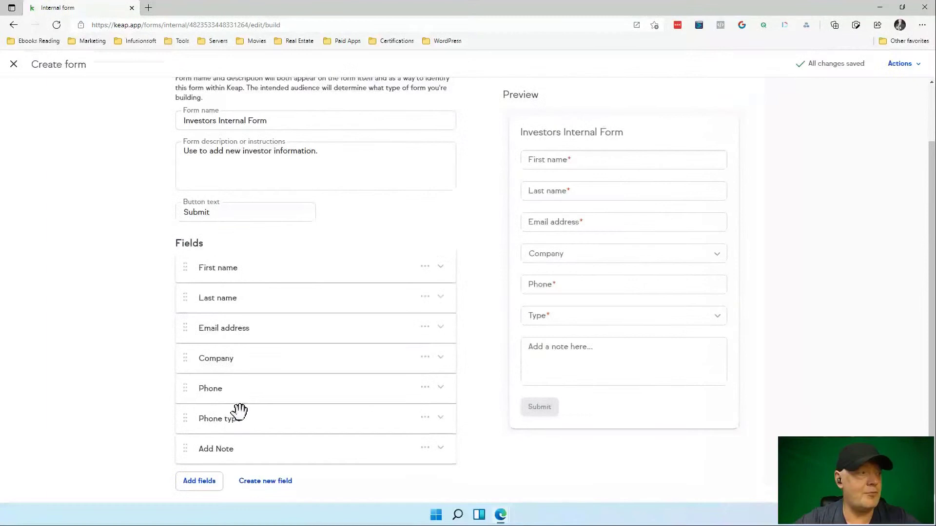
Add a new field row to the form and choose Add Tags for it.
left_click(209, 483)
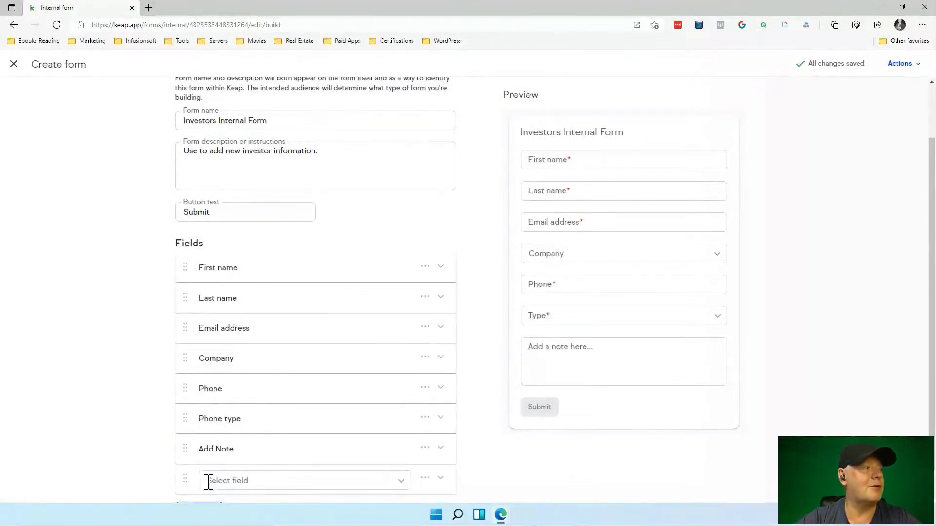
scroll(340, 426, "down", 1)
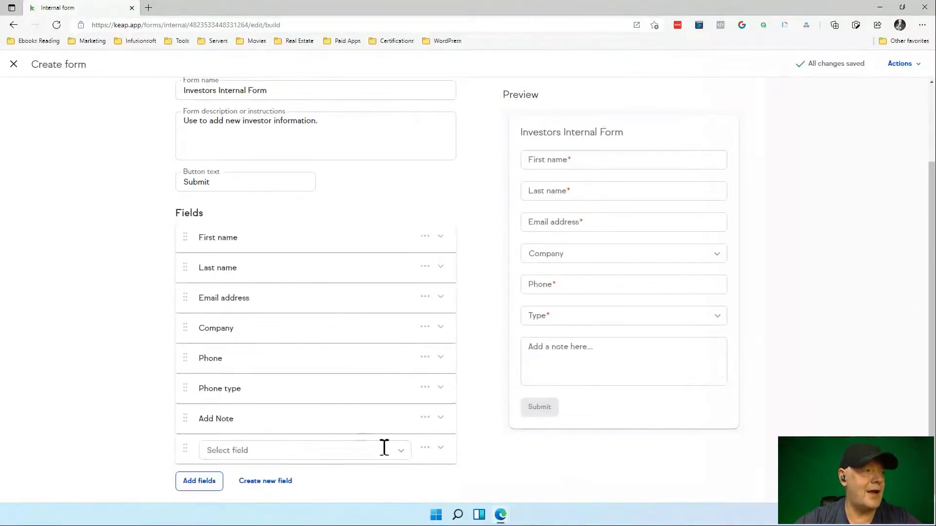
left_click(402, 449)
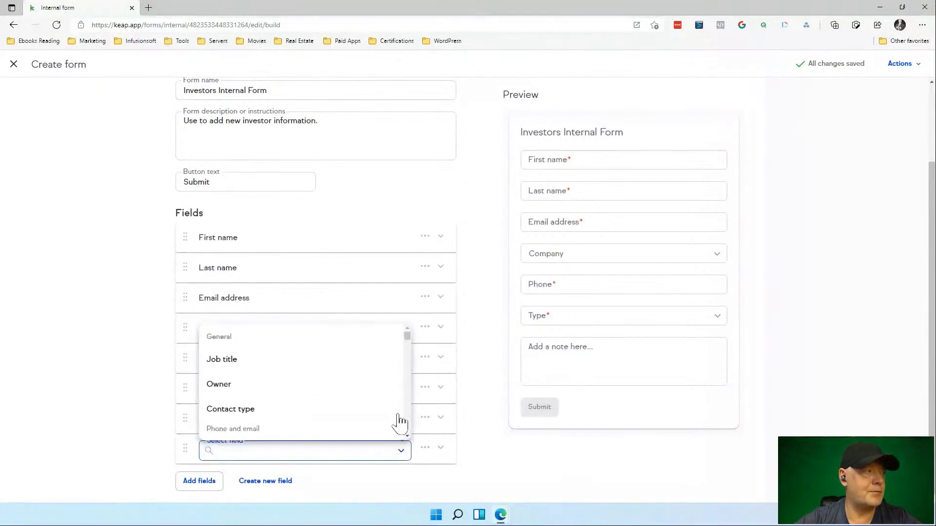
scroll(379, 406, "down", 1)
scroll(379, 406, "down", 6)
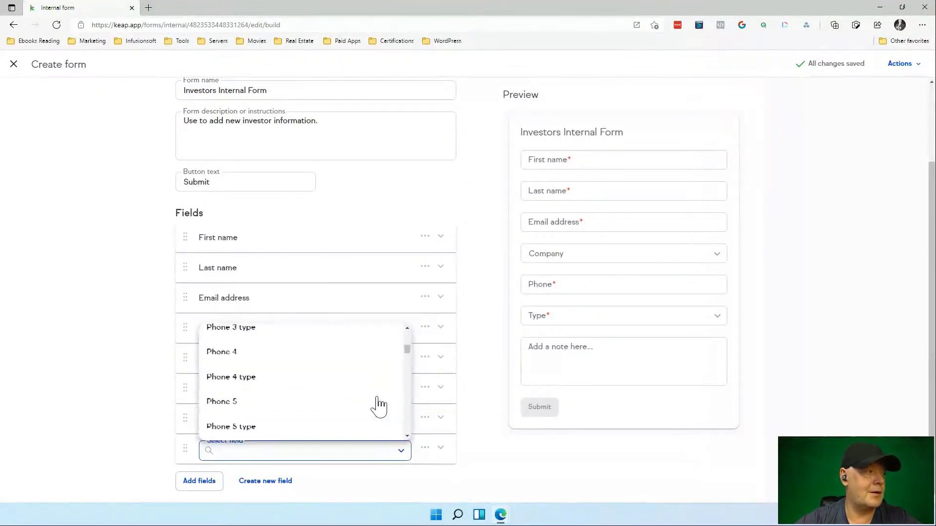
scroll(379, 406, "down", 8)
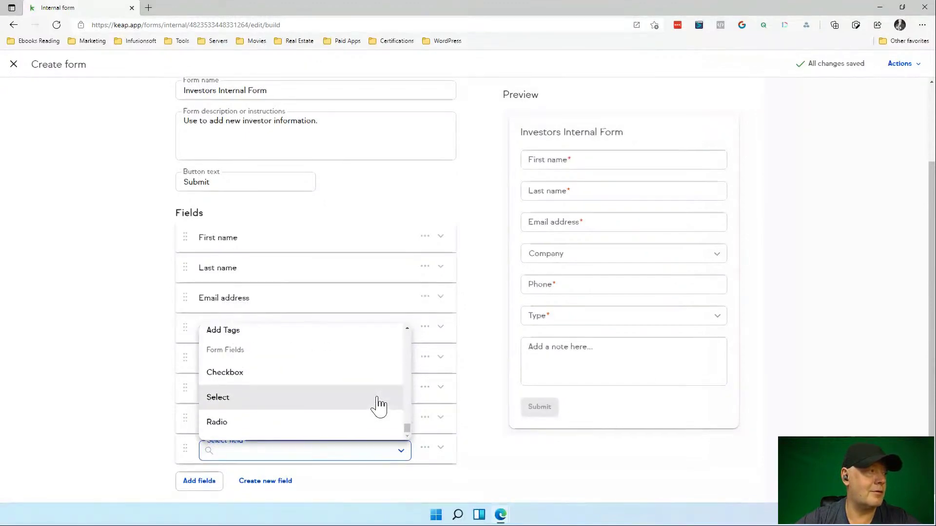
scroll(378, 406, "down", 1)
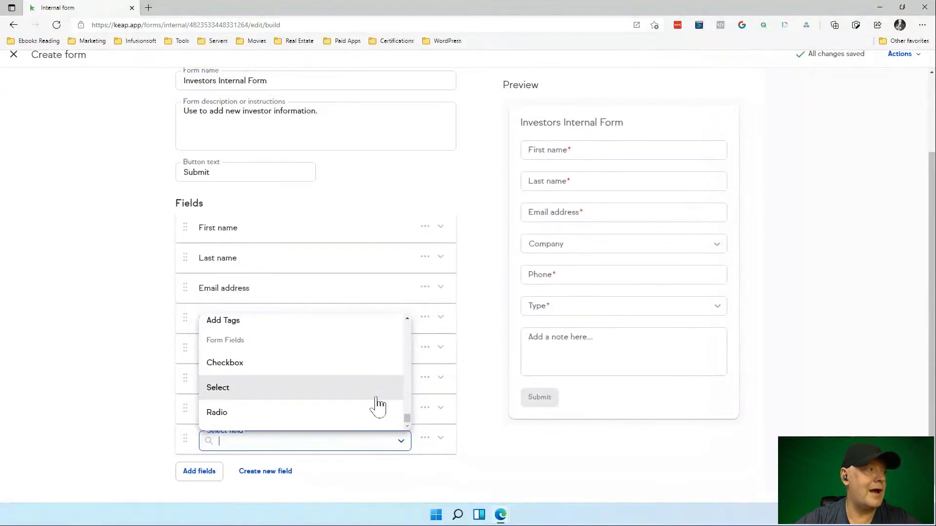
left_click(263, 332)
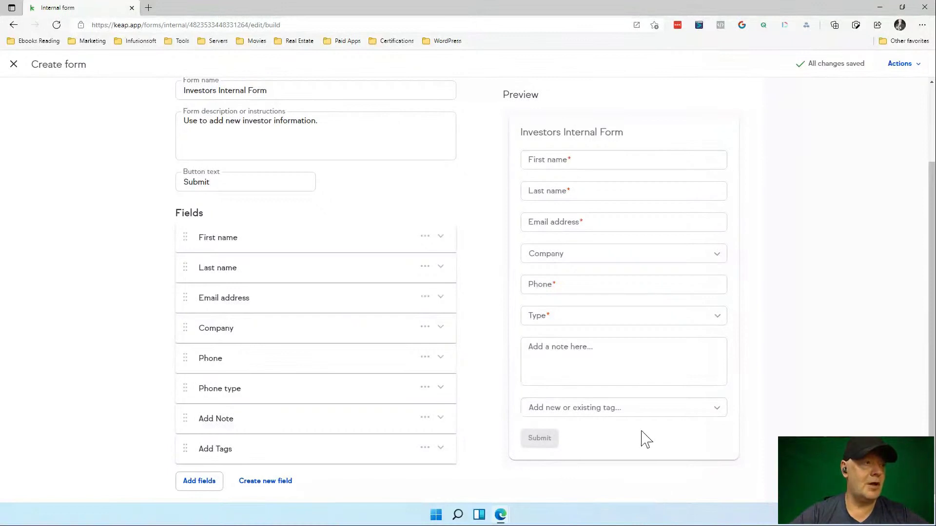
Inspect the Add Tags field options and the preview's tag list, like Prospect Tags -> New Lead, unchanged.
left_click(426, 447)
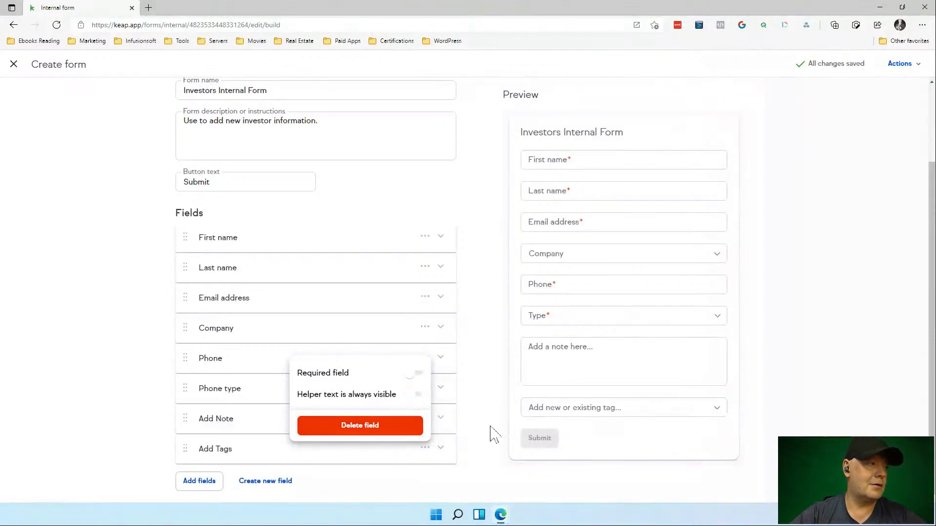
left_click(459, 482)
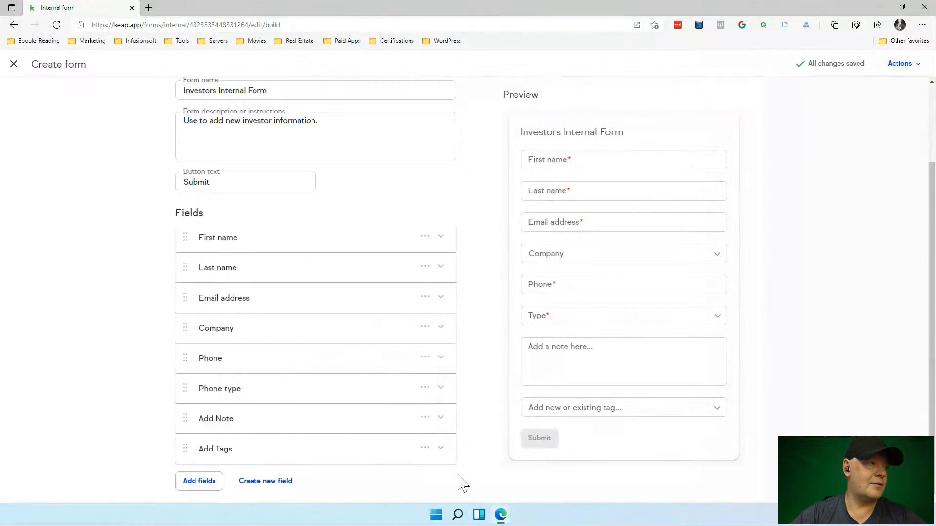
scroll(529, 464, "down", 1)
scroll(527, 464, "up", 1)
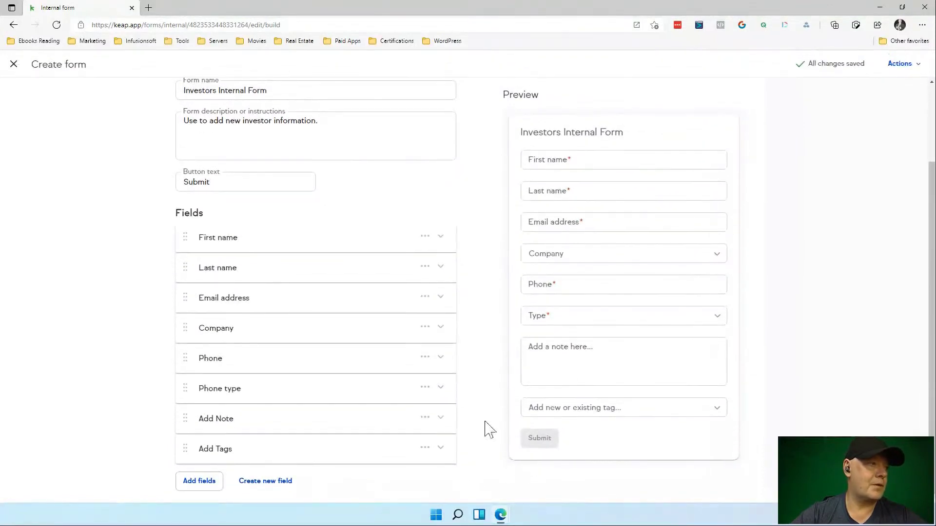
left_click(613, 407)
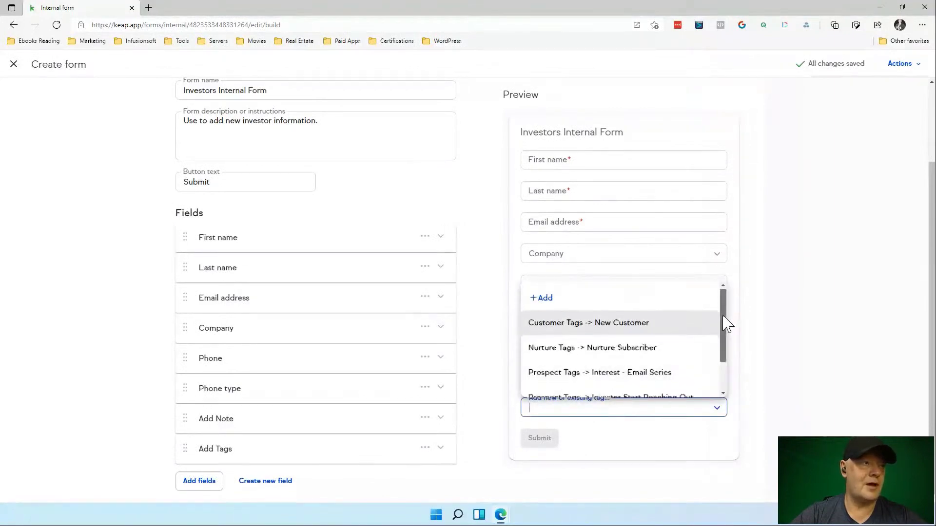
left_click_drag(724, 314, 734, 361)
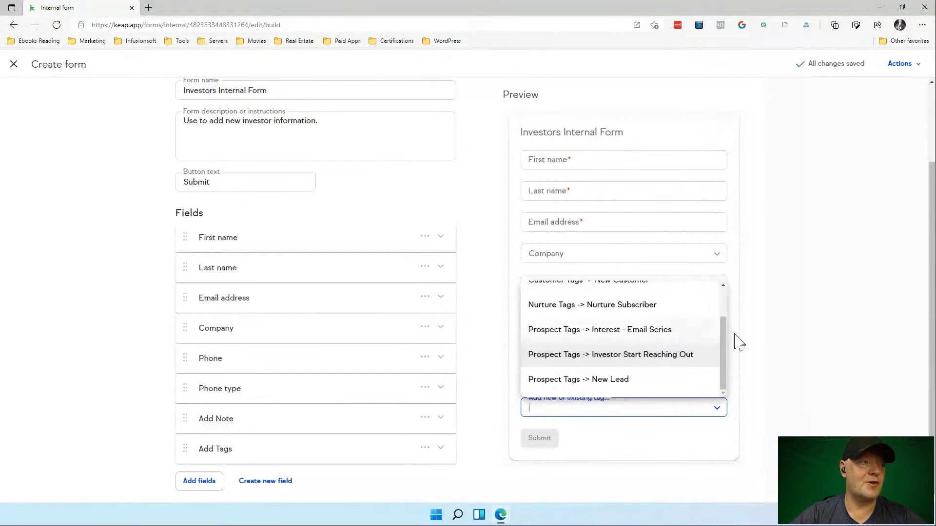
left_click(776, 352)
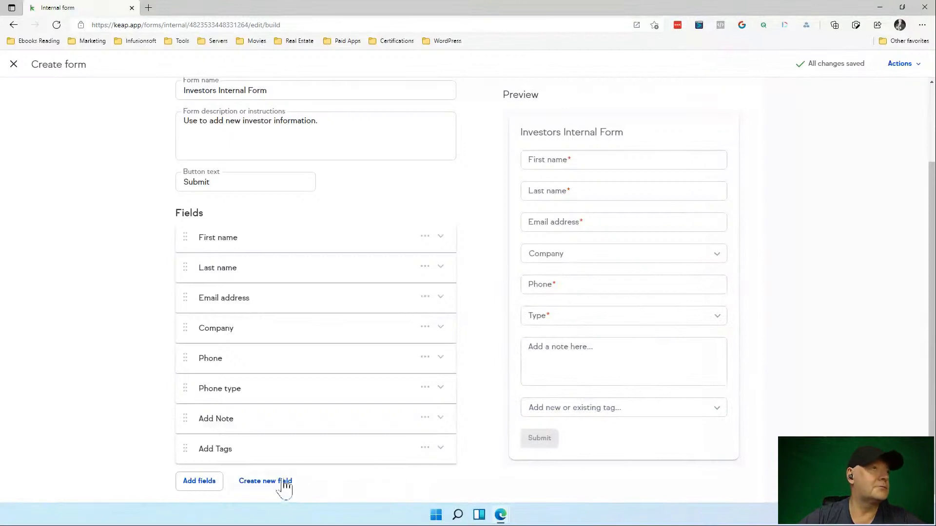
Save and publish the form, then make Add Tags required and publish it again.
left_click(898, 64)
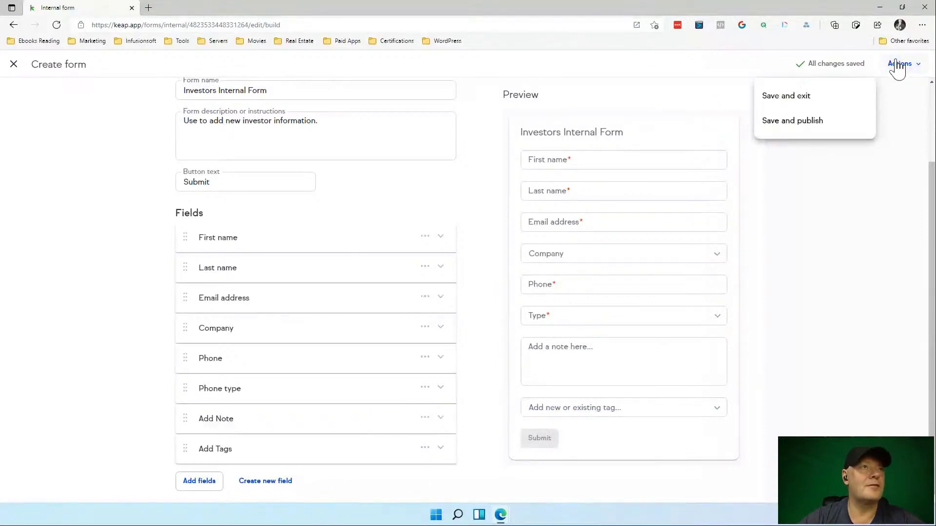
left_click(800, 120)
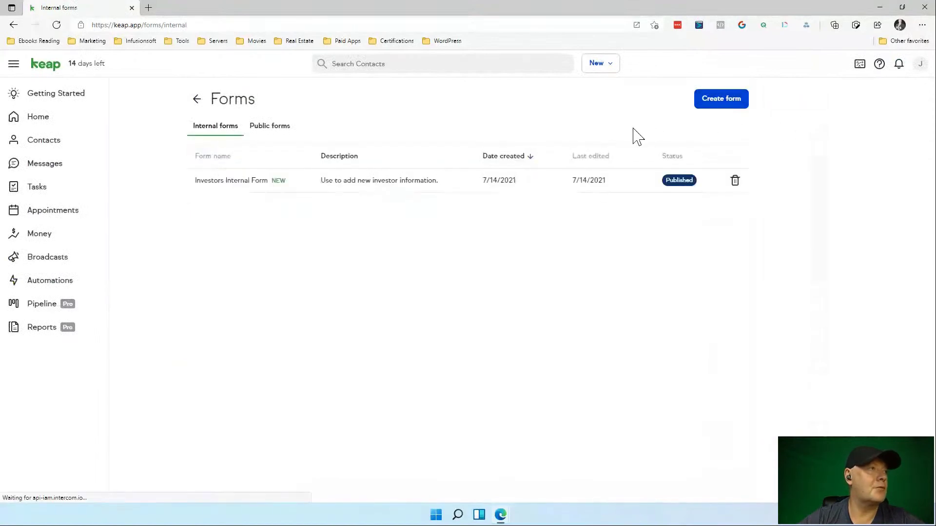
left_click(278, 191)
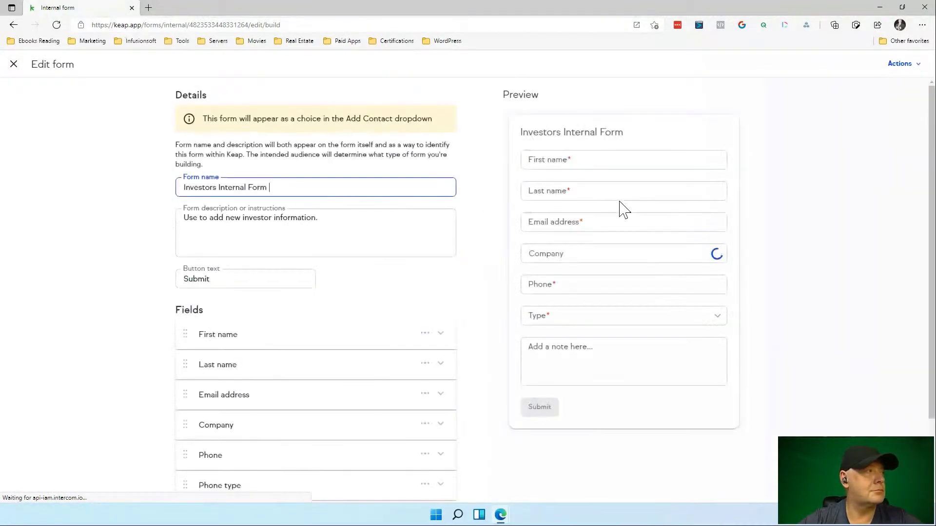
scroll(629, 214, "down", 2)
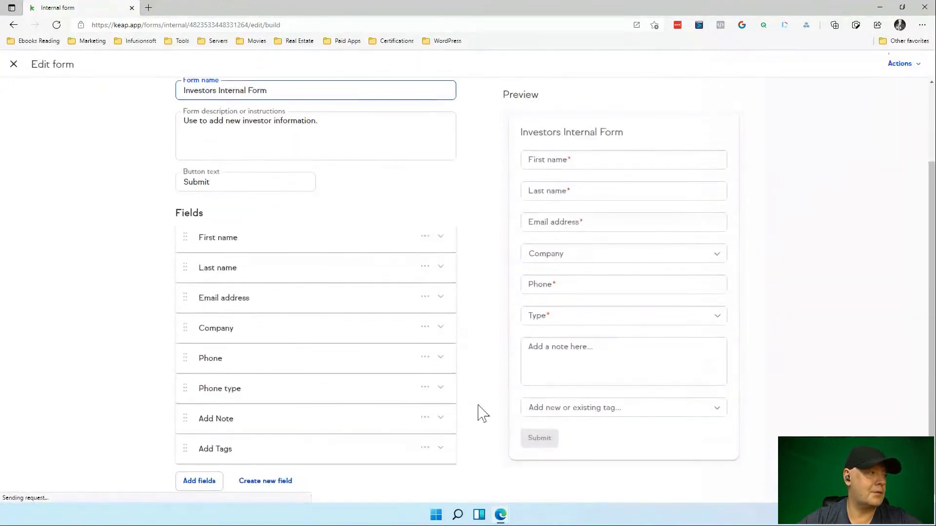
left_click(427, 453)
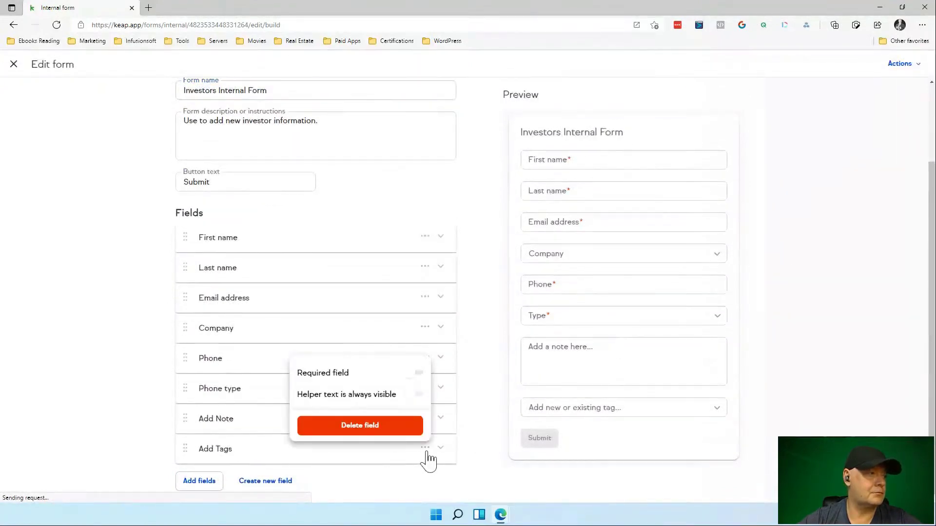
left_click(414, 373)
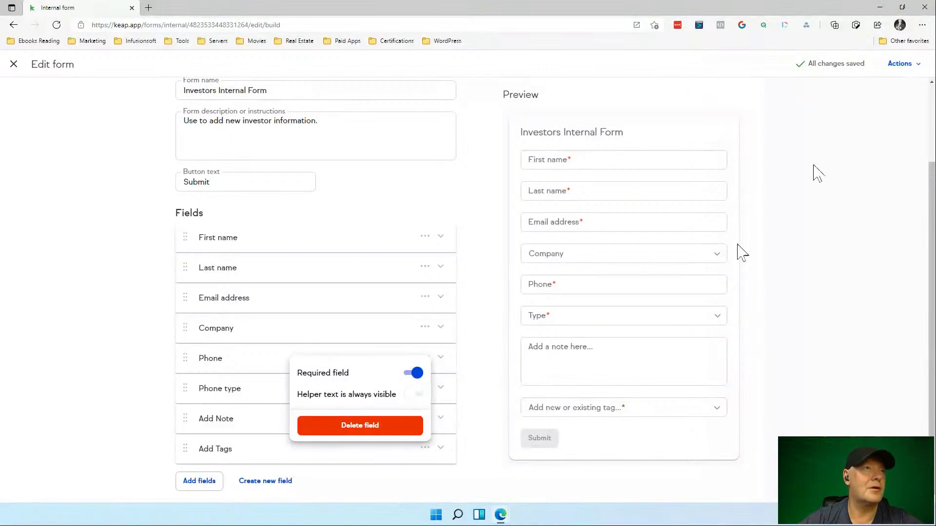
left_click(909, 70)
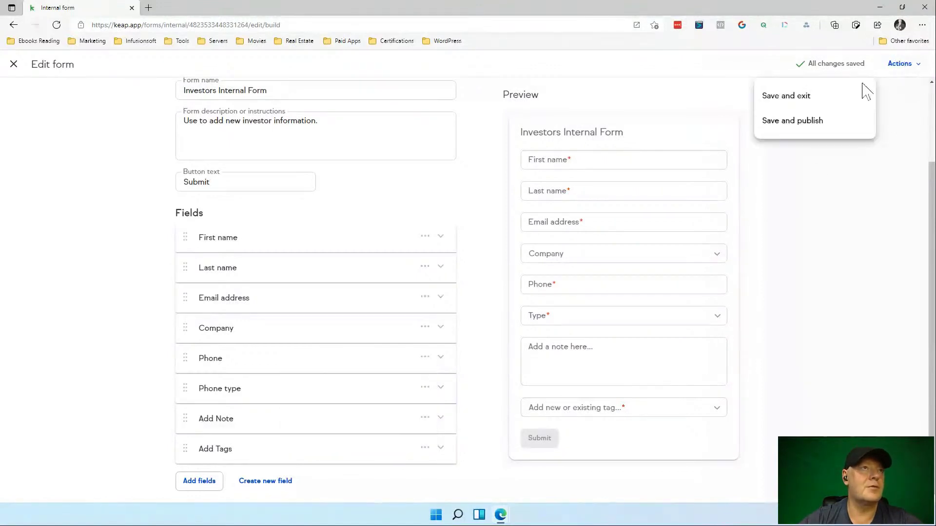
left_click(824, 126)
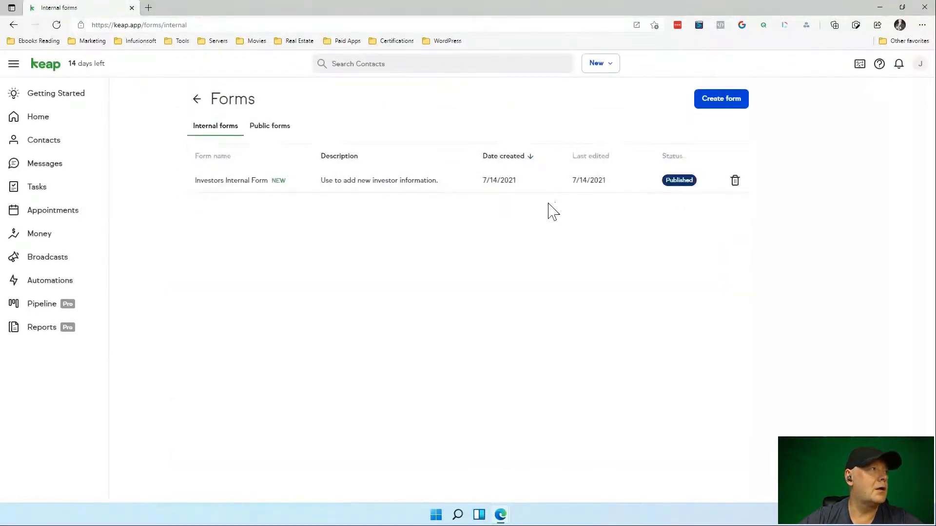
Reopen the Investors Internal Form and turn off Required for the Add Tags field.
left_click(279, 194)
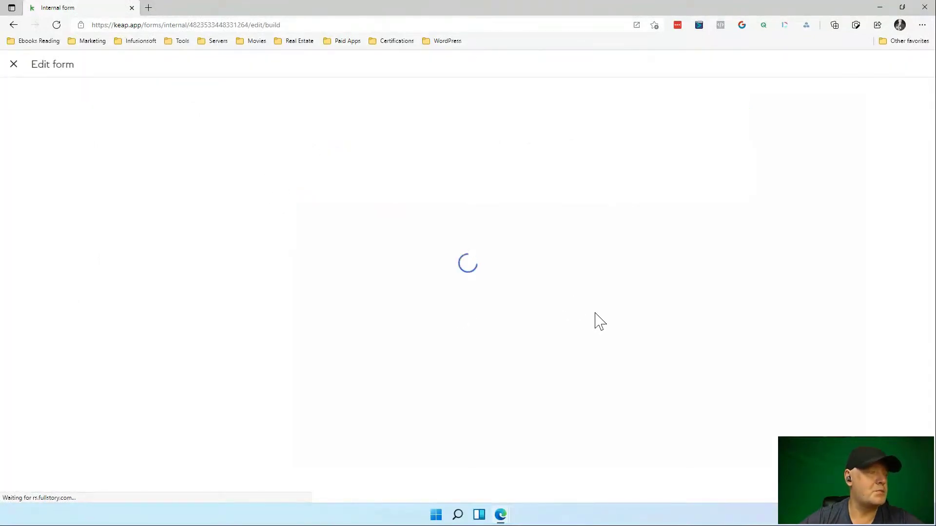
scroll(463, 453, "down", 1)
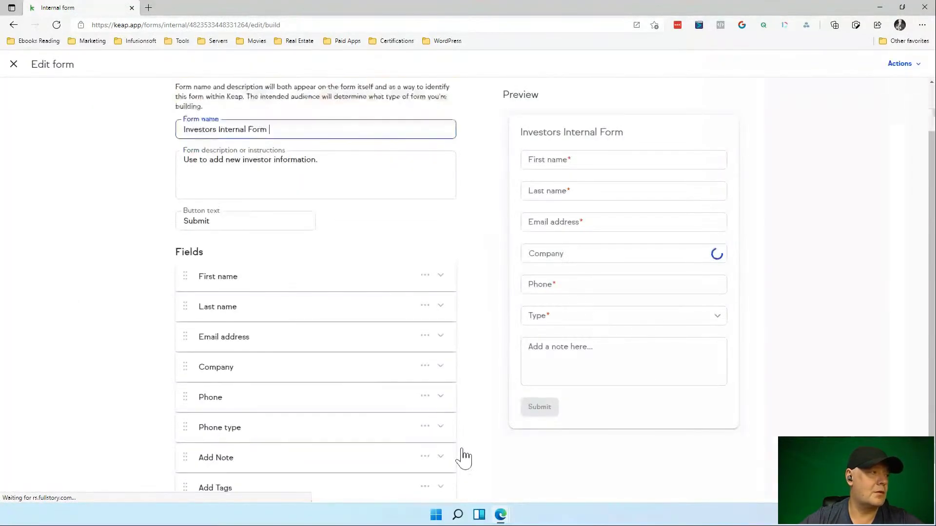
scroll(466, 451, "down", 1)
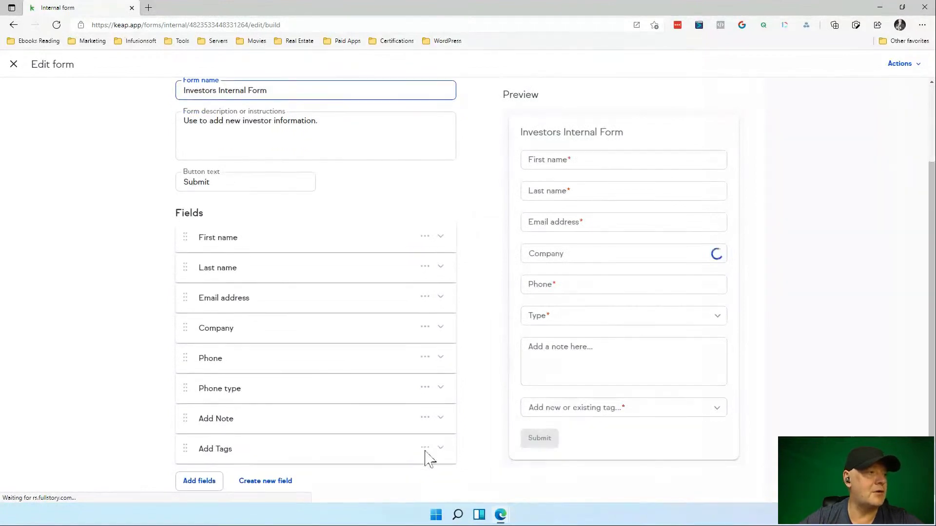
left_click(425, 449)
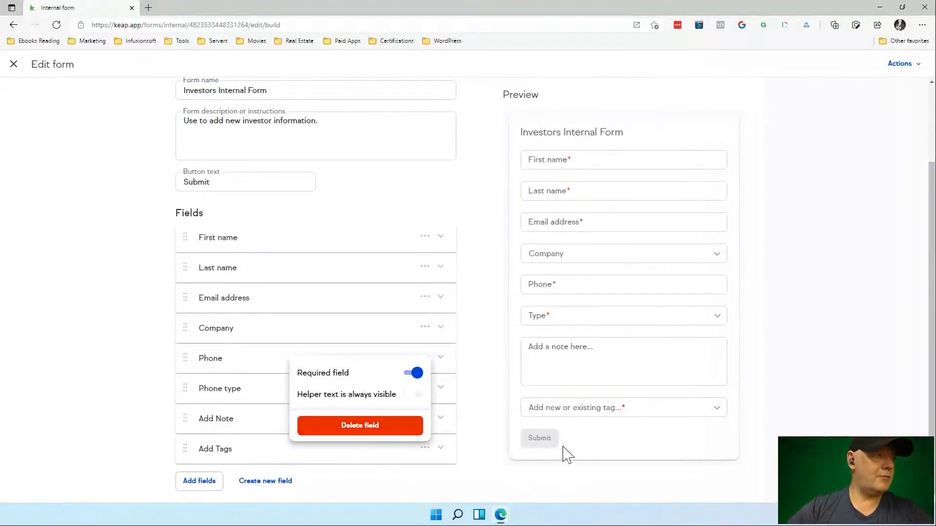
left_click(413, 373)
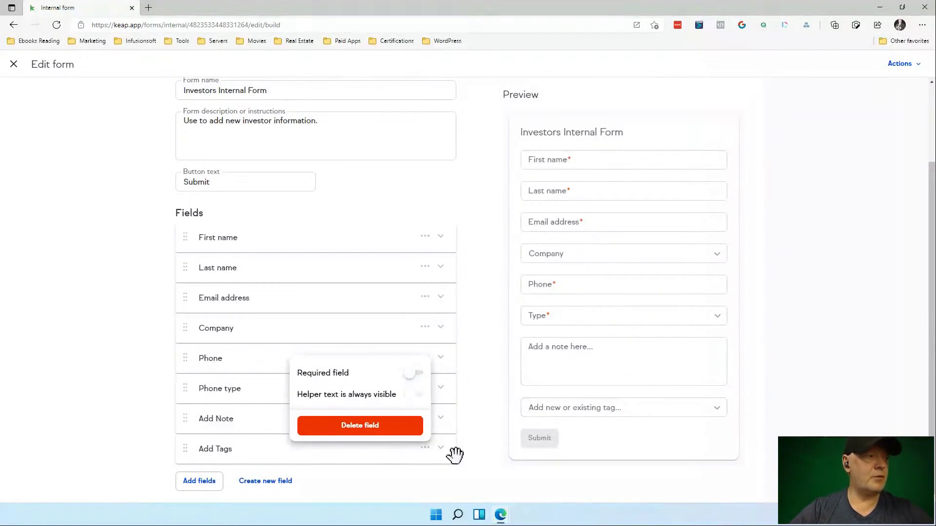
left_click(490, 465)
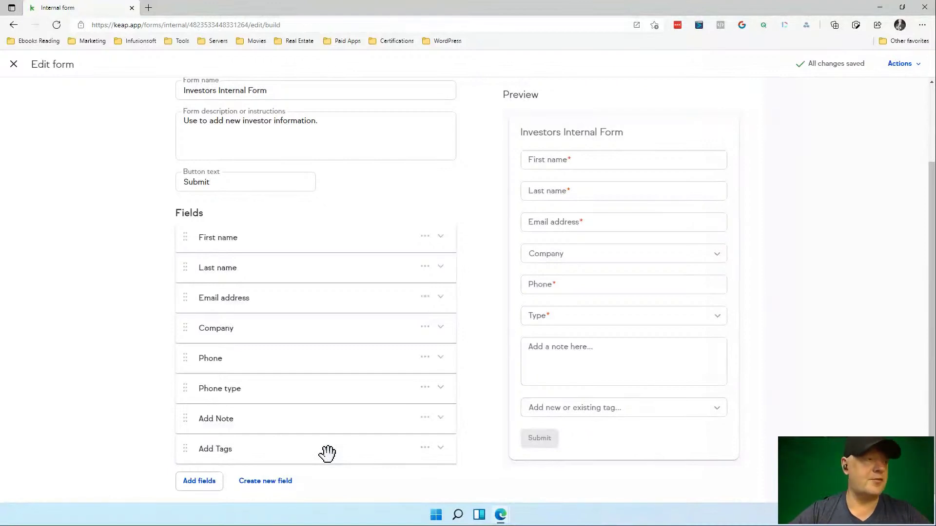
Move Add Tags above Add Note and save and publish the form.
left_click_drag(184, 451, 180, 425)
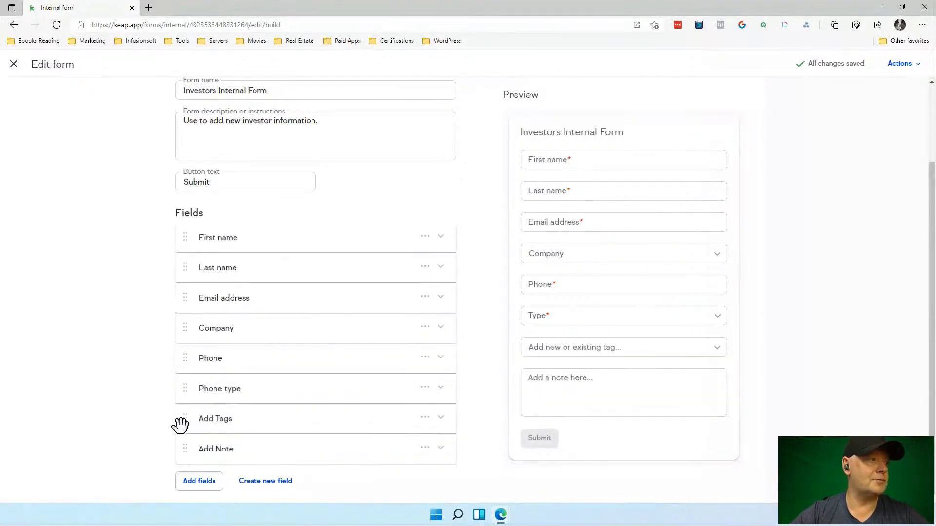
left_click(891, 69)
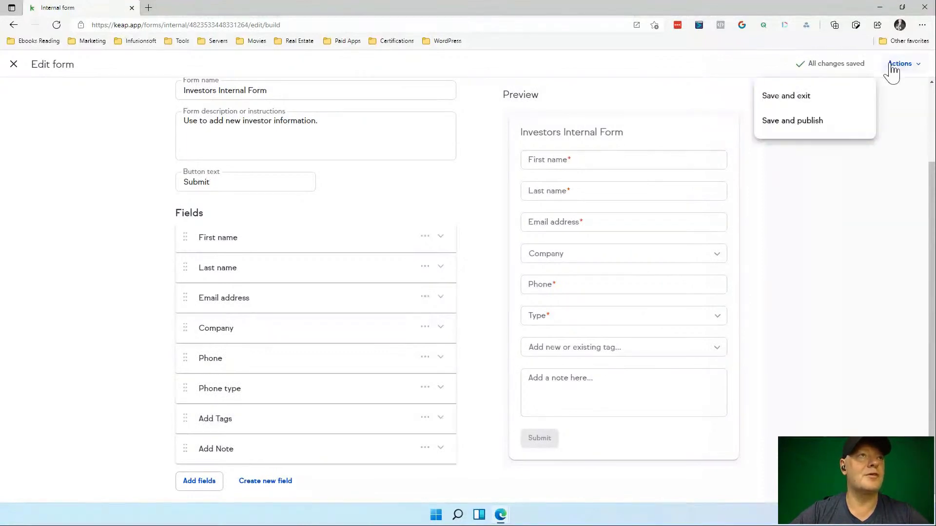
left_click(811, 123)
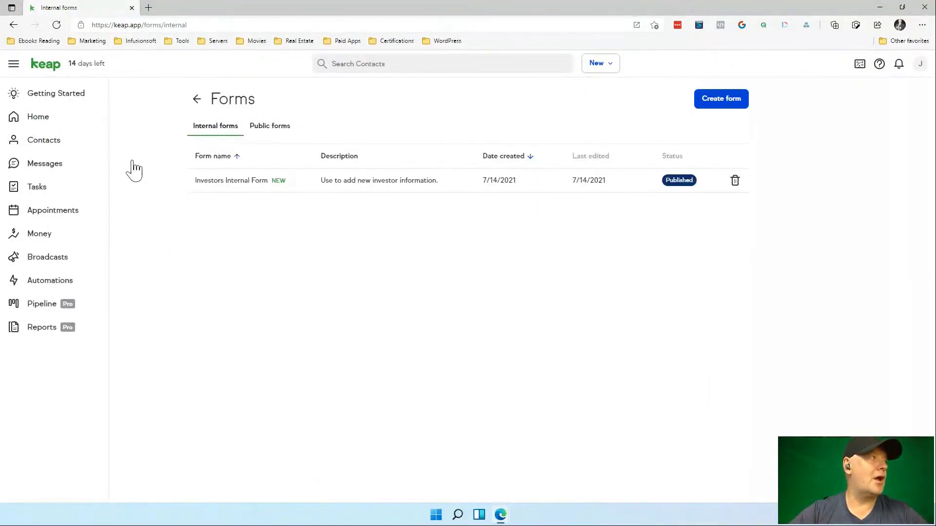
From the Contacts page, start a new contact via New > Contact.
left_click(59, 148)
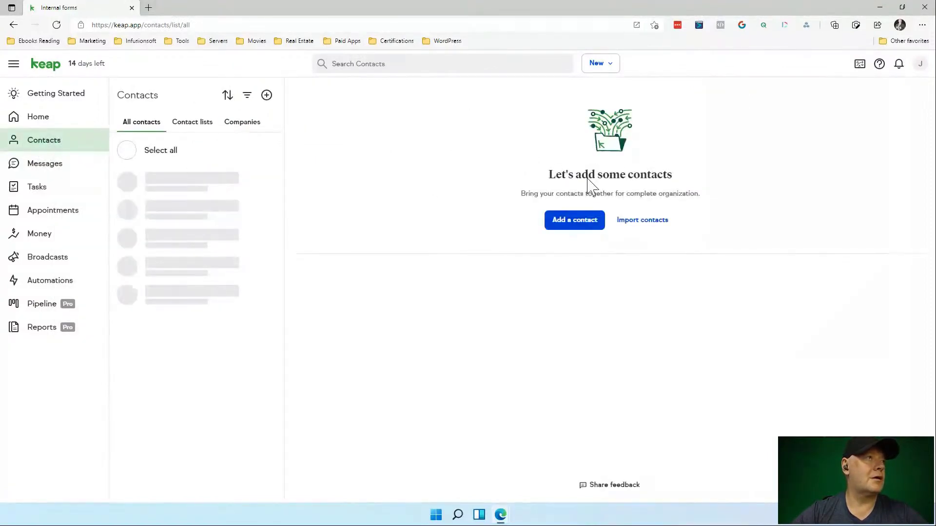
left_click(611, 67)
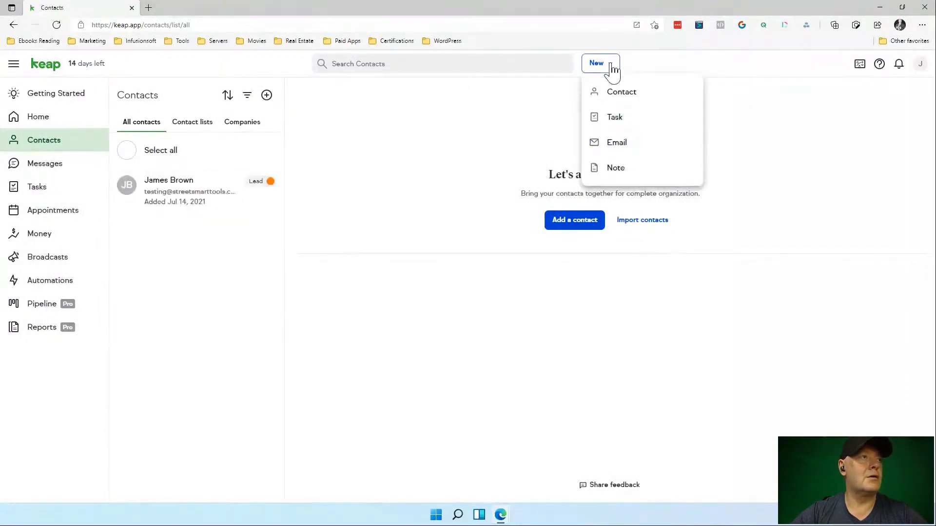
left_click(615, 93)
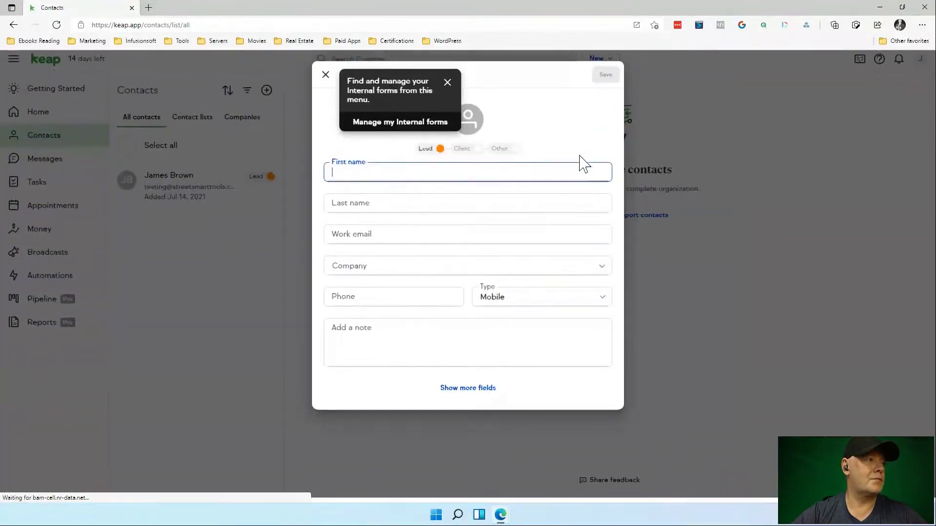
Dismiss the internal forms tip and switch the add-contact dialog to Investors Internal Form.
left_click(447, 87)
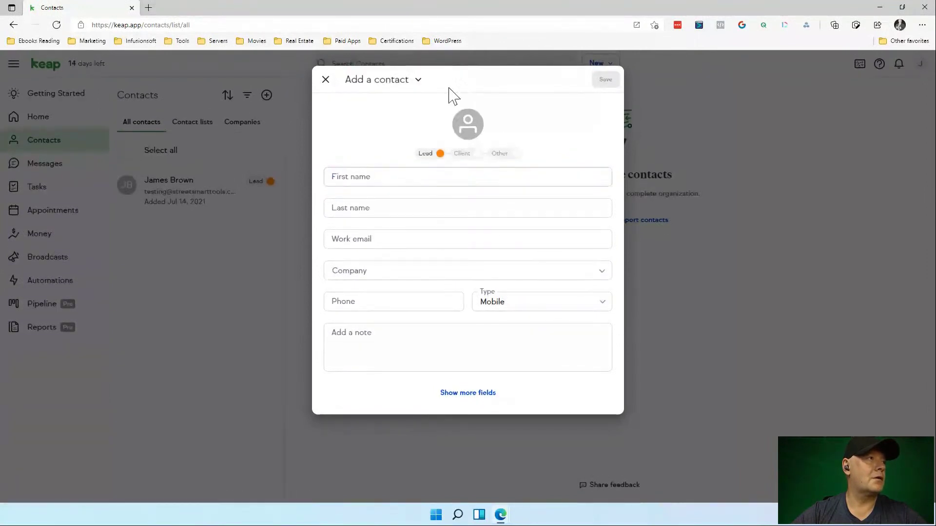
left_click(418, 80)
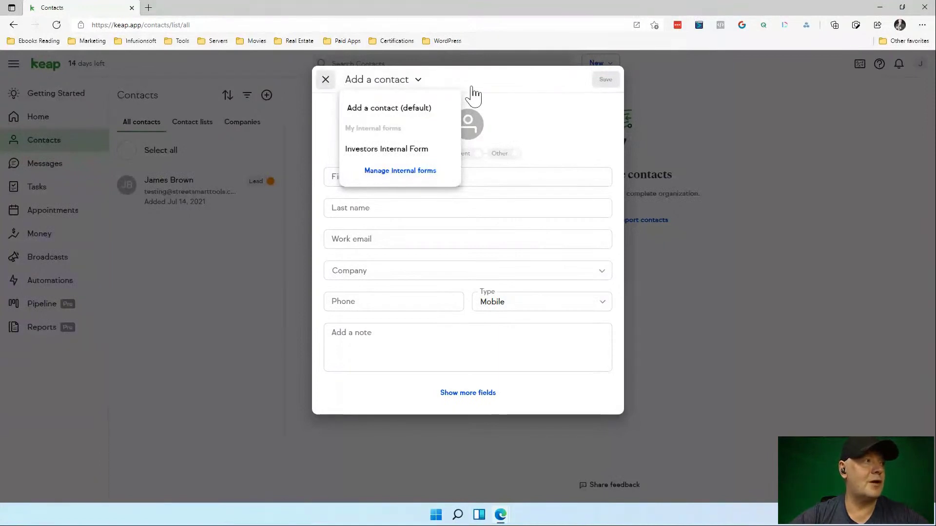
left_click(502, 90)
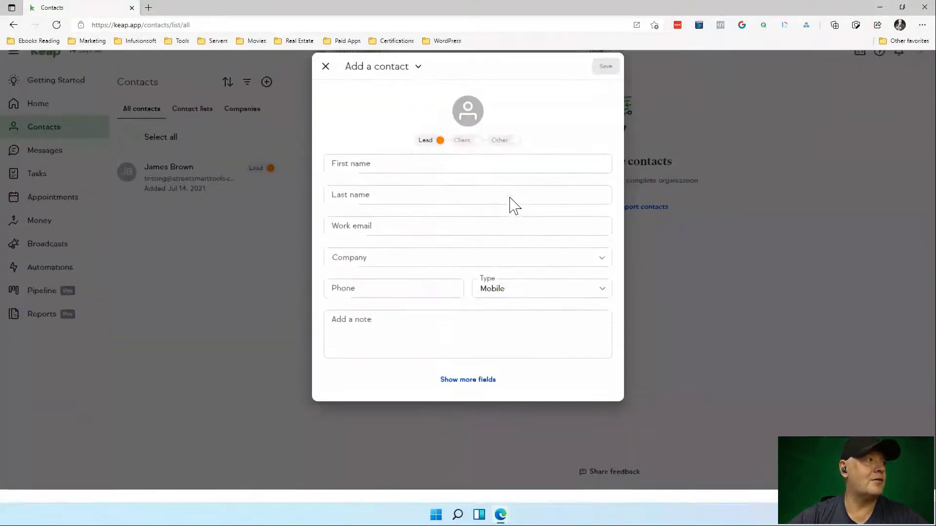
left_click(417, 80)
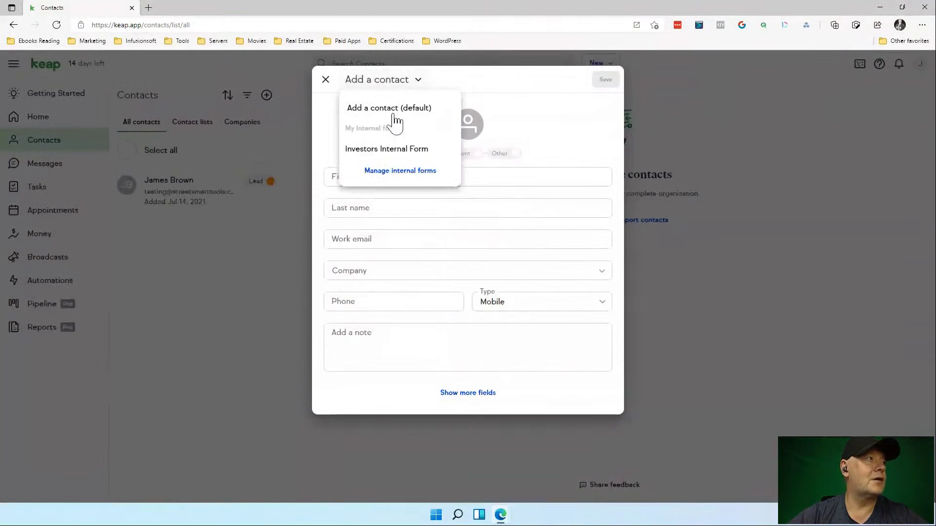
left_click(387, 149)
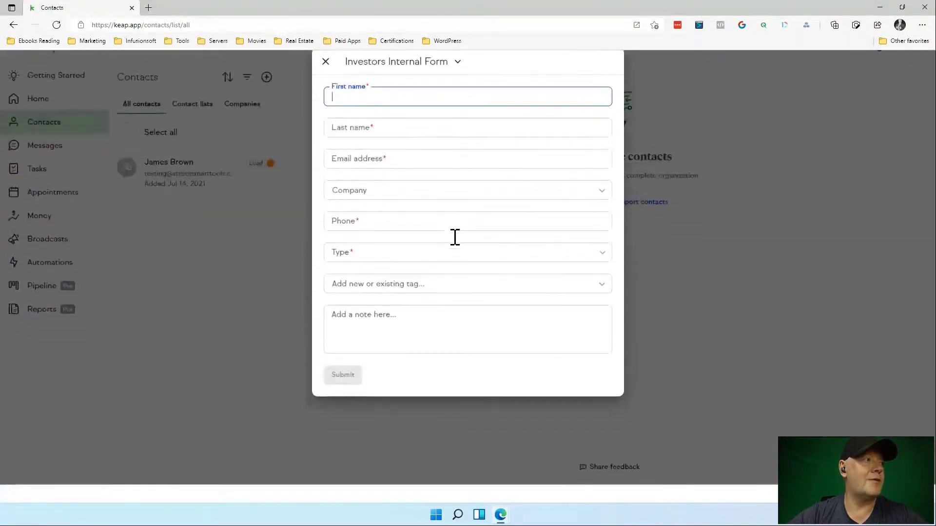
Review the add-contact form's tag and phone Type options, then close it without adding anyone.
left_click(488, 300)
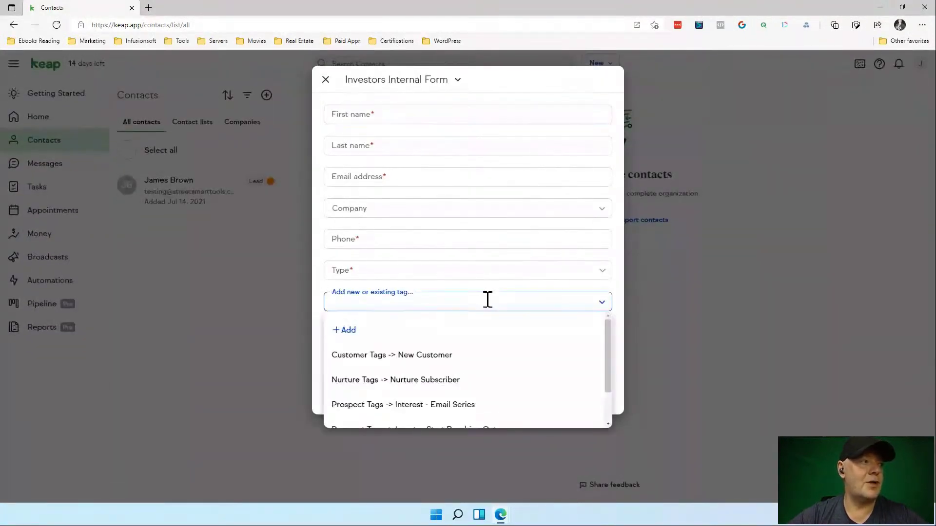
left_click(509, 269)
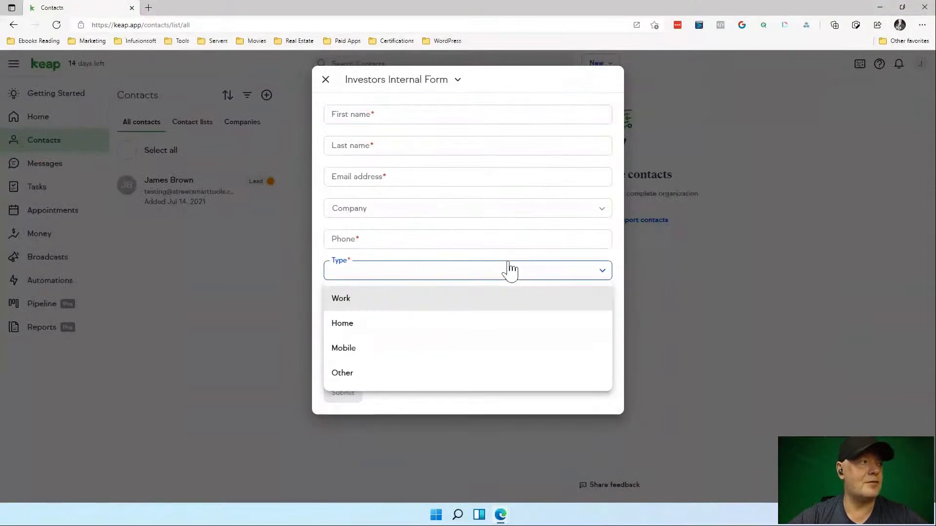
left_click(551, 92)
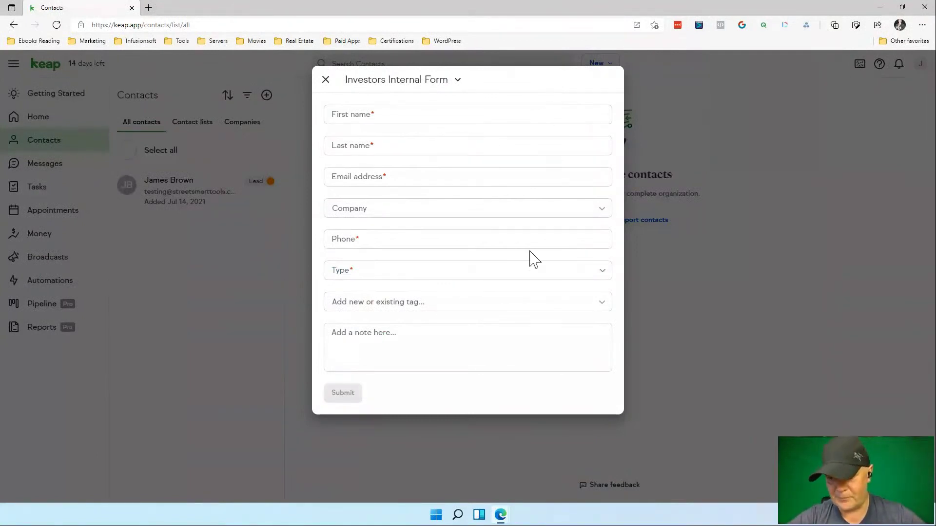
left_click(326, 80)
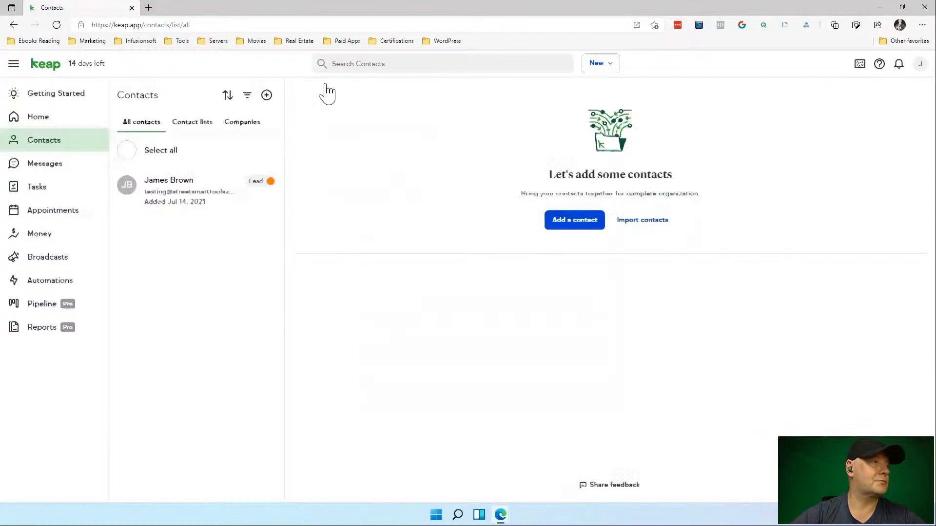
Open Getting Started and find the 'Create and connect a public form to your website' task.
left_click(70, 99)
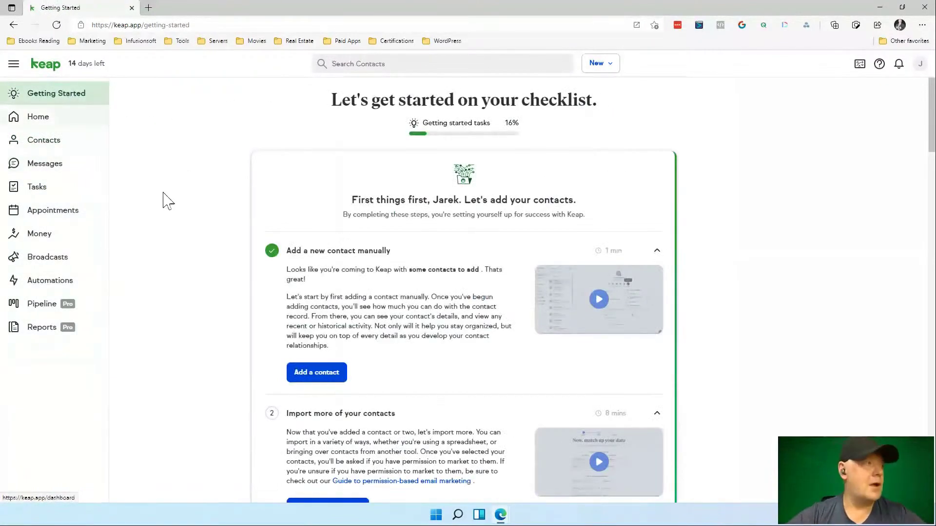
scroll(428, 320, "down", 12)
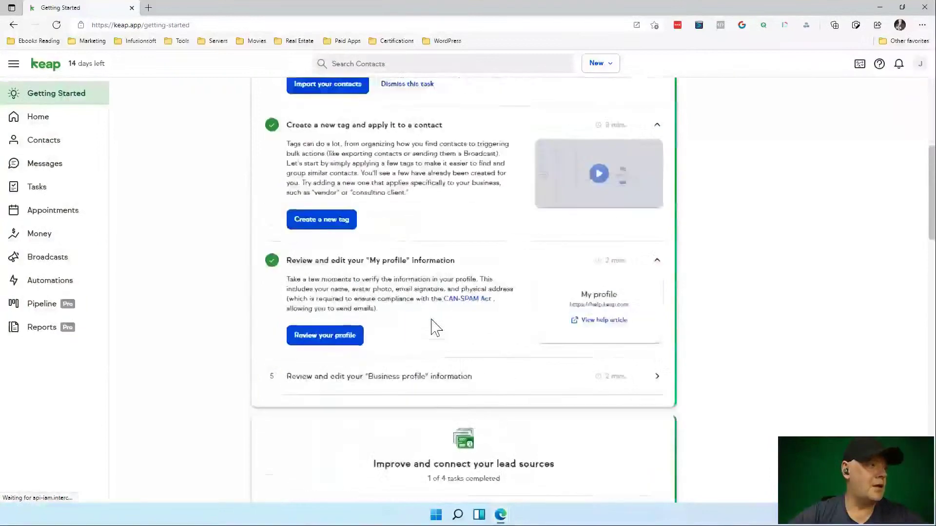
scroll(431, 327, "down", 6)
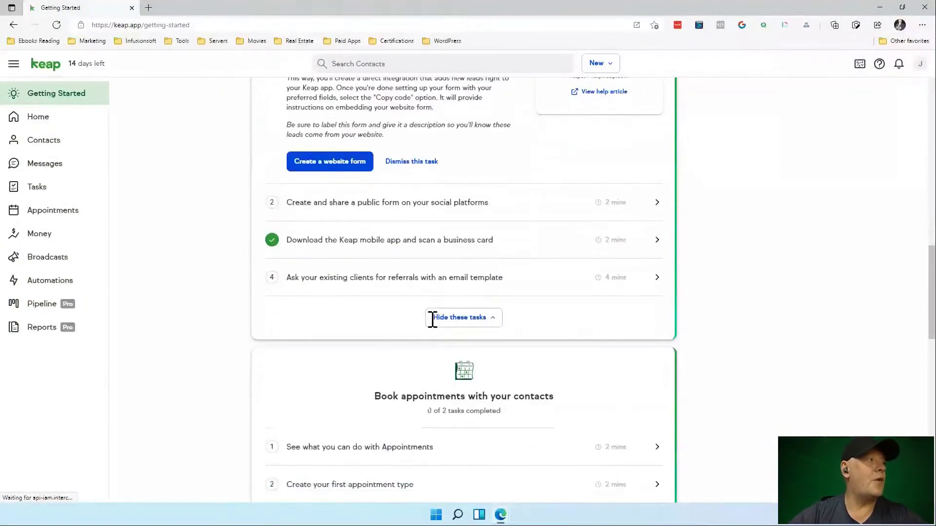
scroll(469, 209, "up", 2)
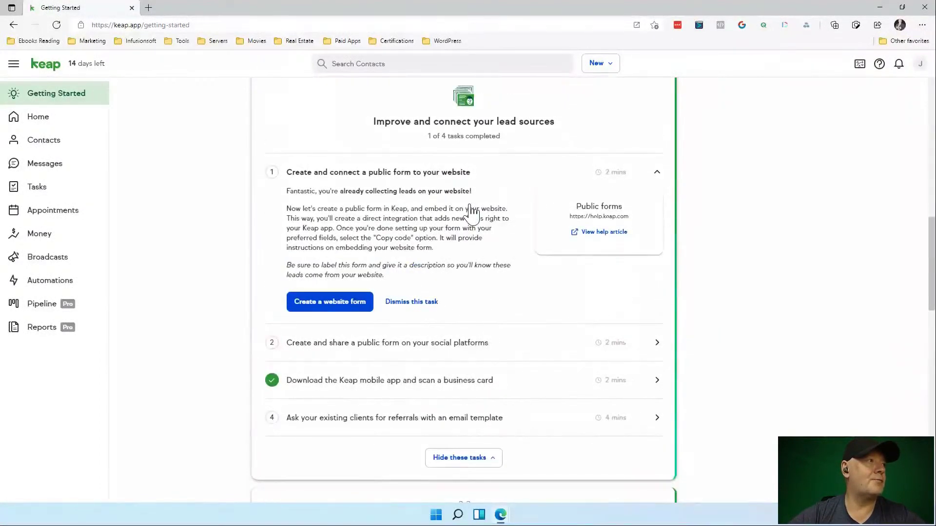
Create a new public website form from the Contact form template.
left_click(338, 308)
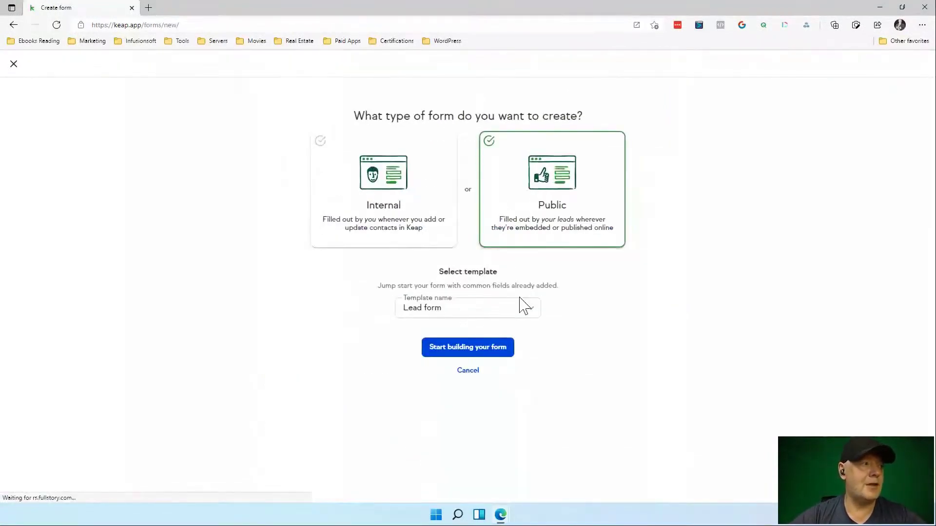
left_click(520, 310)
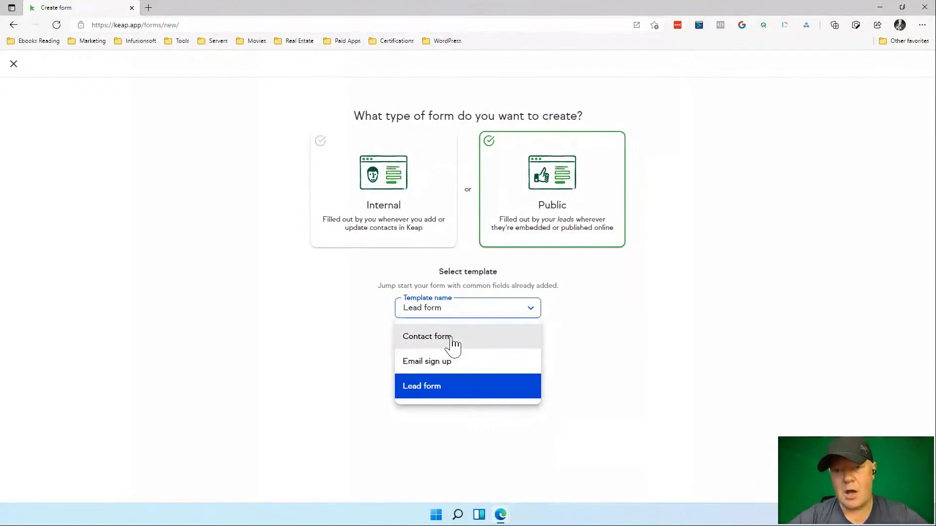
left_click(453, 344)
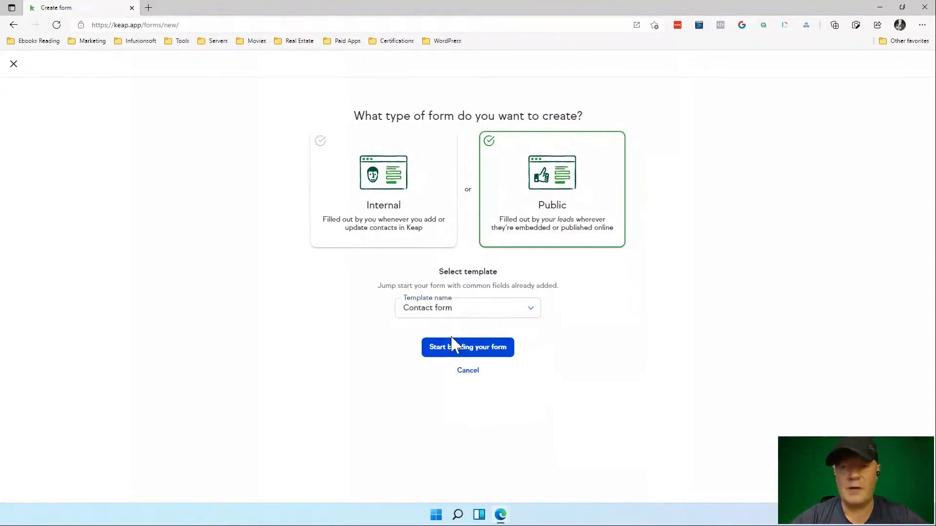
left_click(454, 346)
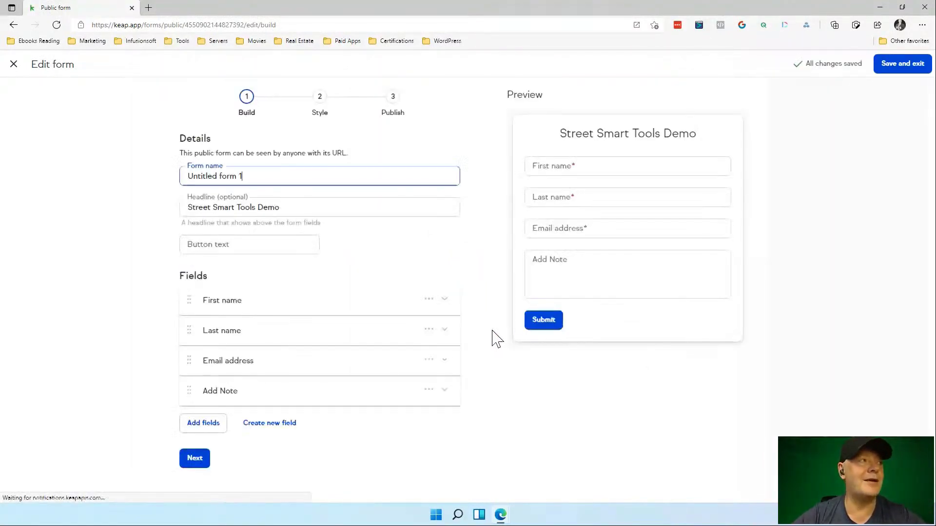
Rename the form from 'Untitled form 1' to 'Contact Us'.
left_click_drag(262, 176, 103, 196)
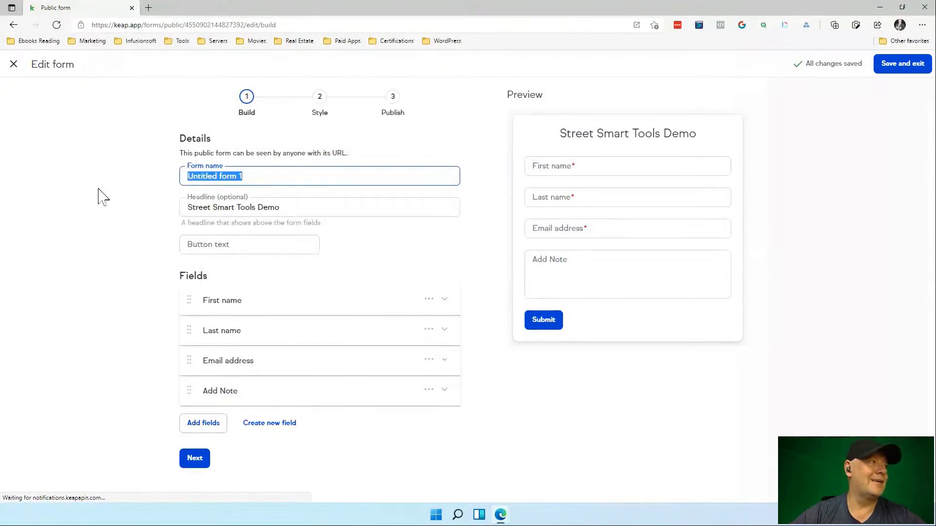
type("Contac")
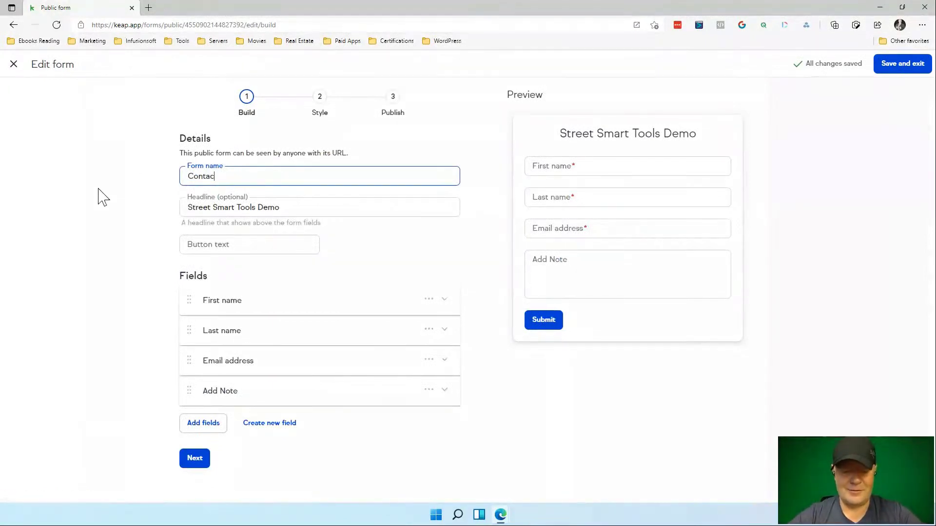
type("t Us")
key("Tab")
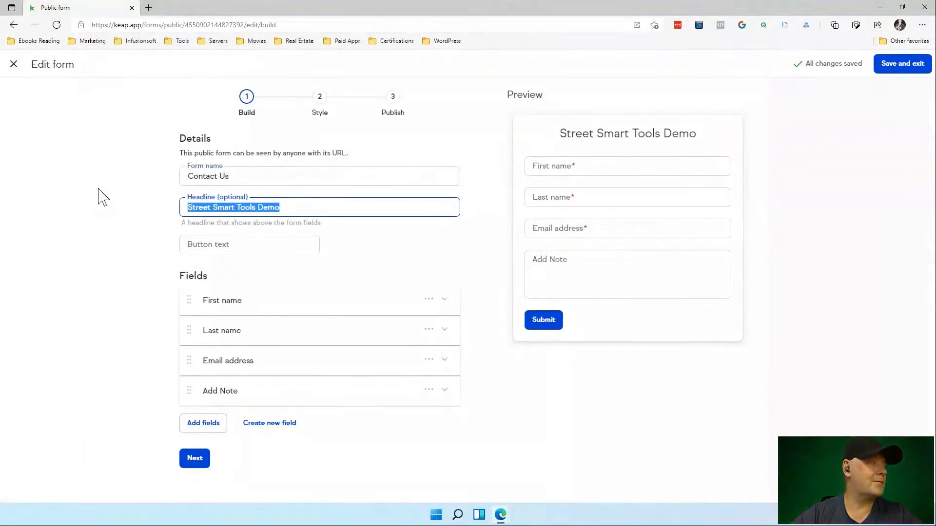
Set the form's button label to 'Contact Us' and continue to the Style step.
left_click(235, 244)
type("Contact U")
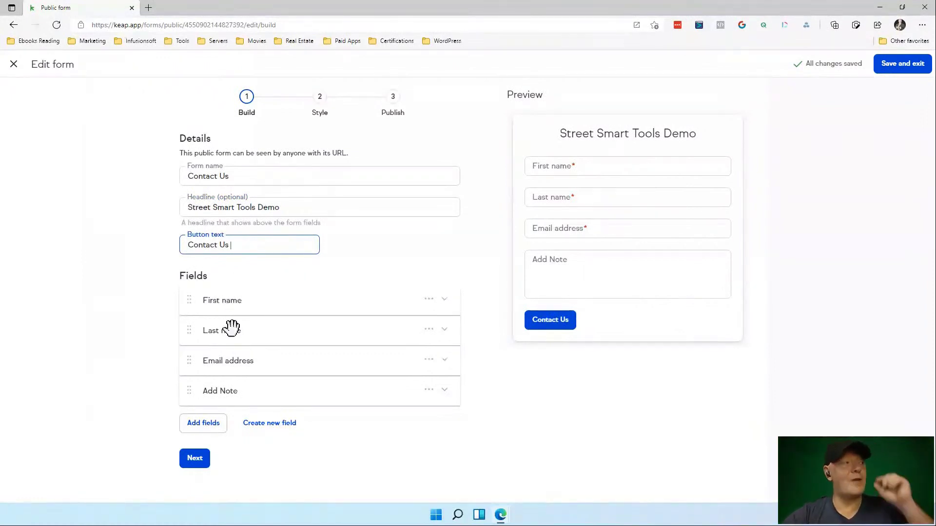
type("s")
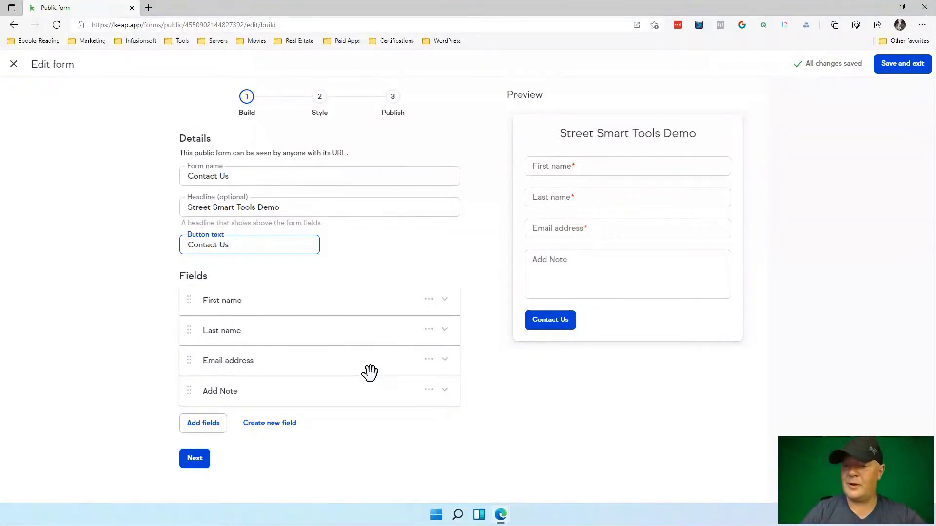
left_click(196, 458)
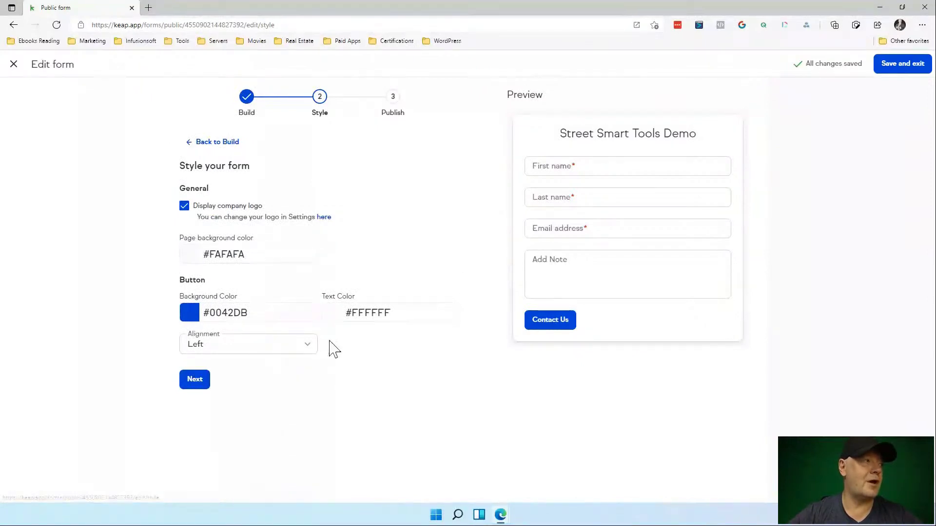
Try Center and Left button alignment, settle on Full width, and continue to Publish.
left_click(307, 346)
left_click(288, 401)
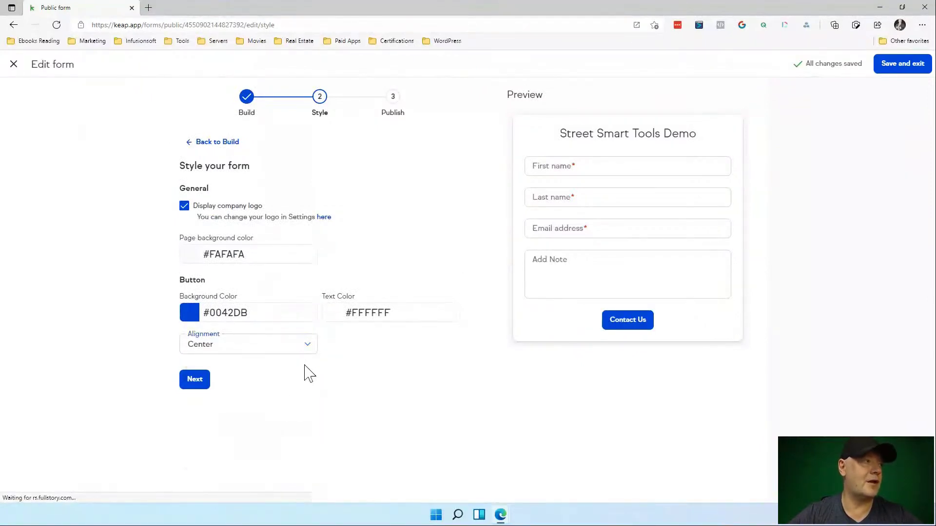
left_click(307, 348)
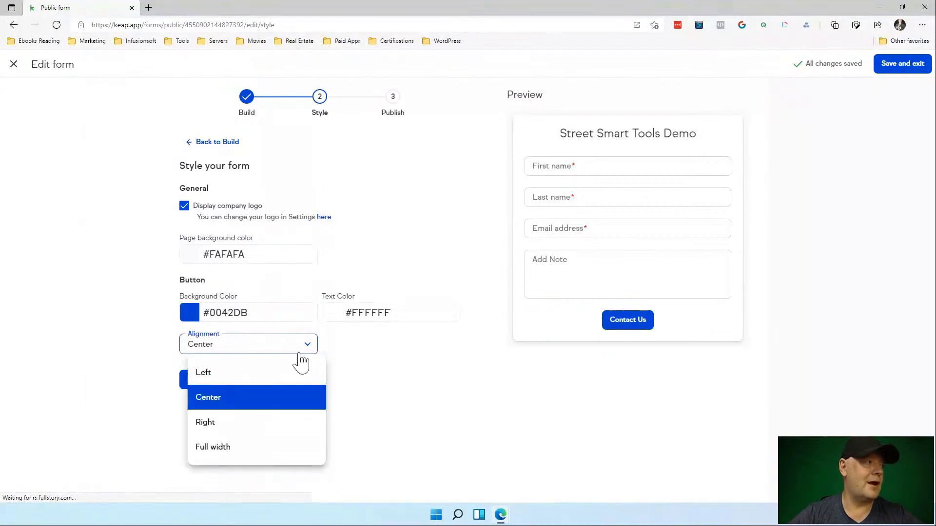
left_click(283, 380)
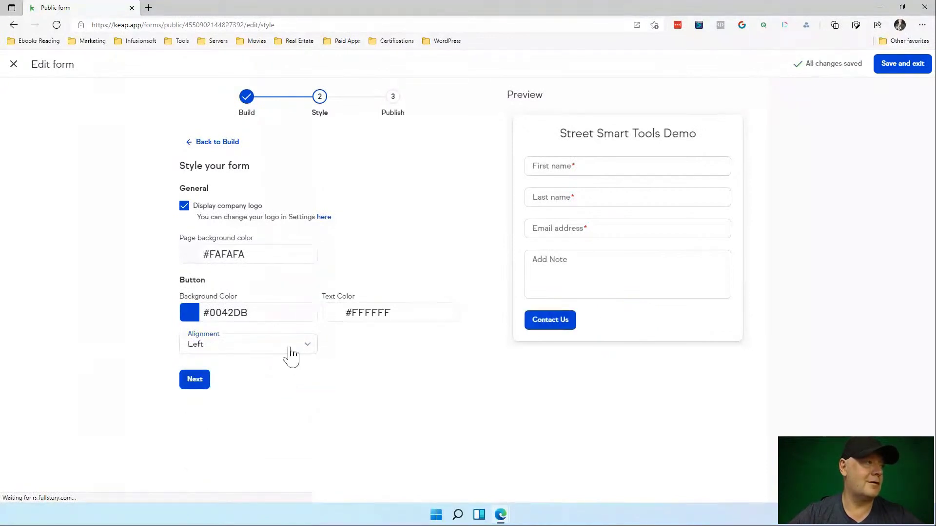
left_click(287, 350)
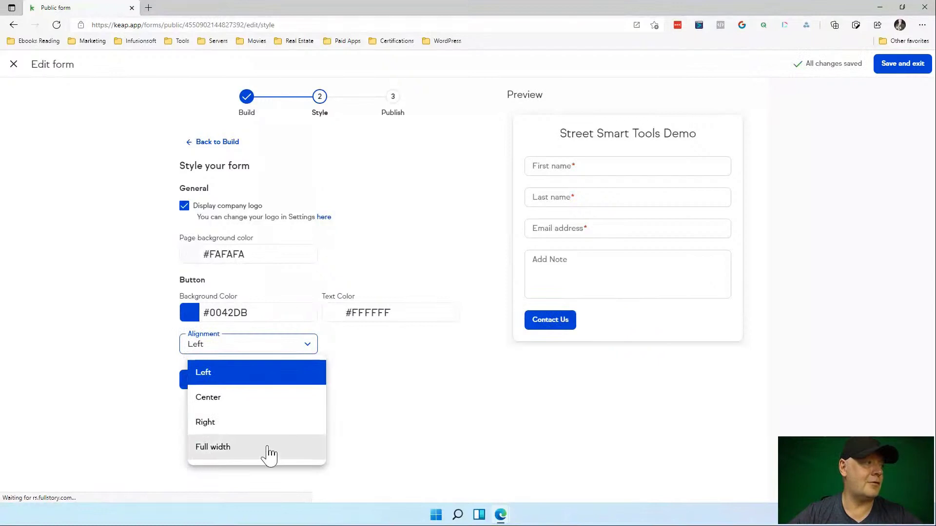
left_click(270, 451)
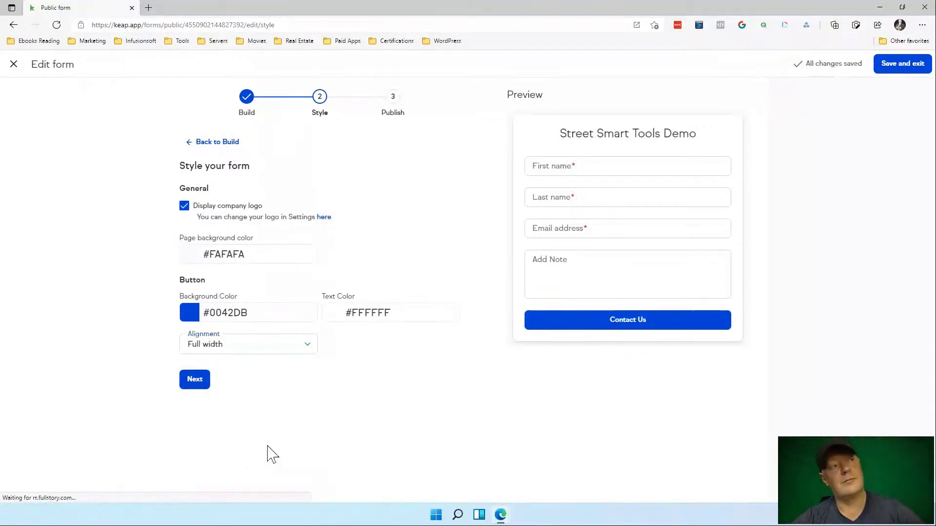
left_click(195, 384)
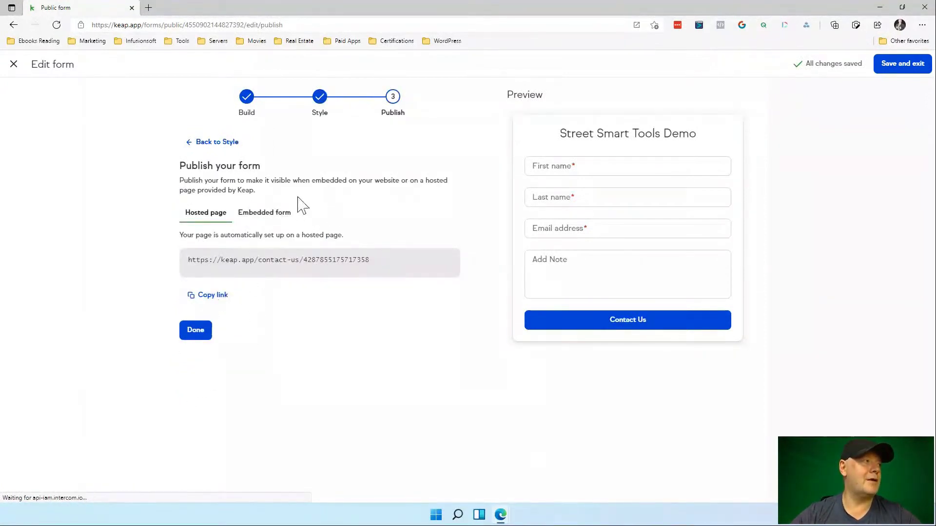
Copy the hosted page URL, load it in a new browser tab, then finish the form.
left_click_drag(370, 264, 188, 270)
right_click(195, 266)
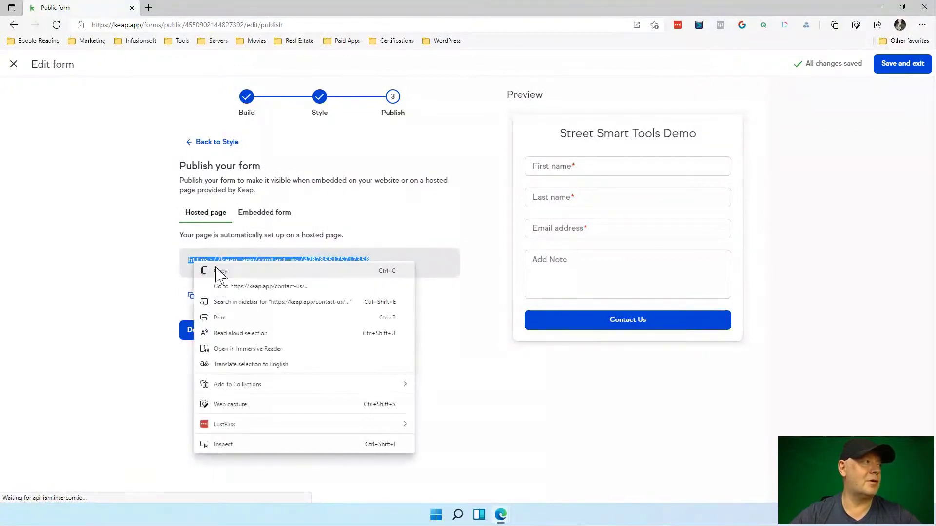
left_click(224, 274)
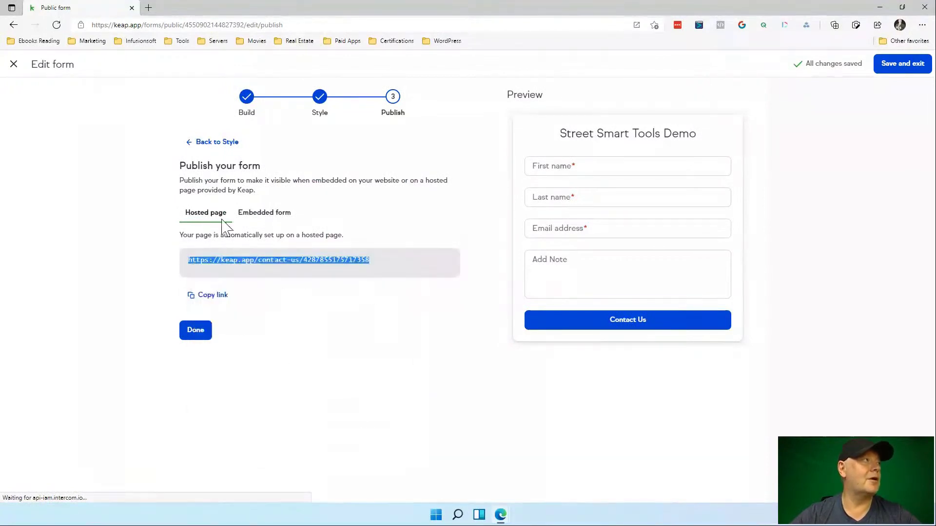
left_click(148, 8)
key("ctrl+v")
key("Return")
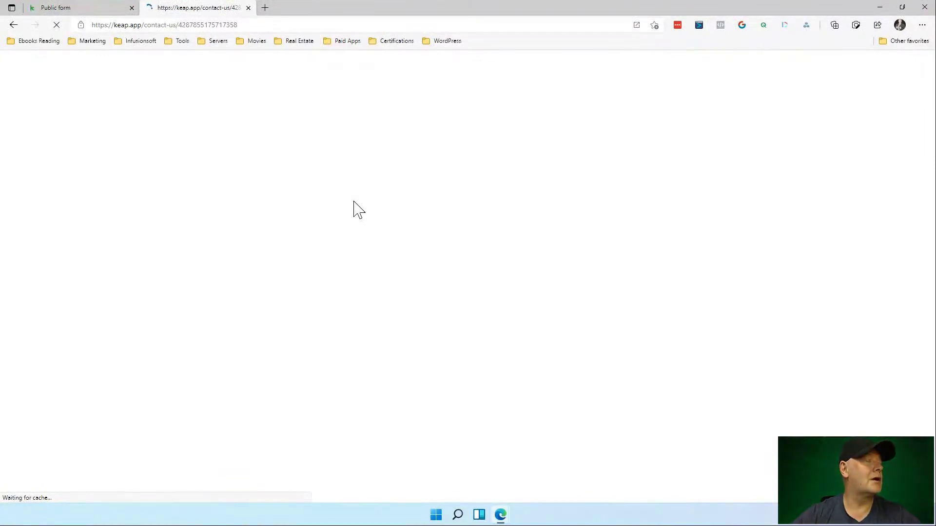
left_click(96, 12)
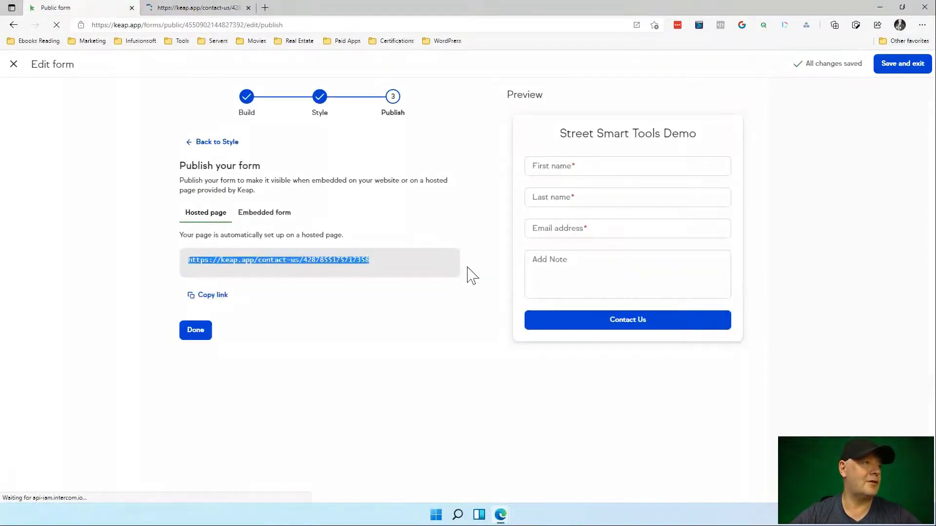
left_click(197, 336)
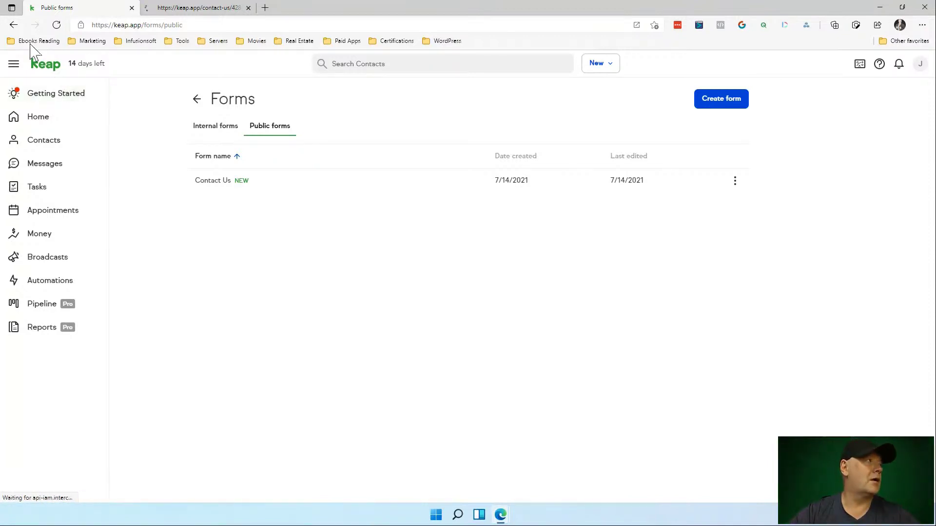
Reopen the Contact Us form and advance past Build and Style to the Publish step.
left_click(226, 185)
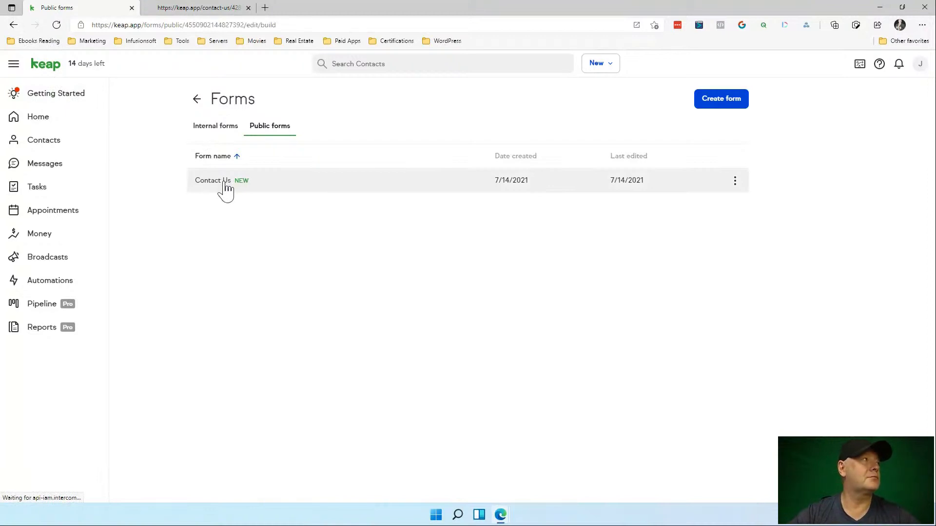
left_click(230, 9)
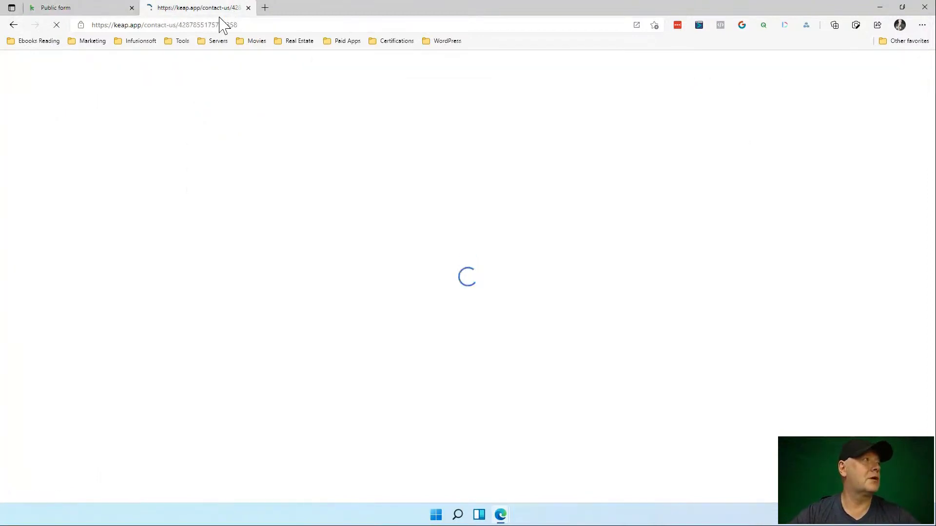
left_click(64, 14)
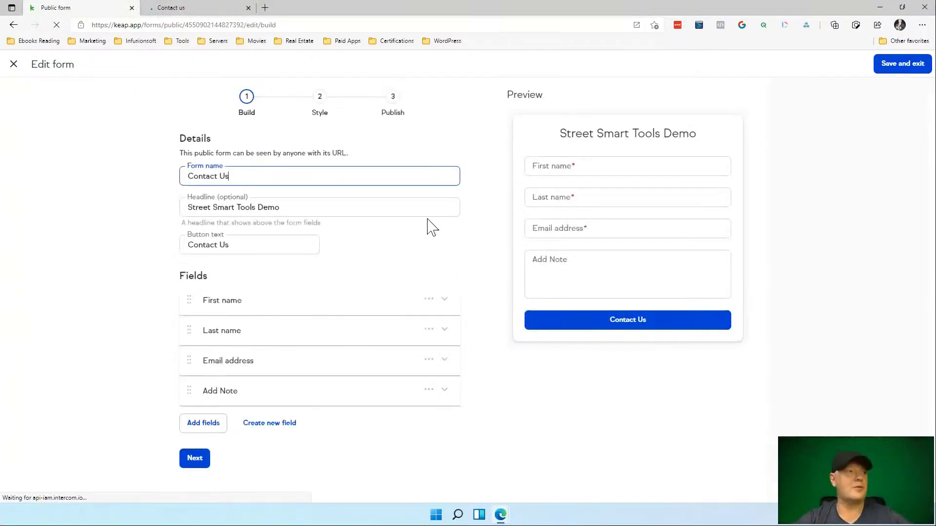
left_click(201, 463)
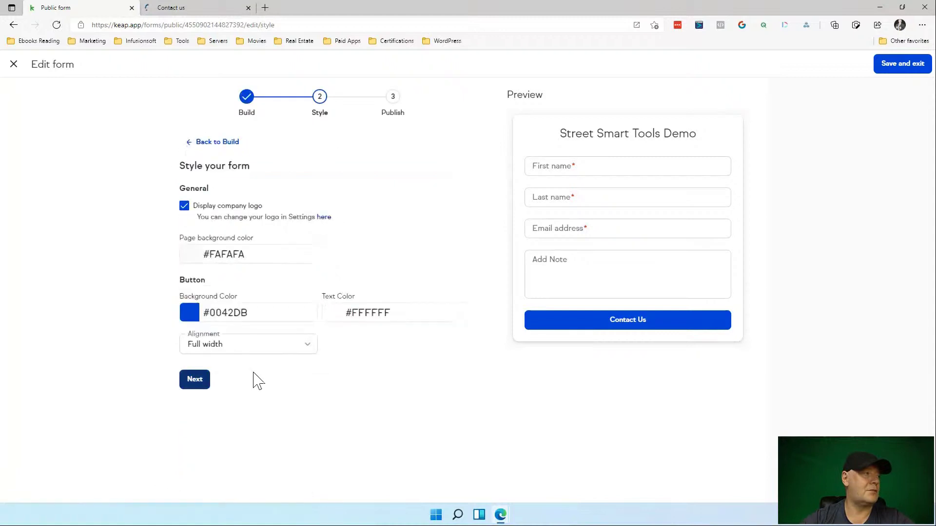
left_click(191, 383)
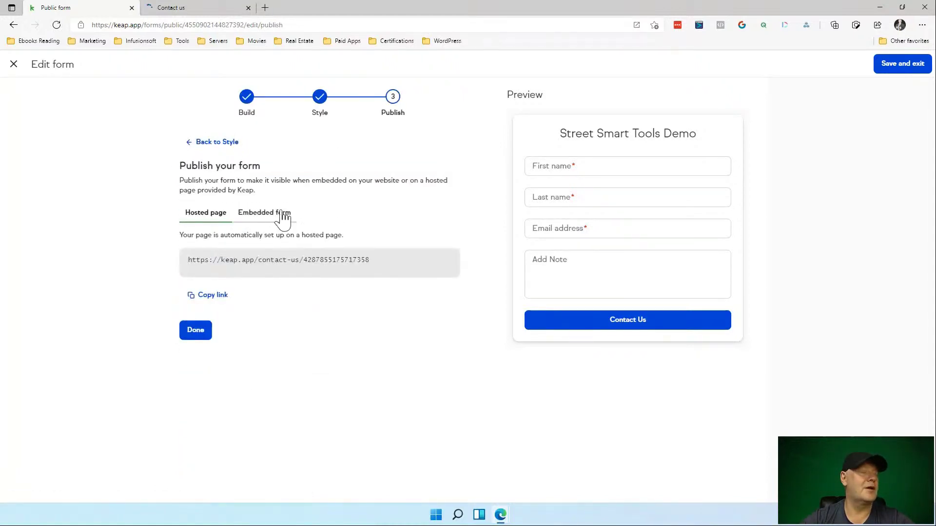
View and select the Contact Us embed code, return to Hosted page, then save and exit.
left_click(282, 214)
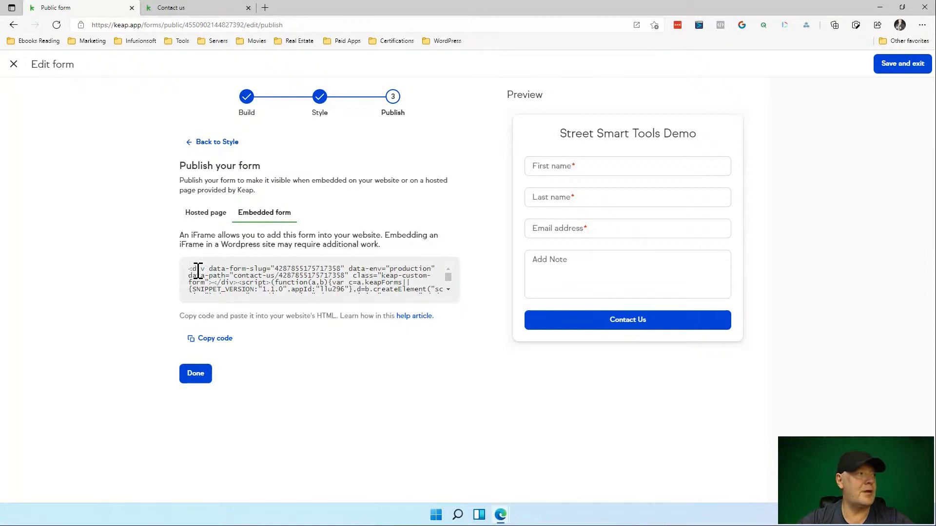
left_click_drag(198, 271, 312, 305)
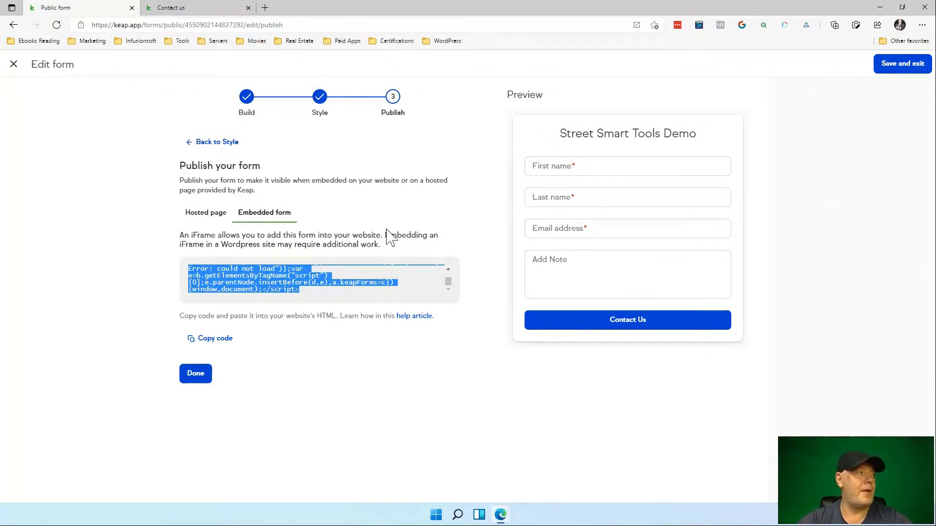
left_click(195, 215)
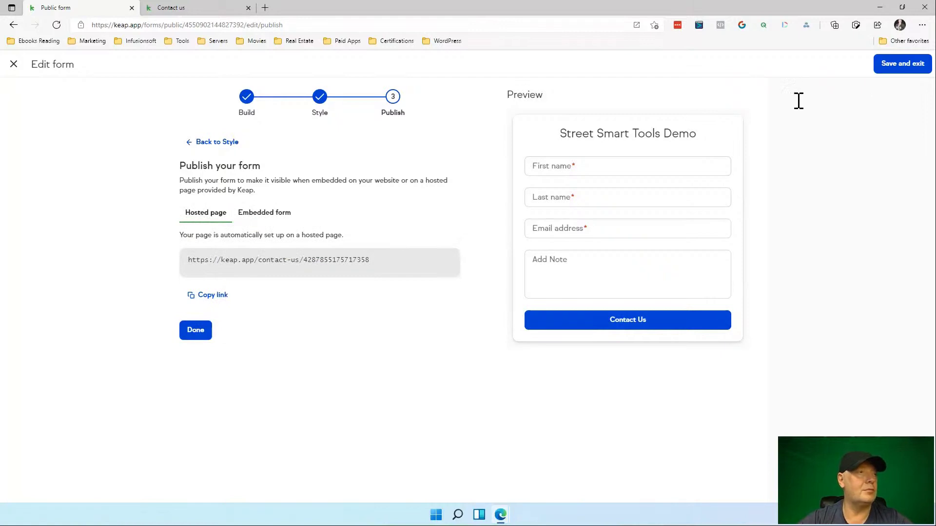
left_click(918, 68)
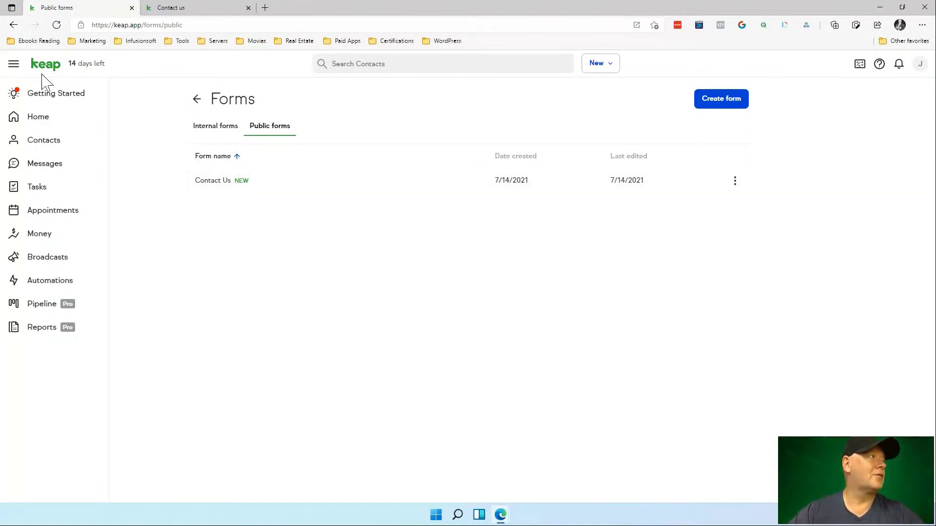
Expand 'See what you can do with Appointments' under Book appointments and start Tour Appointments.
left_click(55, 98)
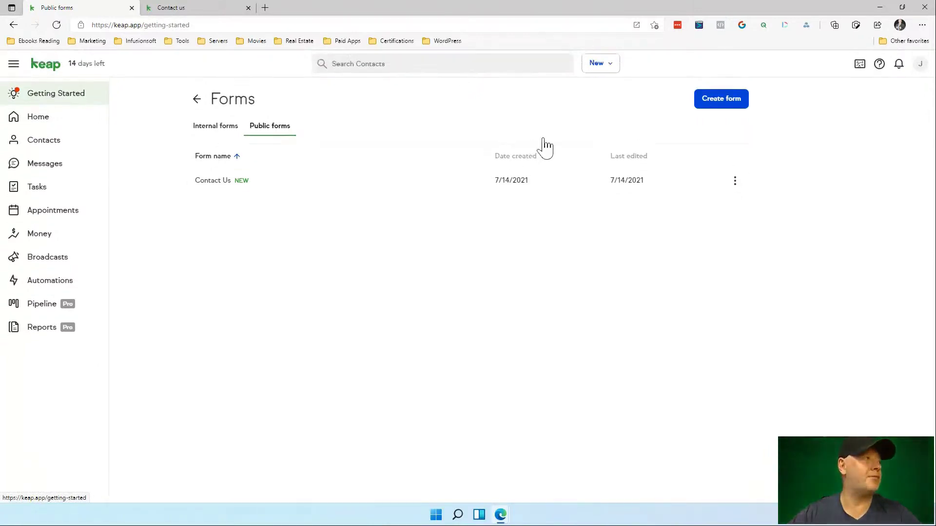
scroll(536, 234, "down", 10)
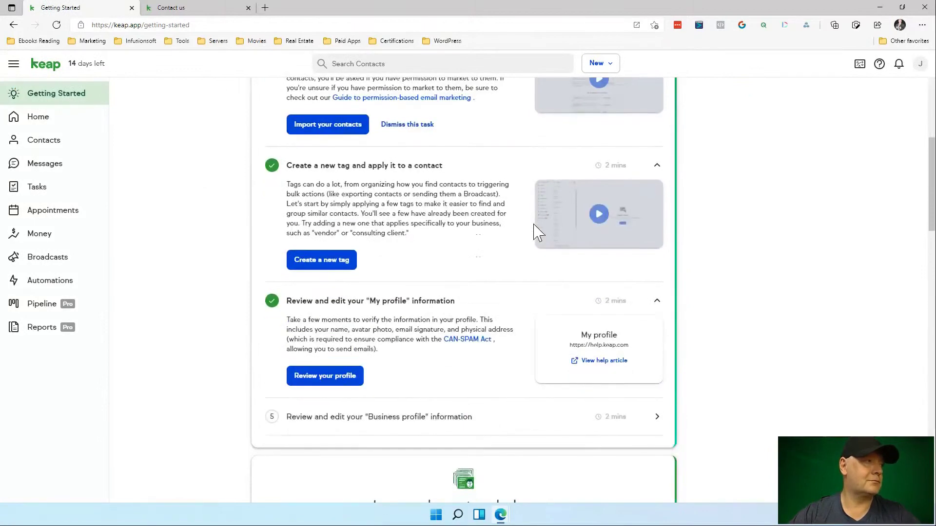
scroll(536, 233, "down", 4)
scroll(536, 233, "down", 3)
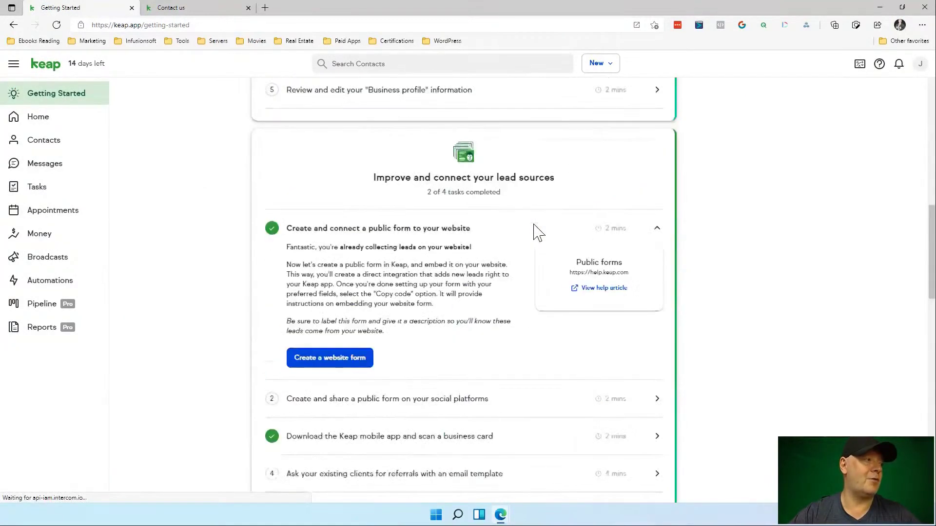
scroll(536, 233, "down", 2)
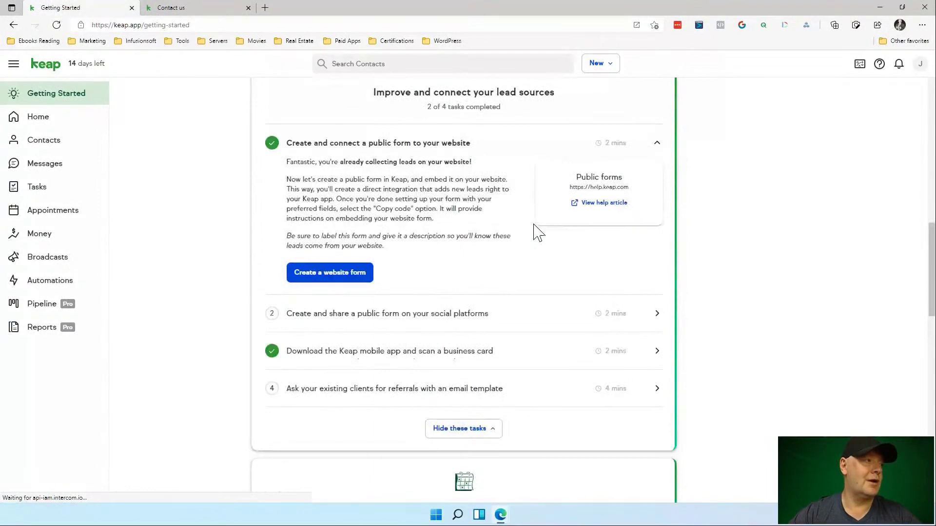
scroll(537, 233, "down", 2)
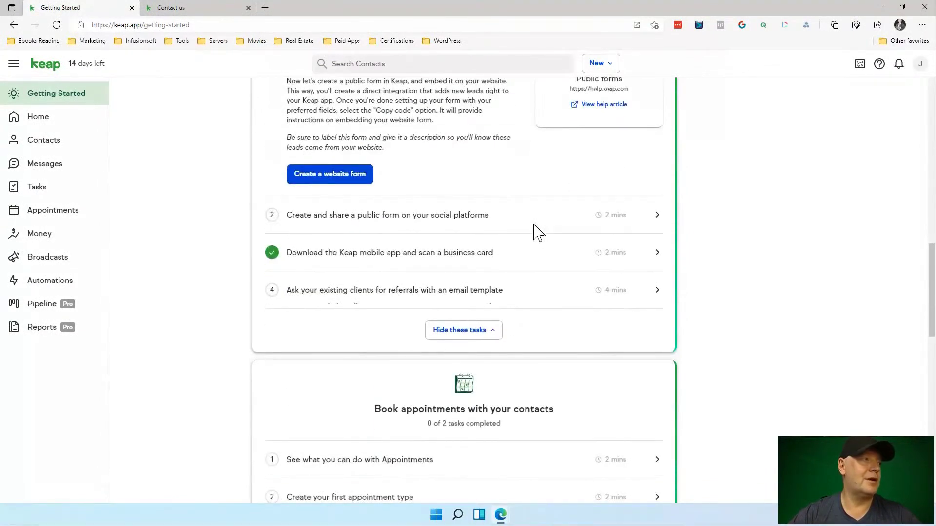
scroll(538, 233, "down", 1)
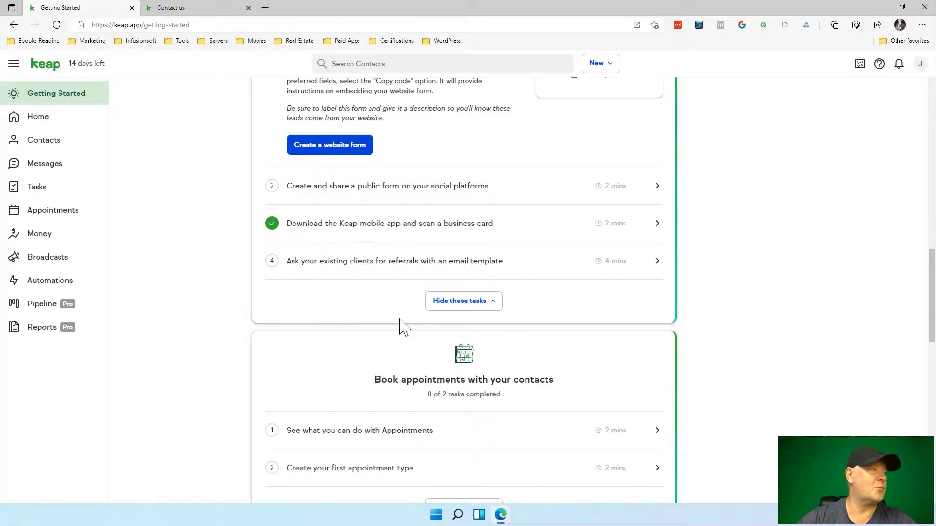
scroll(401, 326, "down", 2)
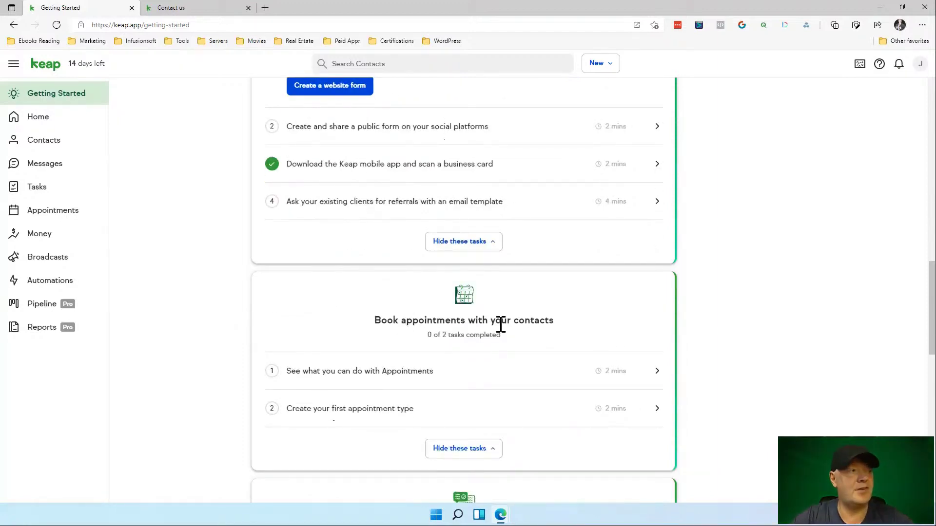
left_click(401, 375)
scroll(404, 377, "down", 4)
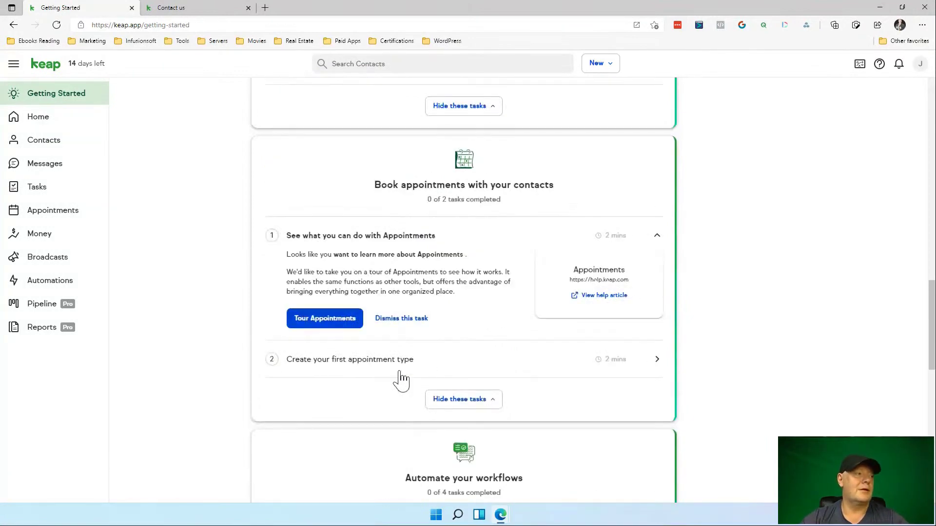
left_click(347, 249)
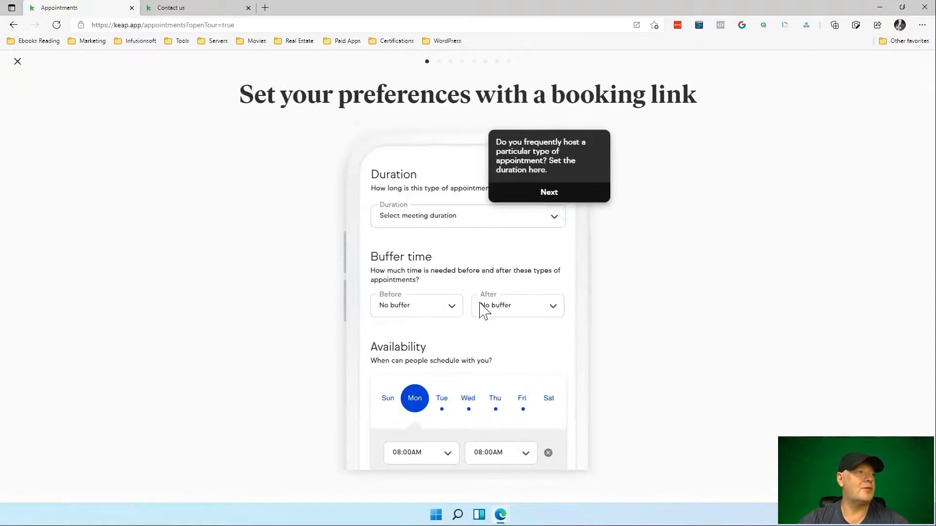
Step through the Appointments tour, covering availability and social media sharing, then close it.
left_click(551, 200)
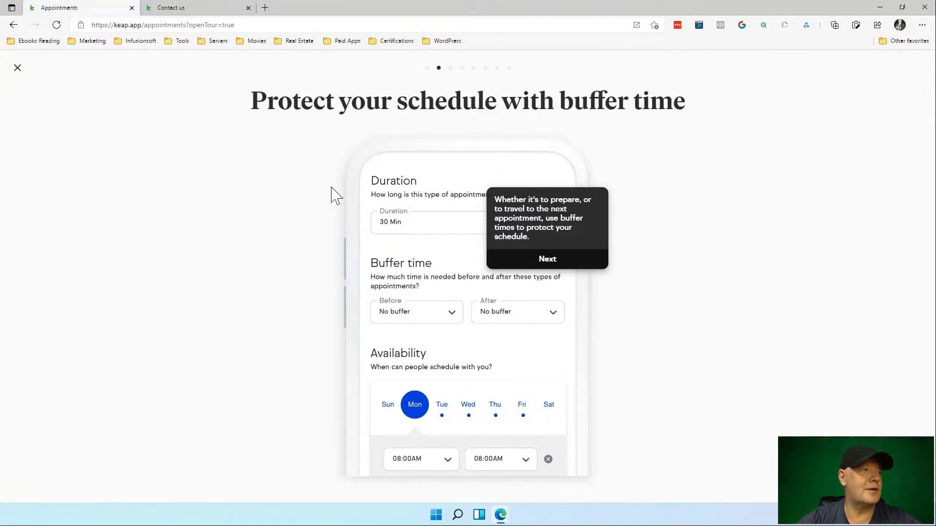
left_click(542, 260)
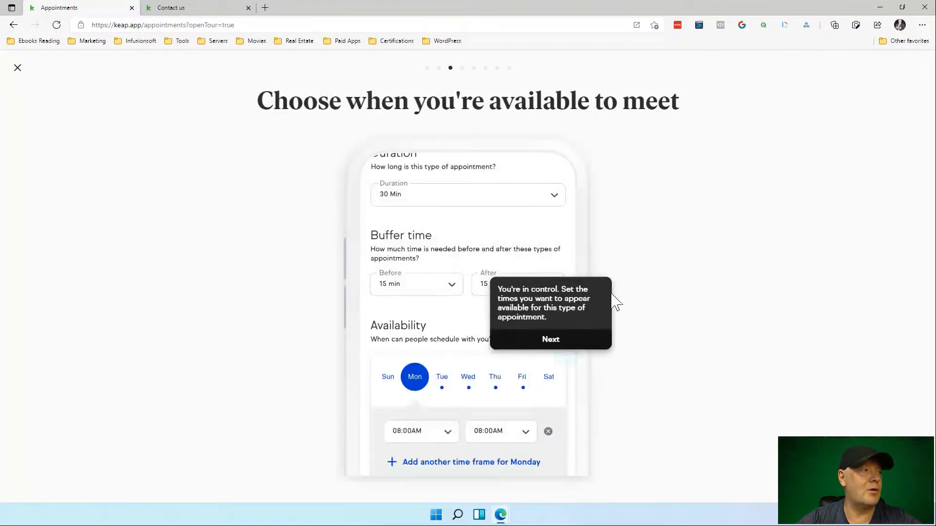
left_click(550, 340)
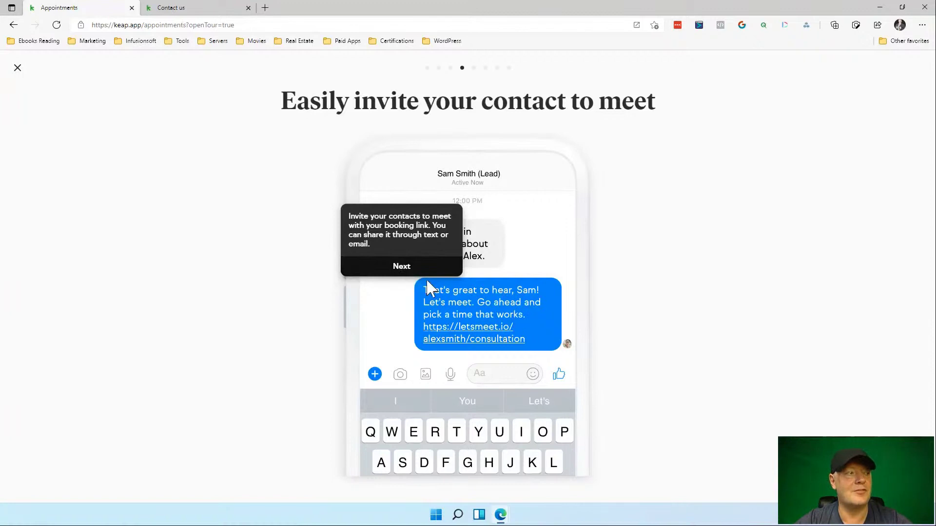
left_click(399, 266)
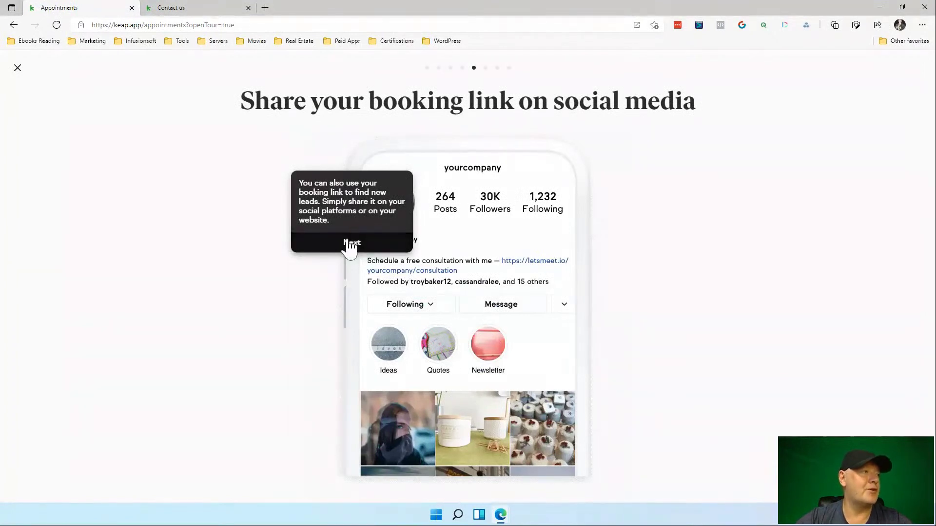
left_click(349, 243)
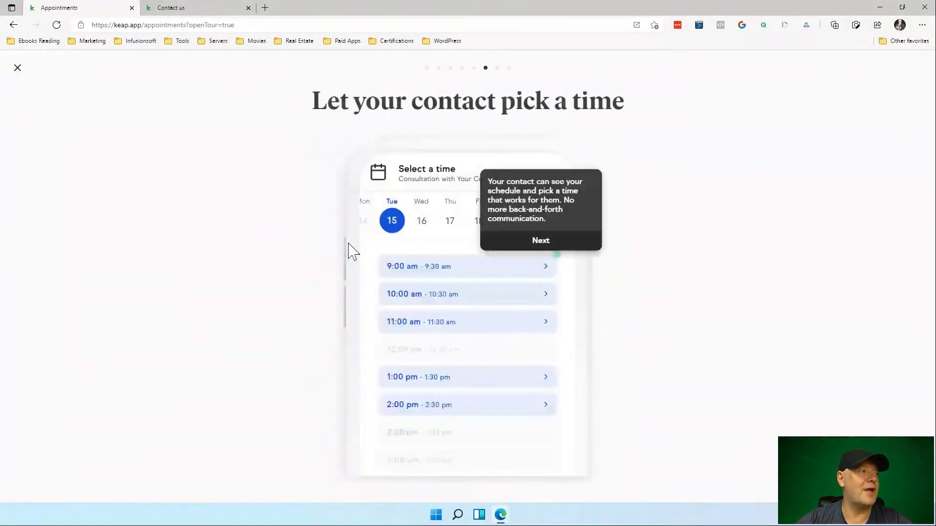
left_click(17, 69)
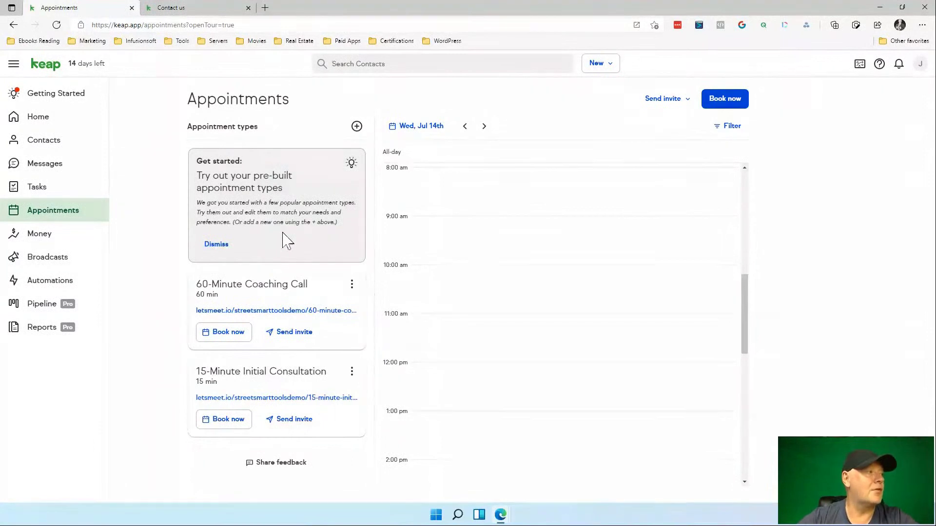
Choose Edit from the 60-Minute Coaching Call card's three-dot menu.
left_click(352, 288)
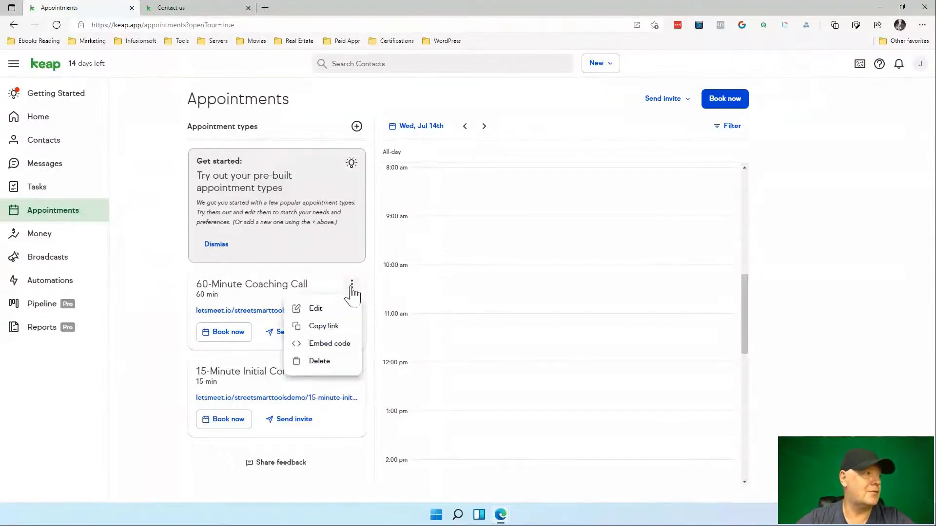
left_click(317, 310)
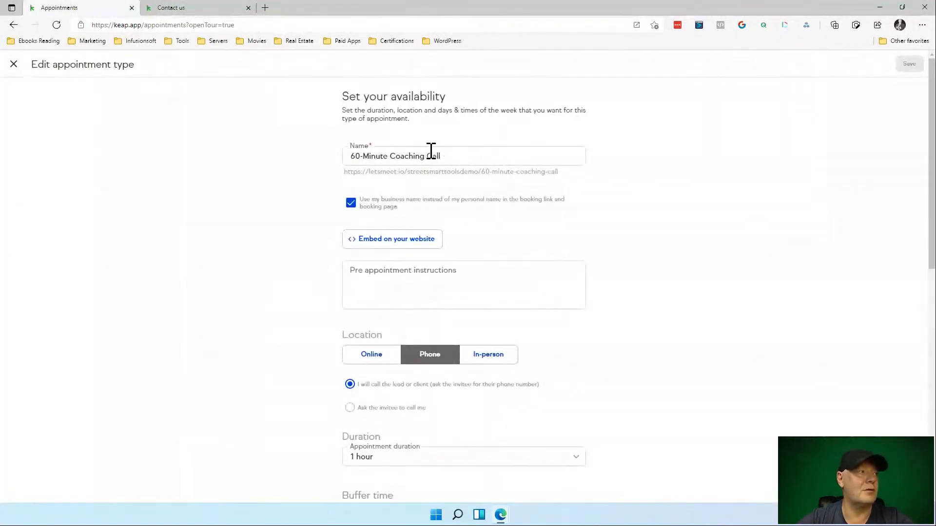
Keep the business name in the booking link and set the location to Online.
left_click(351, 204)
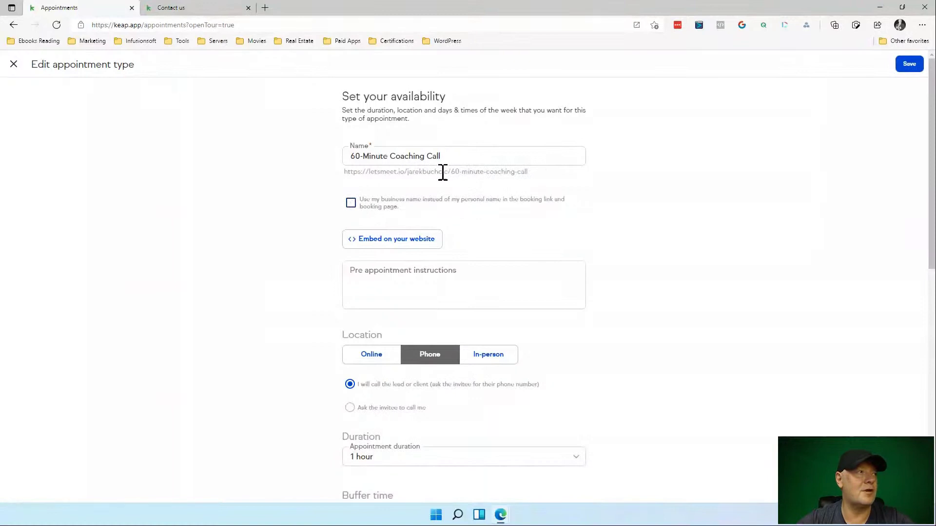
left_click(351, 205)
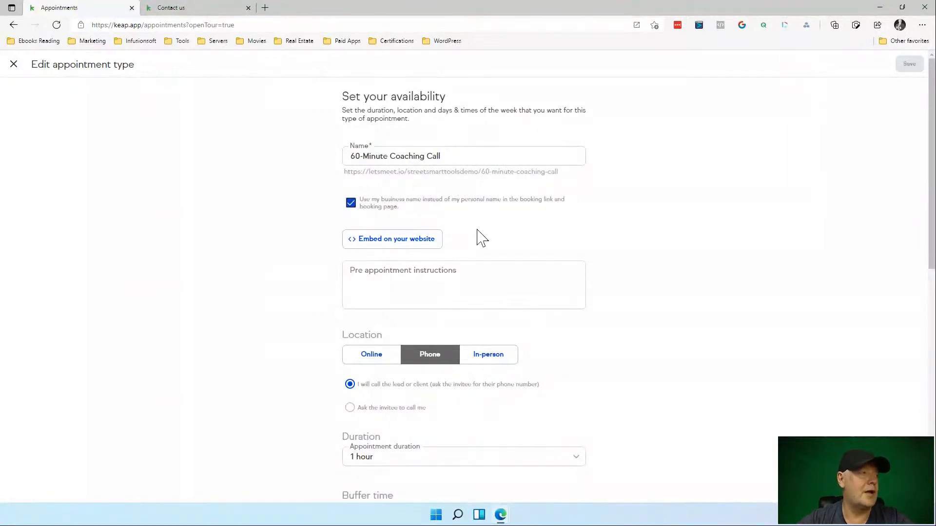
scroll(481, 237, "down", 1)
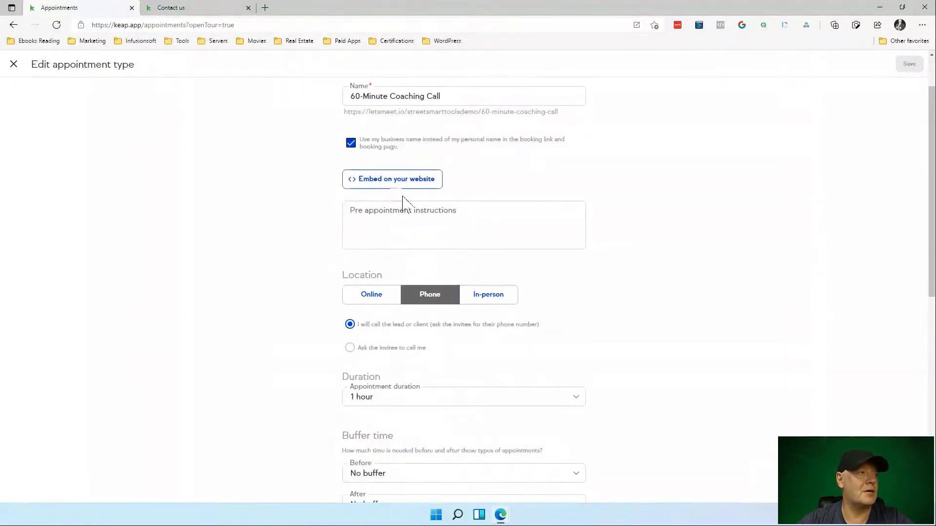
scroll(521, 233, "down", 1)
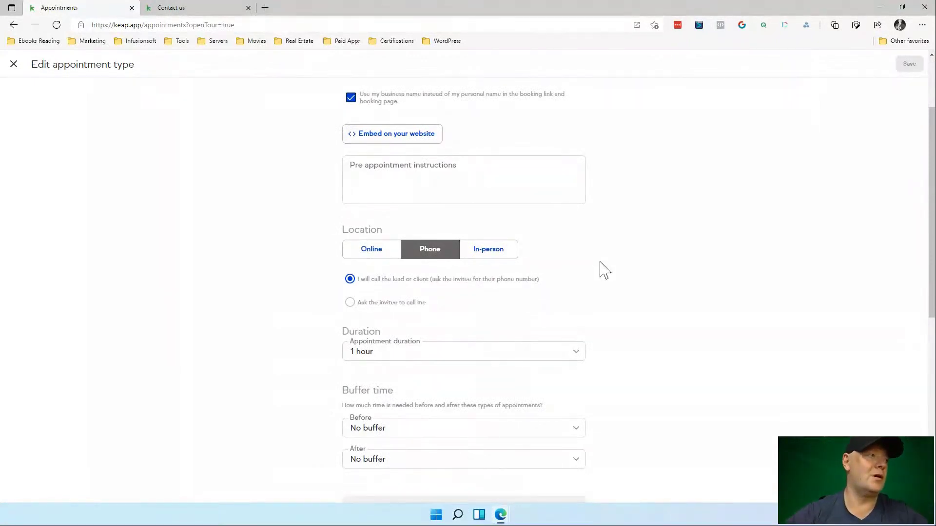
left_click(383, 259)
Choose My Zoom meeting link and start connecting a Zoom account.
scroll(536, 280, "down", 1)
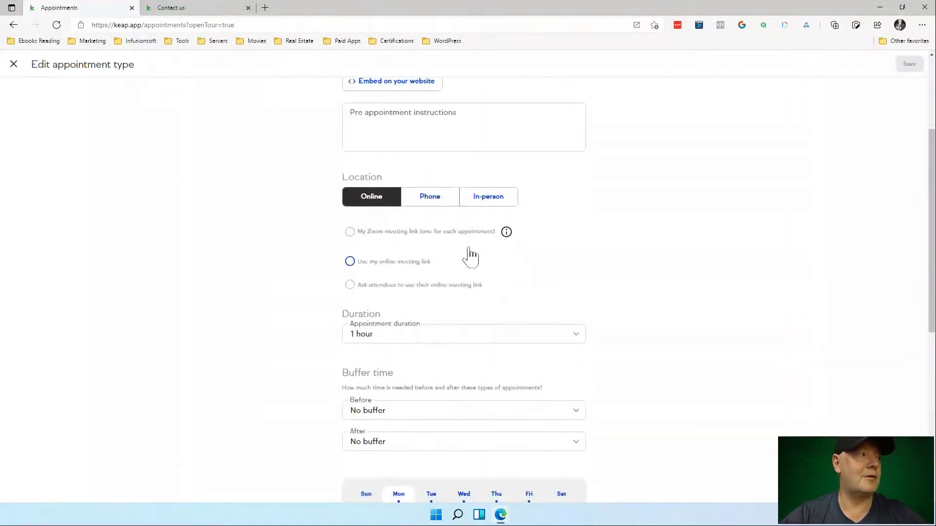
left_click(350, 232)
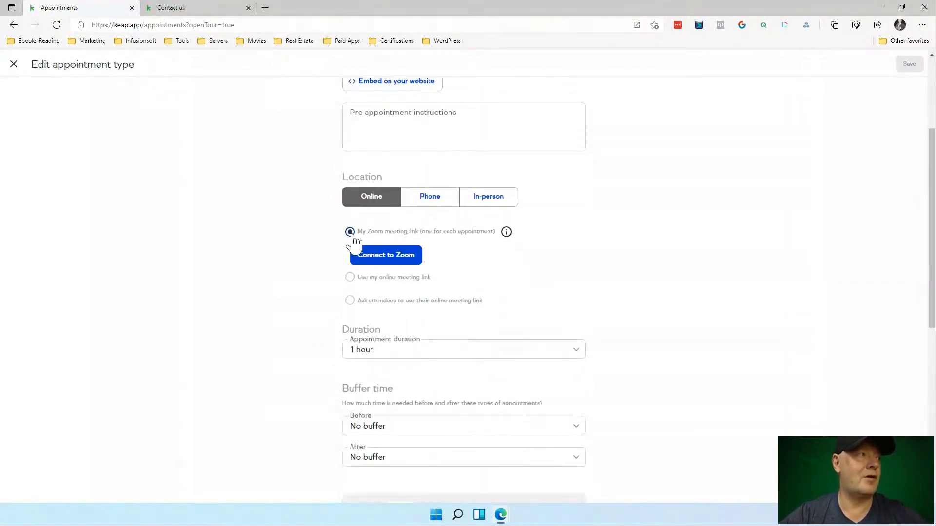
left_click(398, 257)
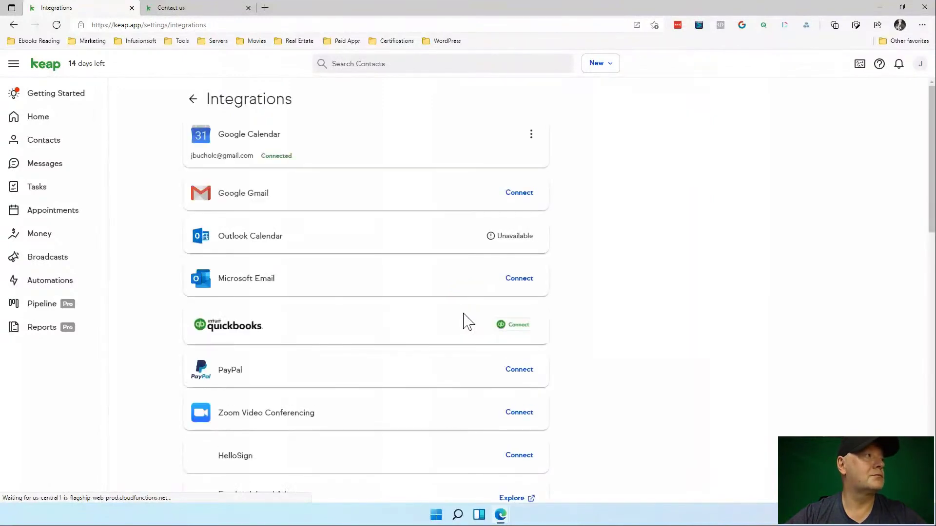
Scroll through the list of available integrations.
scroll(489, 323, "down", 5)
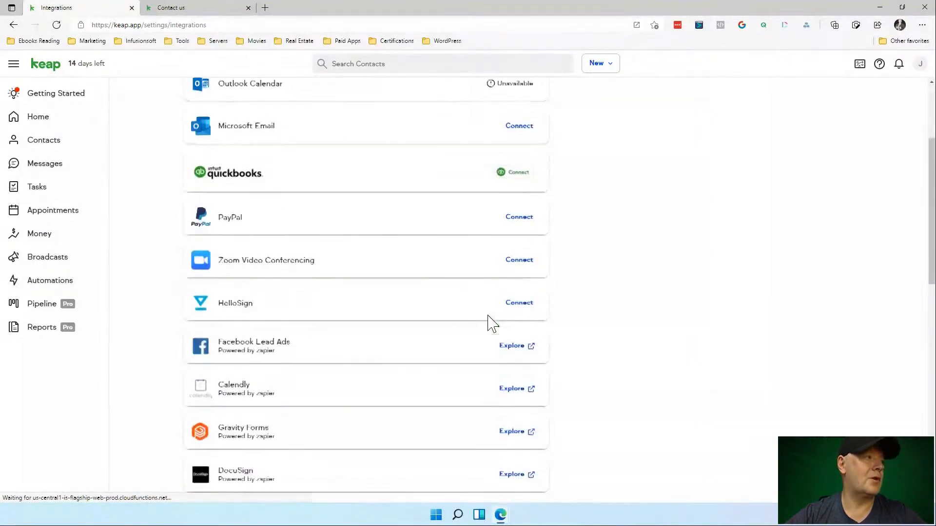
scroll(489, 324, "down", 6)
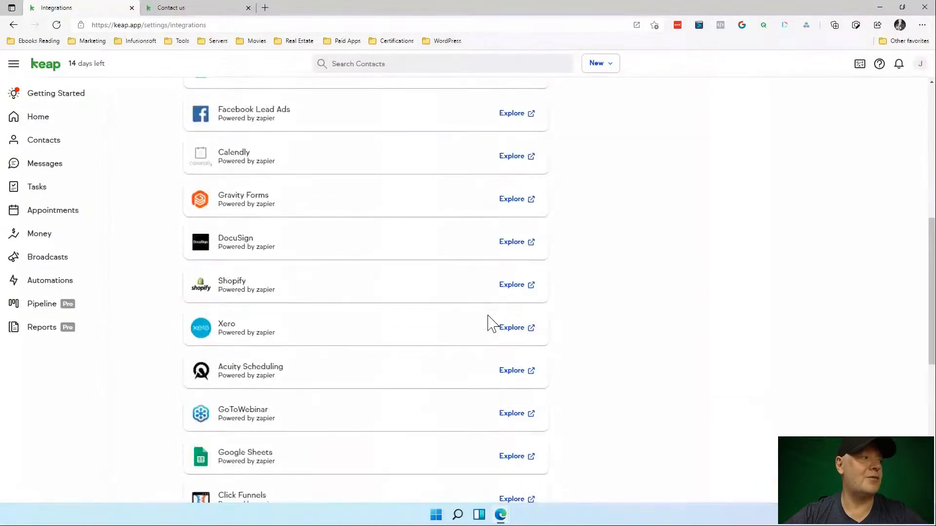
scroll(490, 323, "down", 3)
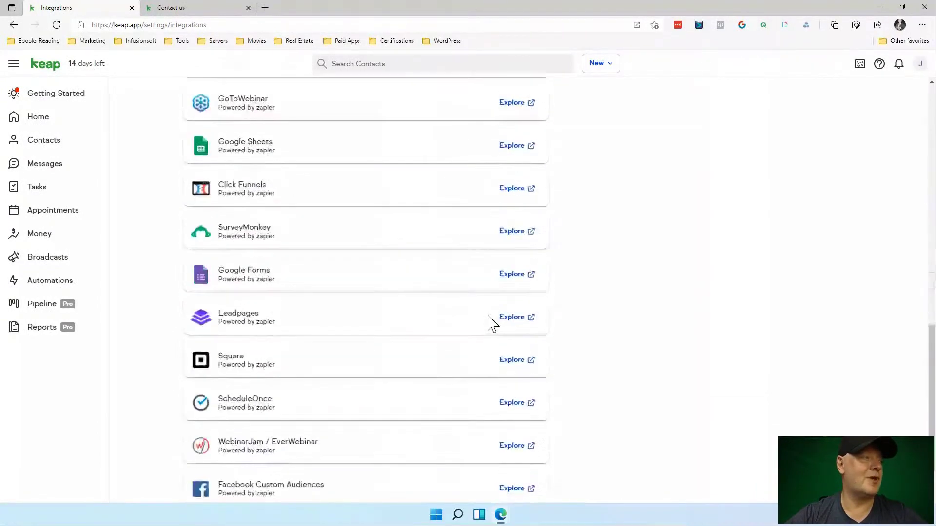
scroll(490, 323, "up", 12)
scroll(490, 324, "up", 2)
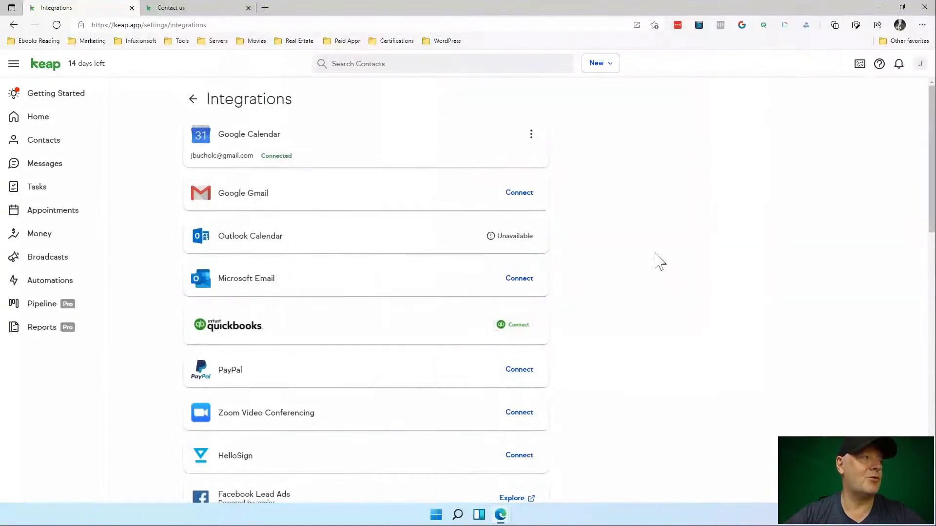
Go from the account menu to Settings, then to the Getting Started checklist.
left_click(922, 64)
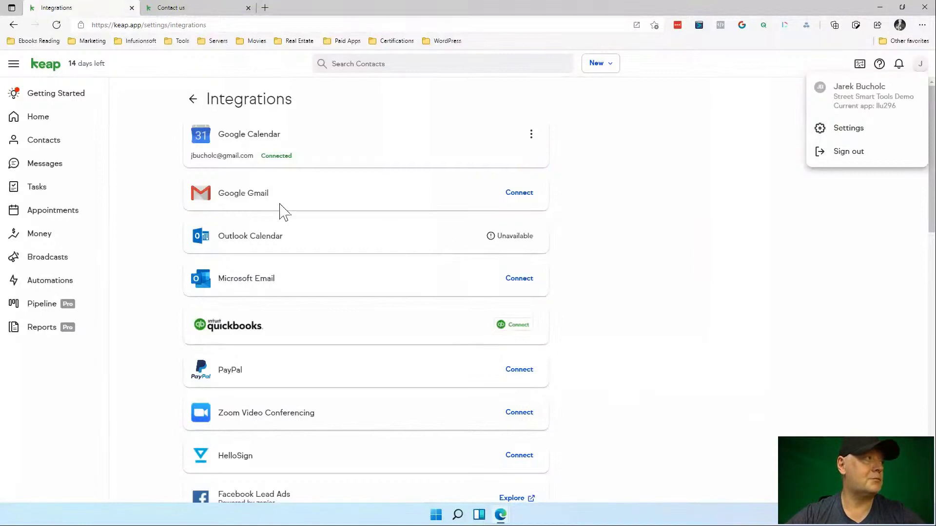
left_click(193, 99)
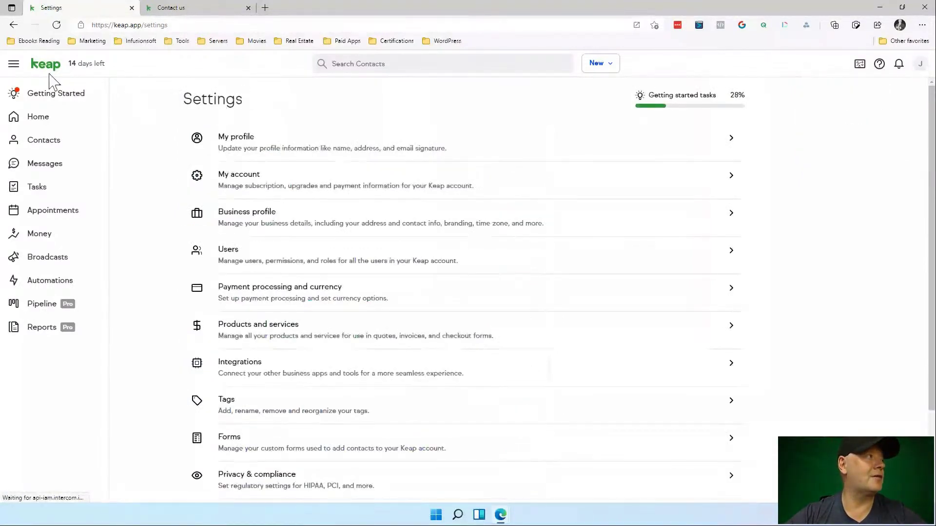
left_click(44, 100)
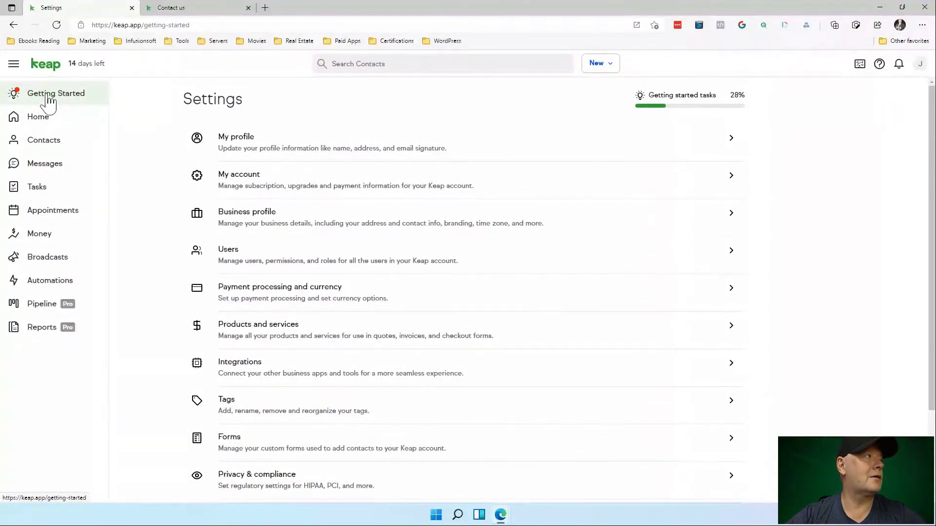
Under Book appointments, expand 'Create your first appointment type' and start a new appointment type.
scroll(333, 255, "down", 12)
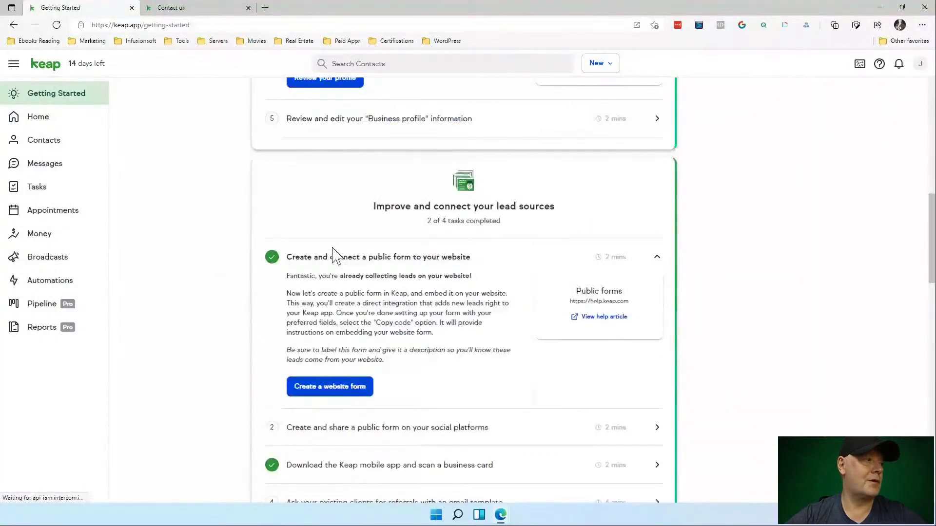
scroll(333, 254, "down", 7)
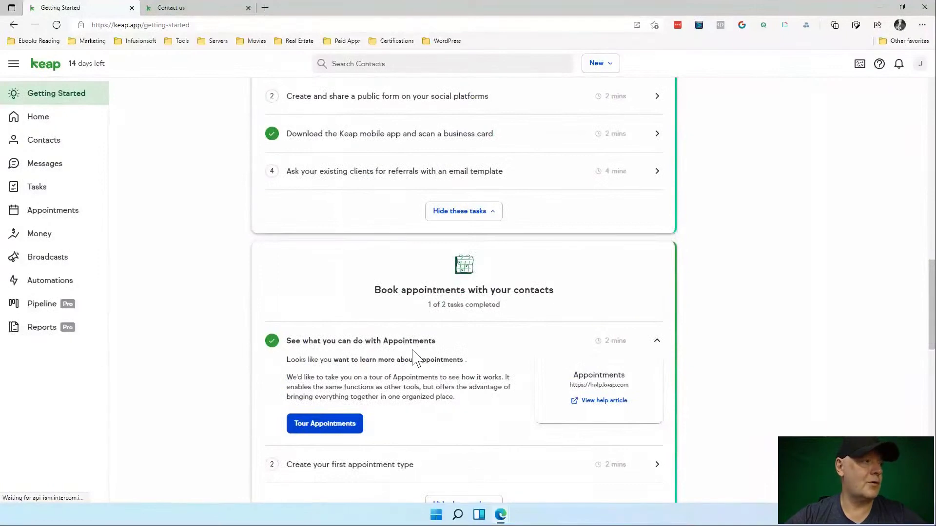
scroll(411, 350, "down", 2)
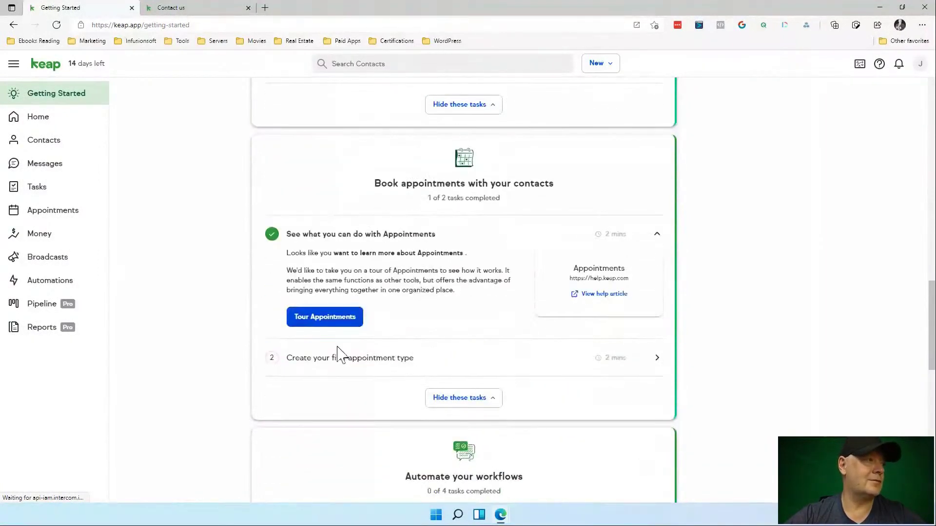
left_click(360, 363)
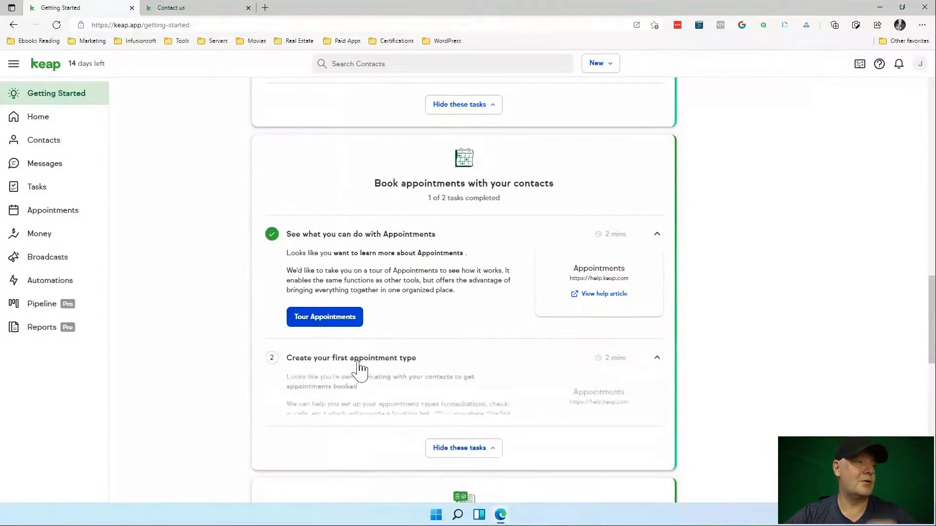
scroll(370, 361, "down", 2)
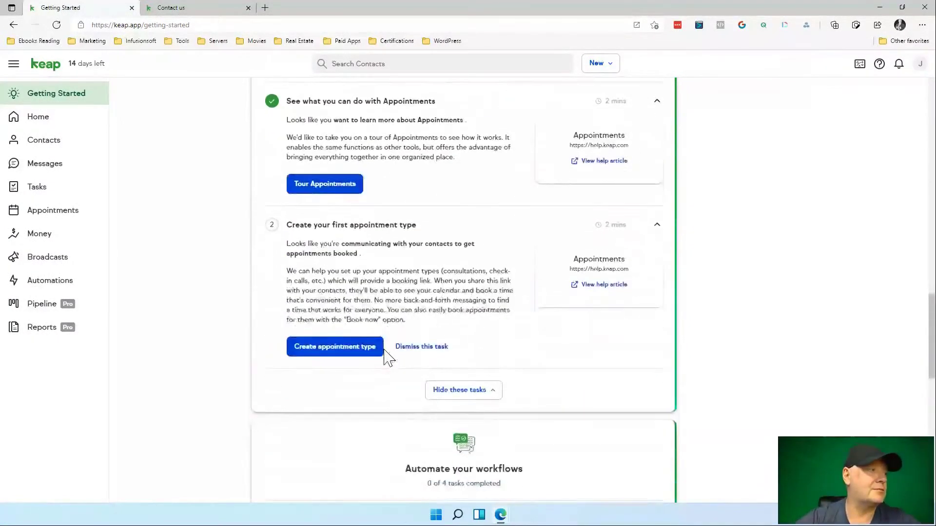
left_click(353, 354)
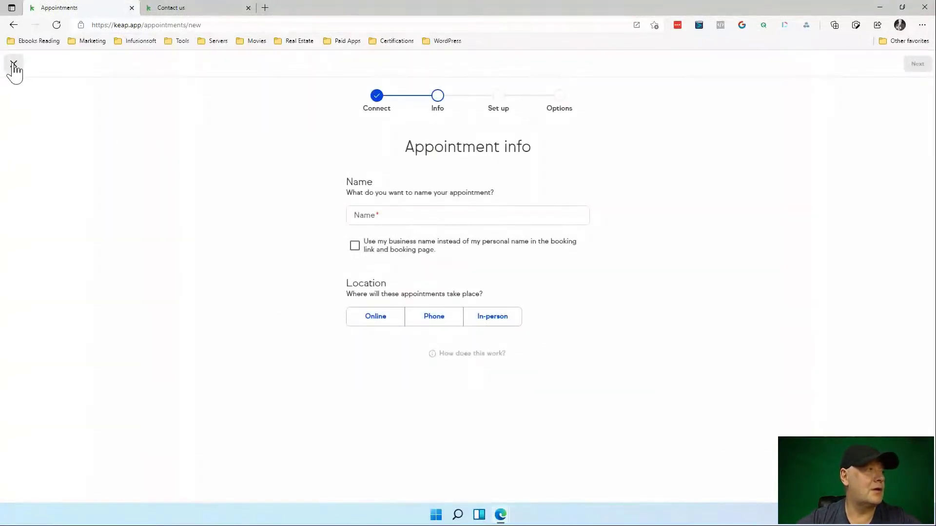
Name the appointment type '30 Minutes Consultation' and set its location to Online.
left_click(358, 216)
type("30")
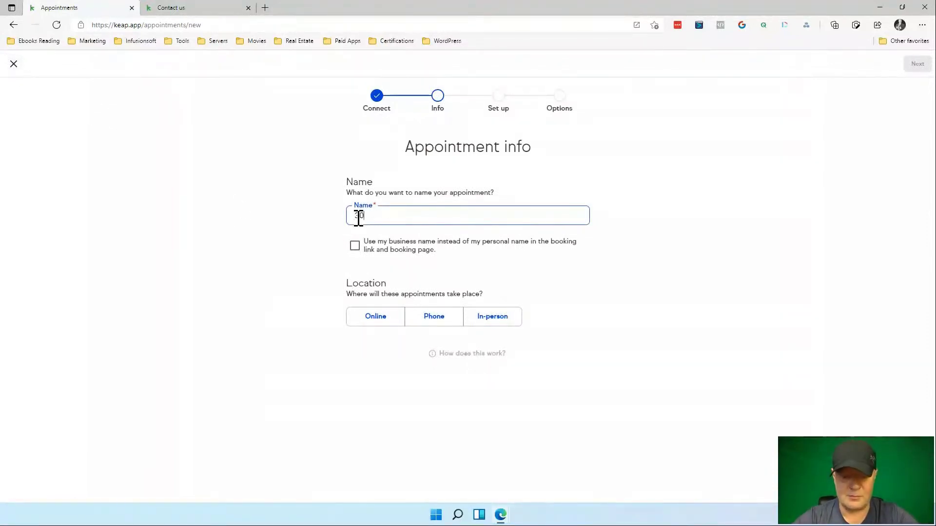
type(" Minutes Consul")
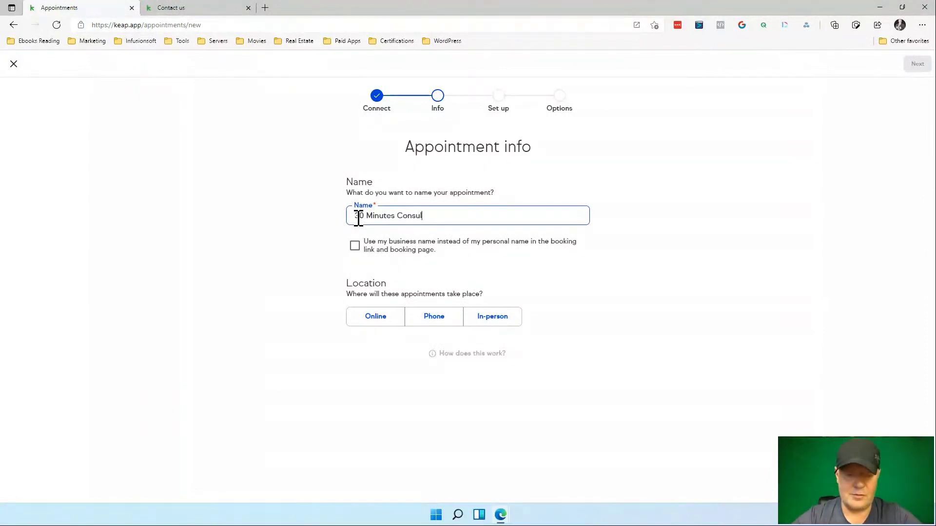
type("tation")
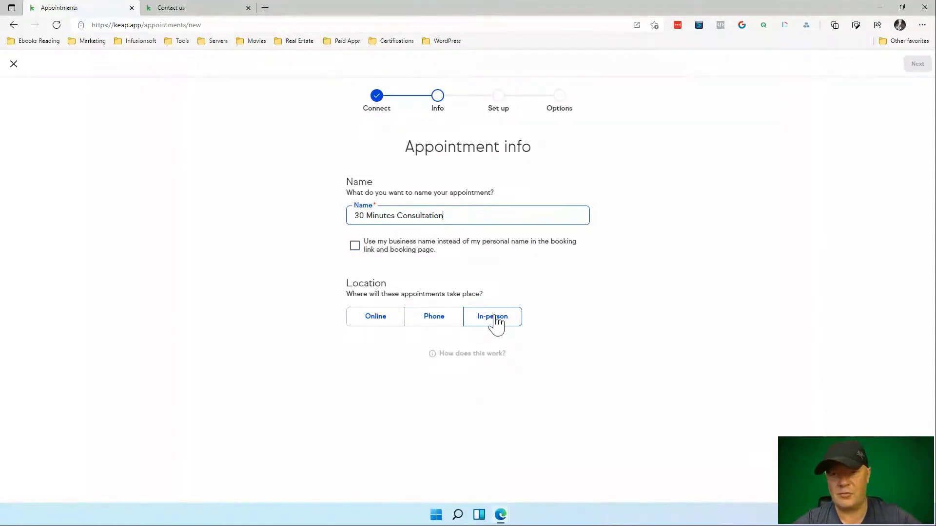
left_click(427, 322)
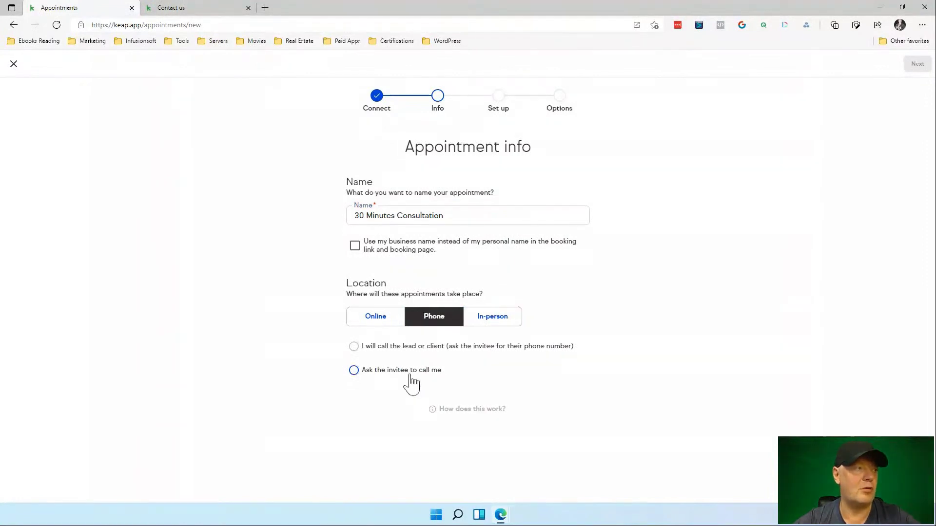
left_click(379, 324)
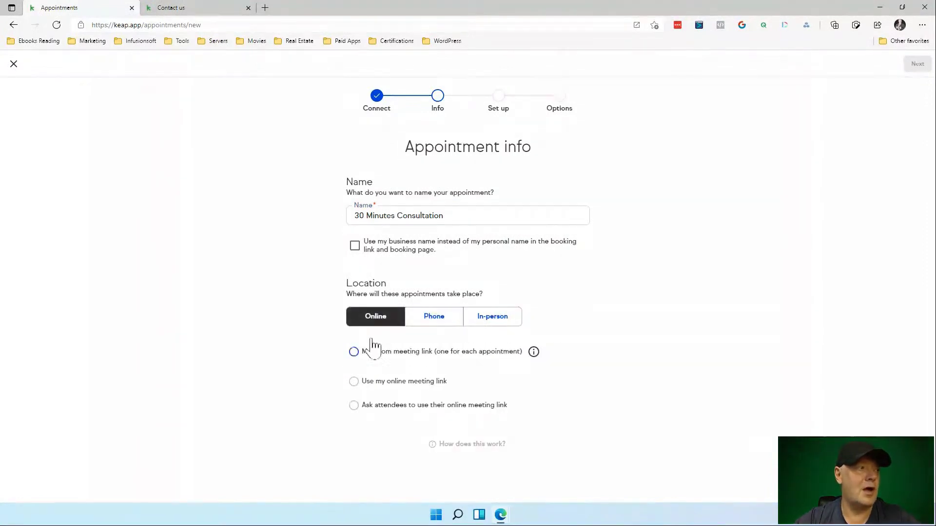
left_click(354, 353)
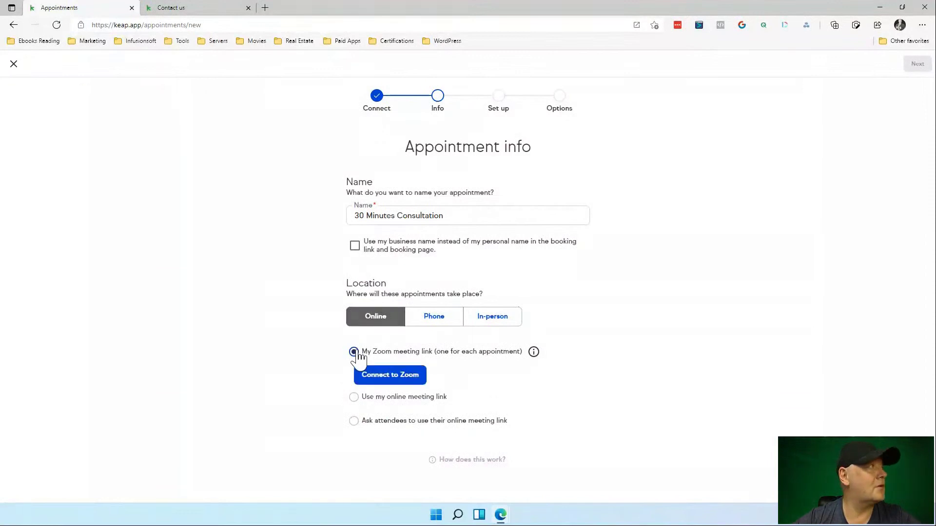
scroll(434, 356, "down", 1)
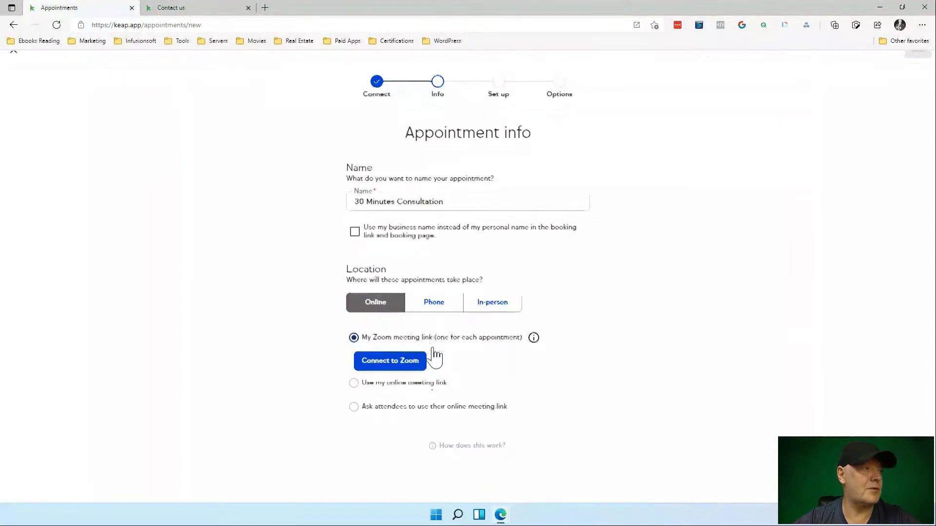
scroll(503, 269, "up", 1)
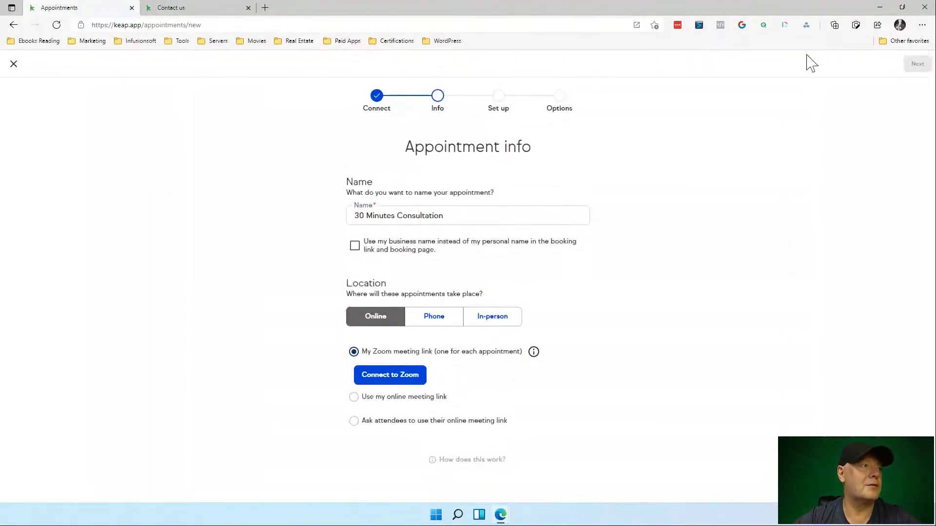
Show the business name, enter your personal Zoom meeting link, and continue to hours.
left_click(485, 245)
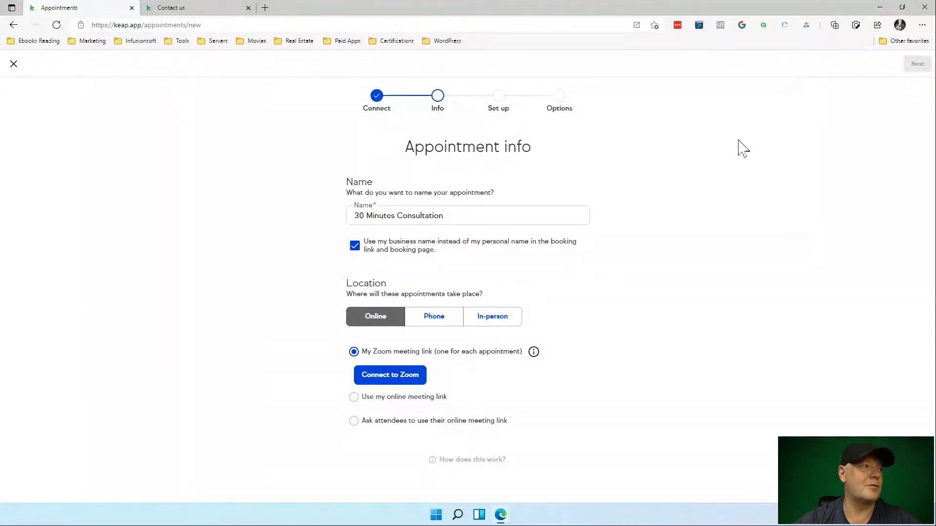
left_click(355, 398)
left_click(360, 405)
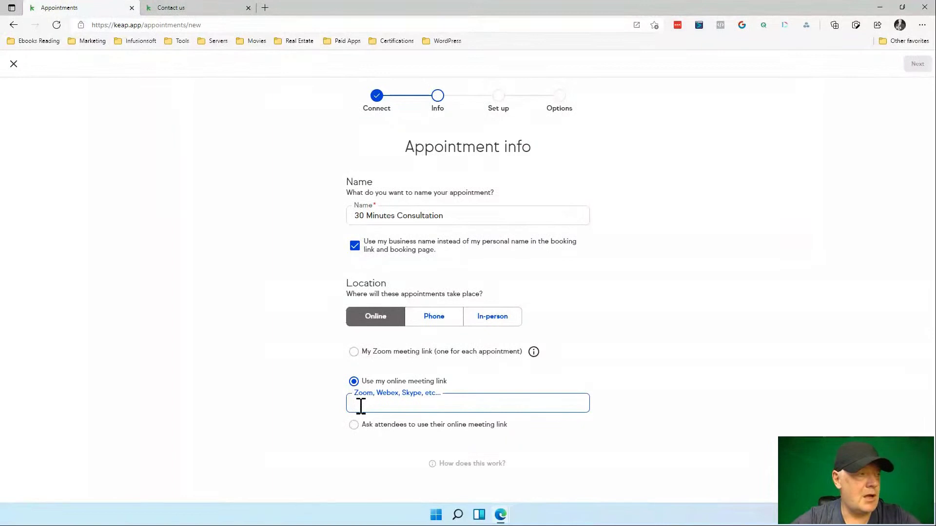
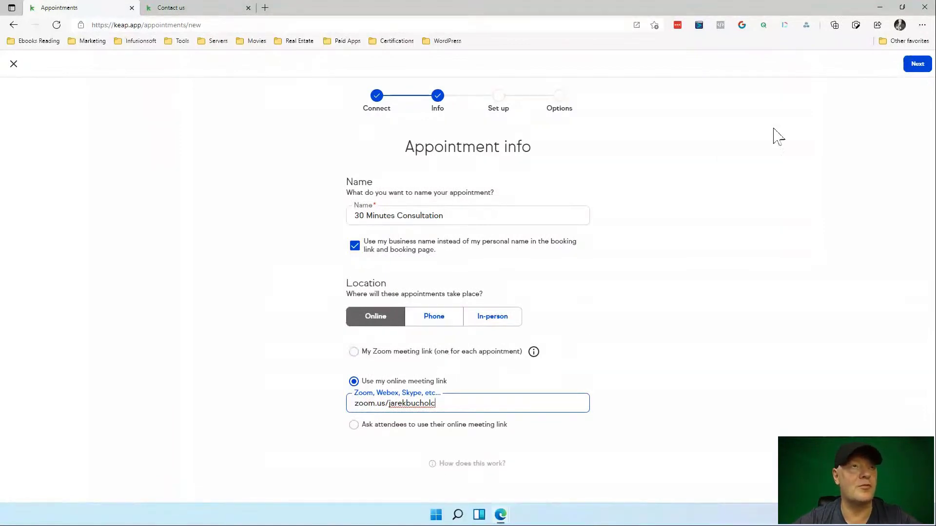
left_click(914, 65)
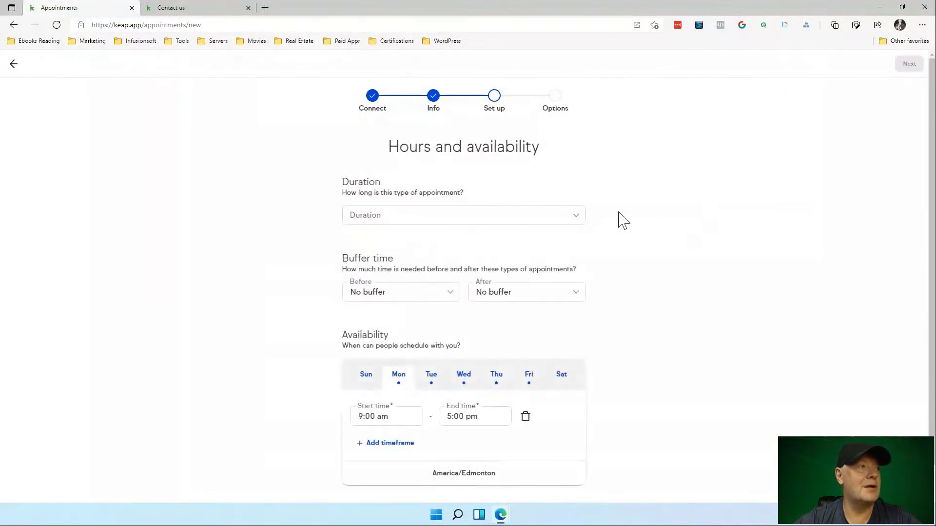
Set the duration to 30 minutes with 15-minute buffers before and after.
left_click(577, 219)
left_click(517, 266)
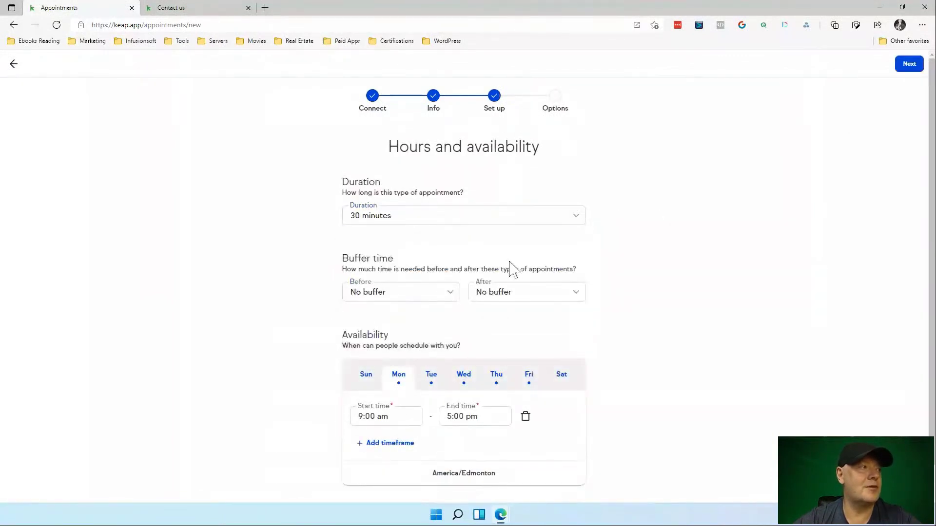
left_click(432, 301)
left_click(404, 345)
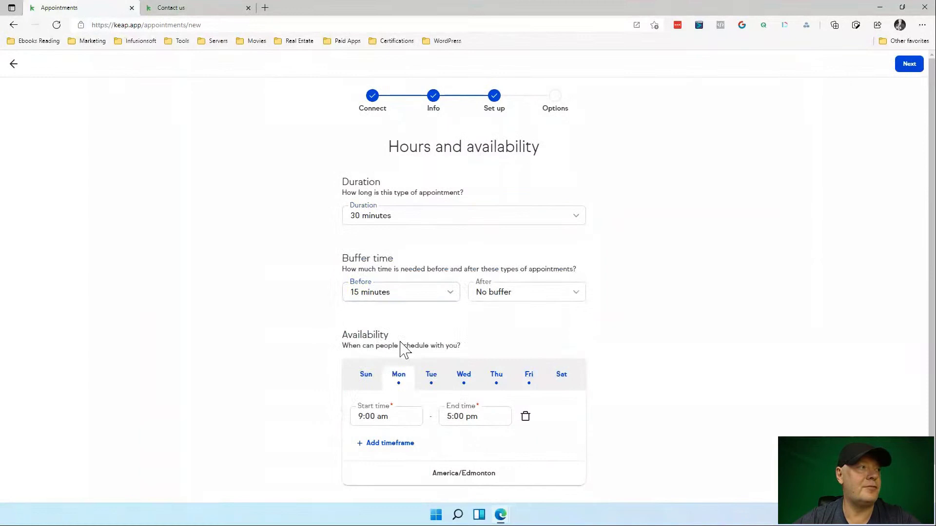
left_click(530, 291)
left_click(528, 347)
Review Tuesday–Saturday availability, leaving Saturday unavailable, and continue to additional options.
scroll(528, 351, "down", 1)
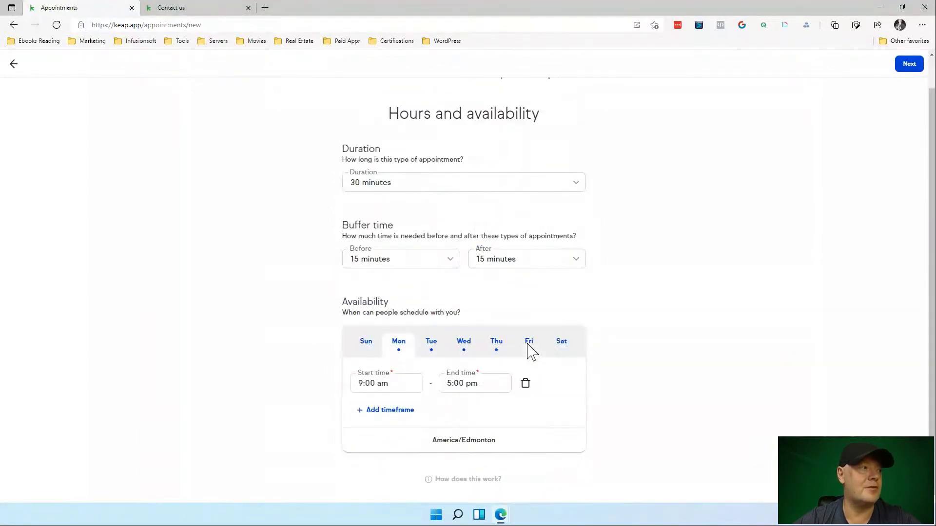
left_click(436, 349)
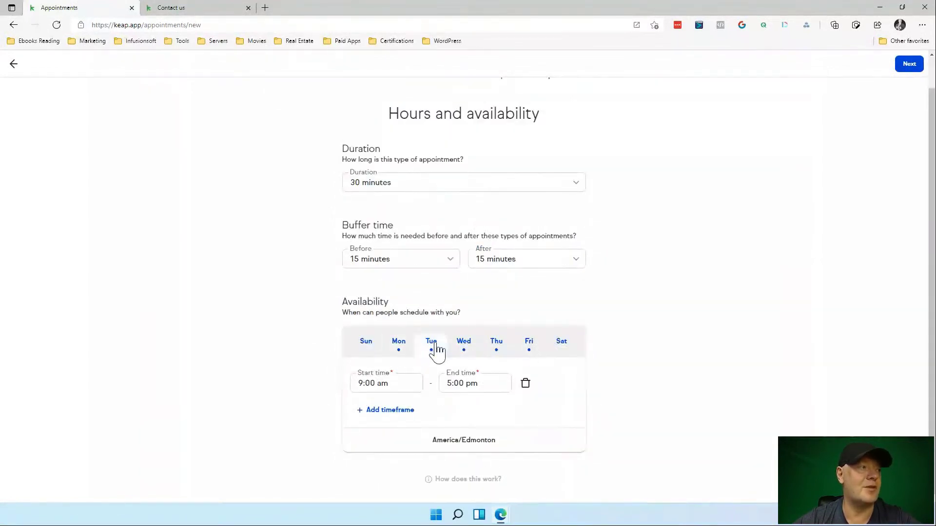
left_click(472, 350)
left_click(498, 348)
left_click(529, 349)
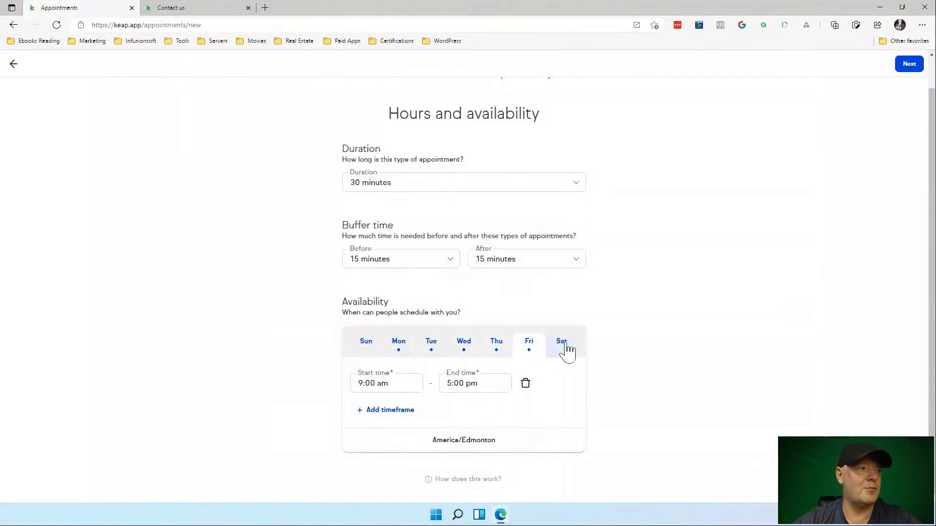
left_click(569, 349)
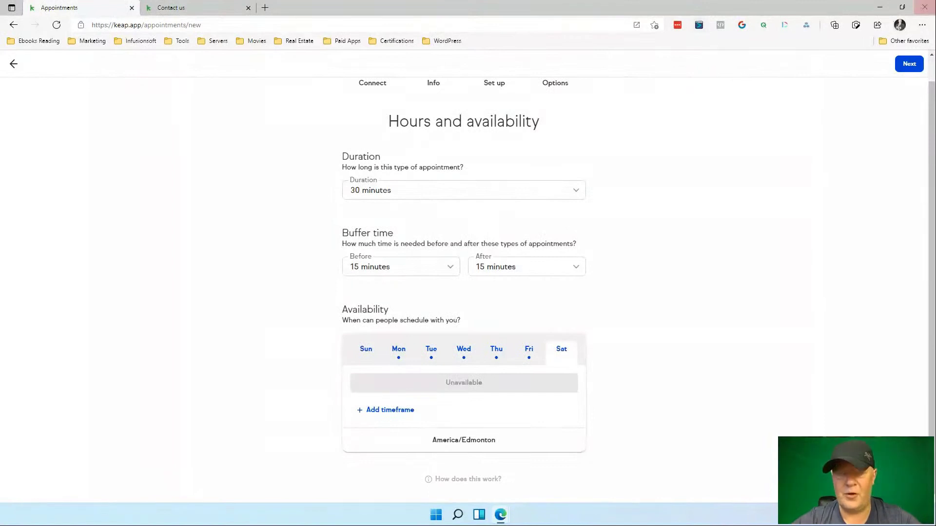
left_click(908, 67)
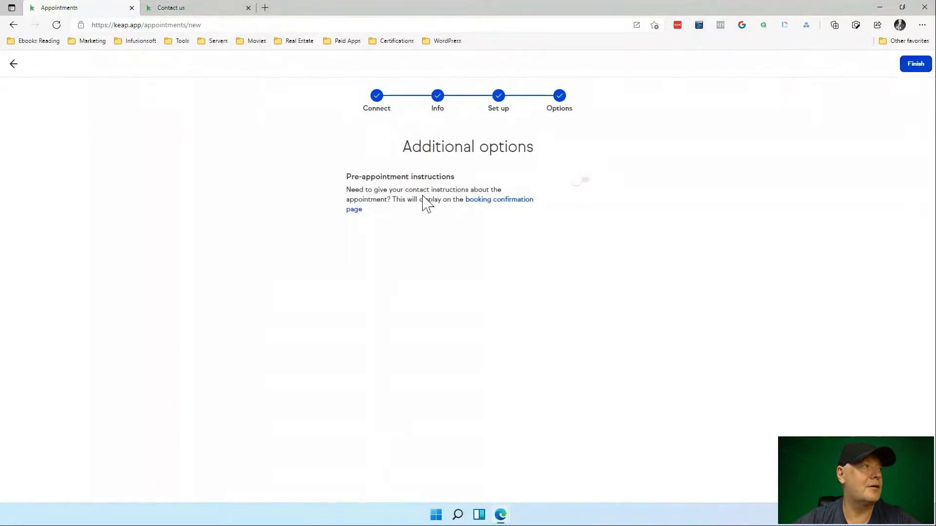
Leave pre-appointment instructions off and finish the 30 Minutes Consultation appointment type.
left_click(585, 183)
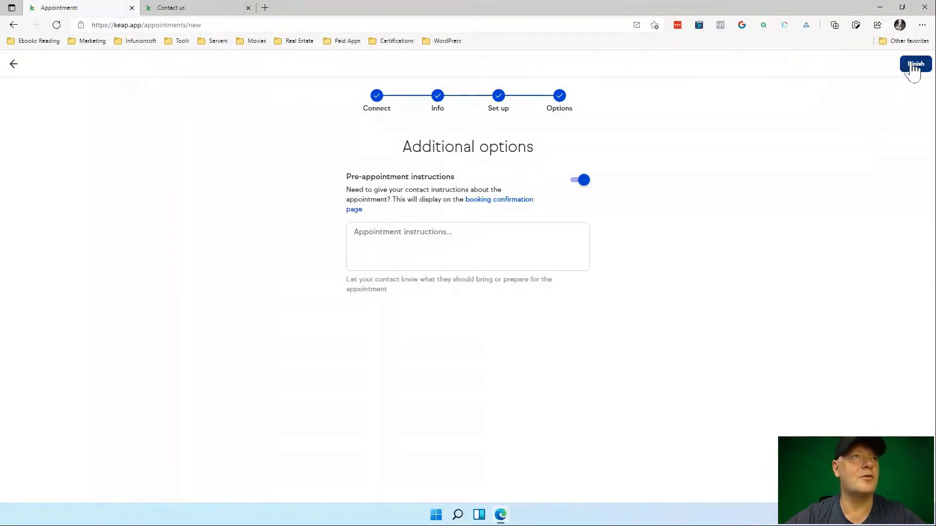
left_click(581, 182)
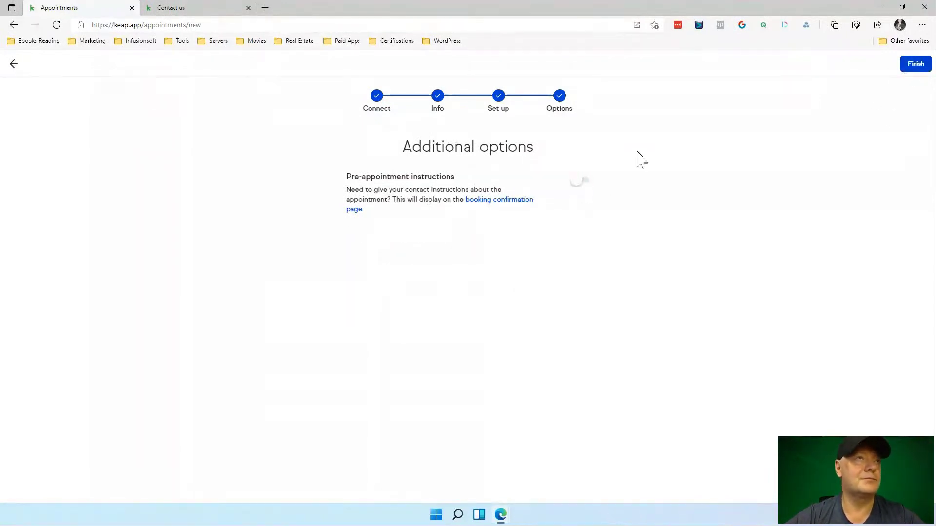
left_click(915, 64)
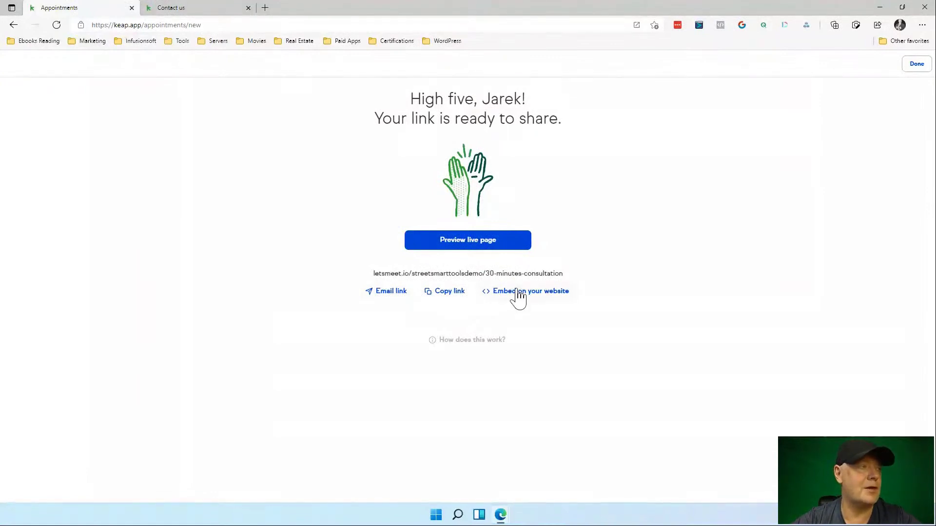
Preview the live booking page, close the Contact us tab, and book 9:45 am on July 15.
left_click(493, 252)
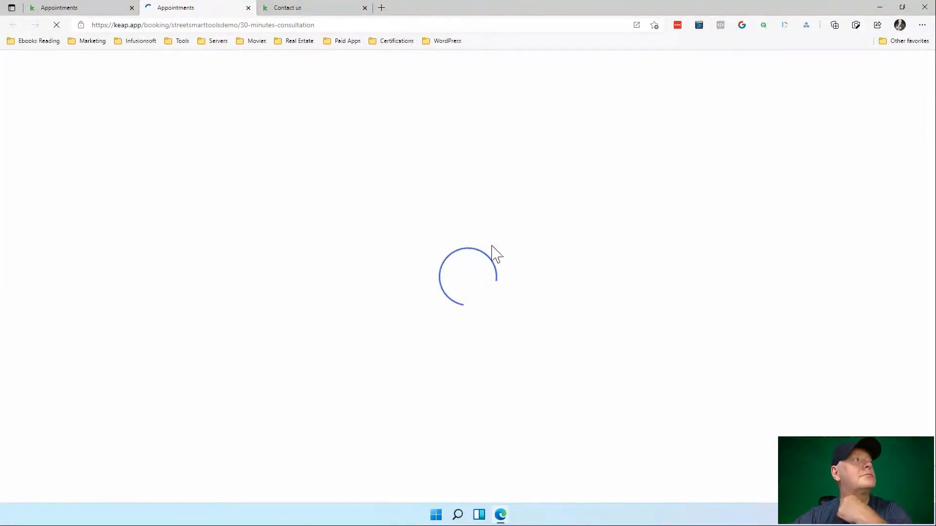
left_click(343, 7)
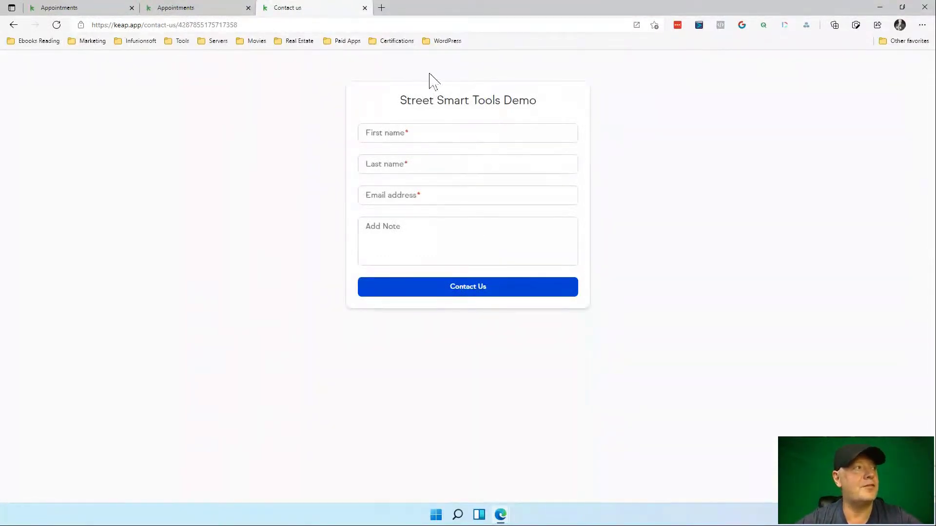
left_click(364, 8)
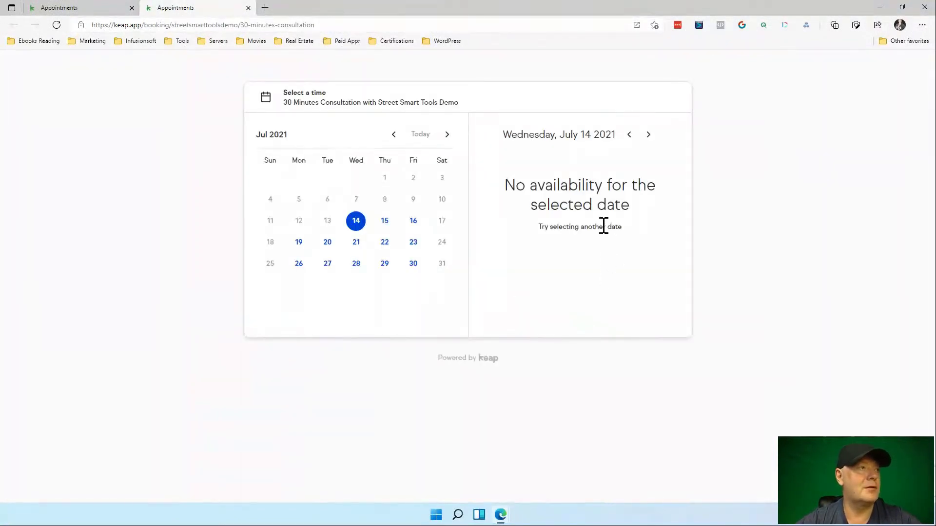
left_click(388, 223)
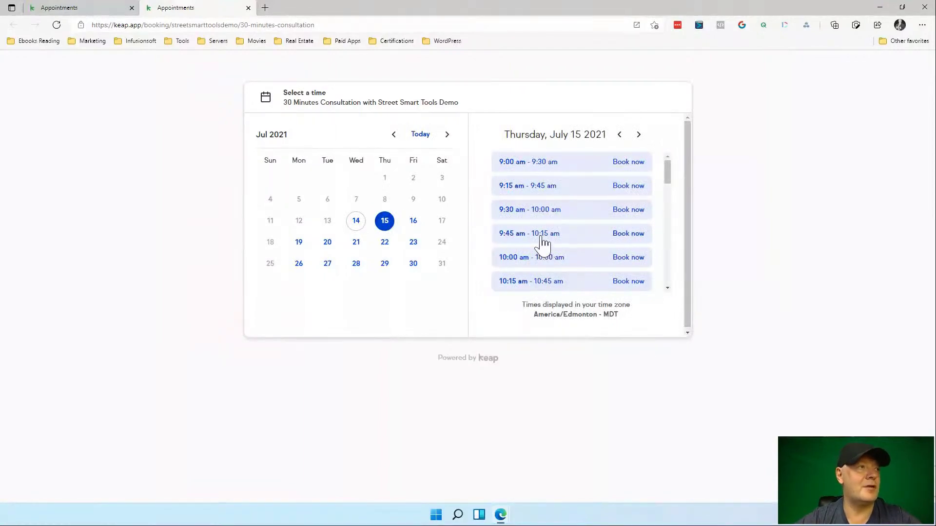
left_click(632, 237)
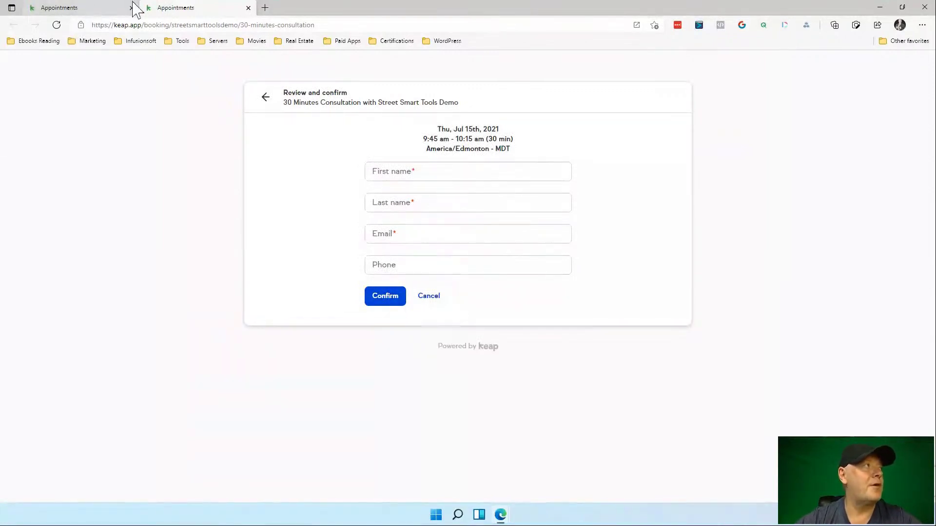
Close the preview and draft an email invite with a chosen contact and the signature.
left_click(249, 9)
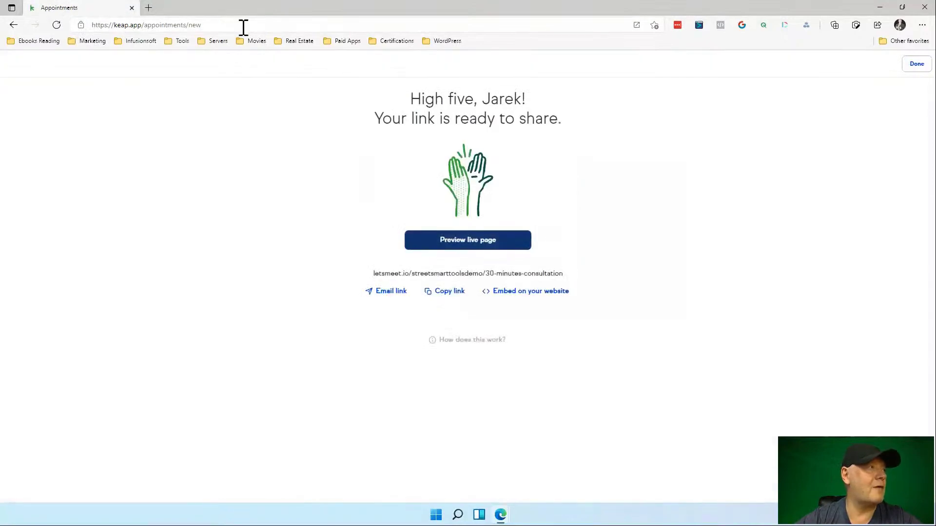
left_click(14, 25)
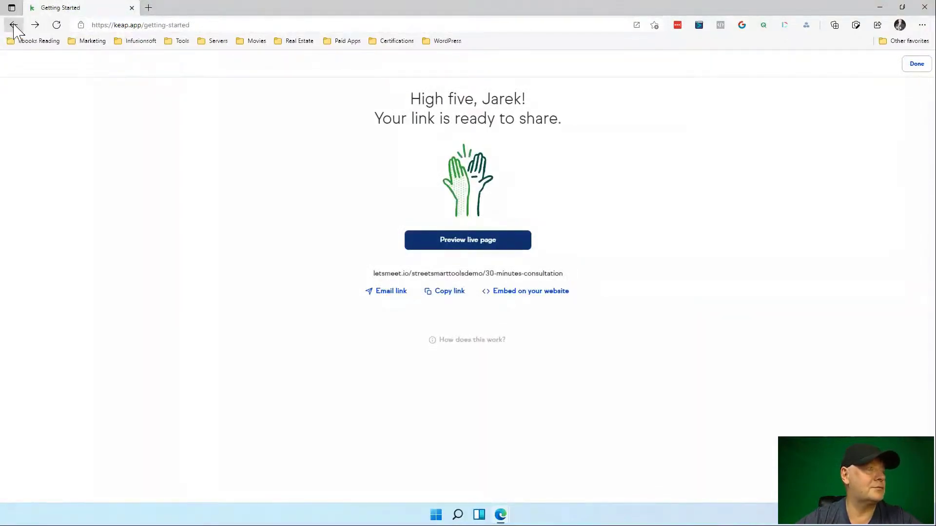
left_click(13, 25)
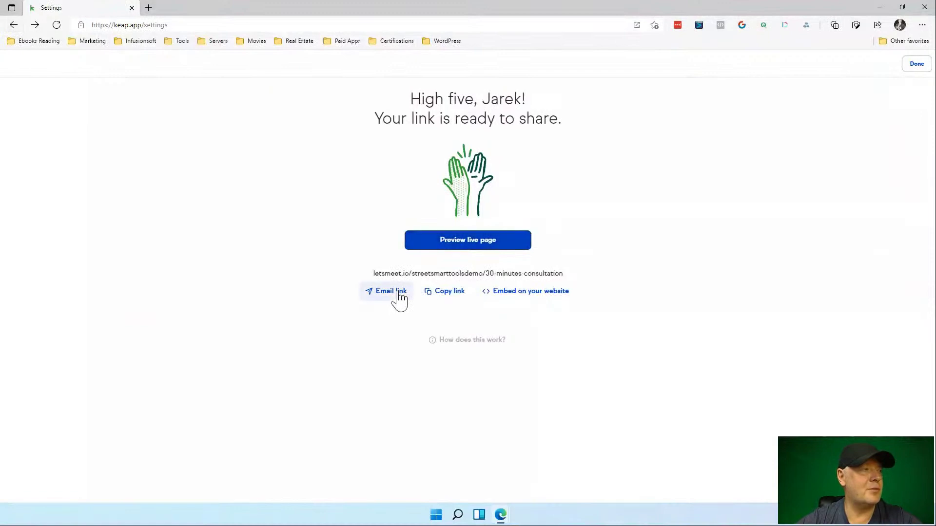
left_click(395, 291)
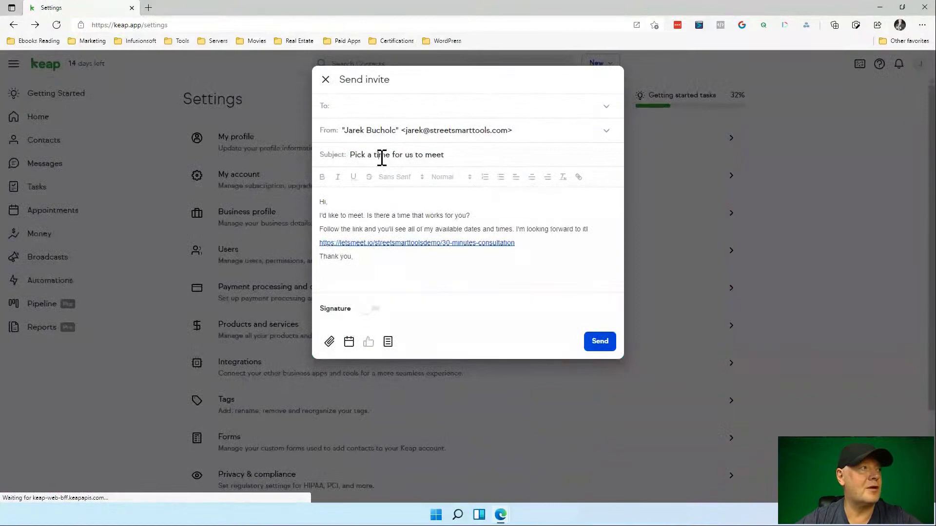
left_click(382, 156)
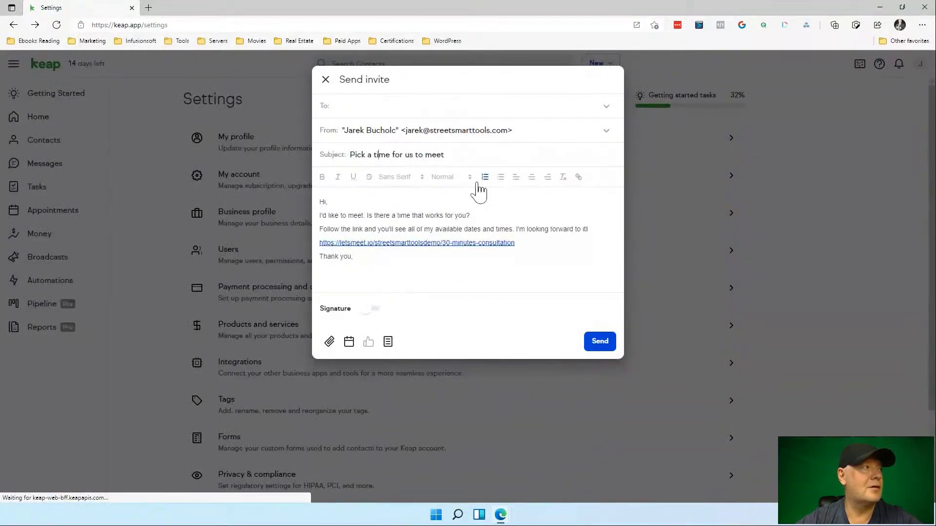
left_click(360, 107)
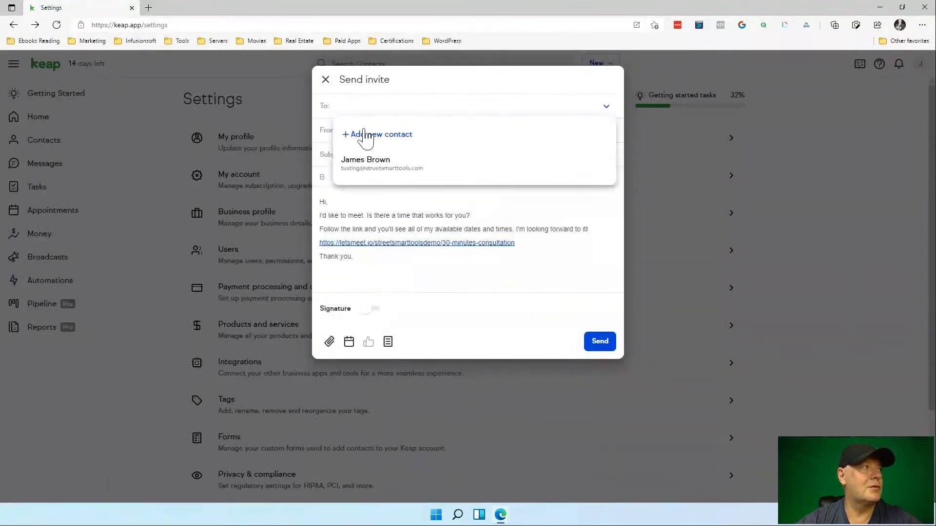
left_click(372, 165)
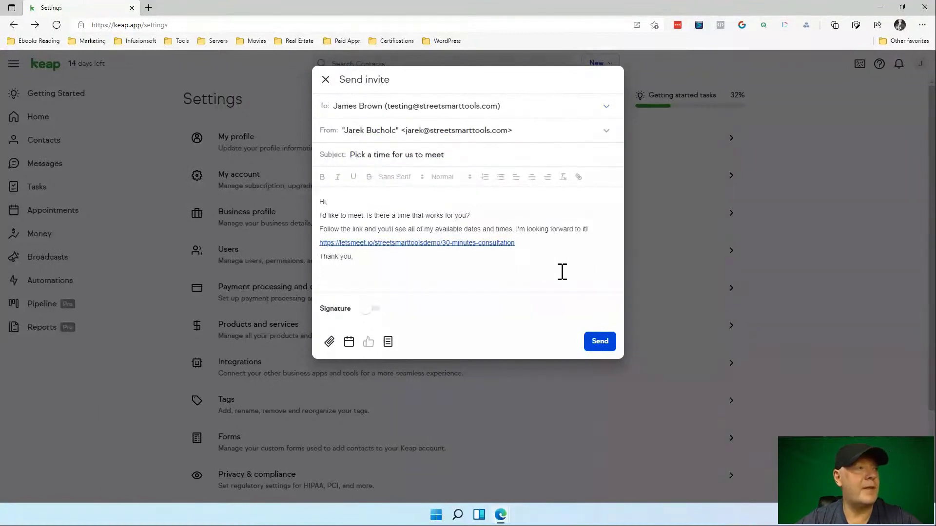
left_click(372, 309)
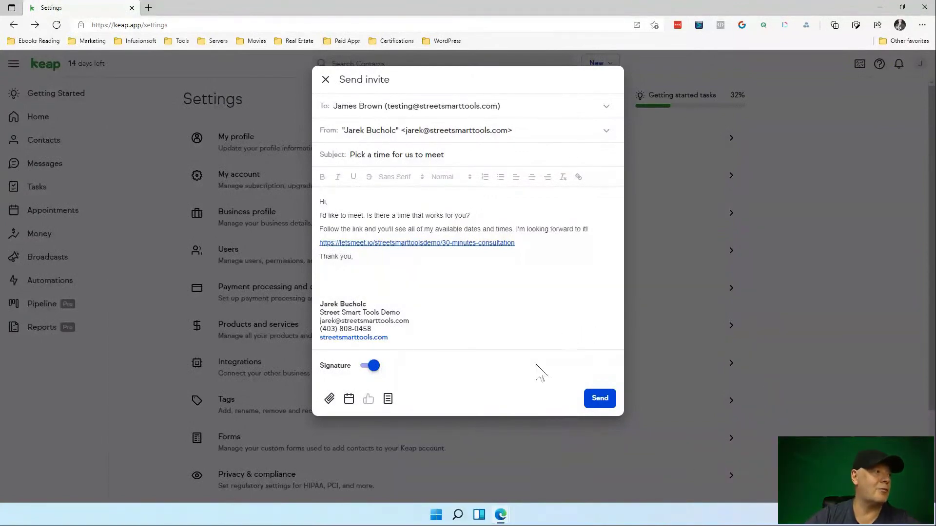
Discard the invite draft with Close and delete, then go back a page.
left_click(325, 79)
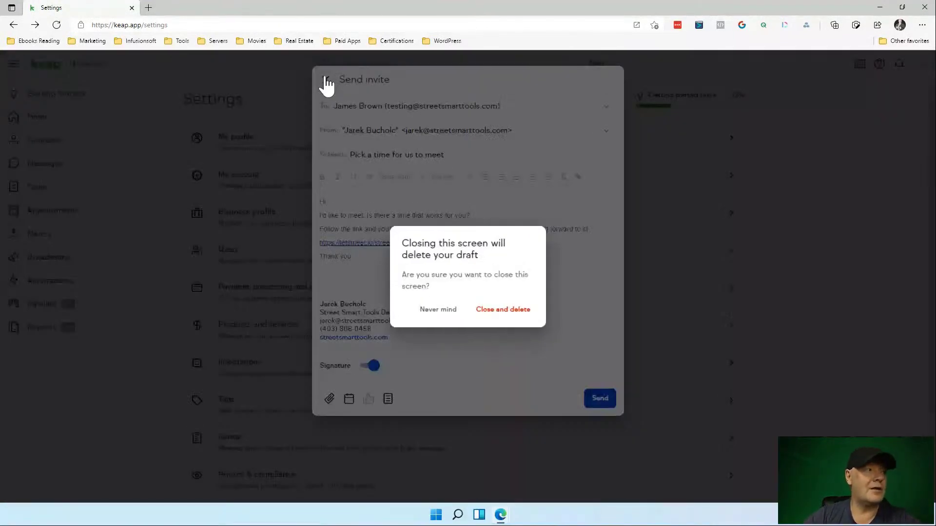
left_click(502, 312)
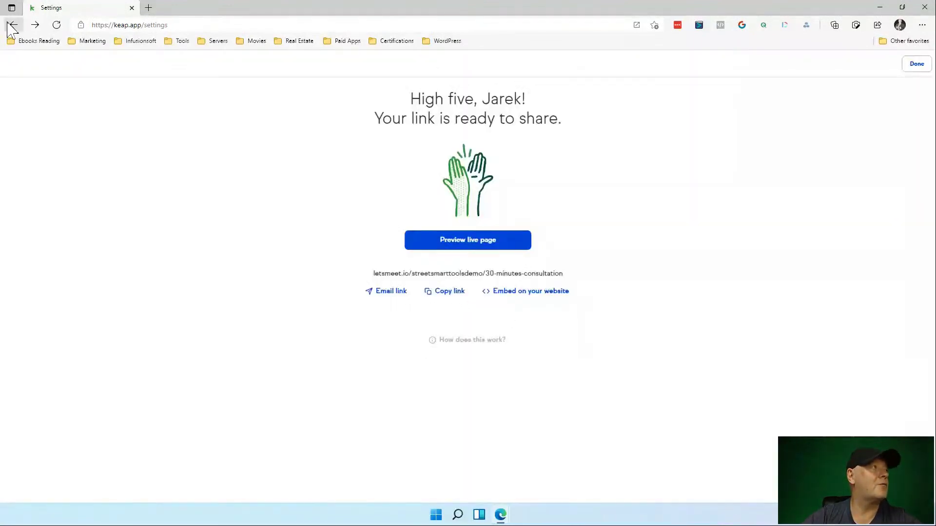
left_click(12, 27)
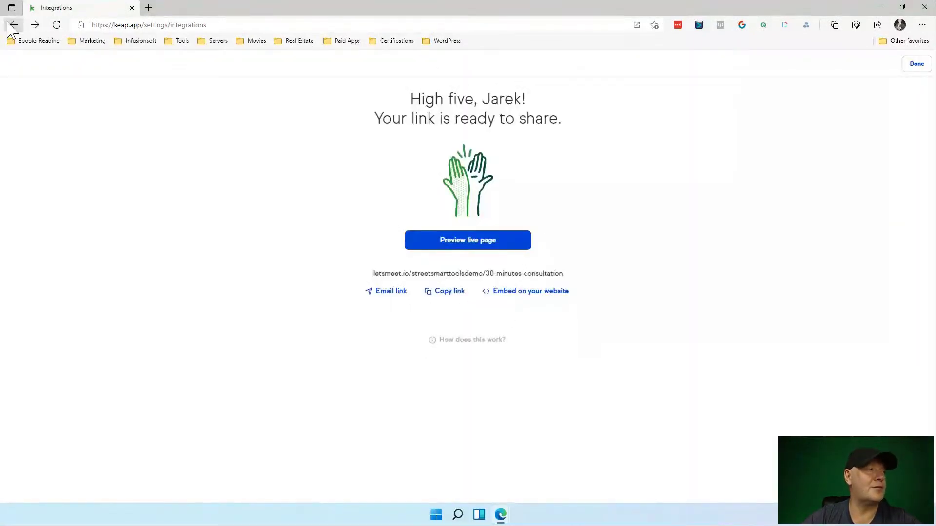
Go back through browser history to the Internal forms tab listing Investors Internal Form.
left_click(11, 27)
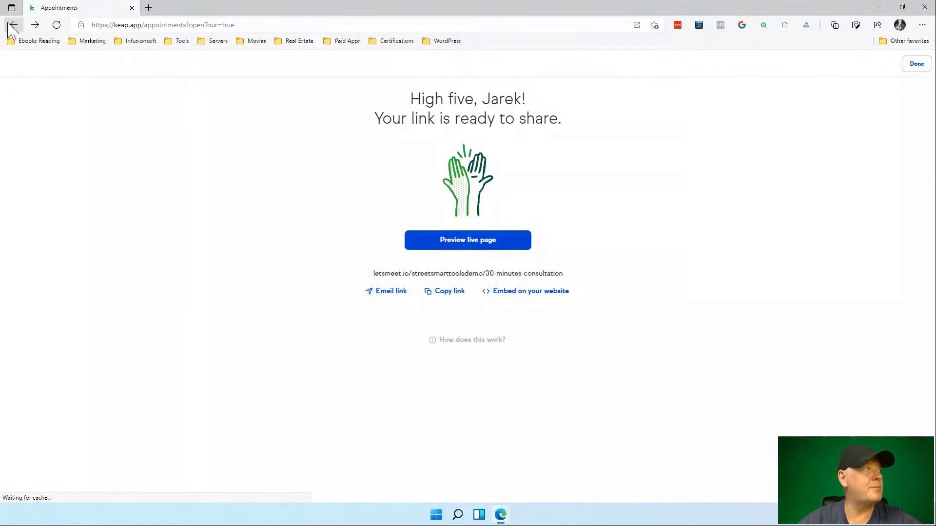
left_click(10, 26)
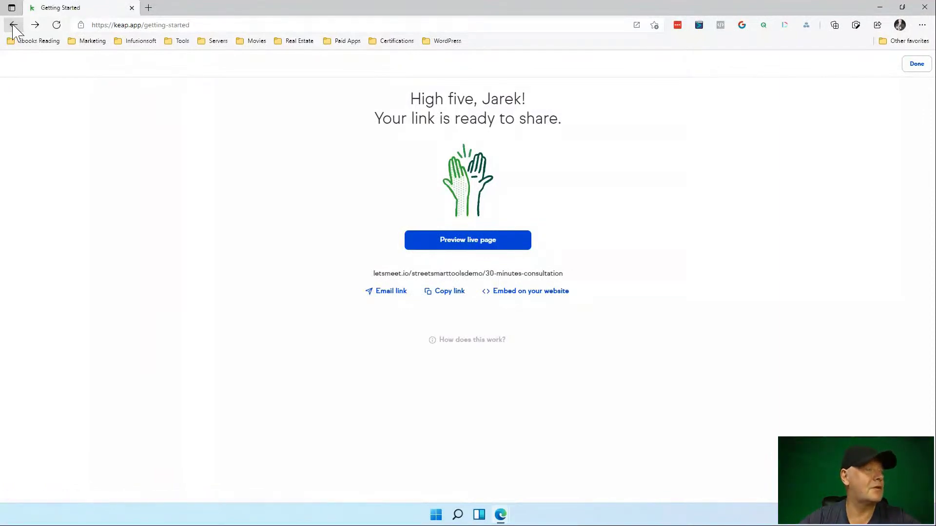
left_click(14, 26)
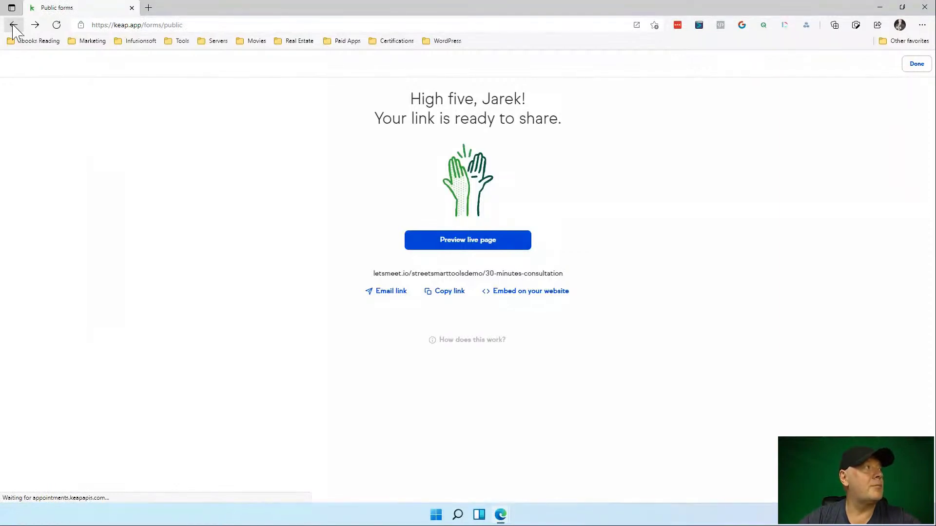
left_click(13, 26)
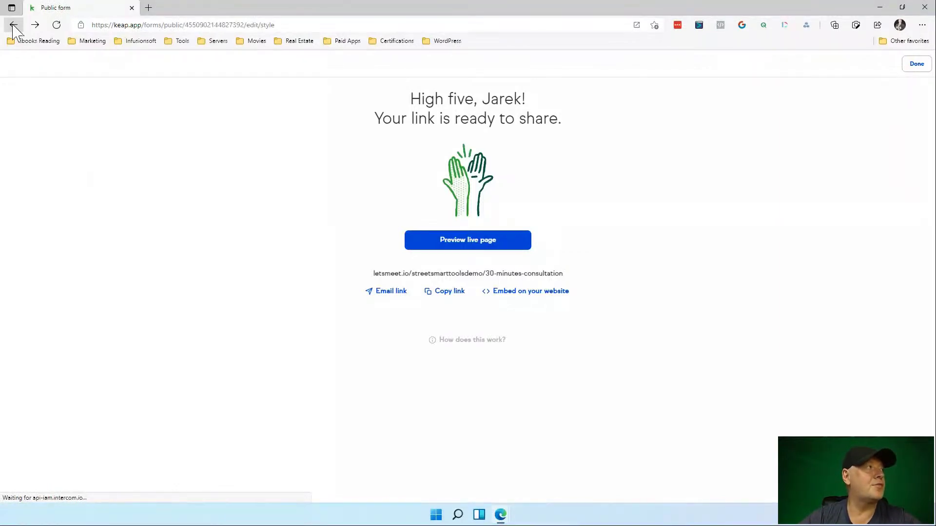
left_click(13, 26)
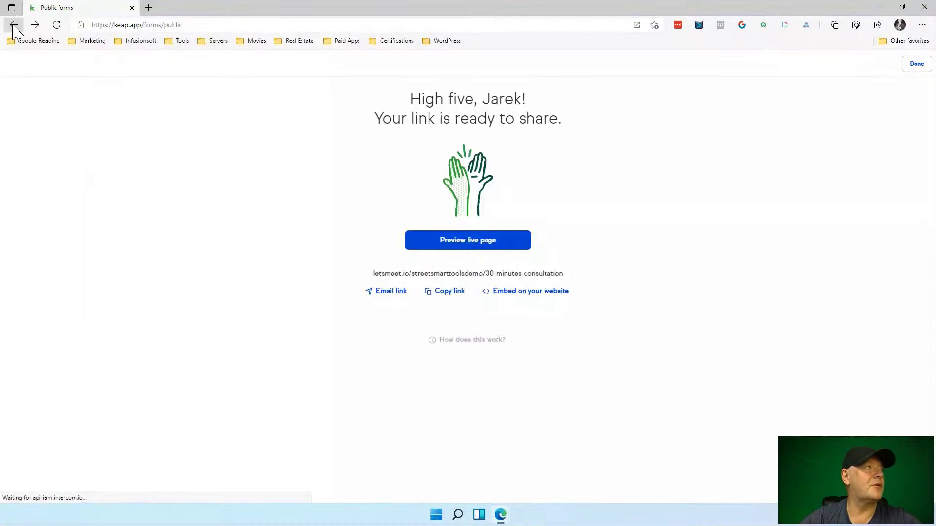
left_click(13, 27)
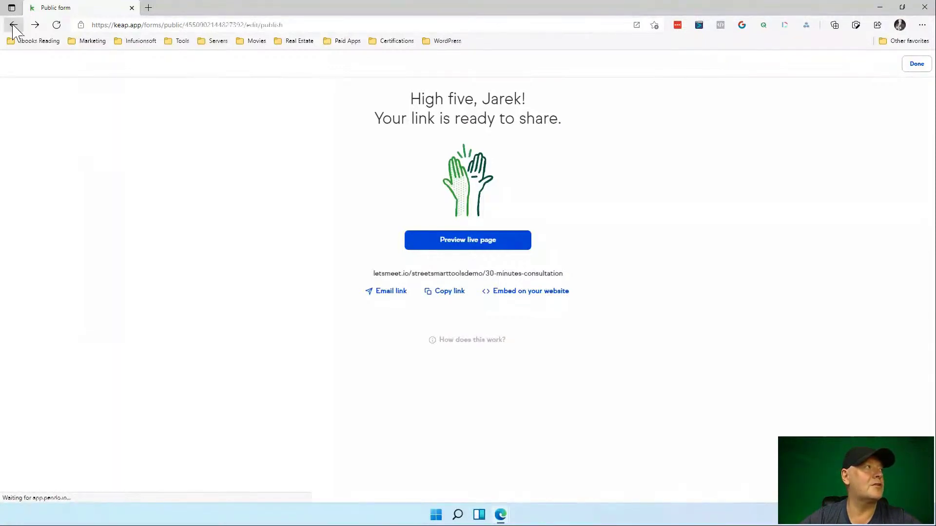
left_click(14, 26)
left_click(14, 27)
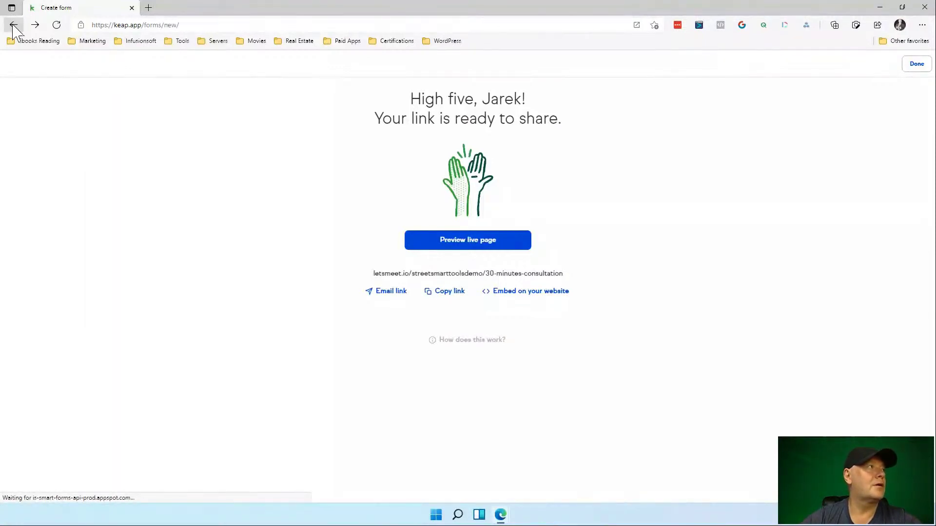
left_click(14, 27)
left_click(13, 27)
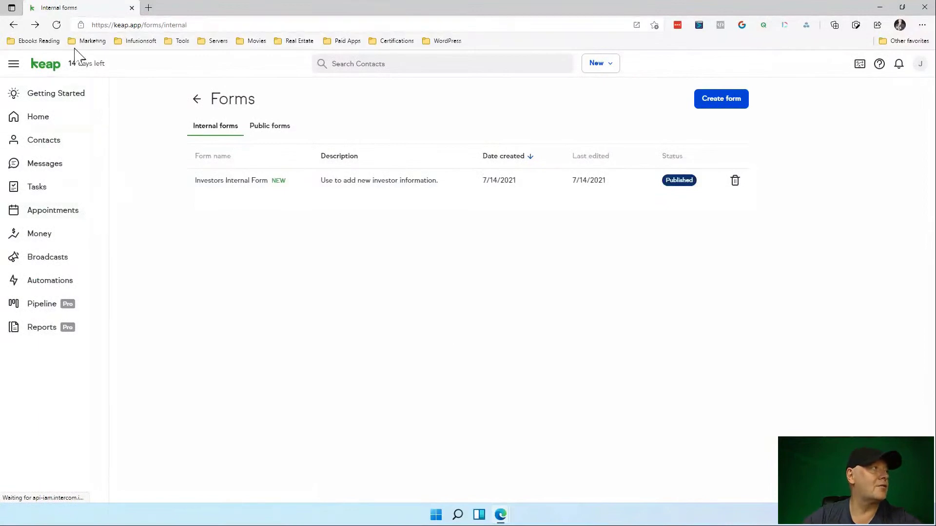
Open the Getting Started checklist and expand the Quickly follow up with new leads task.
left_click(39, 96)
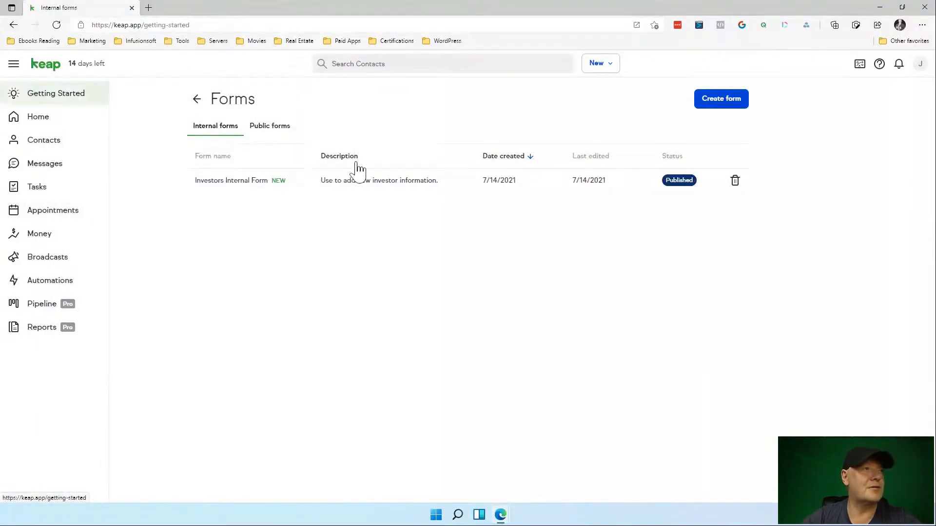
scroll(542, 344, "down", 10)
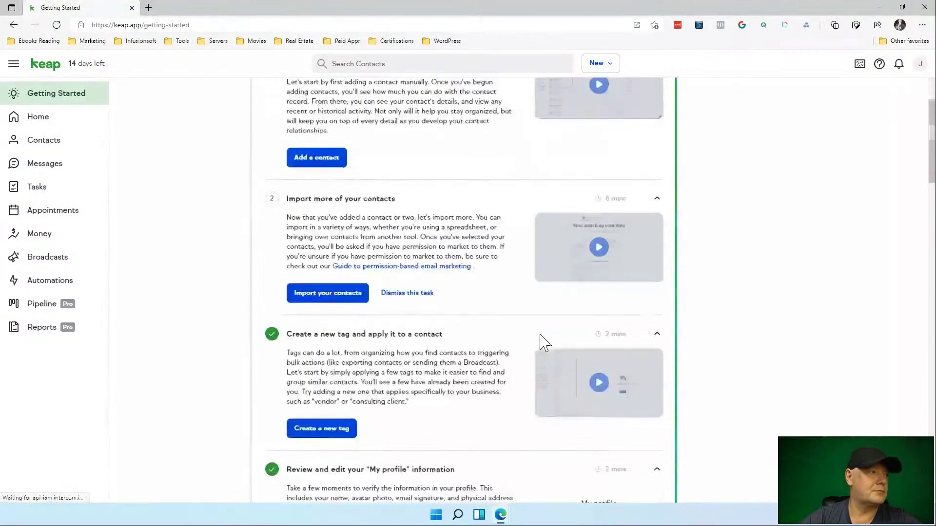
scroll(543, 343, "down", 10)
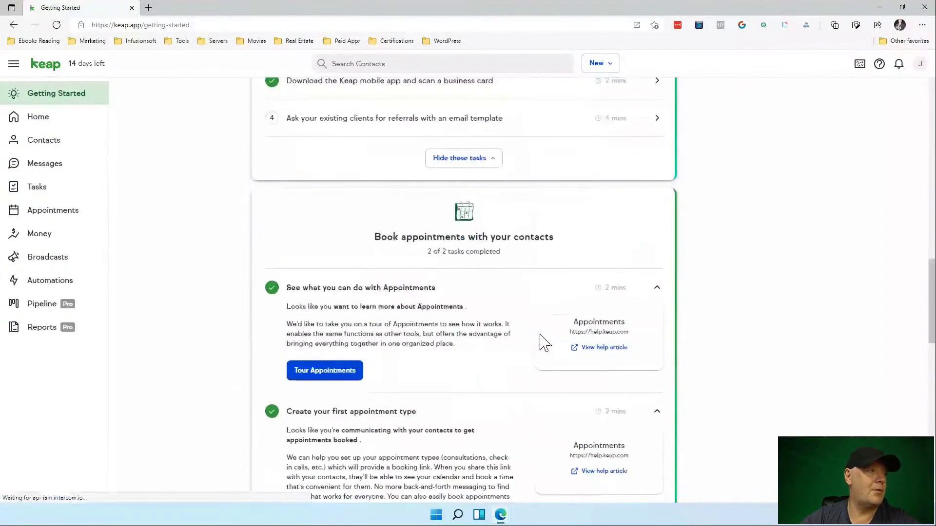
scroll(544, 343, "down", 4)
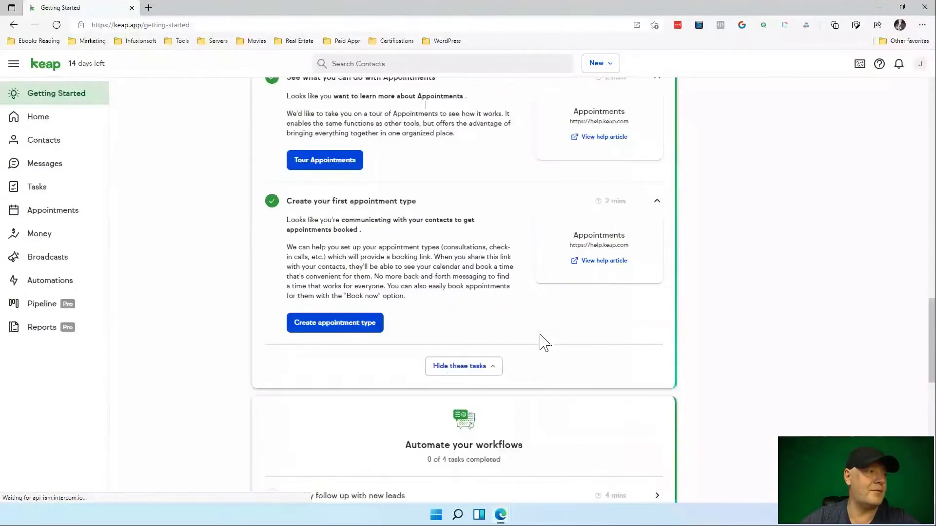
scroll(544, 343, "down", 4)
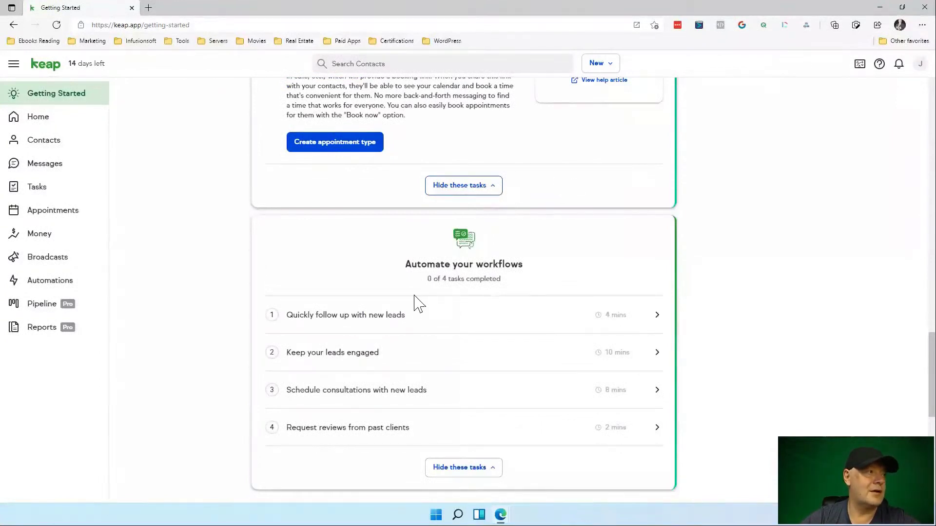
left_click(390, 322)
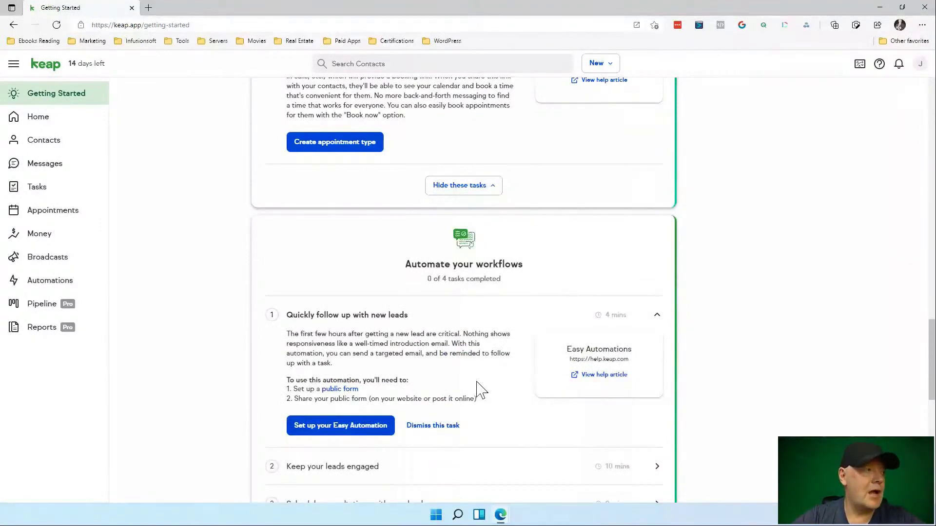
Expand Keep your leads engaged, Schedule consultations with new leads, and Request reviews from past clients.
scroll(486, 376, "down", 2)
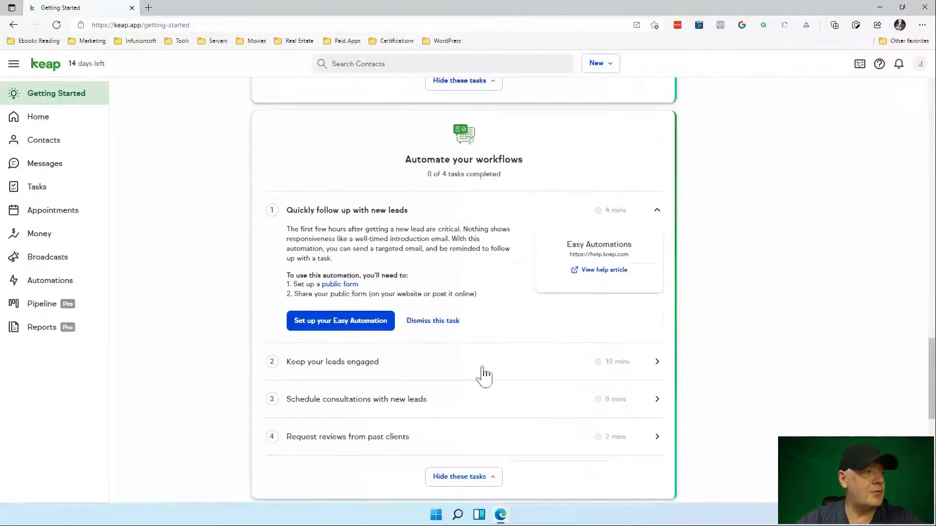
left_click(373, 370)
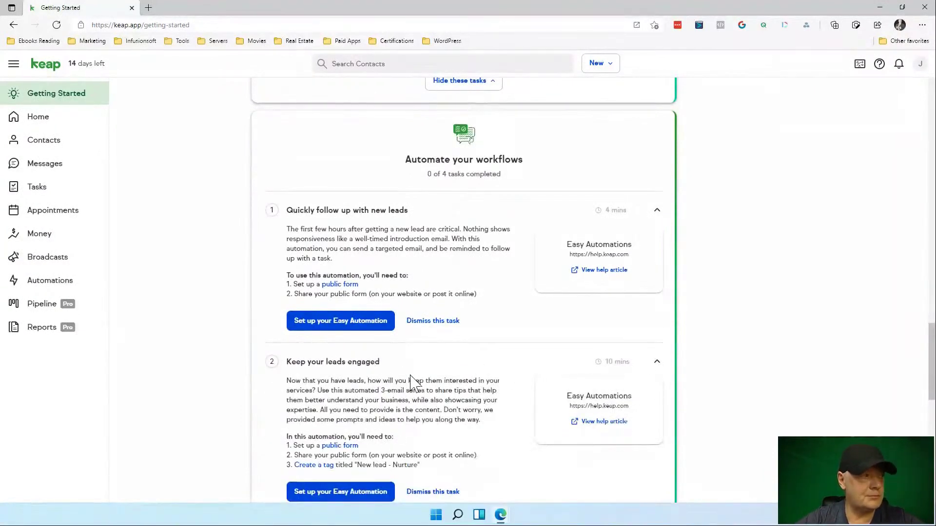
scroll(412, 382, "down", 3)
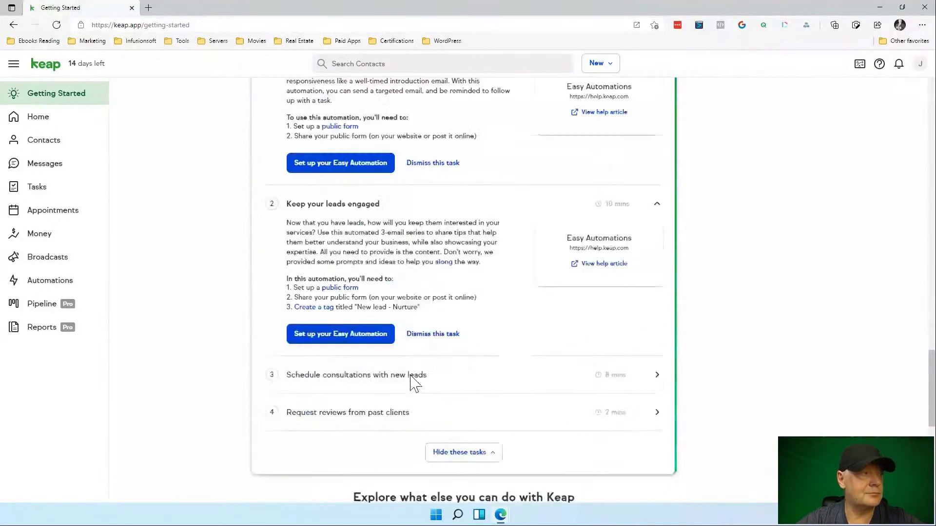
left_click(375, 382)
scroll(440, 371, "down", 2)
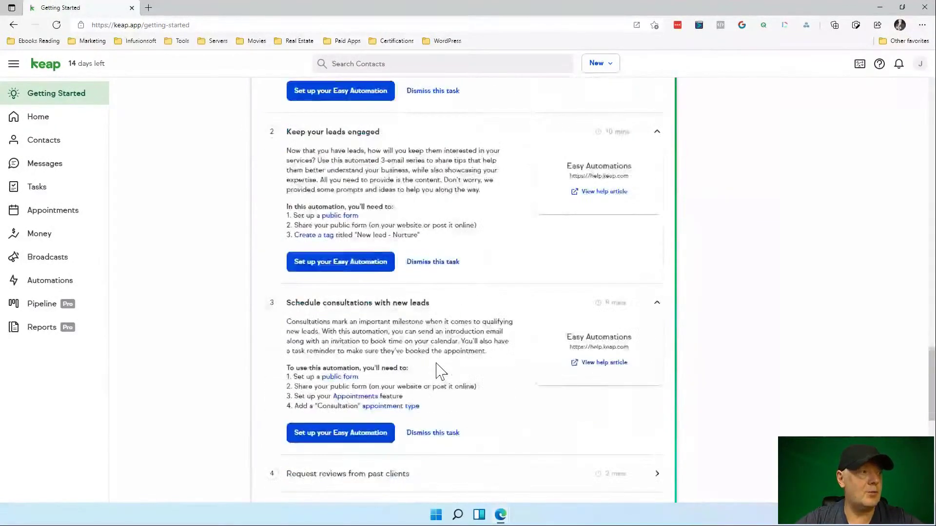
scroll(439, 370, "down", 1)
left_click(379, 447)
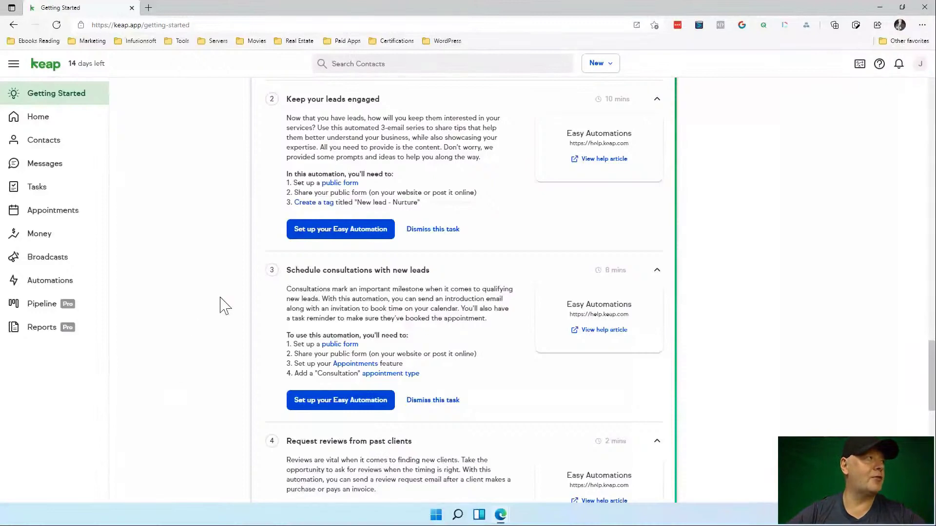
Return to the top of the checklist and open the Contacts list with its single lead.
scroll(253, 234, "up", 10)
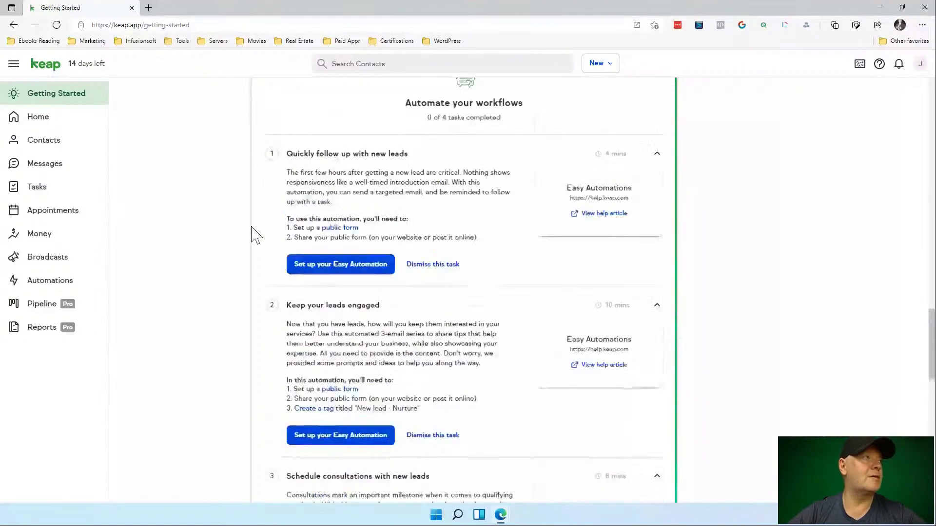
scroll(253, 234, "up", 8)
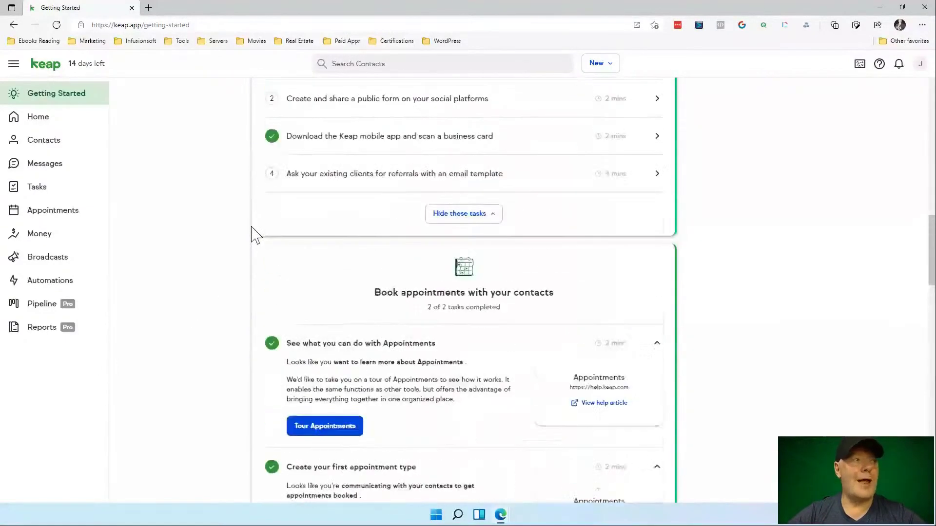
scroll(252, 234, "up", 10)
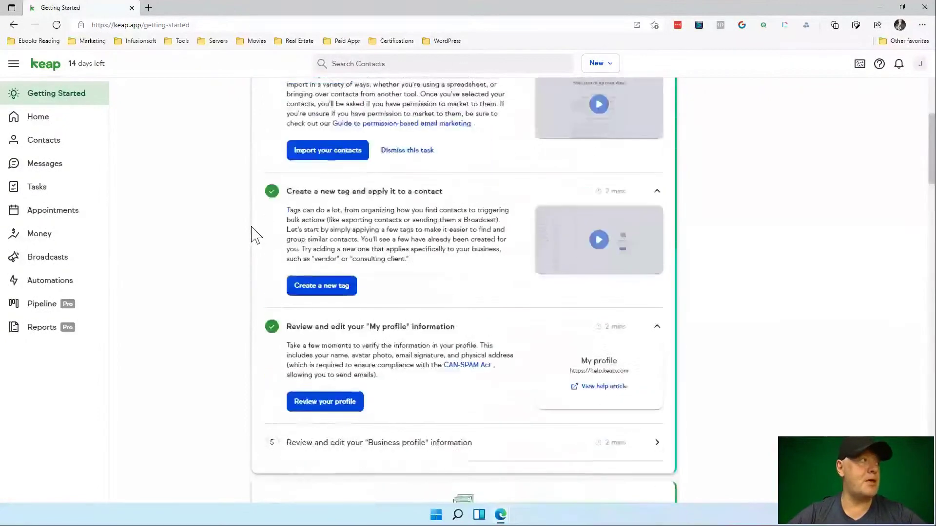
scroll(253, 234, "up", 5)
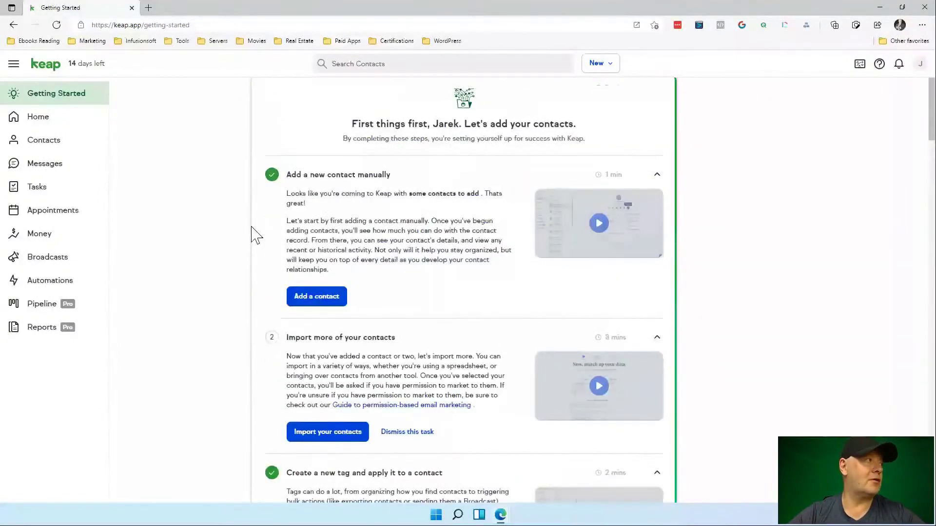
scroll(252, 234, "up", 2)
left_click(52, 140)
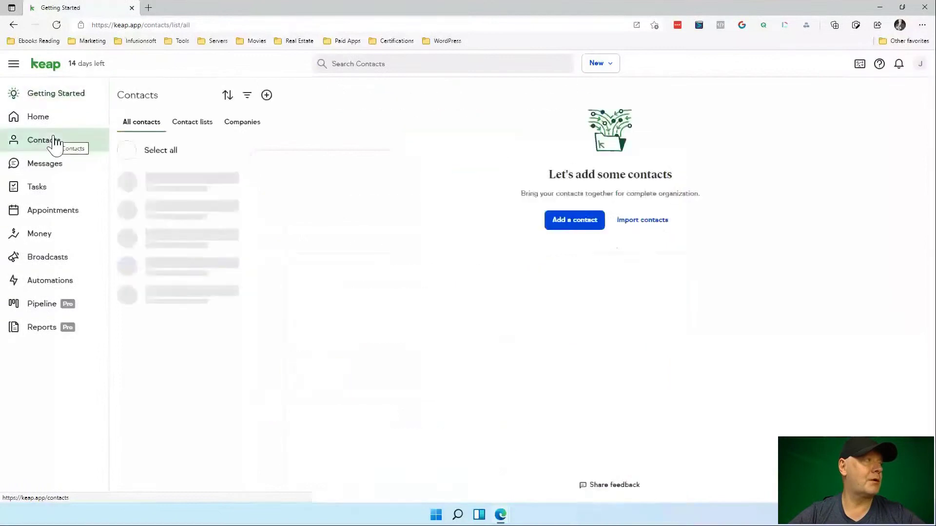
Start a new contact and enter the contact's first name, last name and e-mail address.
left_click(613, 63)
left_click(616, 99)
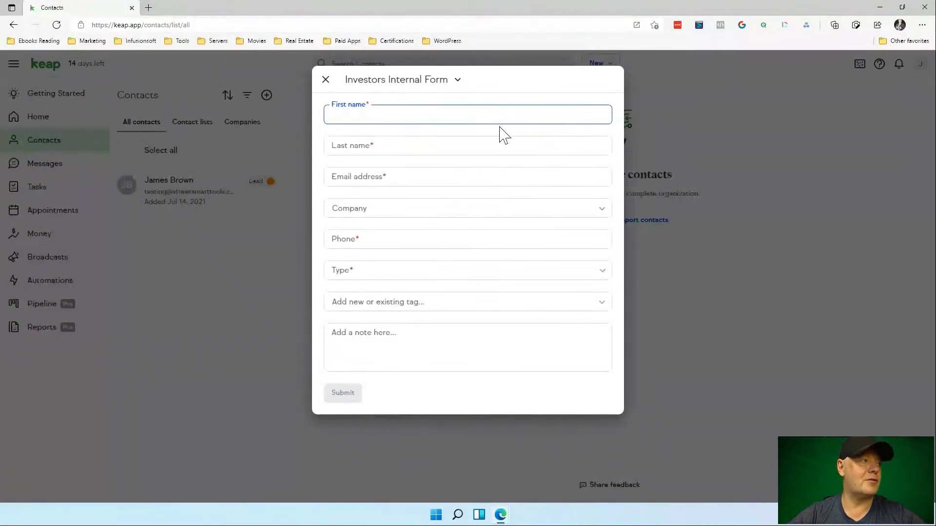
left_click(375, 144)
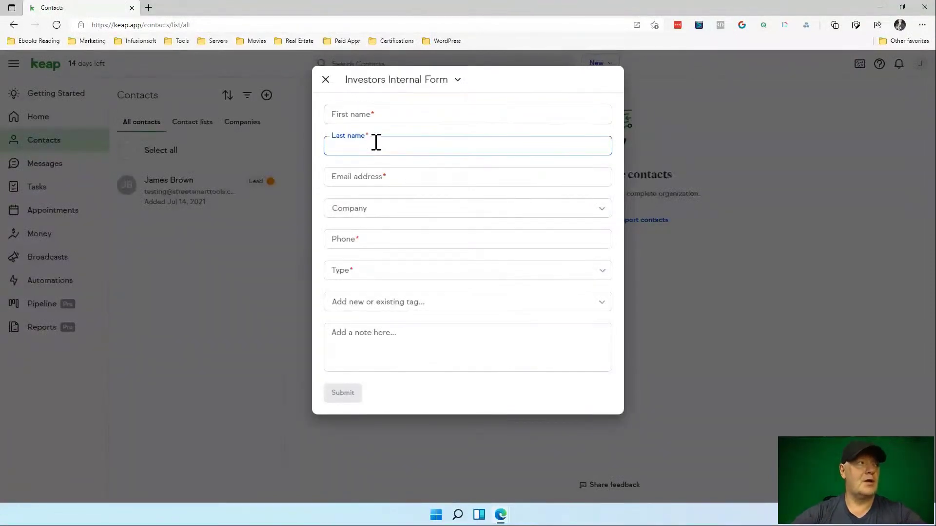
left_click(372, 121)
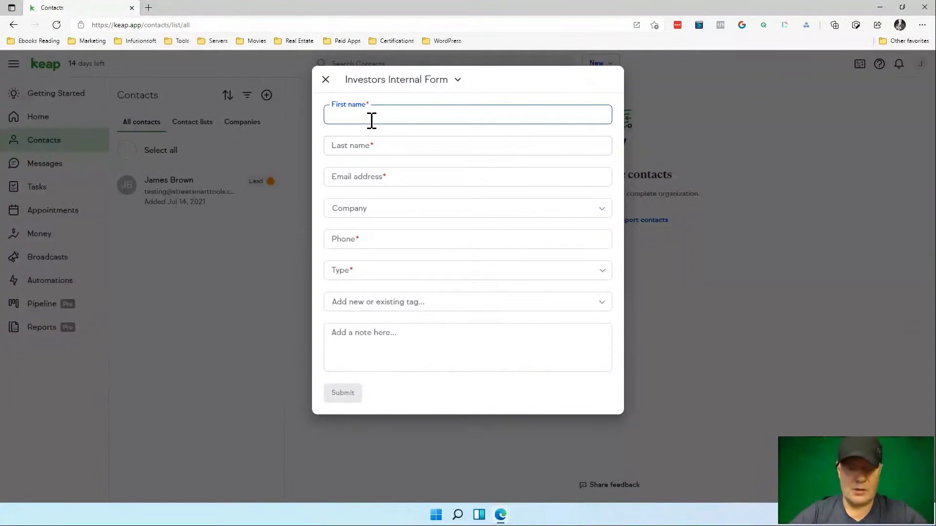
type("Jarek")
key("Tab")
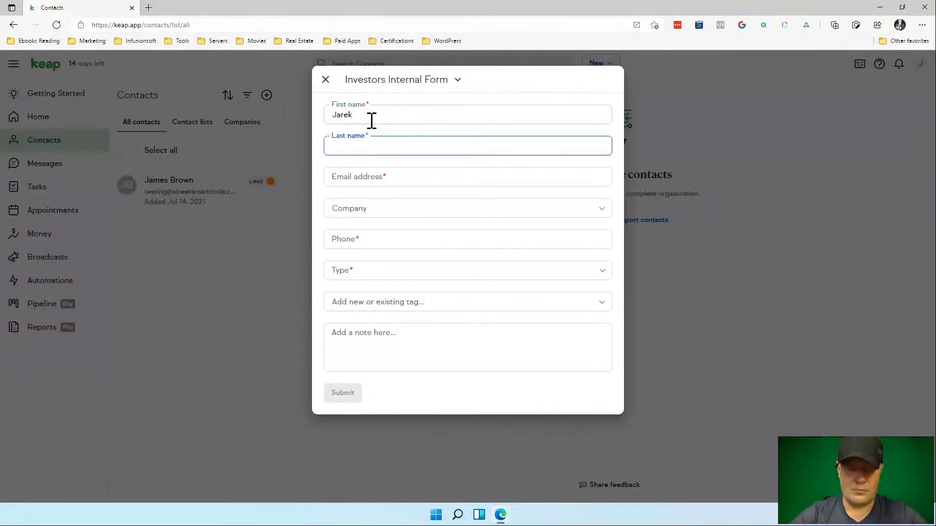
type("Bucholc")
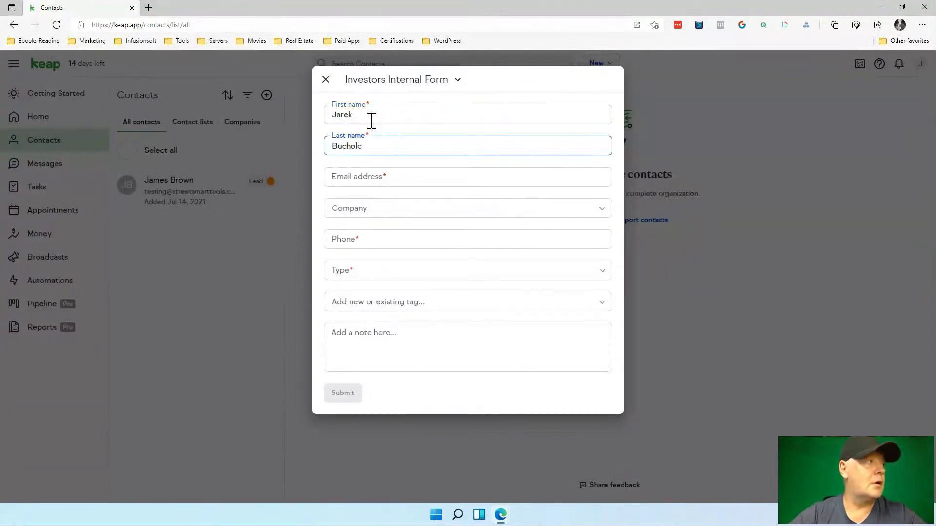
key("Tab")
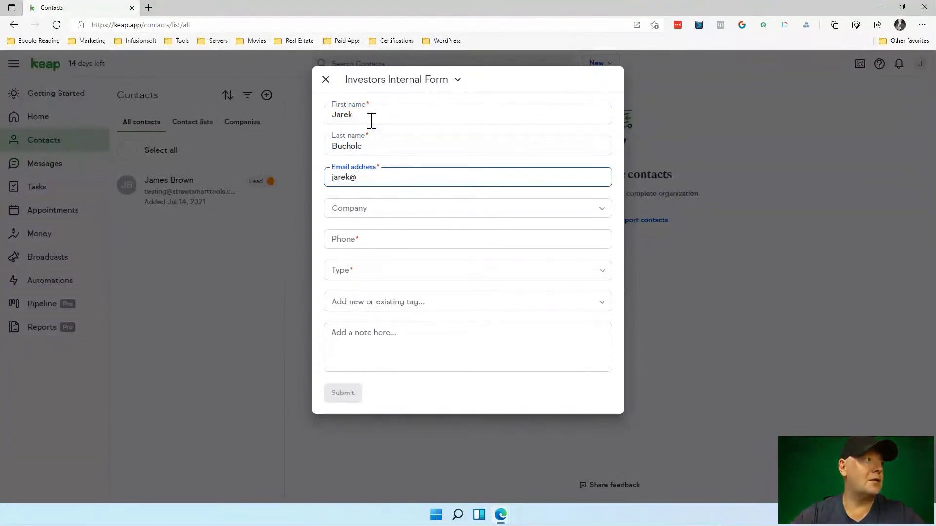
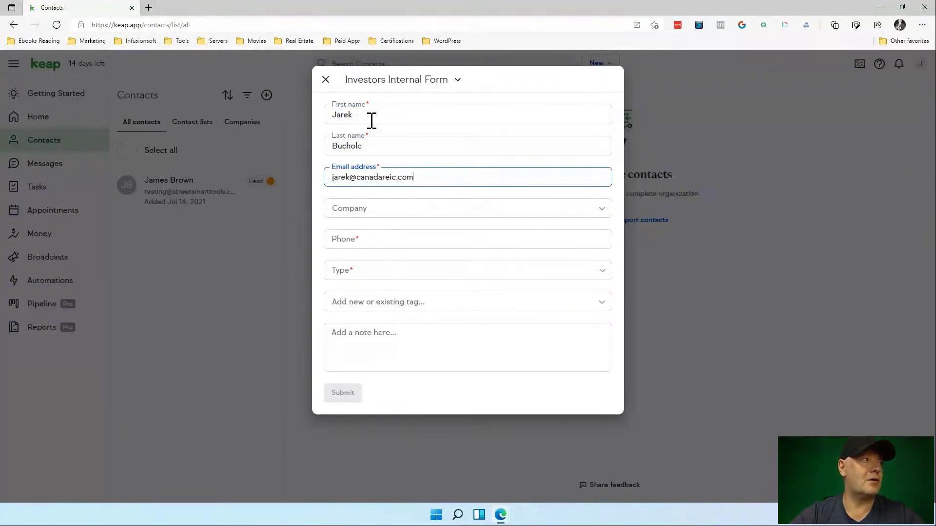
Leave the company empty, enter the contact's phone number, and set its type to Mobile.
key("Tab")
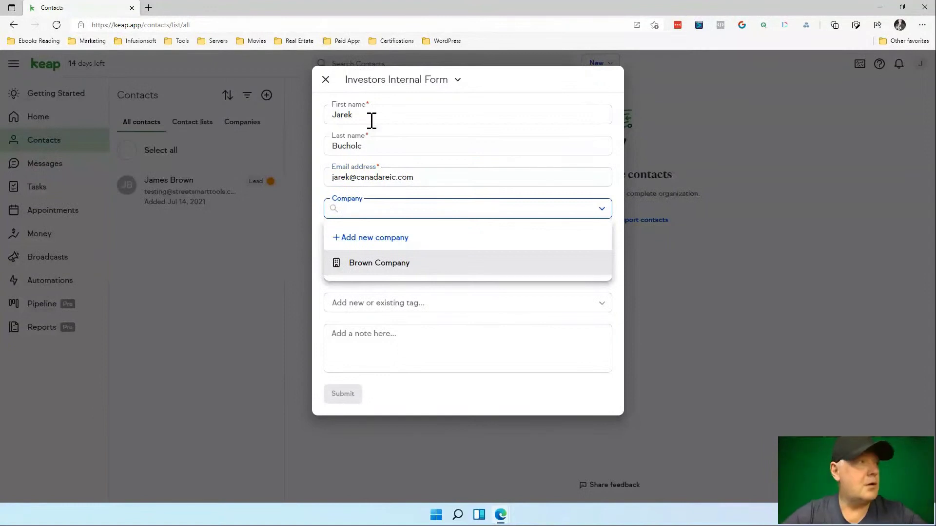
left_click(468, 119)
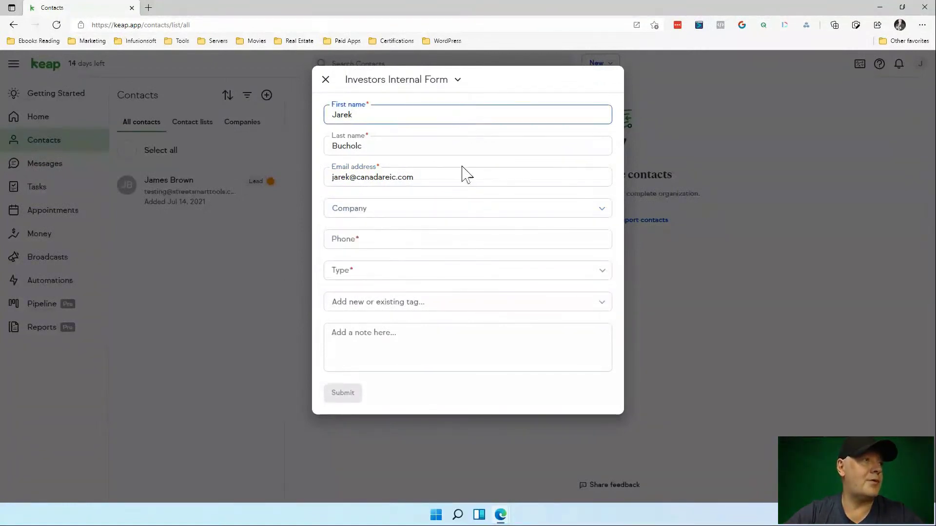
left_click(389, 242)
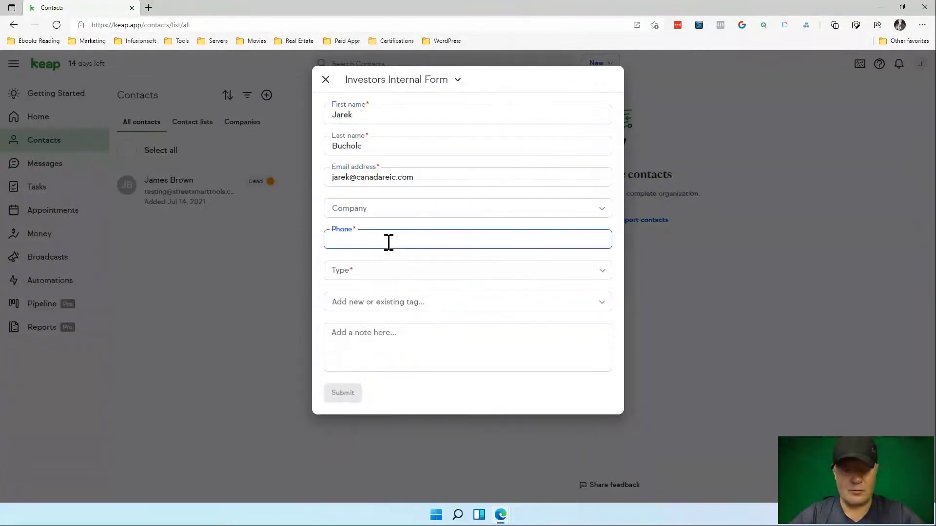
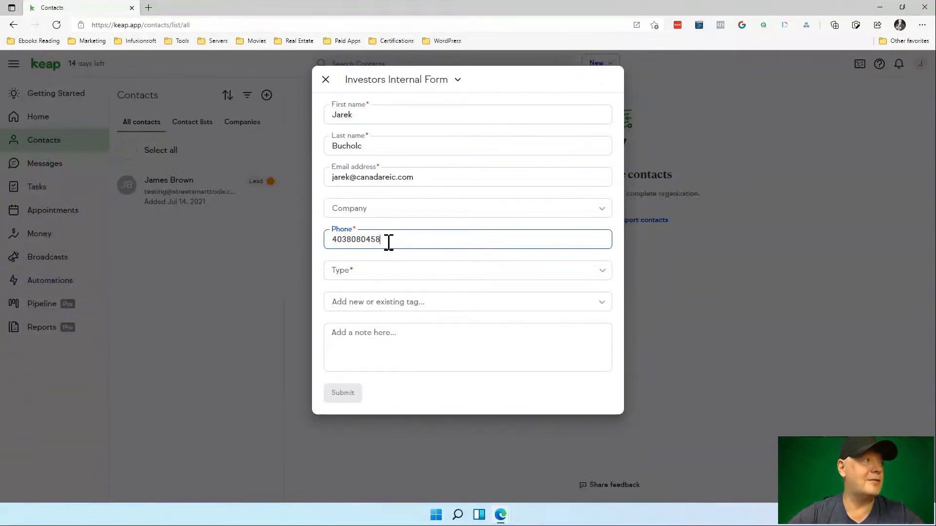
left_click(373, 271)
left_click(366, 350)
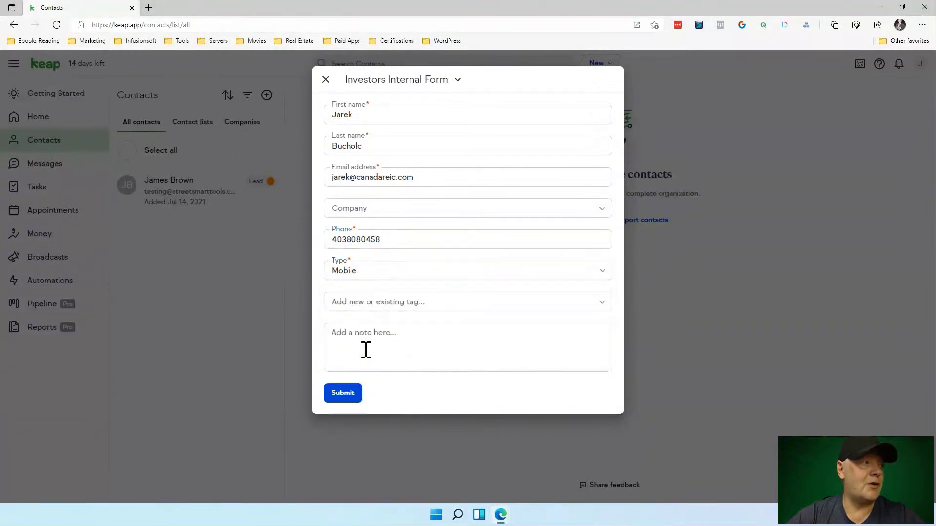
Tag the contact with Investor Start Reaching Out.
left_click(374, 302)
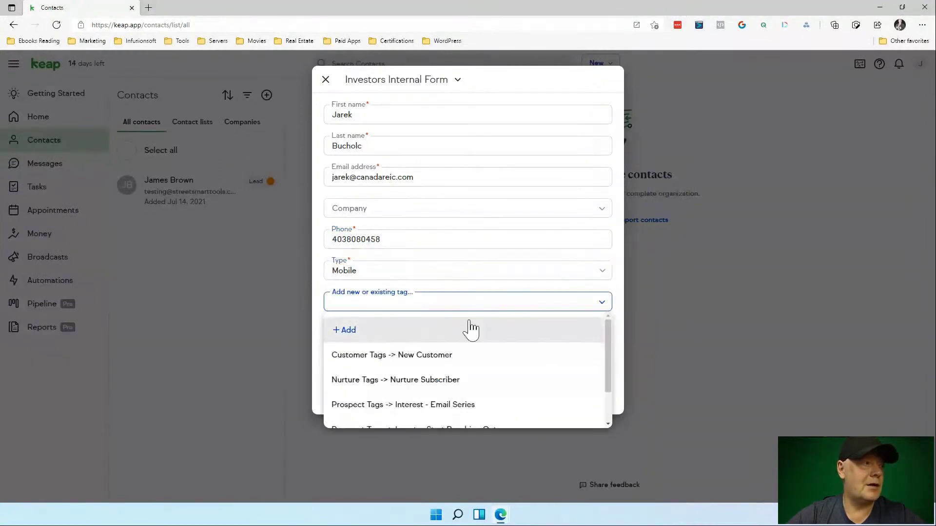
scroll(469, 328, "down", 2)
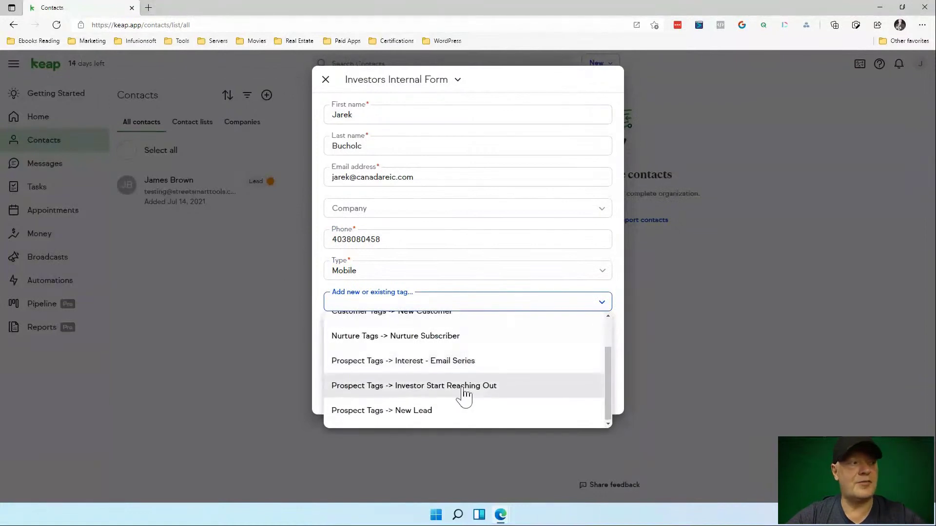
left_click(463, 390)
Add a contact-information note, correcting the misspellings to 'Contact Information' via spelling suggestions.
left_click(369, 344)
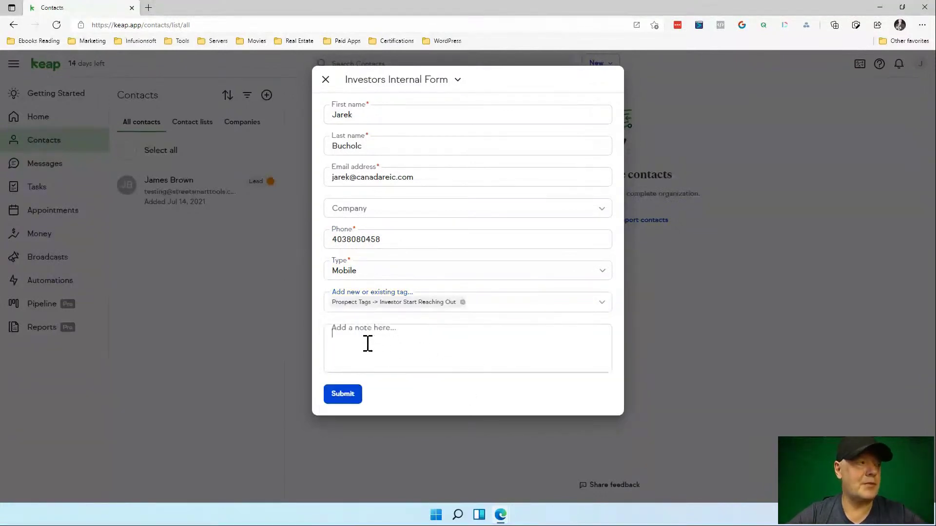
type("Ja")
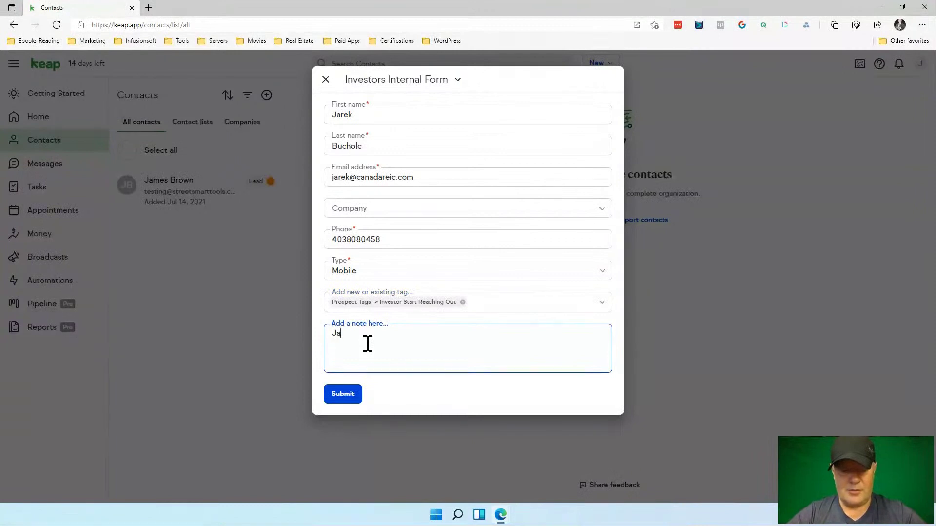
type("reks")
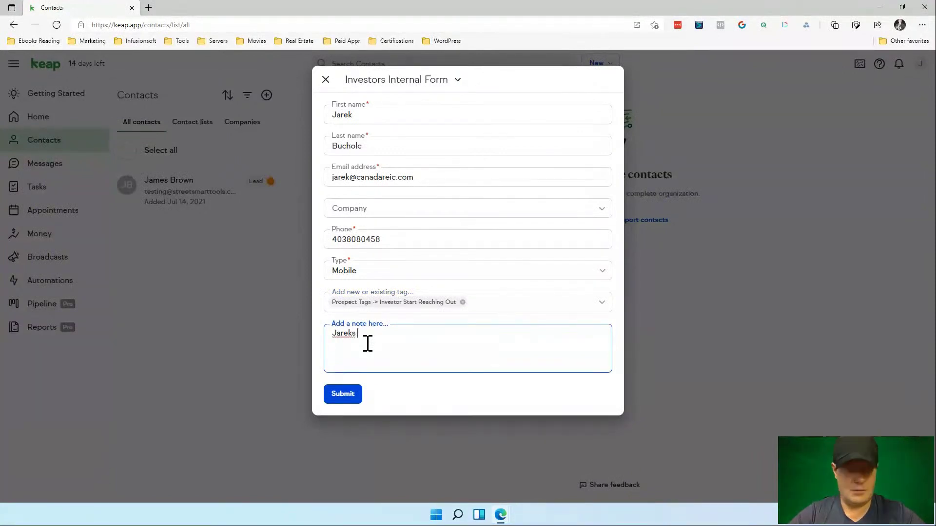
key("BackSpace")
key("BackSpace")
type("'s ")
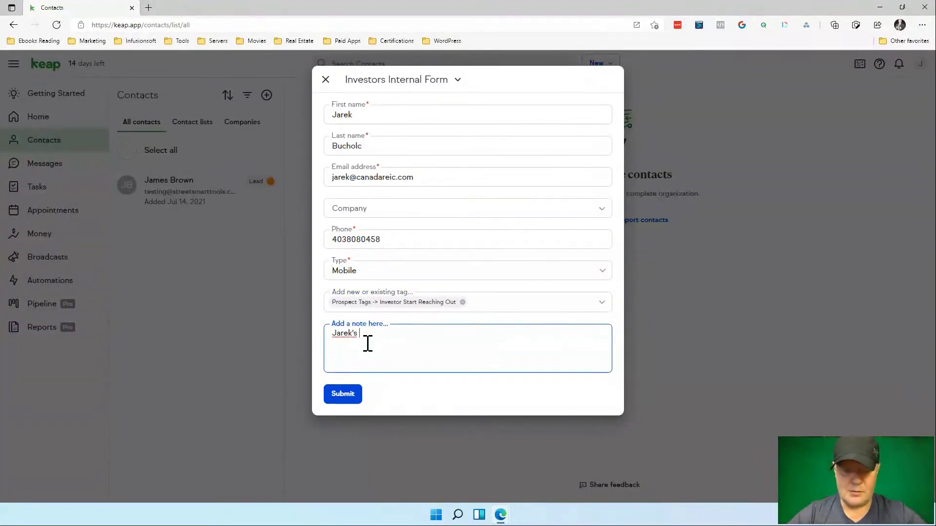
type("cContact Inf")
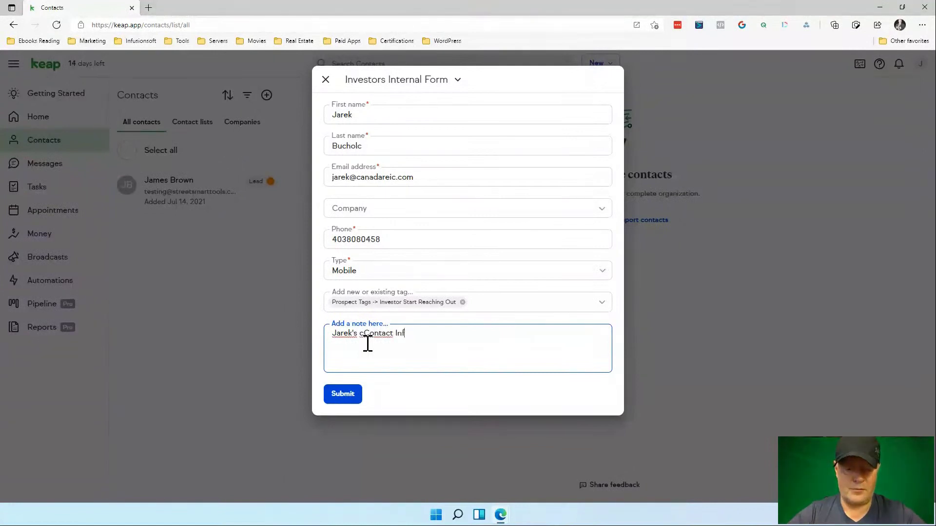
type("oramtion")
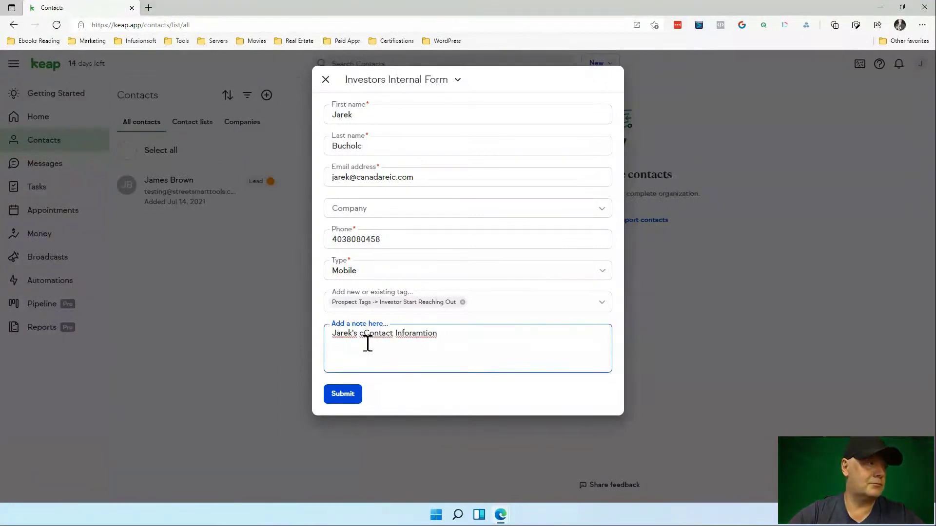
right_click(422, 334)
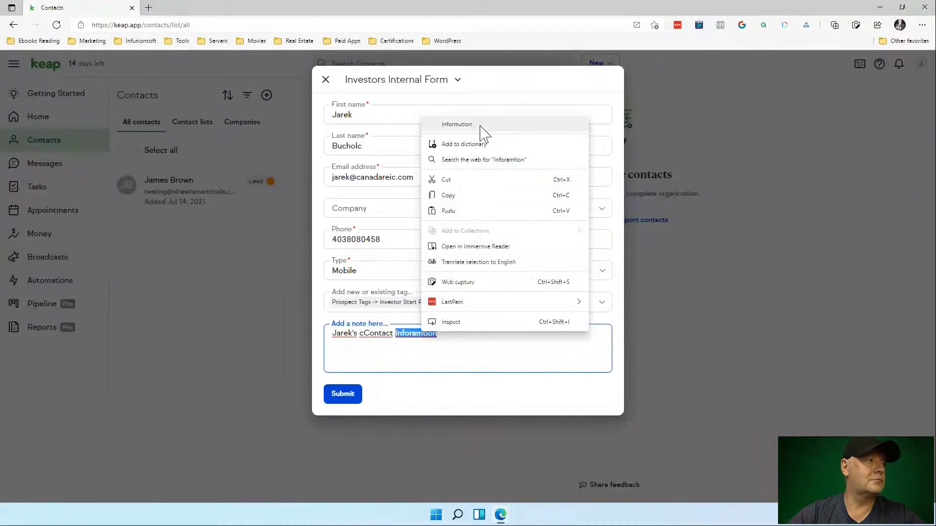
left_click(478, 125)
right_click(384, 334)
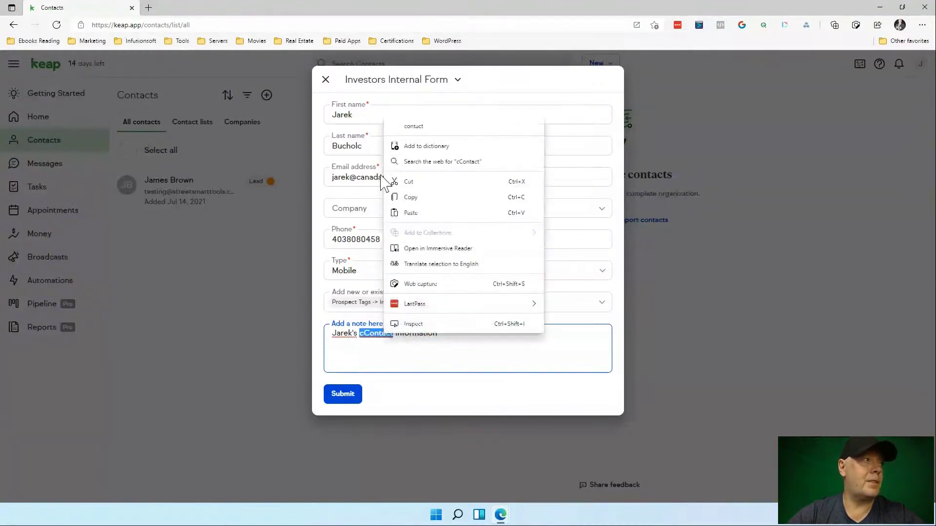
left_click(427, 128)
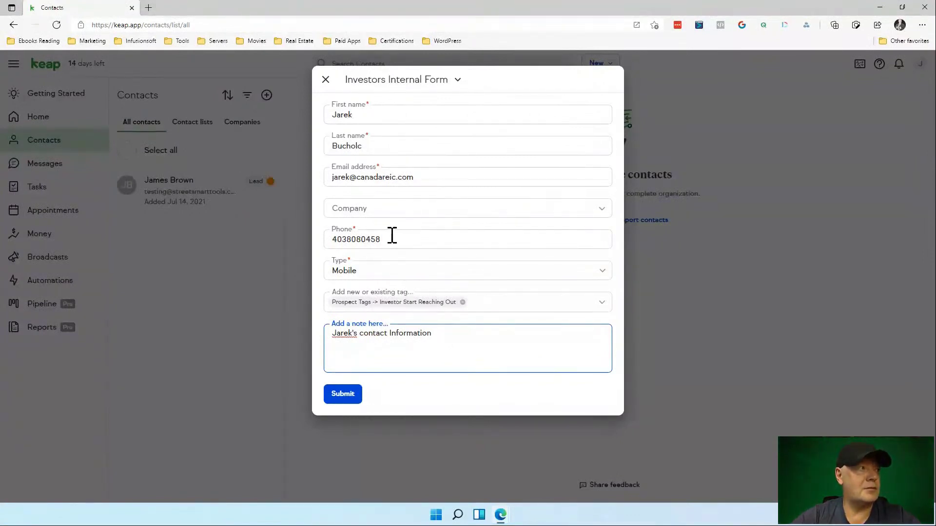
left_click_drag(385, 239, 331, 246)
Dismiss the phone number's context menu and submit the Investors Internal Form with its tag and note.
right_click(344, 249)
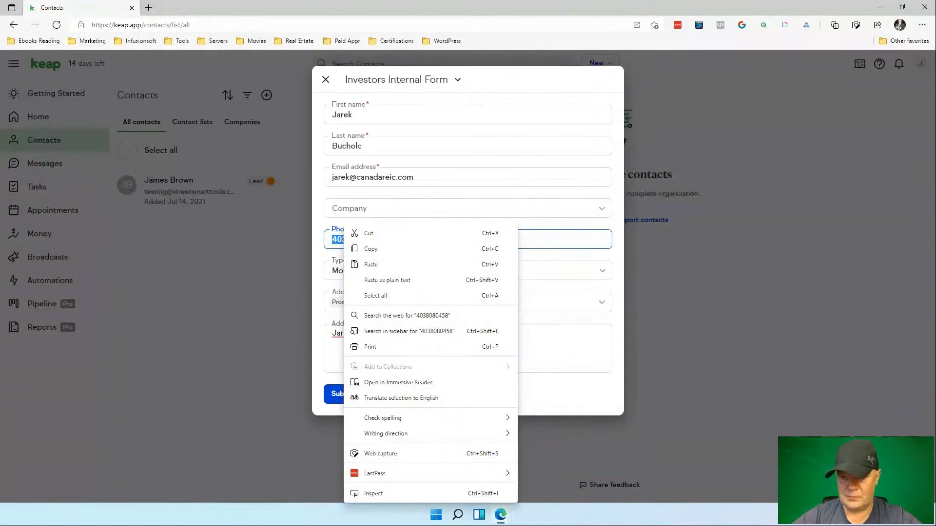
key("Escape")
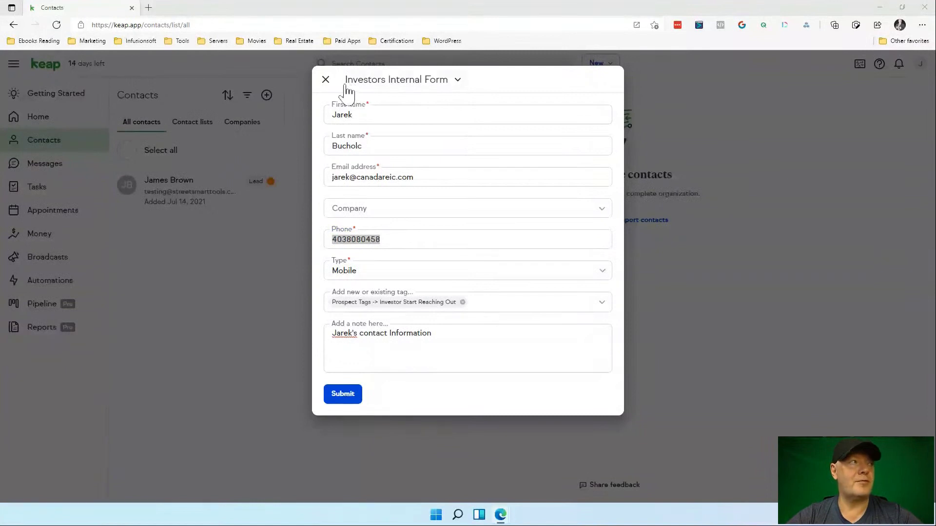
left_click(349, 395)
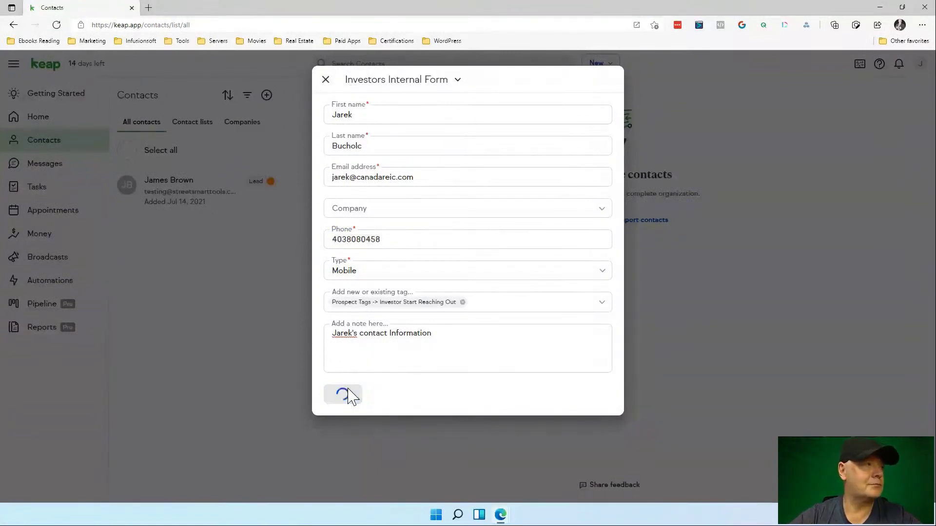